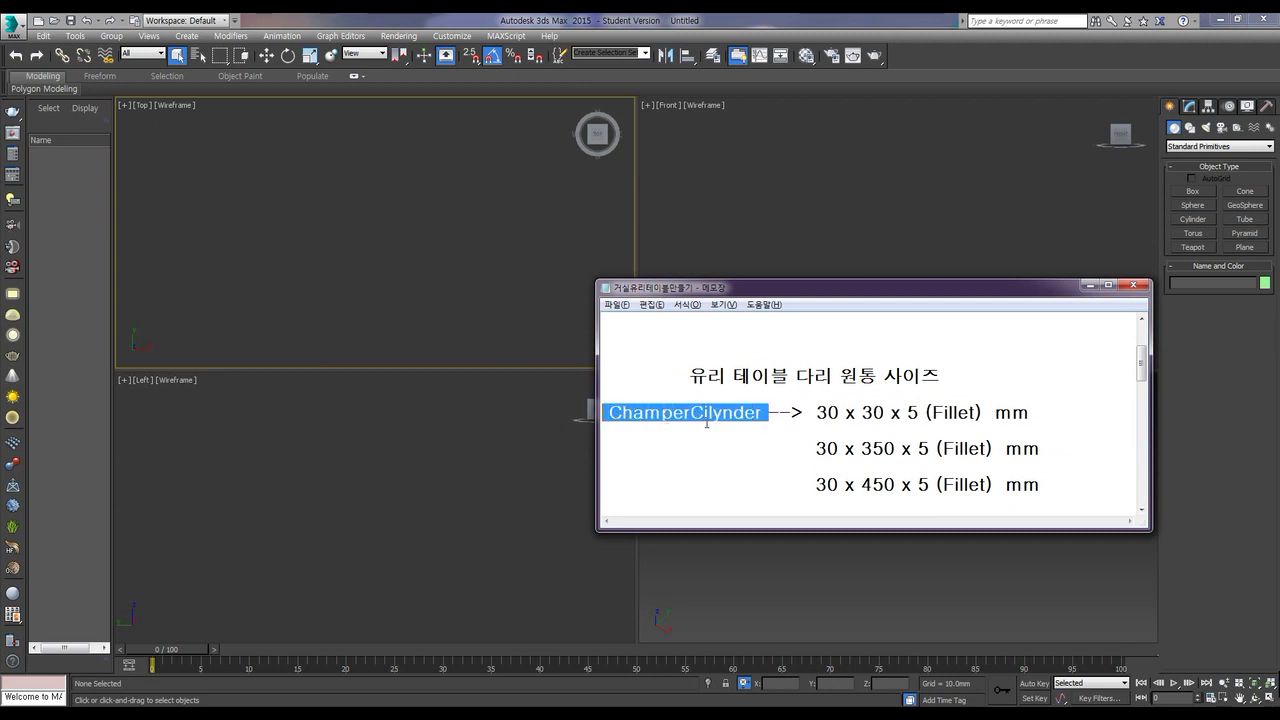
Step: Create a chamfer cylinder in the Top view, about 14 mm in radius, 11 mm high, with a 2.4 mm fillet
click(739, 438)
click(1090, 285)
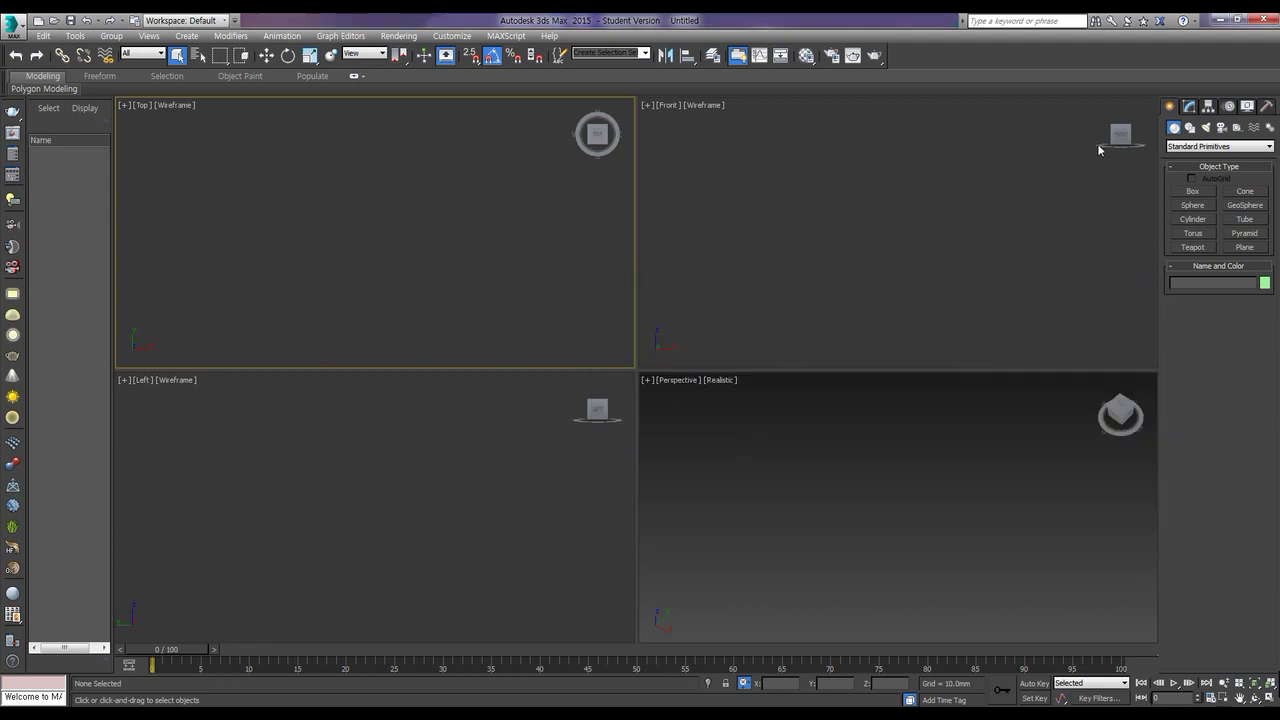
click(1179, 150)
click(1195, 161)
click(1232, 207)
drag(446, 221, 485, 255)
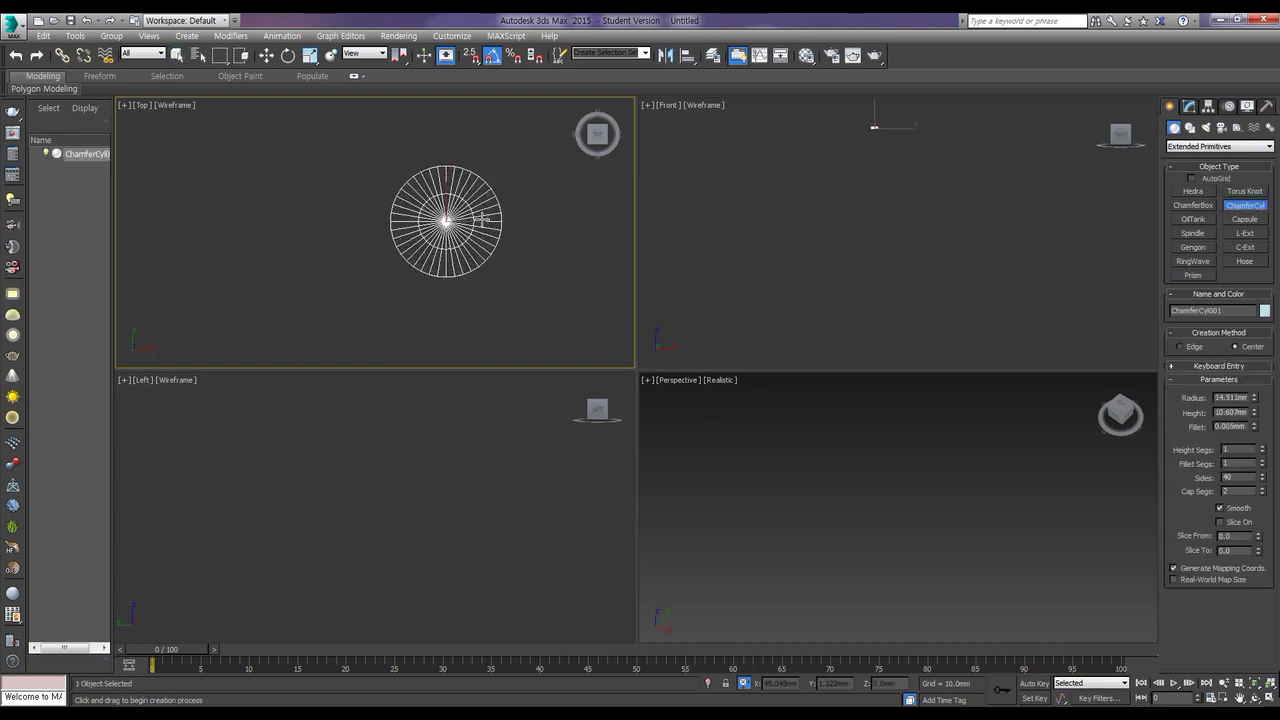
click(484, 218)
right_click(1072, 267)
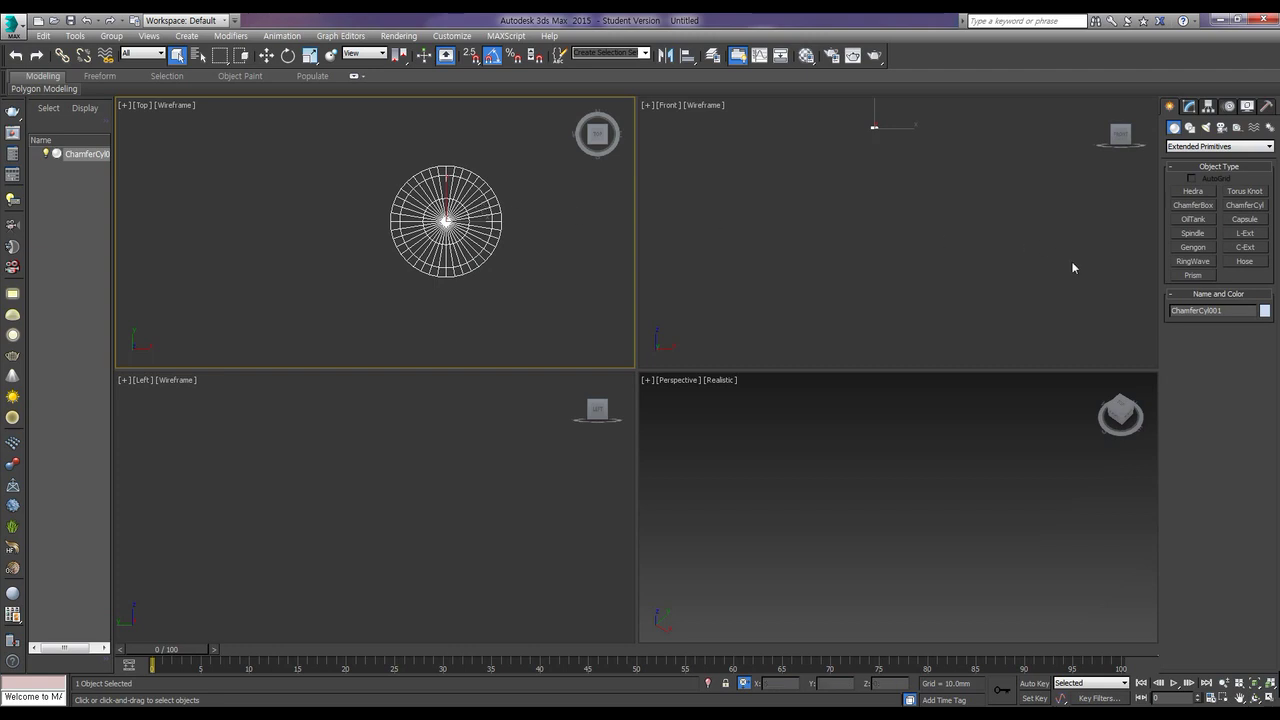
click(1270, 683)
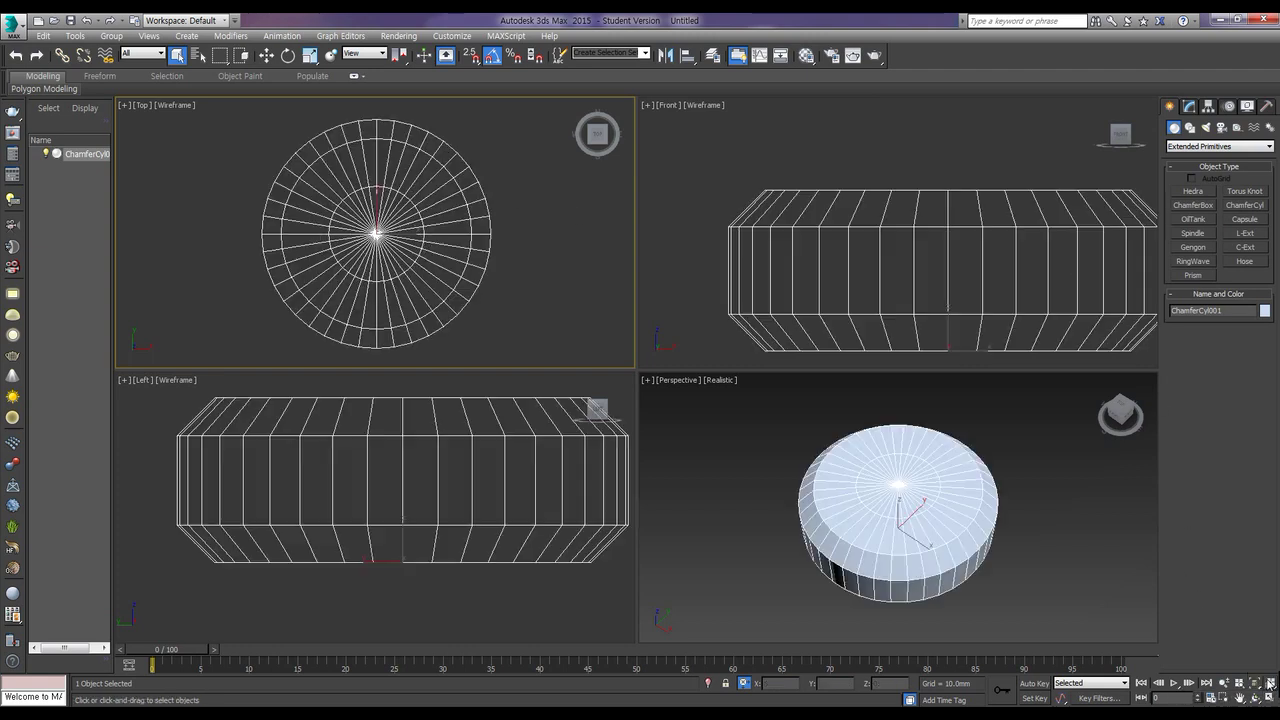
Step: Set the chamfer cylinder's radius to 30 mm, height to 30 mm and fillet to 5 mm
click(870, 225)
click(1189, 108)
double_click(1235, 280)
text(30)
key(Tab)
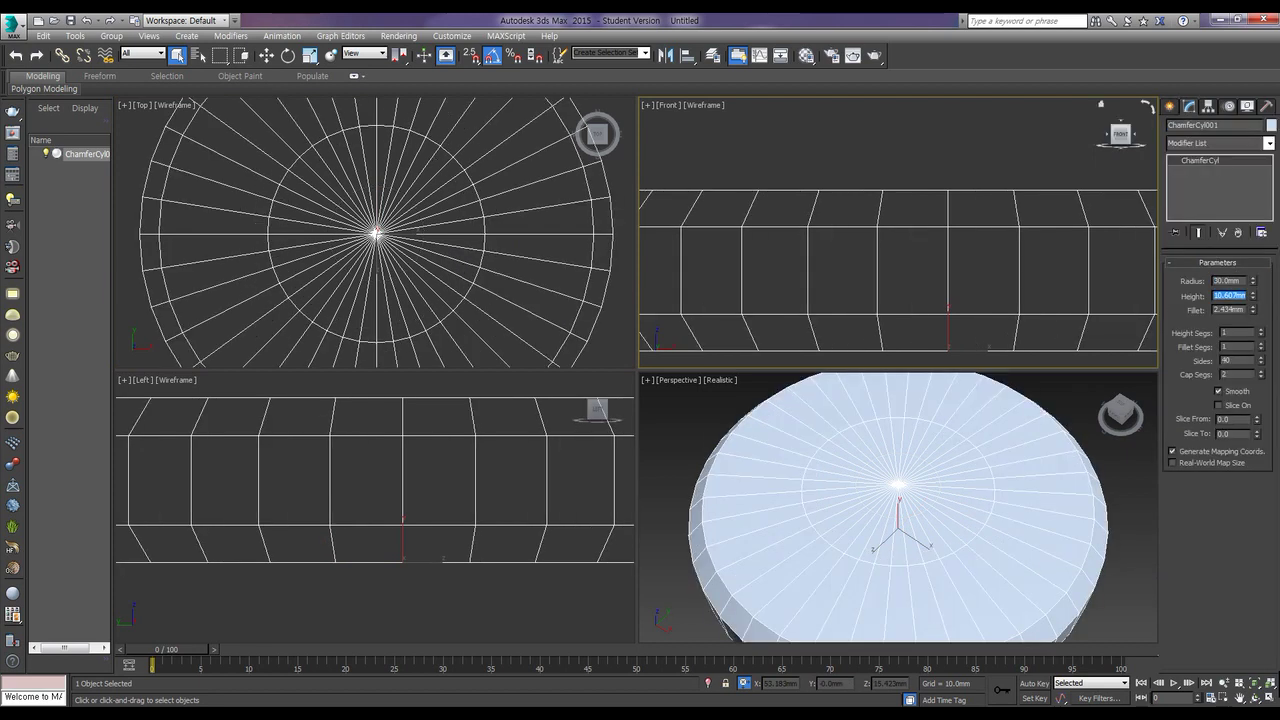
text(30)
key(Tab)
text(5)
key(Tab)
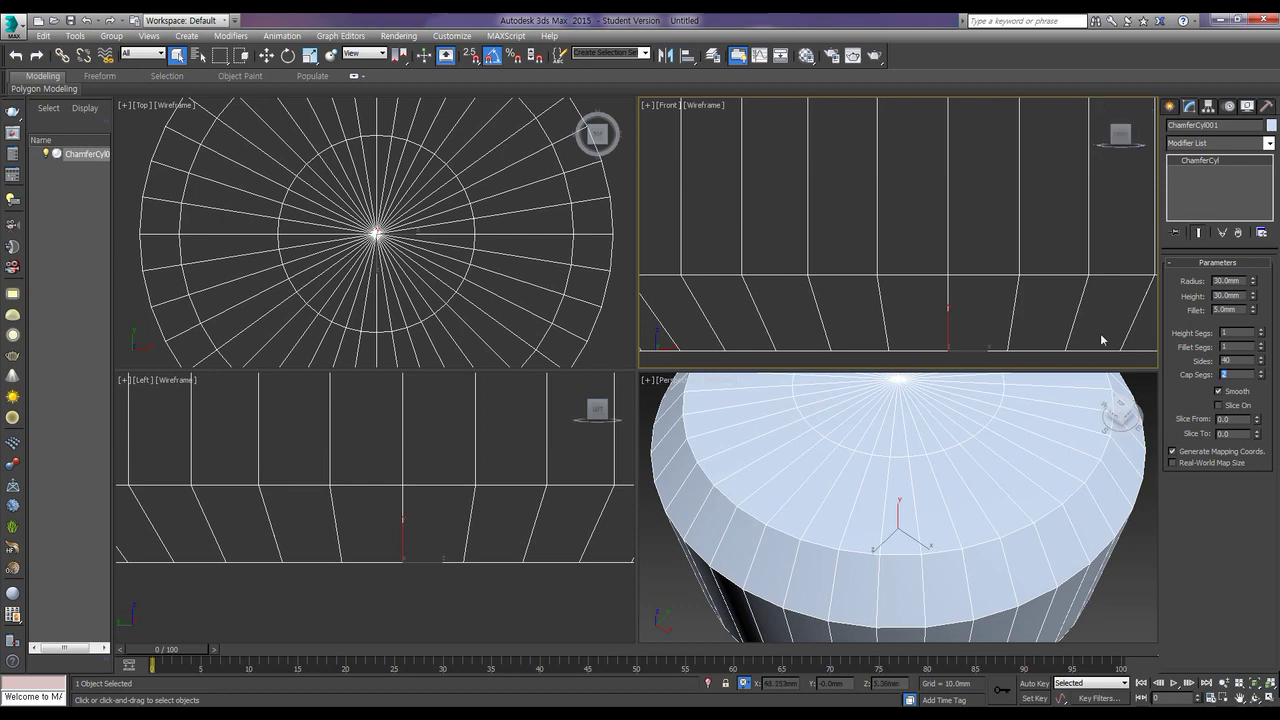
click(1270, 684)
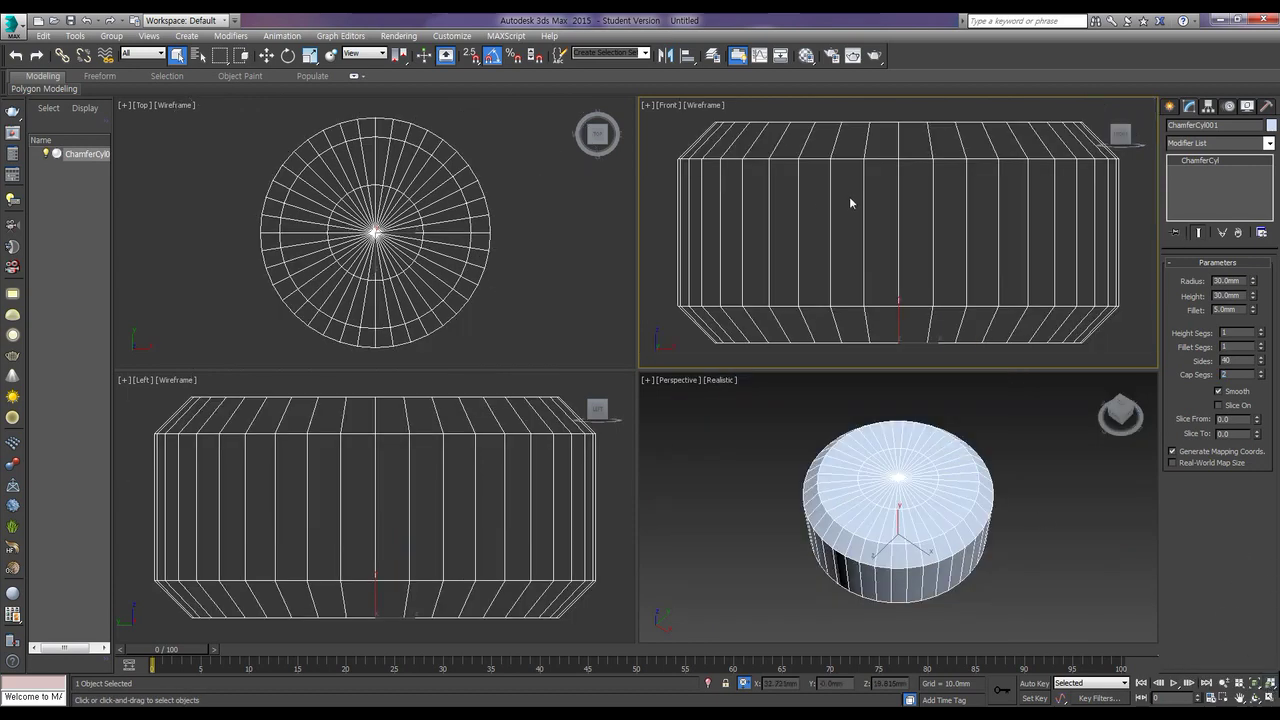
Step: Clone the short cylinder straight down in the Front view as a single independent copy
key(w)
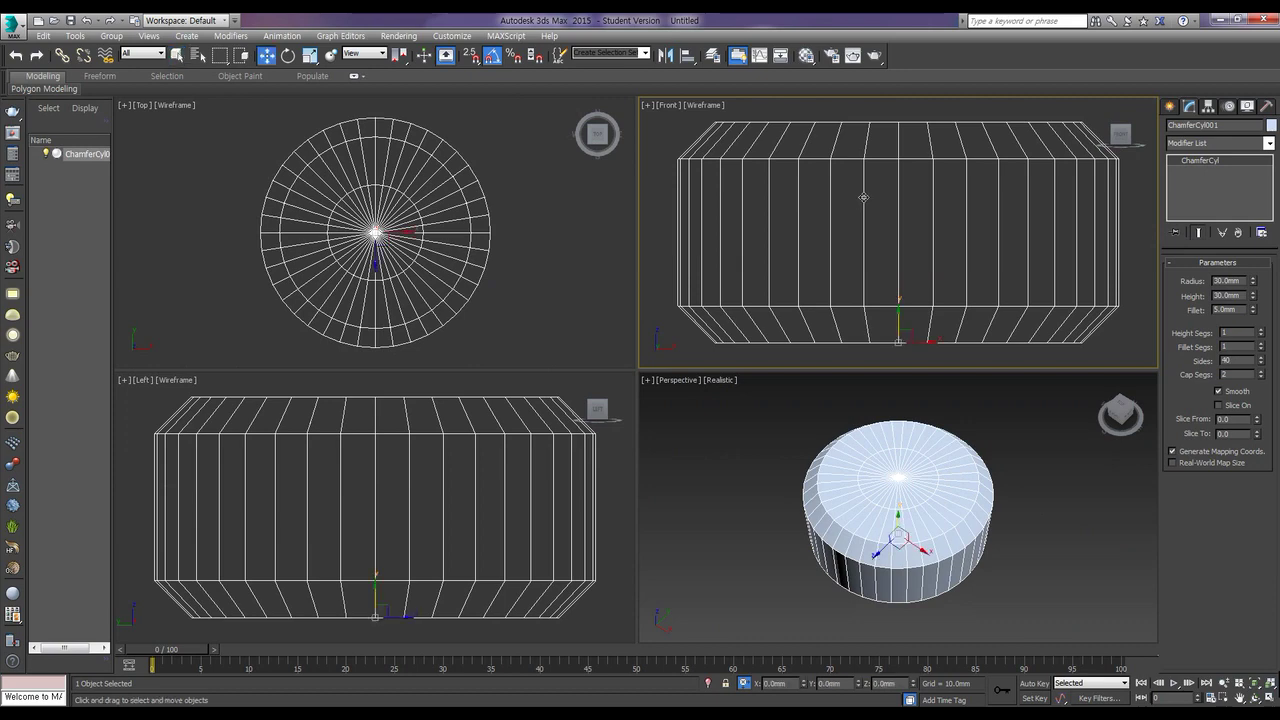
scroll(863, 197, down, 2)
scroll(863, 197, down, 4)
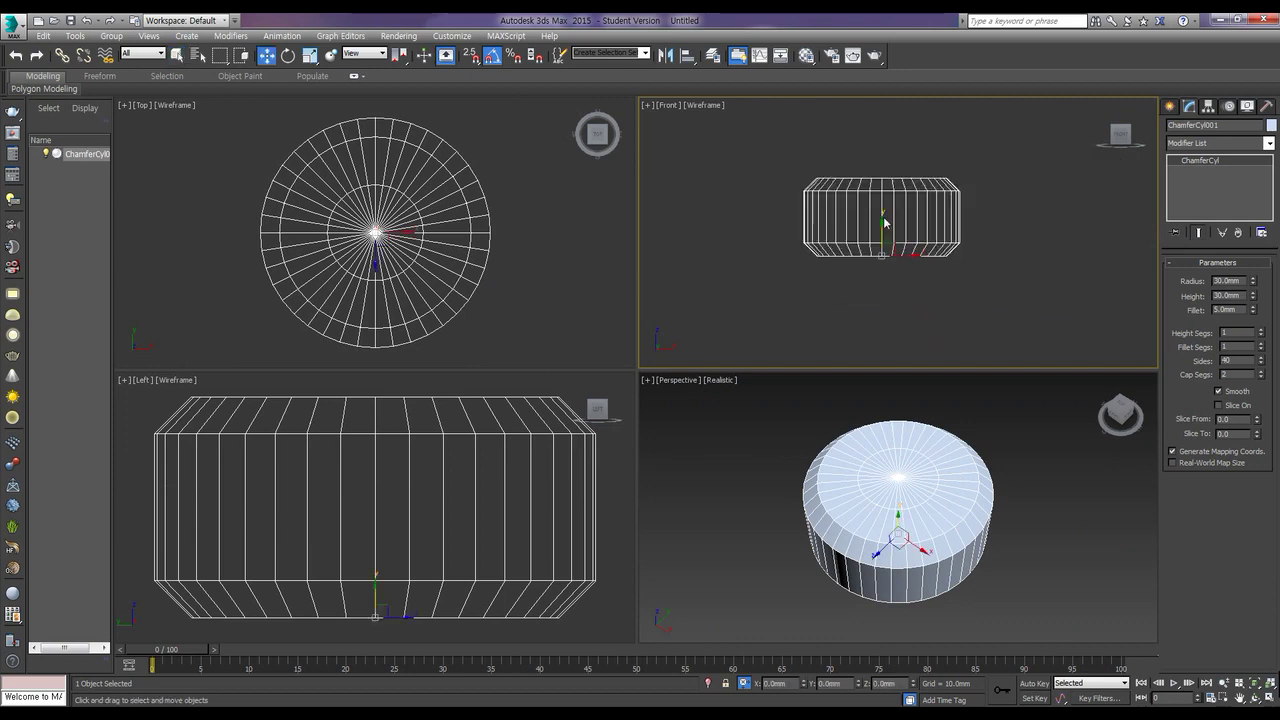
shift+drag(882, 232, 872, 597)
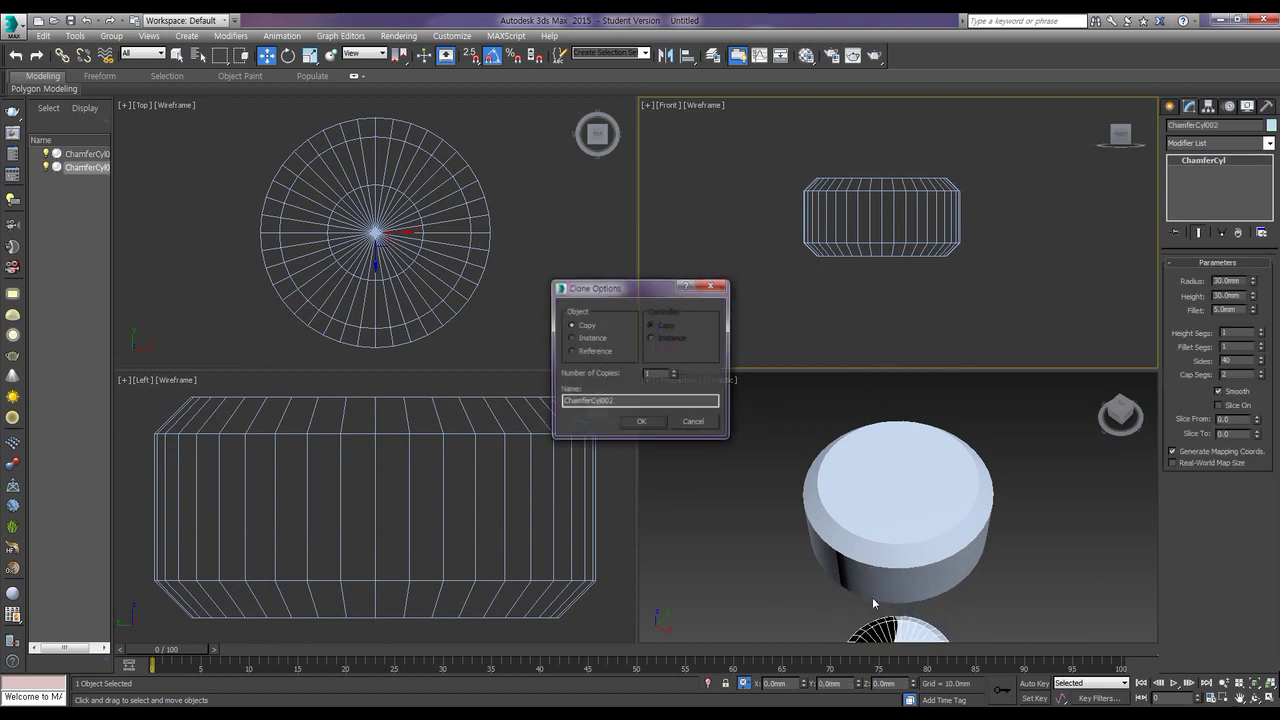
click(641, 423)
Step: Look up the second leg size in the Notepad notes and set the copied cylinder's height to 350 mm
key(alt+Tab)
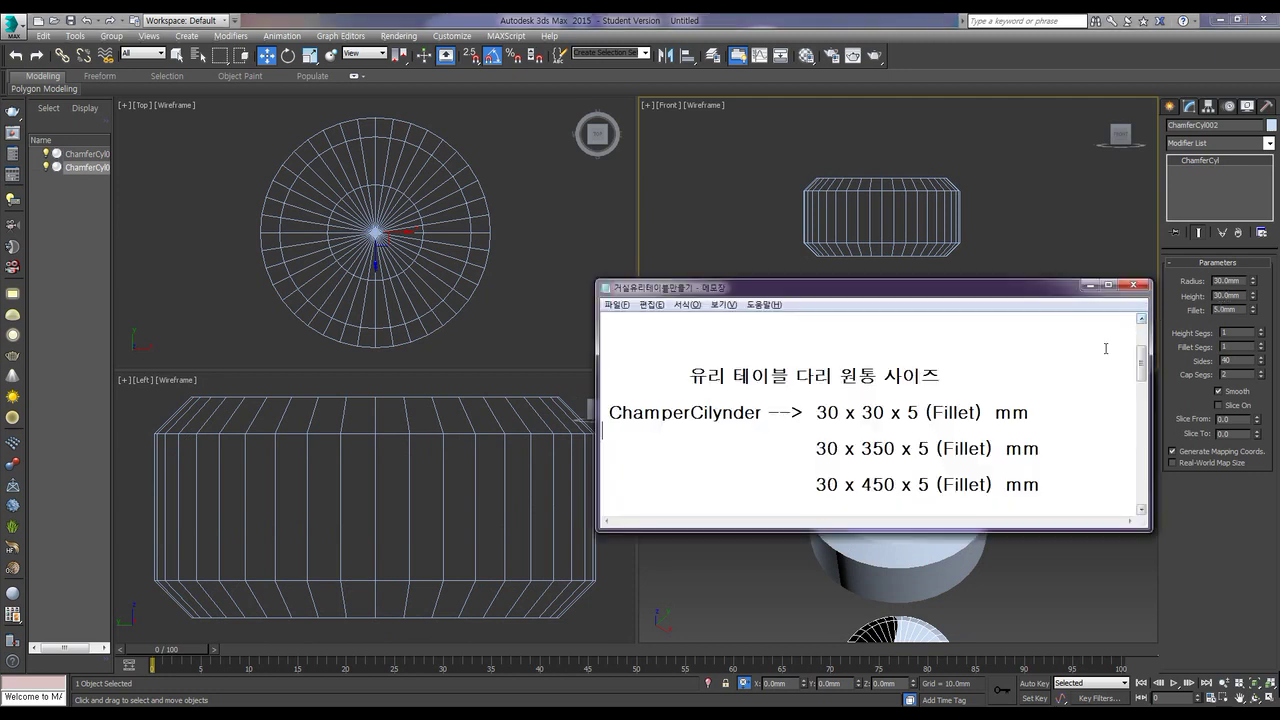
drag(816, 448, 1028, 446)
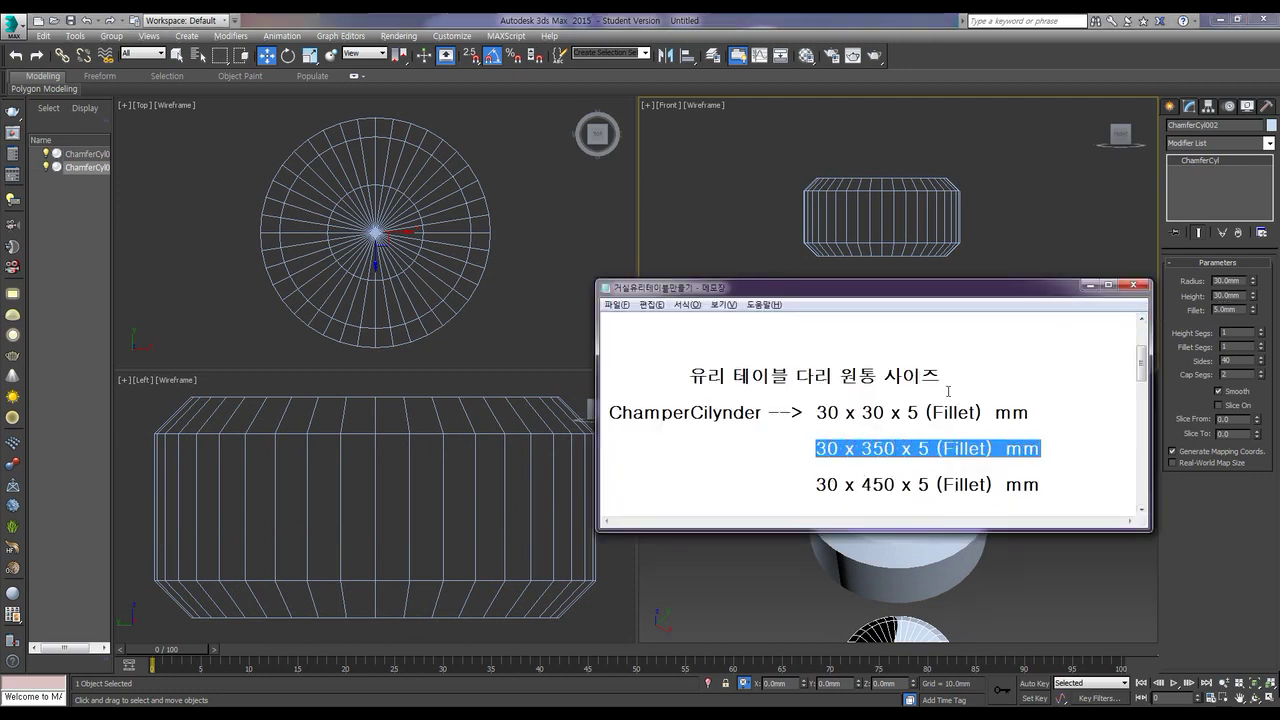
key(alt+Tab)
double_click(1235, 297)
text(350)
key(Return)
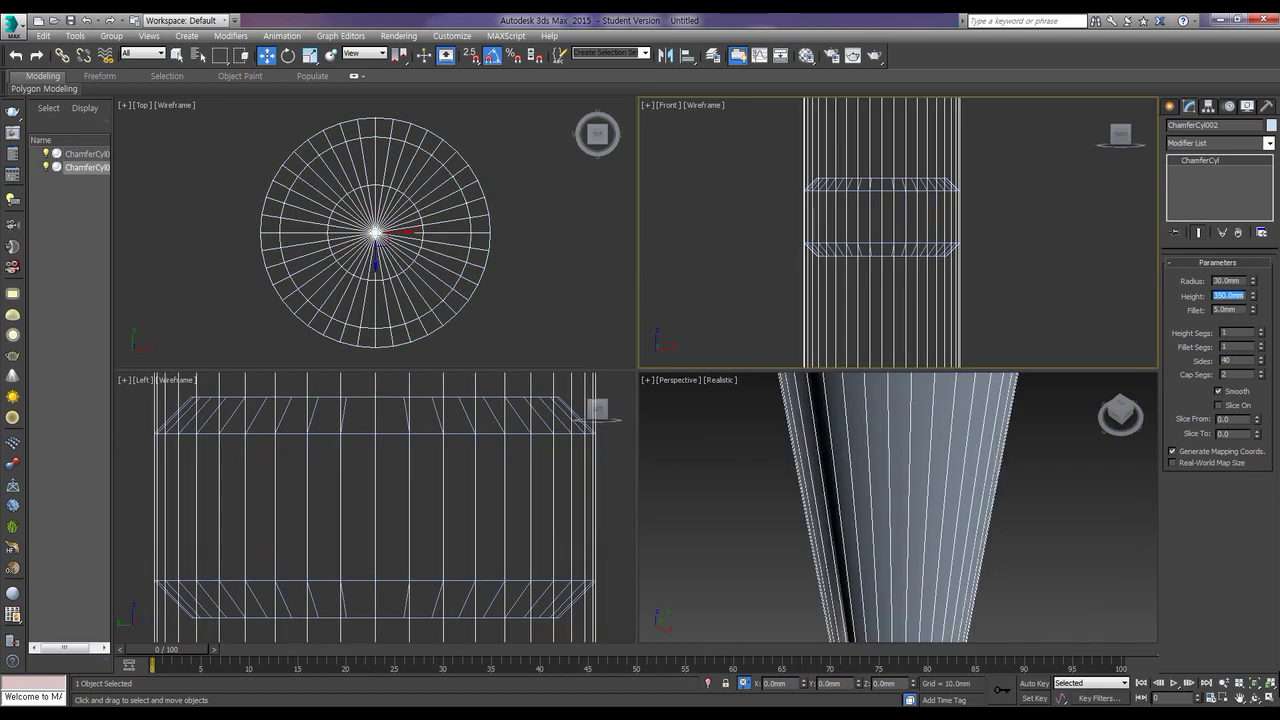
Step: Align the 350 mm cylinder to the short one on Y position only, matching its maximum to the target's minimum
key(alt+a)
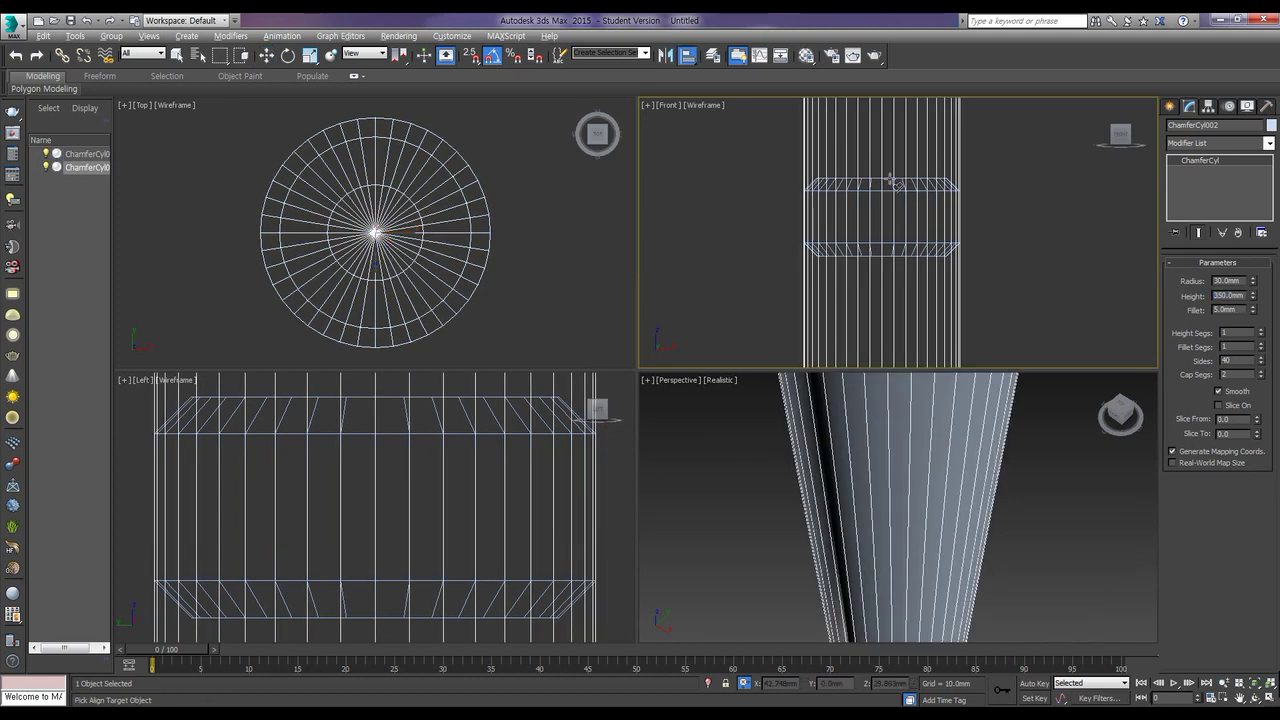
click(888, 180)
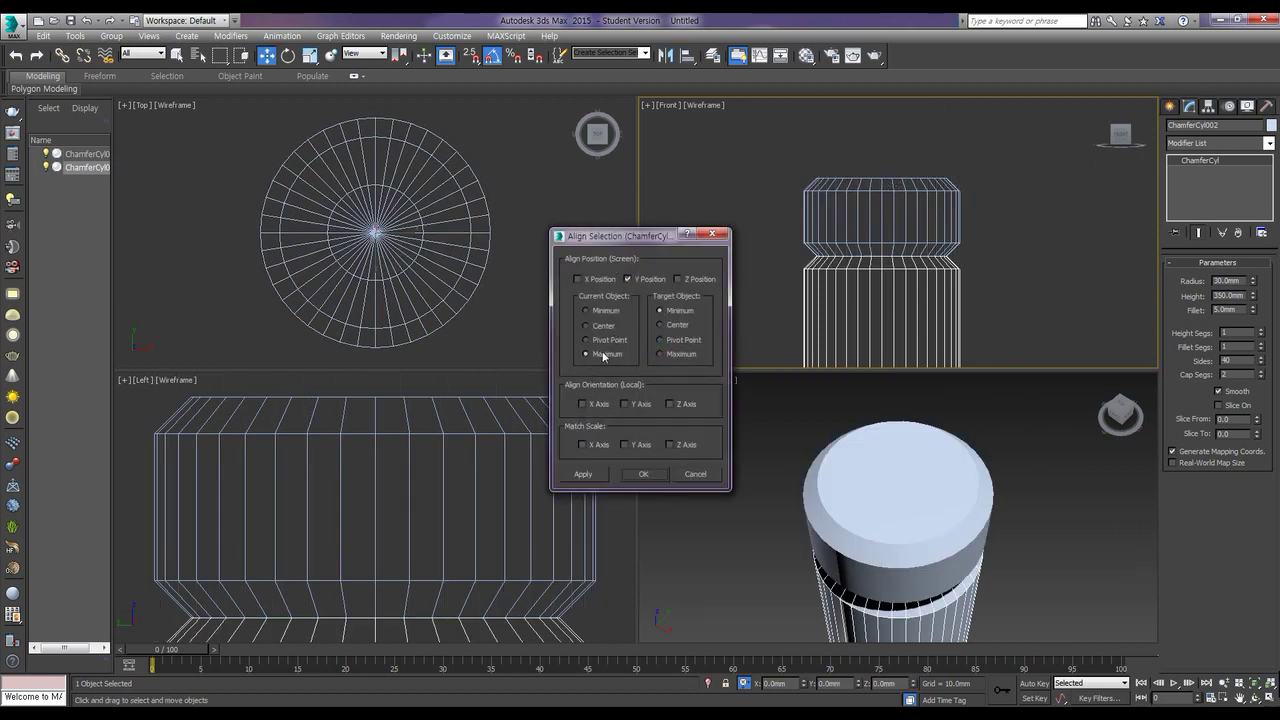
click(647, 474)
Step: Move the 350 mm cylinder down slightly in the Front view to leave a gap below the short cylinder
scroll(891, 318, down, 4)
middle_drag(885, 450, 894, 182)
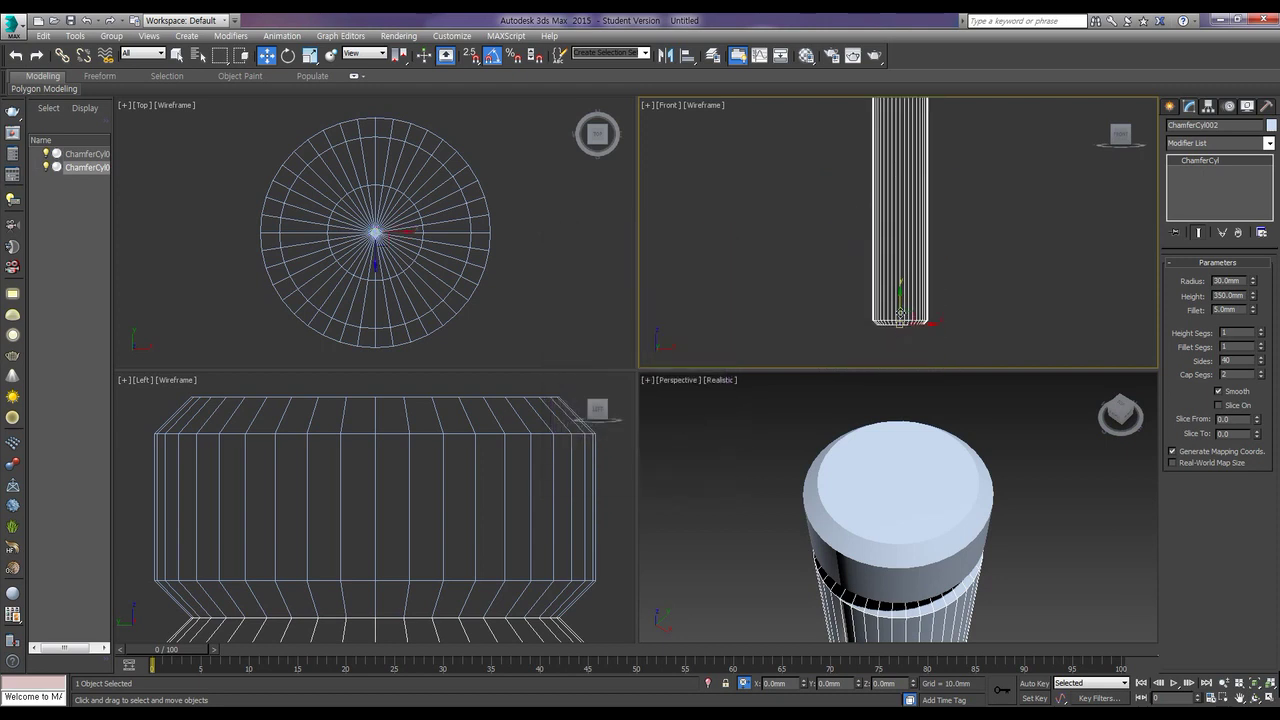
drag(901, 307, 901, 355)
middle_drag(912, 328, 903, 268)
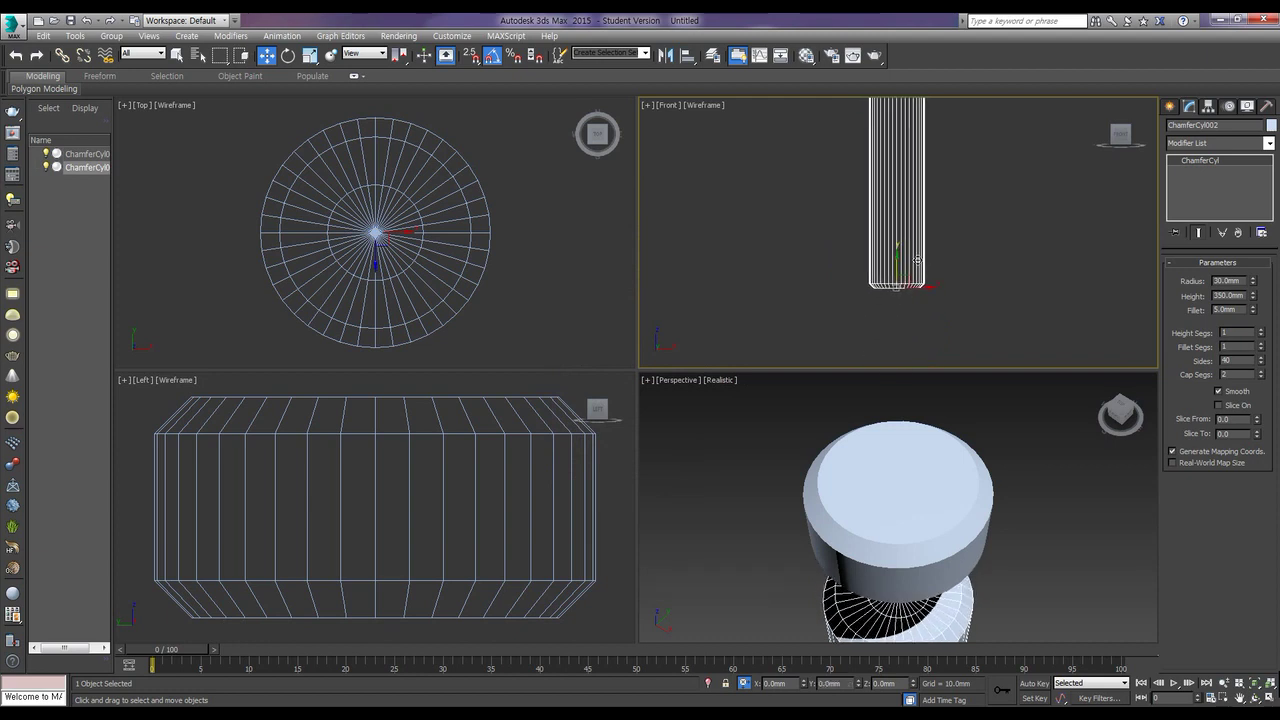
Step: Copy the 350 mm cylinder straight down and set the copy's height to 450 mm, as listed in the notes
shift+drag(896, 264, 897, 606)
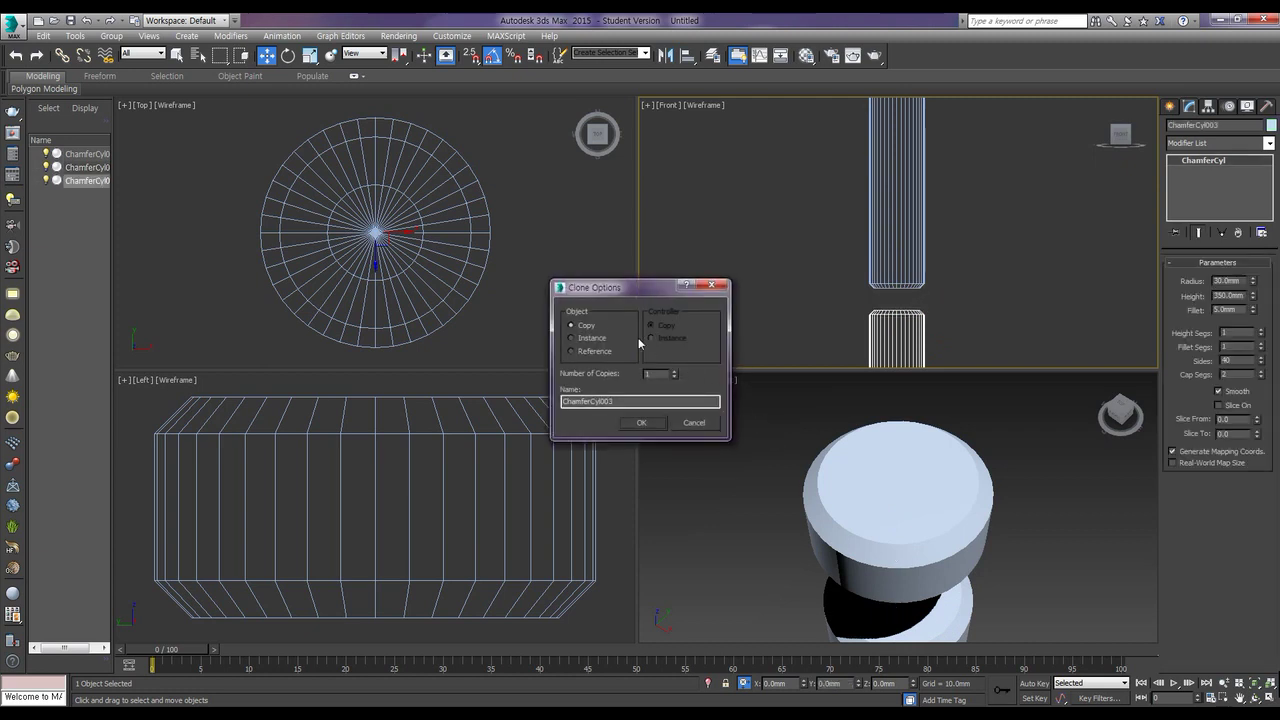
click(641, 422)
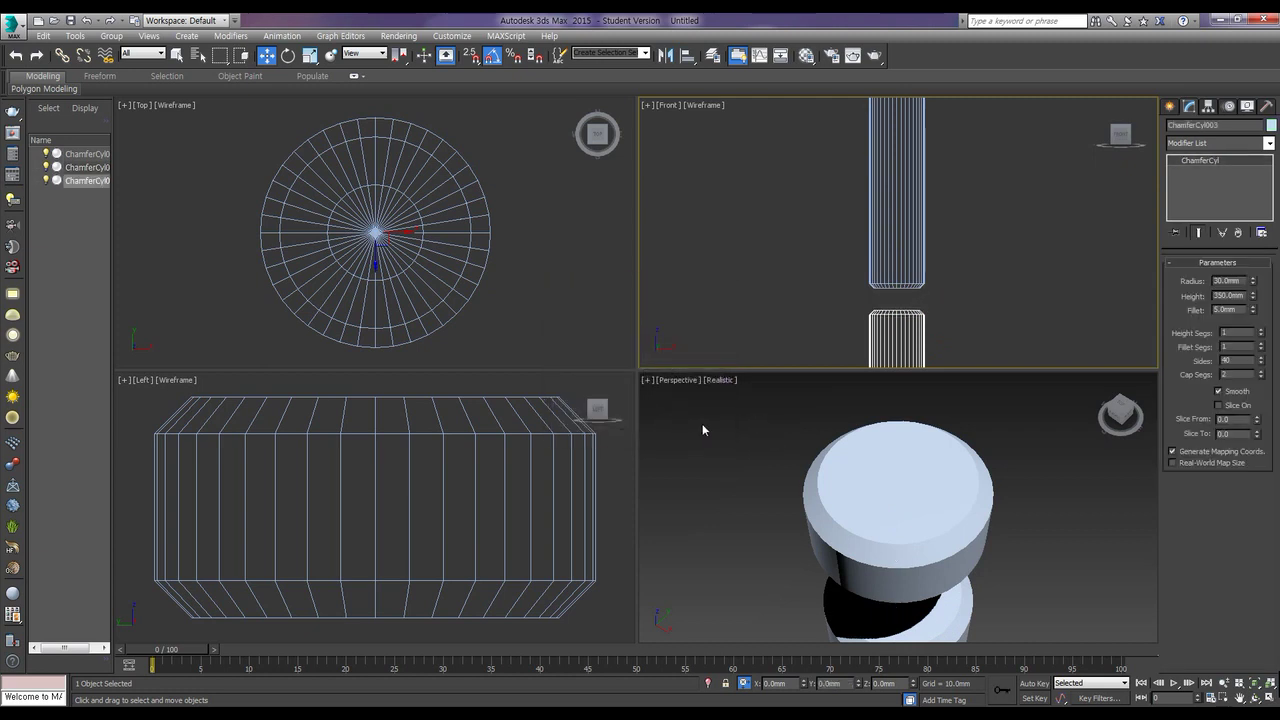
key(alt+Tab)
drag(856, 485, 896, 485)
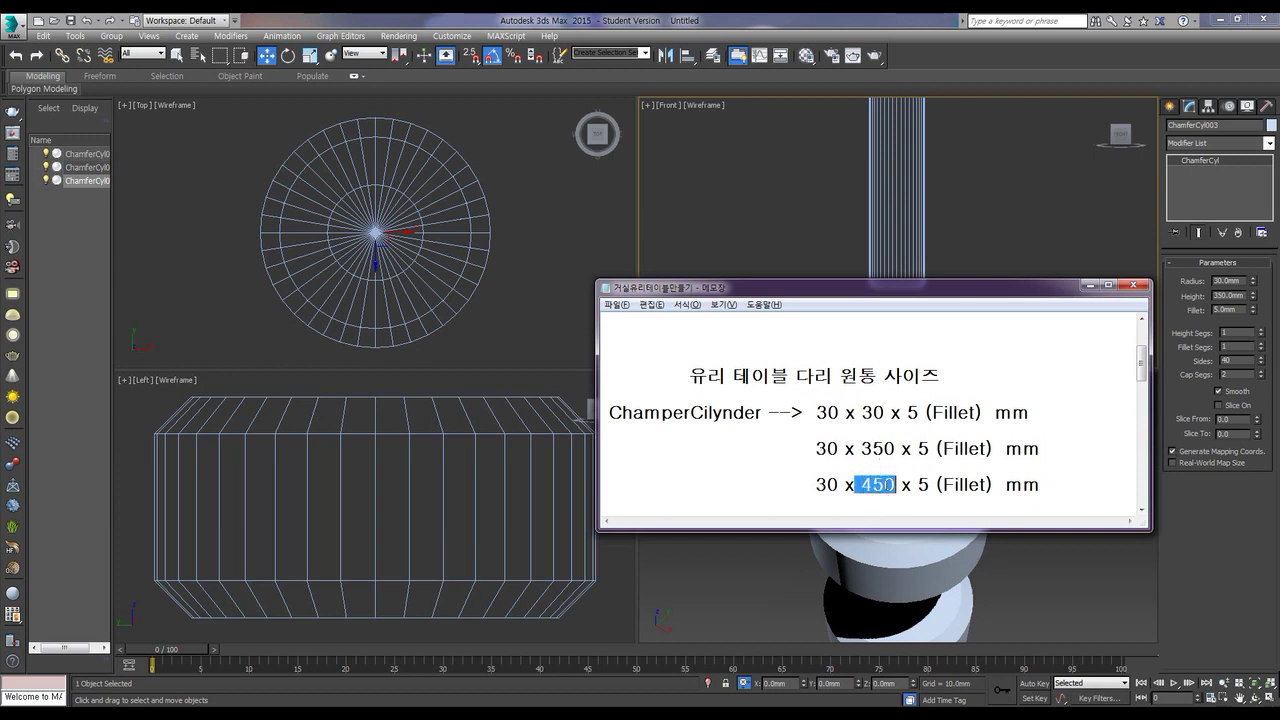
key(alt+Tab)
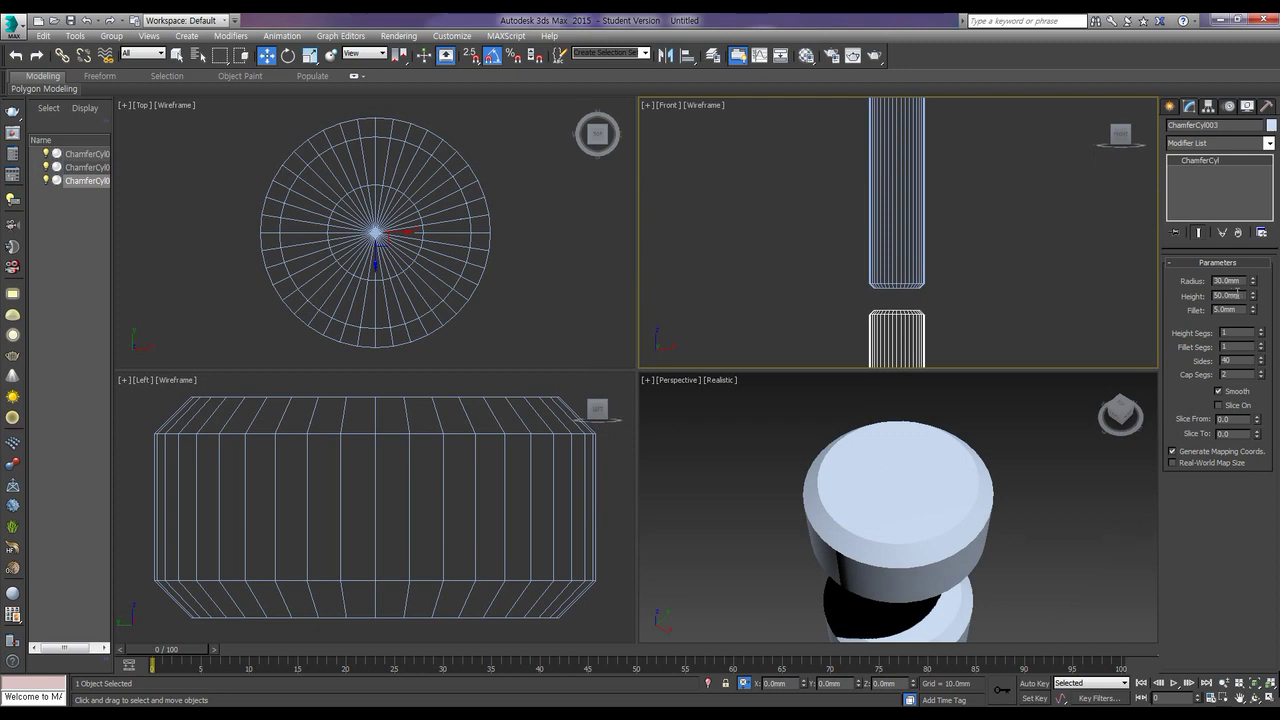
text(560)
key(Return)
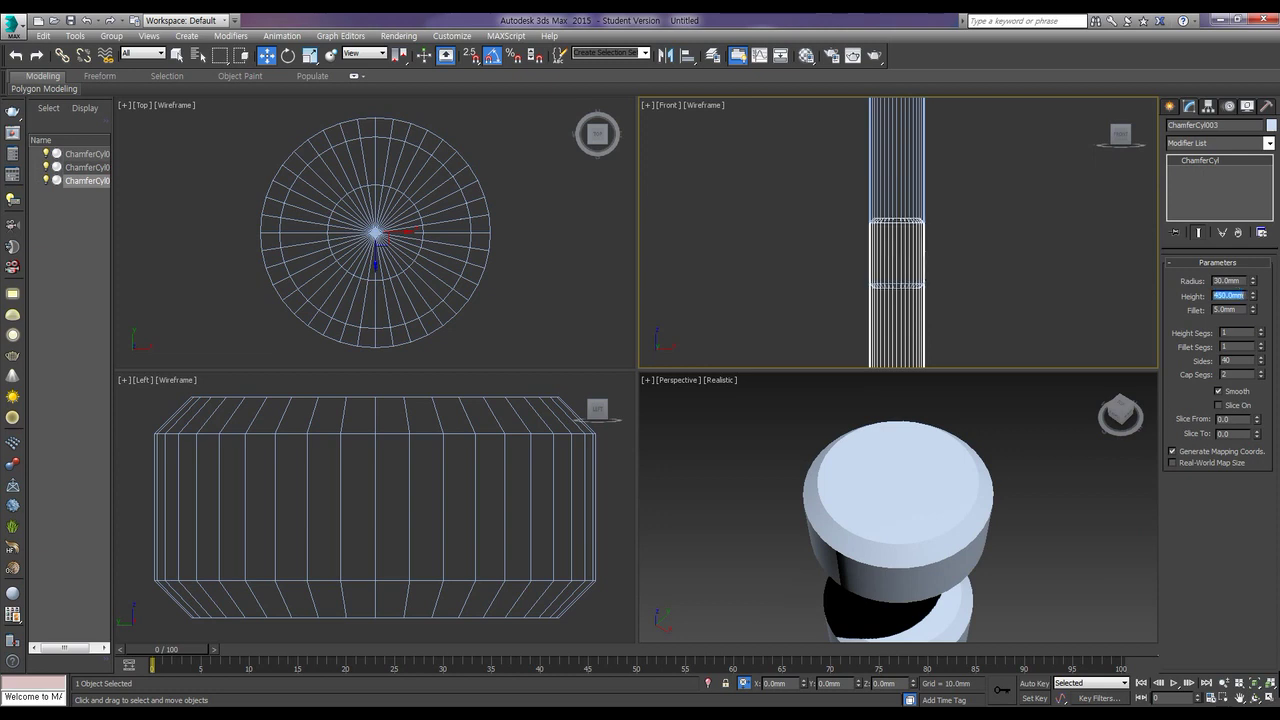
Step: Align the 450 mm cylinder's maximum to the 350 mm cylinder's minimum on Y, and lower it to leave a small gap
key(alt+a)
click(912, 188)
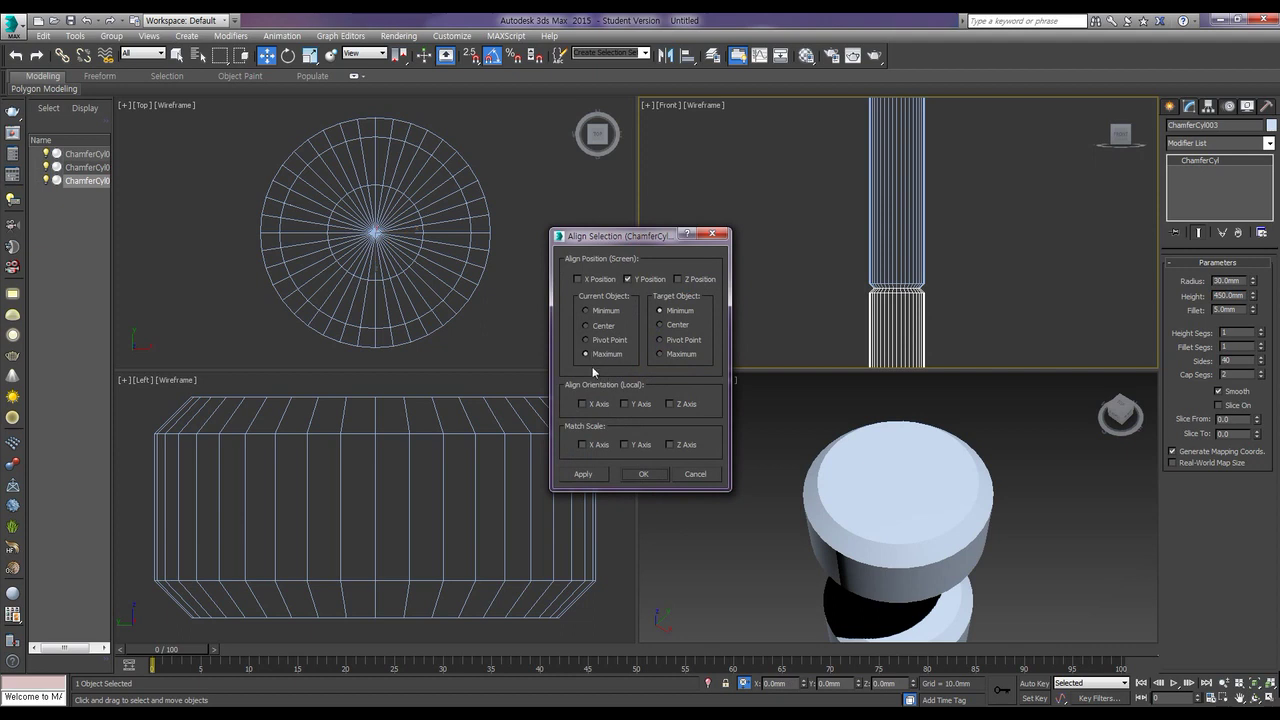
click(643, 474)
middle_drag(868, 302, 983, 197)
scroll(991, 226, down, 3)
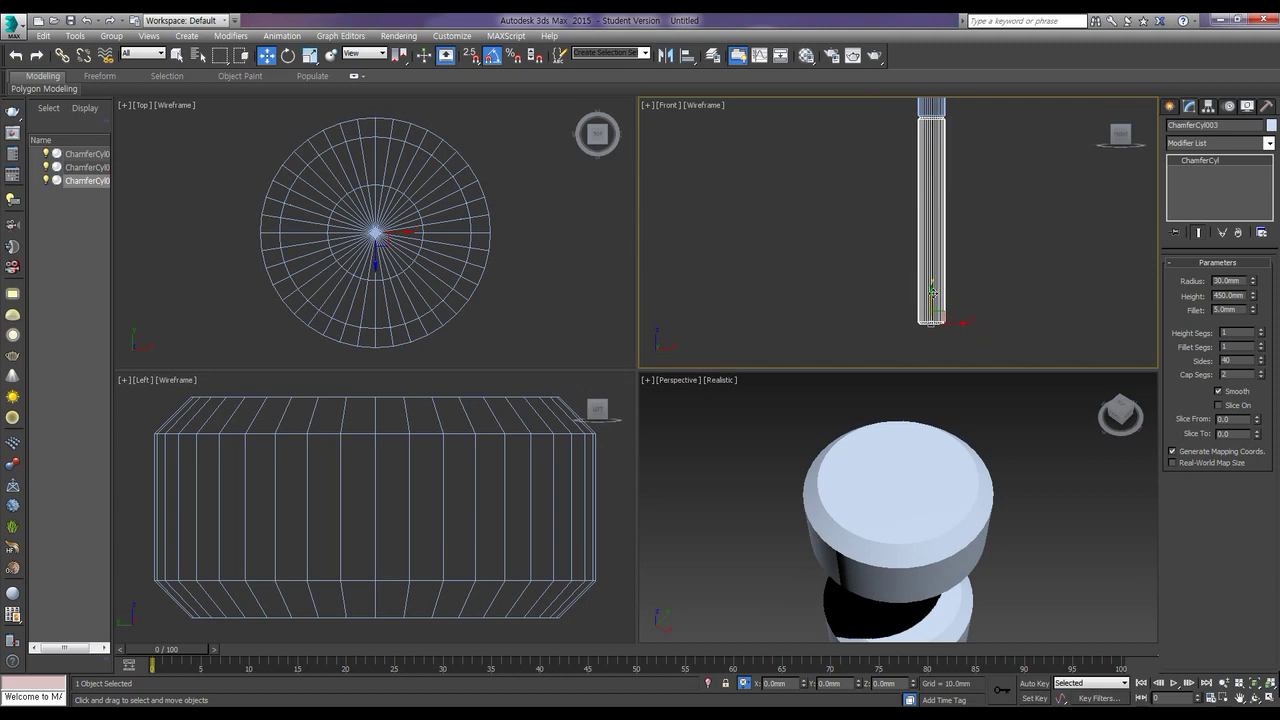
middle_drag(1004, 193, 958, 241)
scroll(989, 223, down, 2)
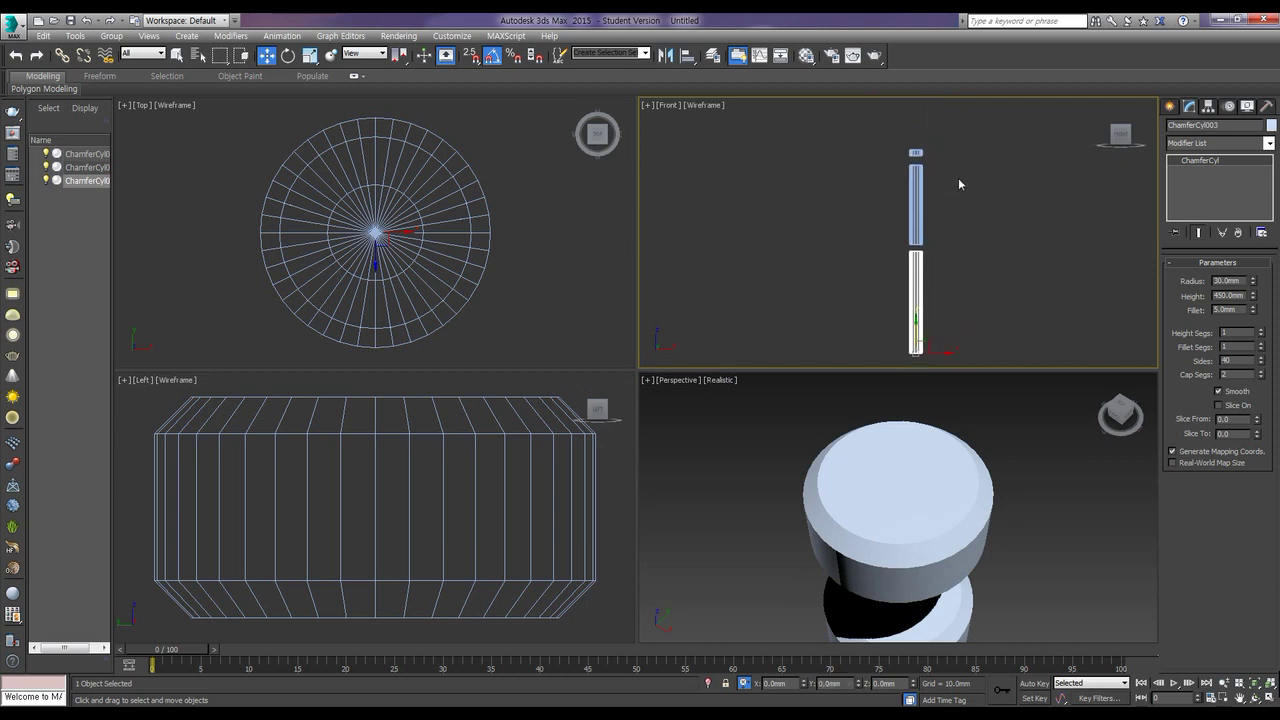
Step: Copy the short cylinder at the head of the leg down to just below the 450 mm cylinder
click(915, 152)
shift+drag(914, 128, 914, 348)
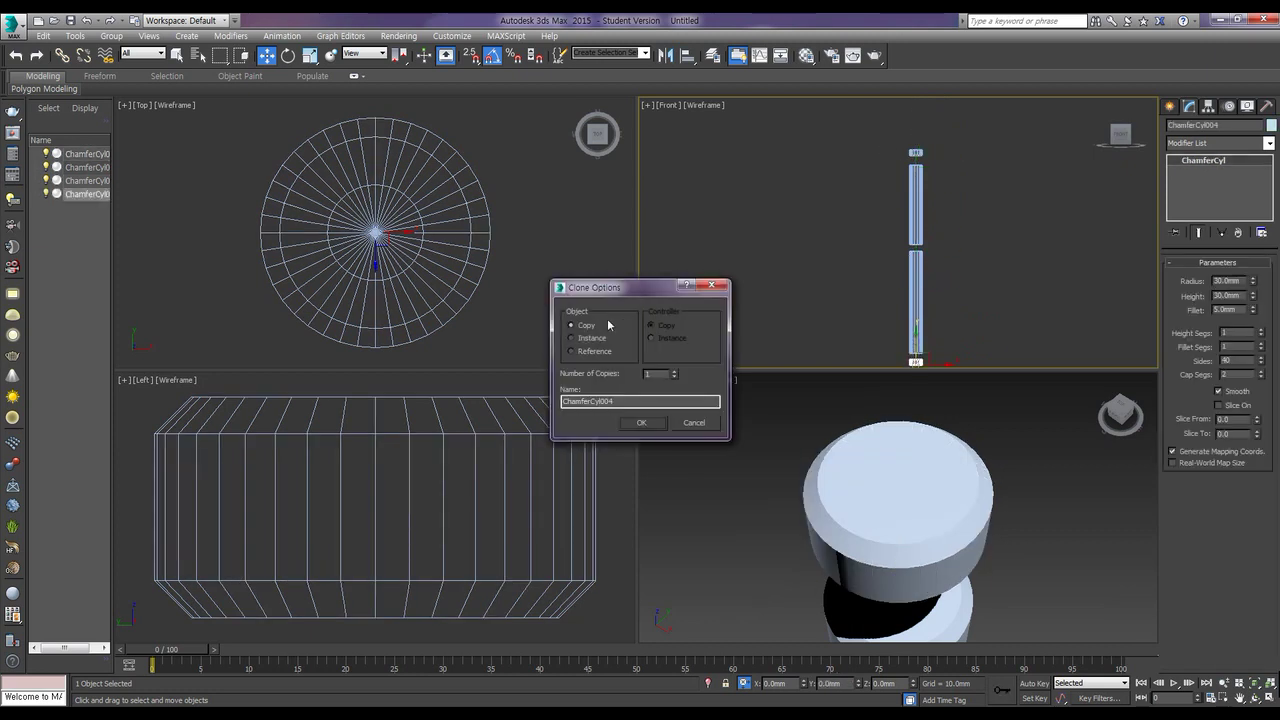
click(642, 422)
Step: Convert the lowest short cylinder to an Editable Poly
middle_drag(1020, 247, 1022, 176)
scroll(918, 262, up, 3)
middle_drag(918, 352, 918, 262)
right_click(908, 260)
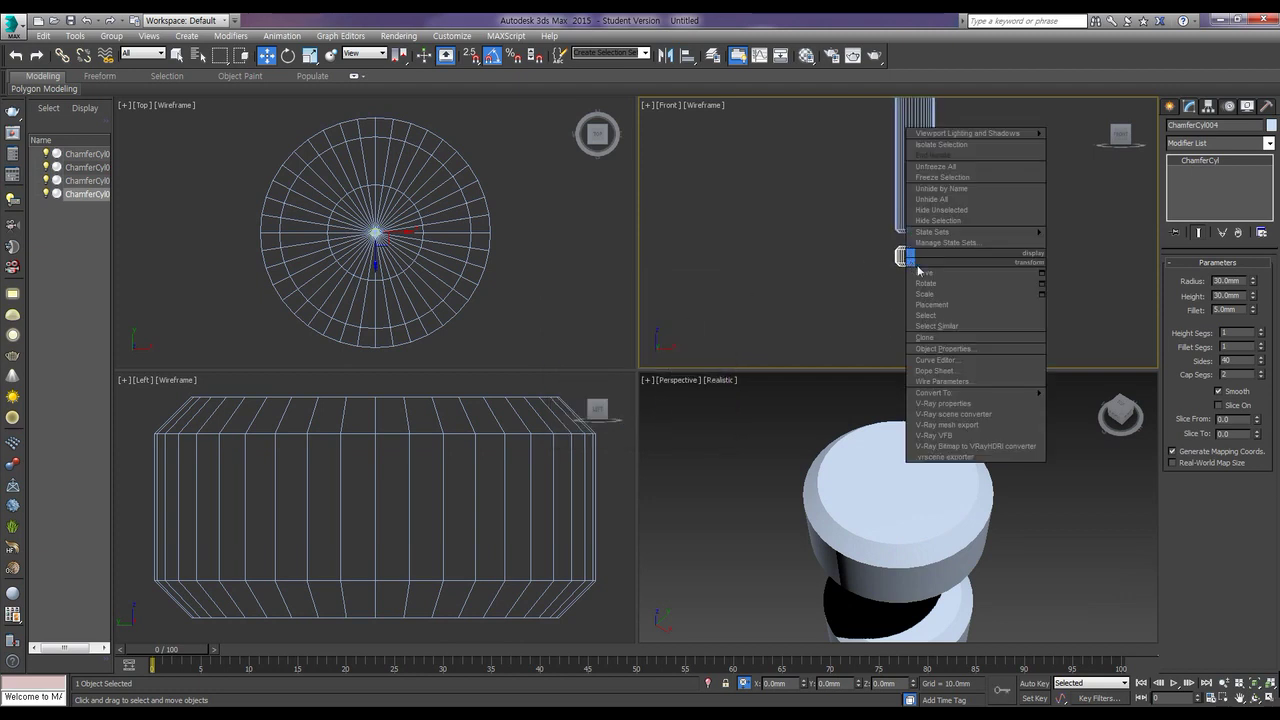
mouse_move(996, 393)
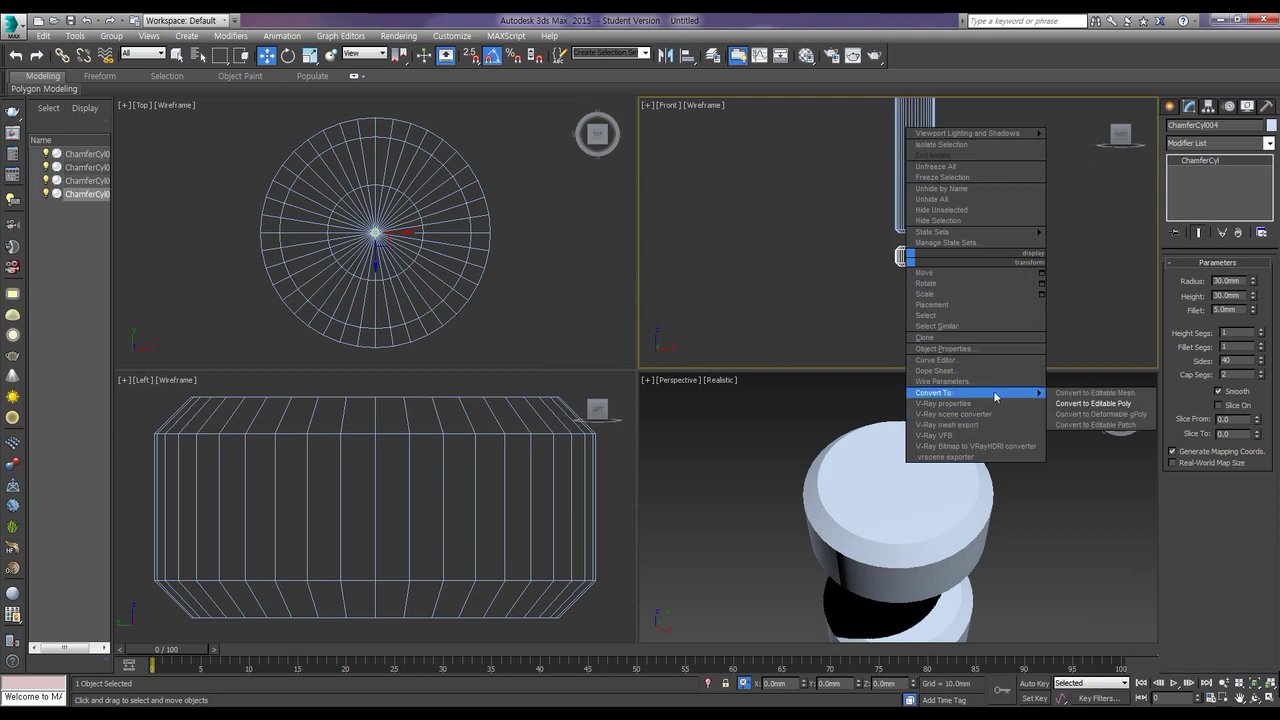
click(1077, 404)
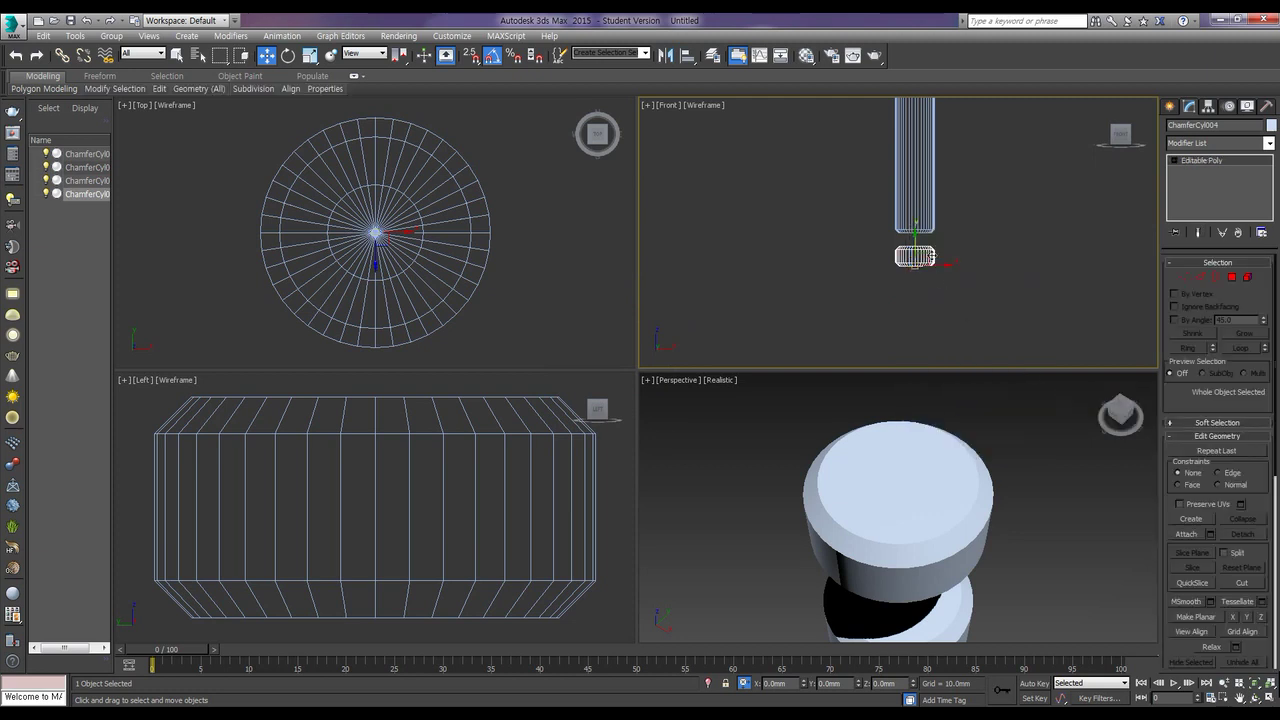
Step: Convert the 450 mm cylinder to an Editable Poly
click(928, 190)
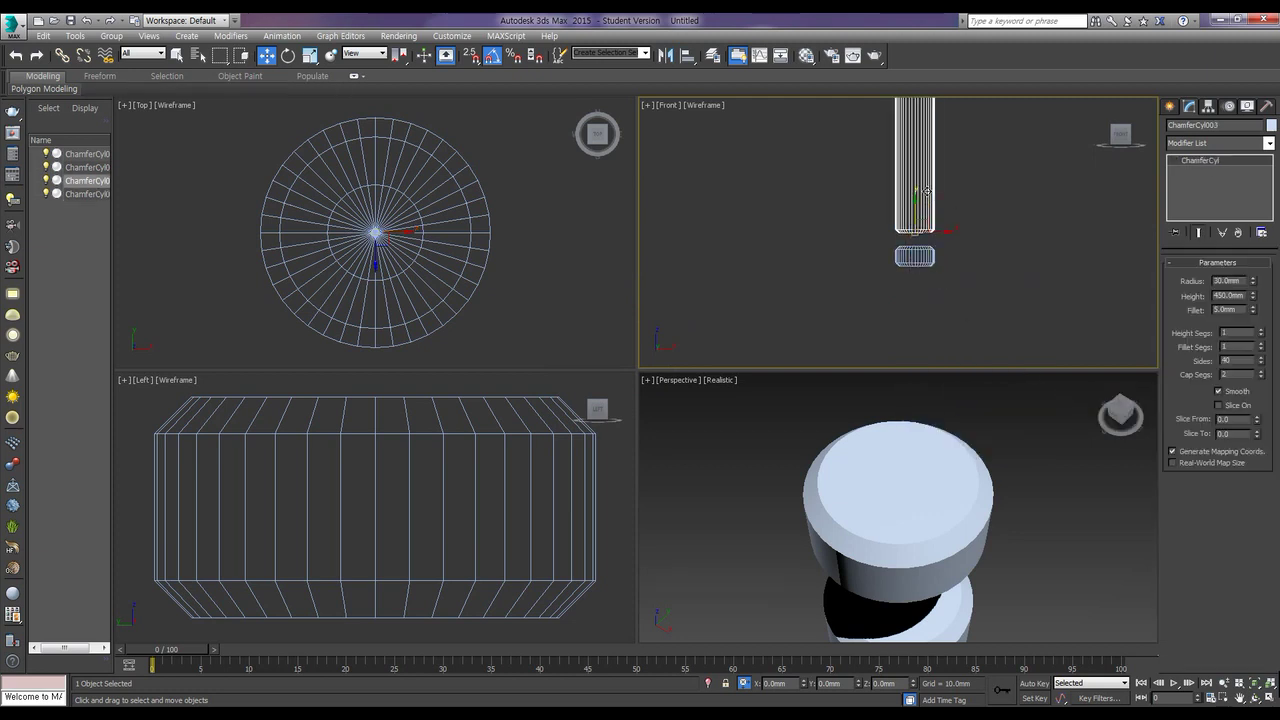
right_click(928, 190)
mouse_move(1006, 327)
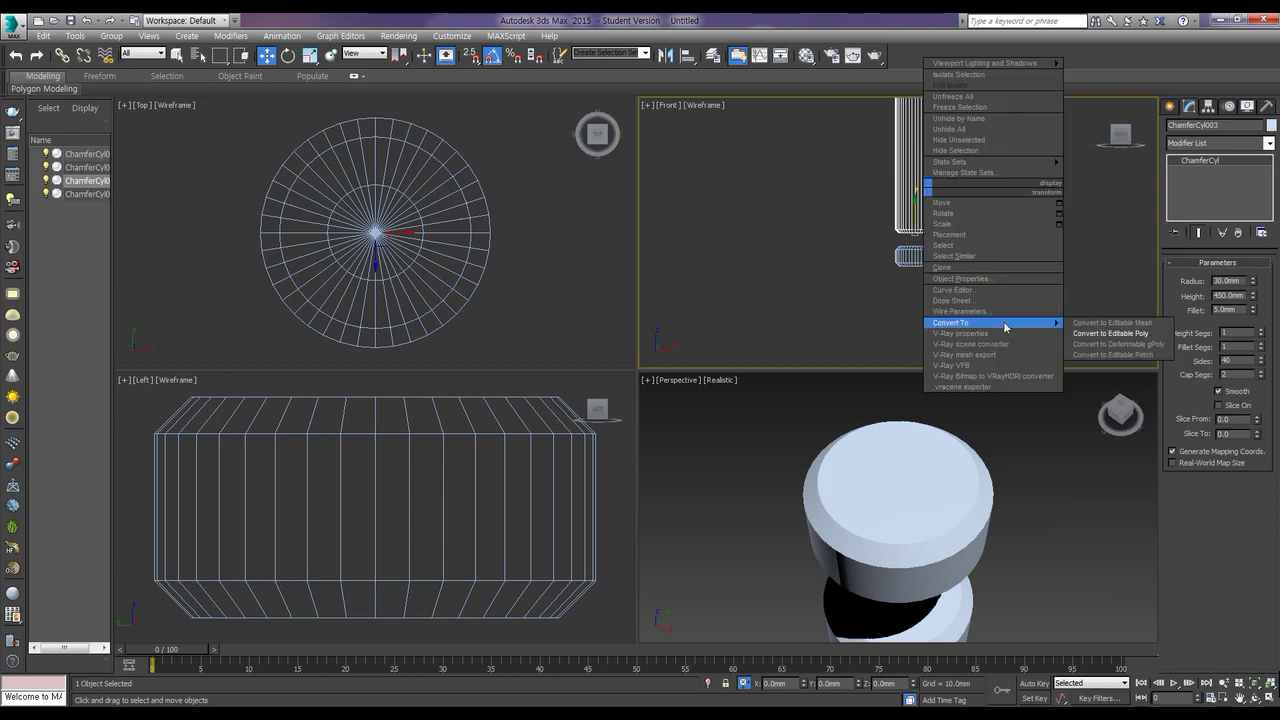
click(1133, 335)
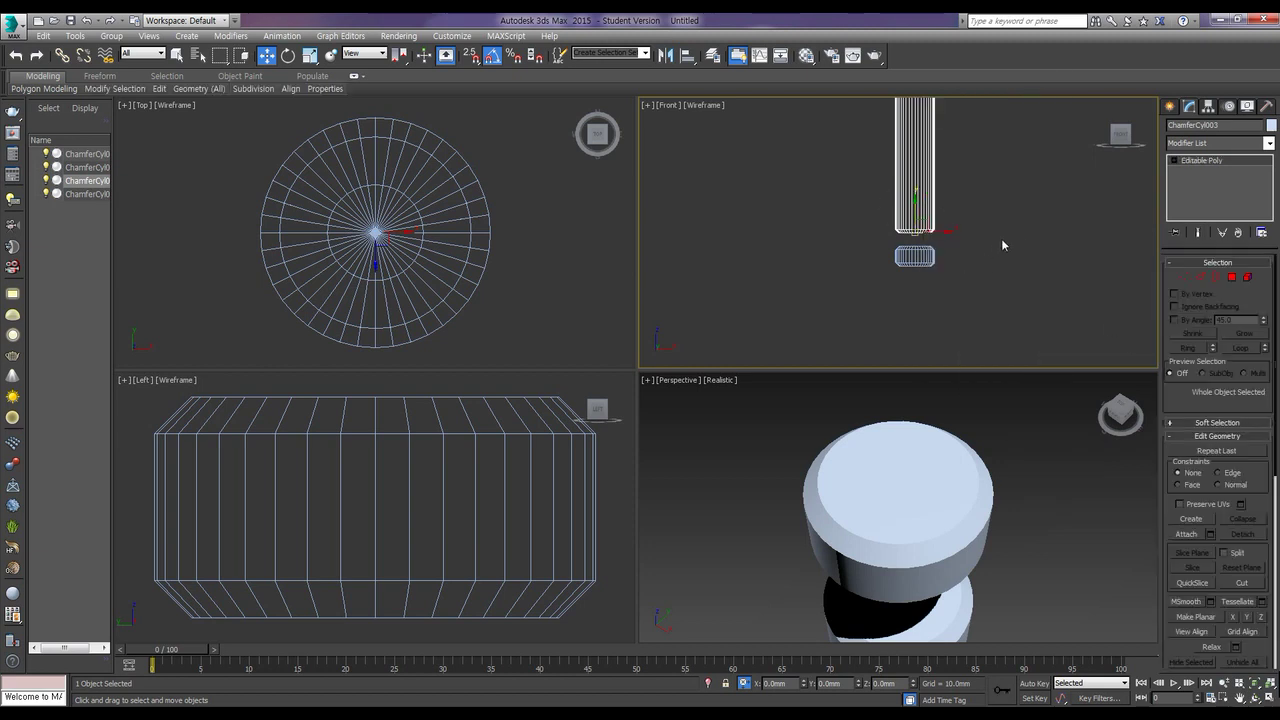
Step: Isolate the 450 mm cylinder and show its lower end cap in the Perspective view
middle_drag(986, 248, 982, 300)
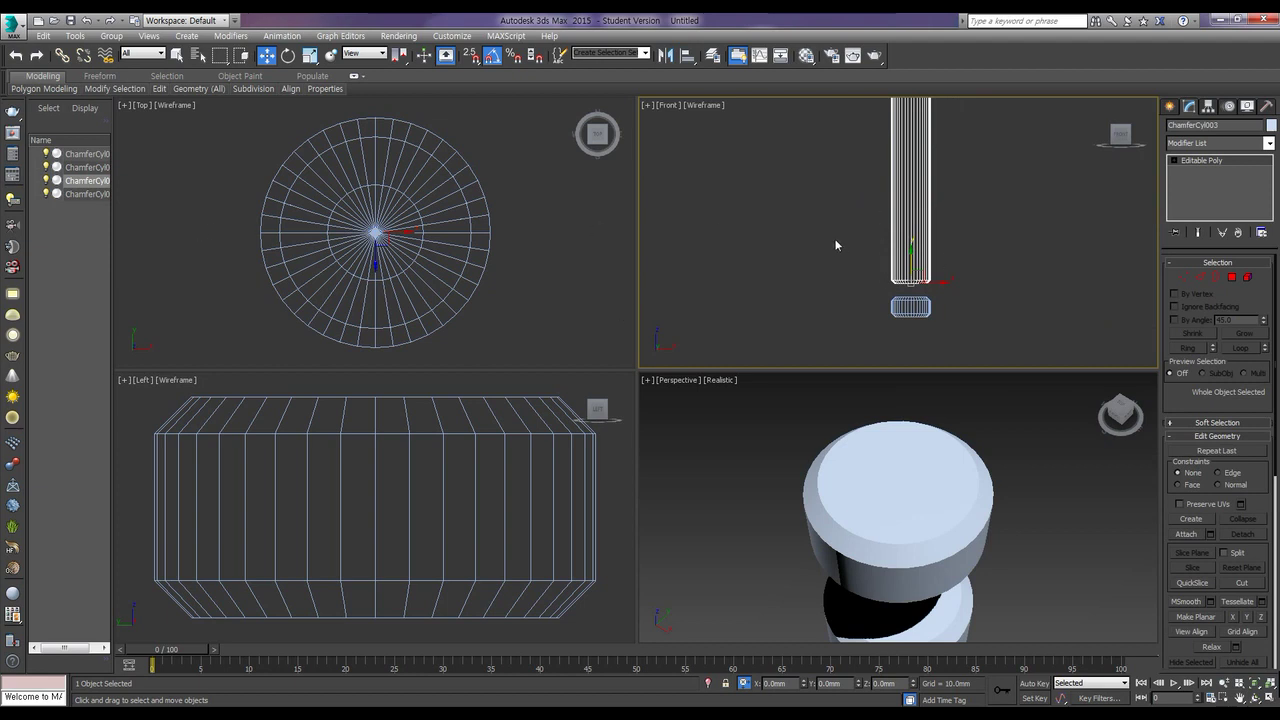
key(alt+q)
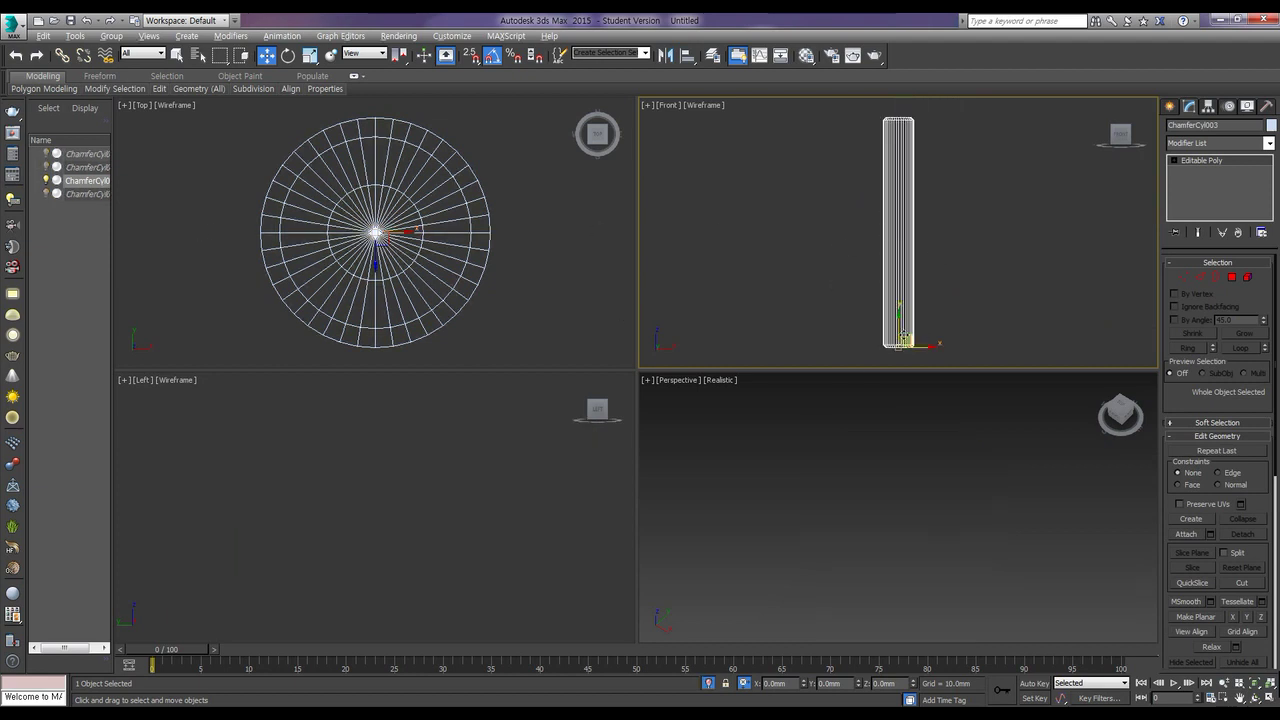
click(1270, 684)
alt+middle_drag(901, 535, 884, 563)
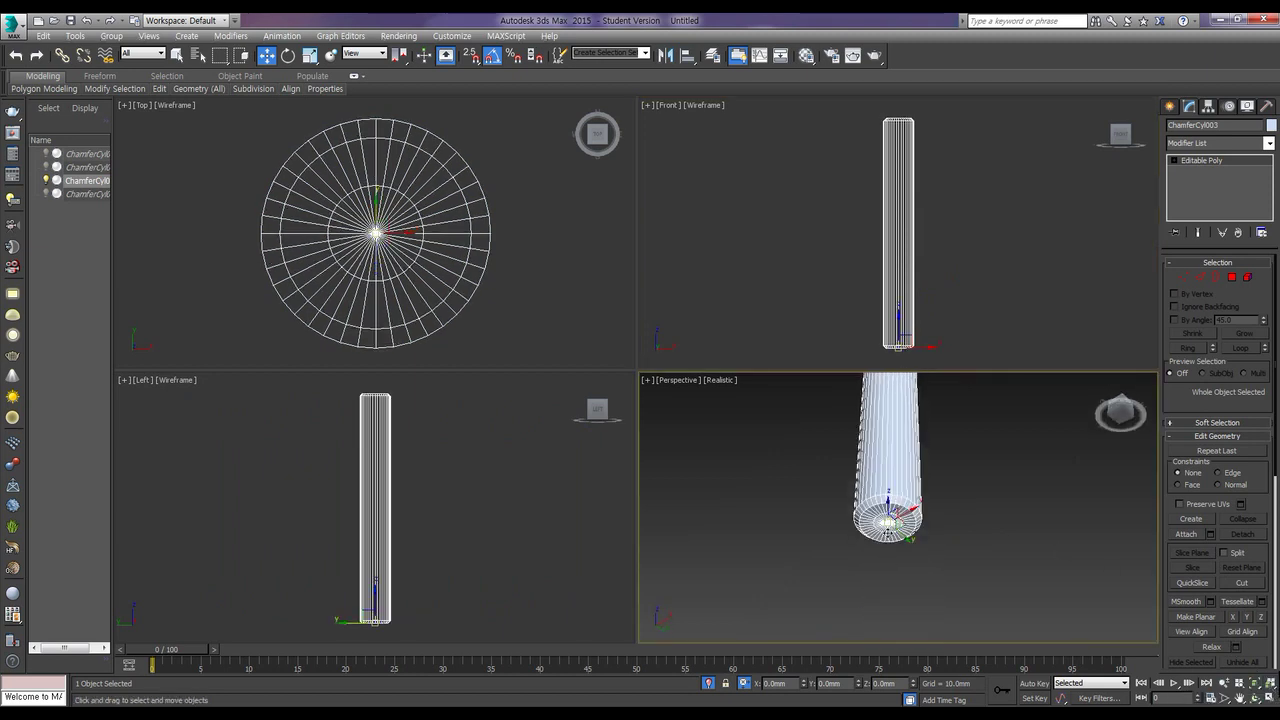
Step: Delete the inner-circle polygons of the 450 mm cylinder's lower end cap, keeping the outer cap ring and the chamfer
click(1232, 277)
middle_drag(943, 320, 938, 232)
scroll(910, 262, up, 10)
drag(1005, 309, 721, 274)
alt+drag(1020, 270, 715, 238)
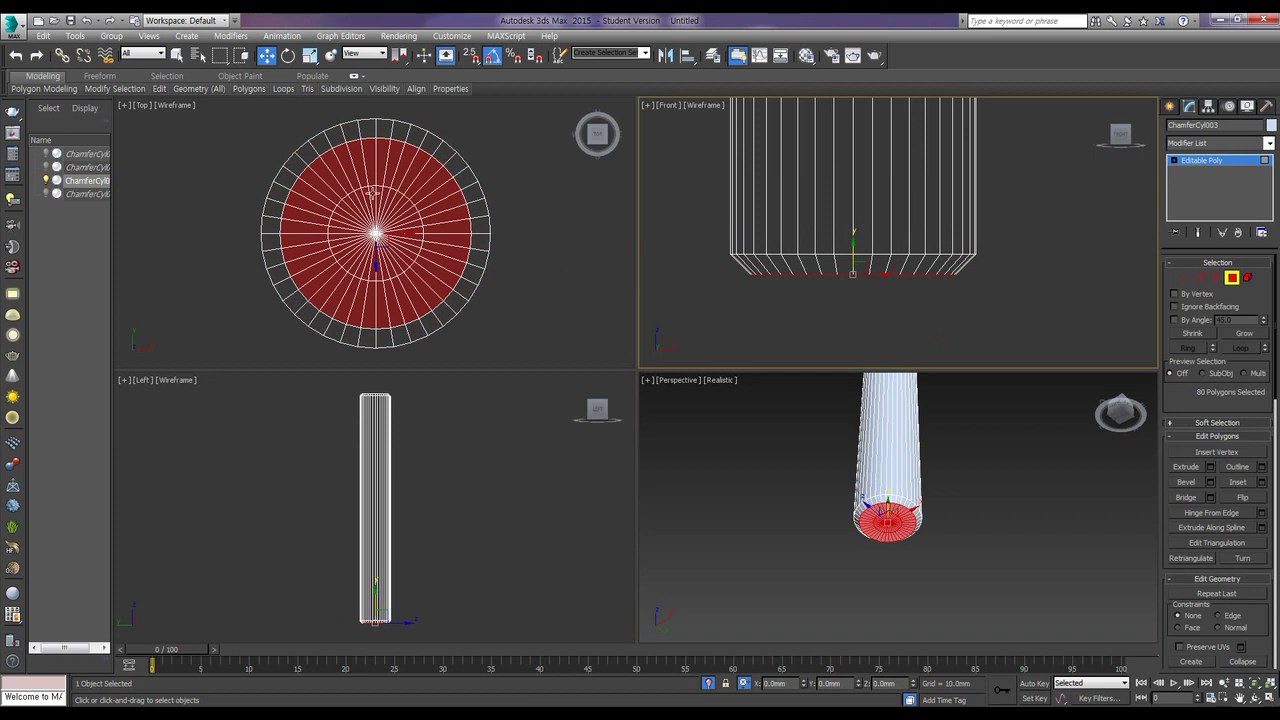
drag(490, 321, 251, 151)
alt+drag(302, 363, 291, 295)
alt+drag(478, 343, 268, 299)
alt+middle_drag(895, 458, 893, 499)
scroll(893, 480, up, 5)
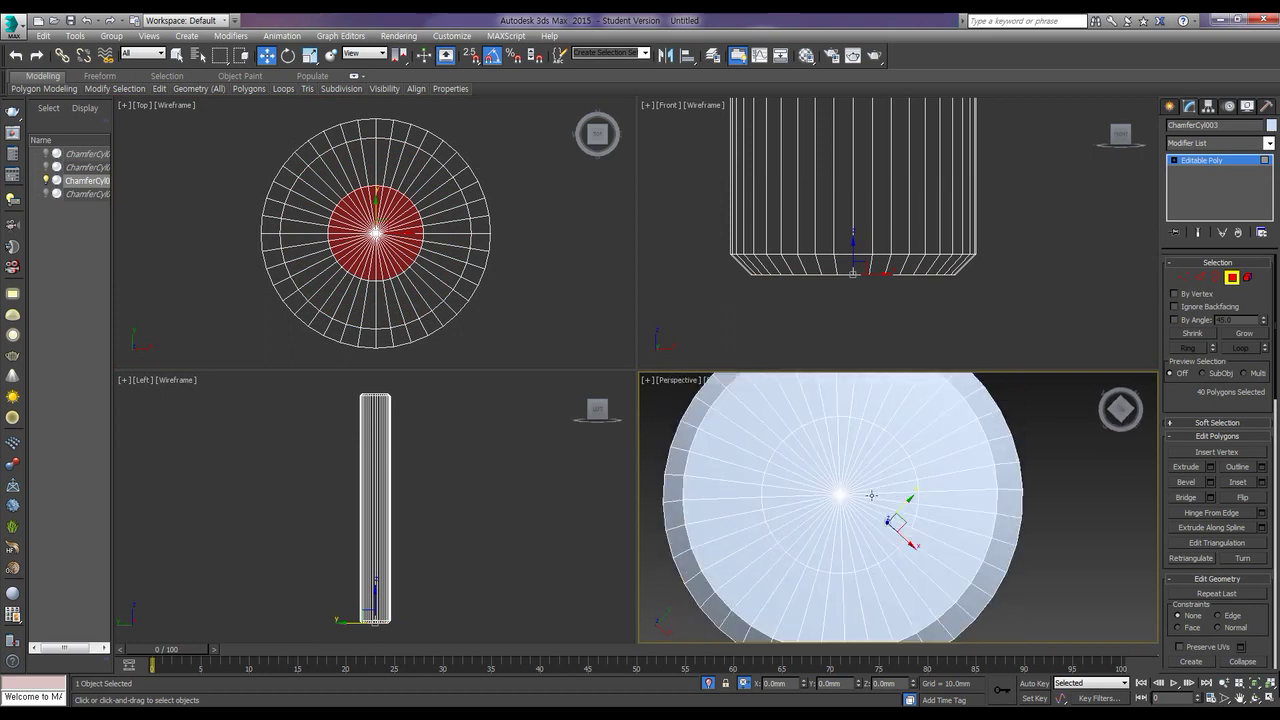
scroll(871, 495, down, 10)
alt+middle_drag(880, 470, 913, 316)
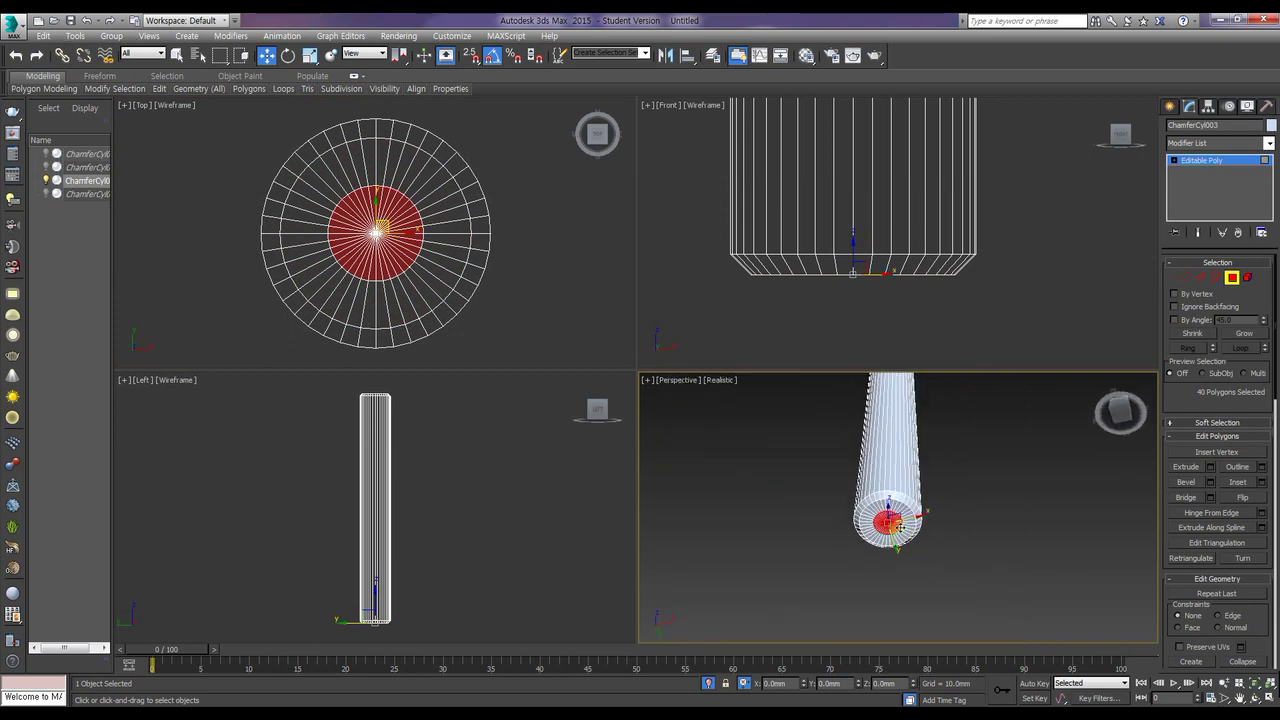
click(771, 467)
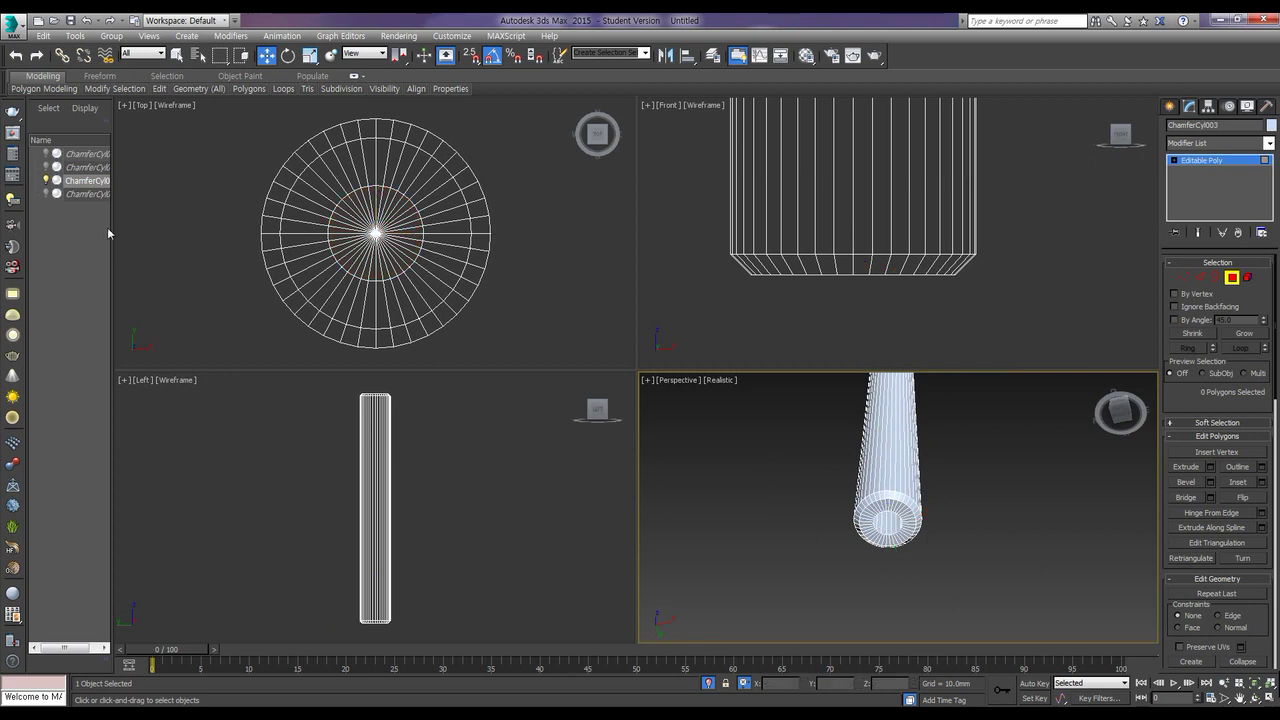
click(1232, 278)
Step: Unhide the lowest short cylinder, hide the 450 mm cylinder, and select the short one with its upper end shown
click(45, 194)
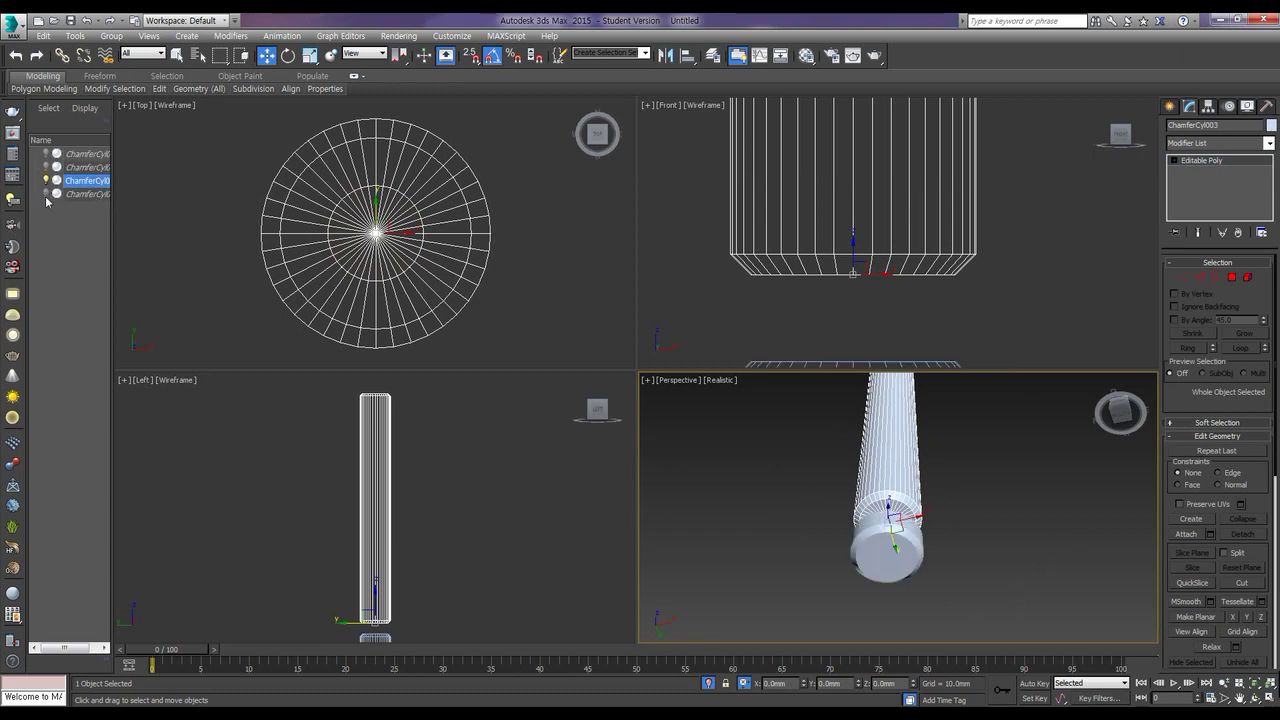
click(45, 180)
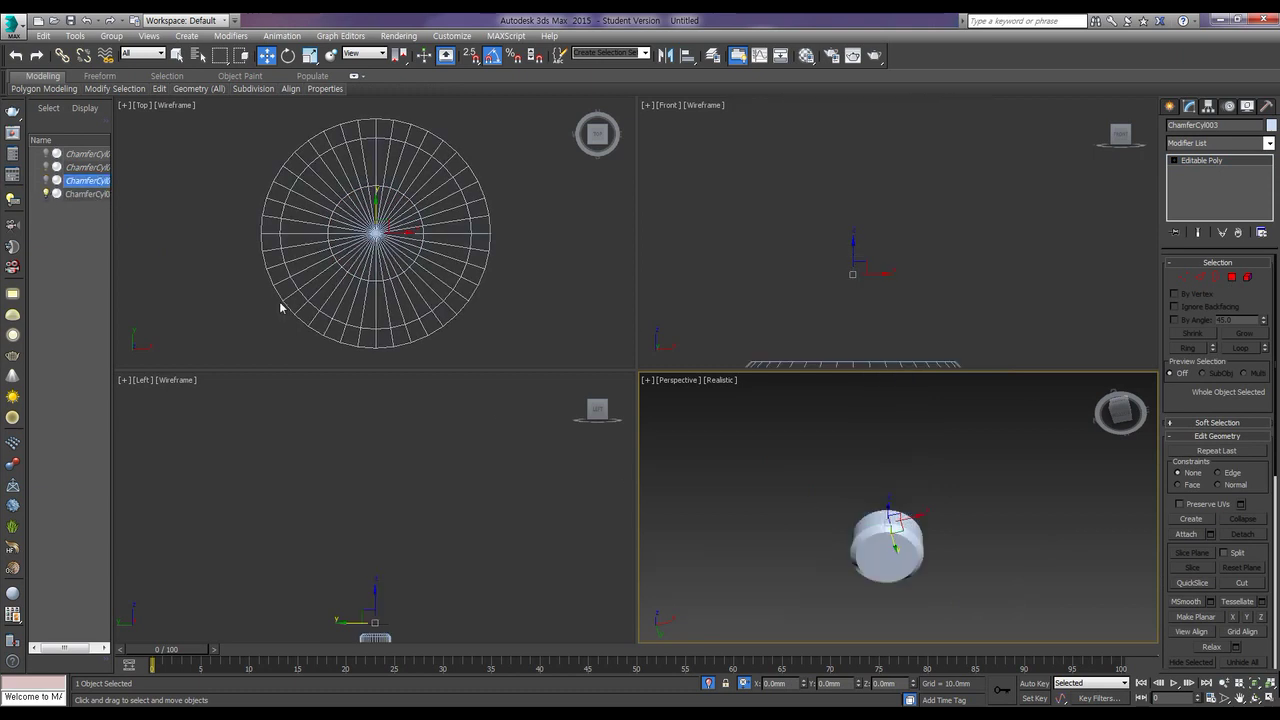
click(878, 541)
mouse_move(878, 541)
alt+middle_down()
mouse_move(889, 603)
mouse_move(884, 542)
alt+middle_up()
middle_drag(896, 311, 949, 191)
Step: Delete the inner-circle polygons of the short cylinder's upper end cap
click(1232, 277)
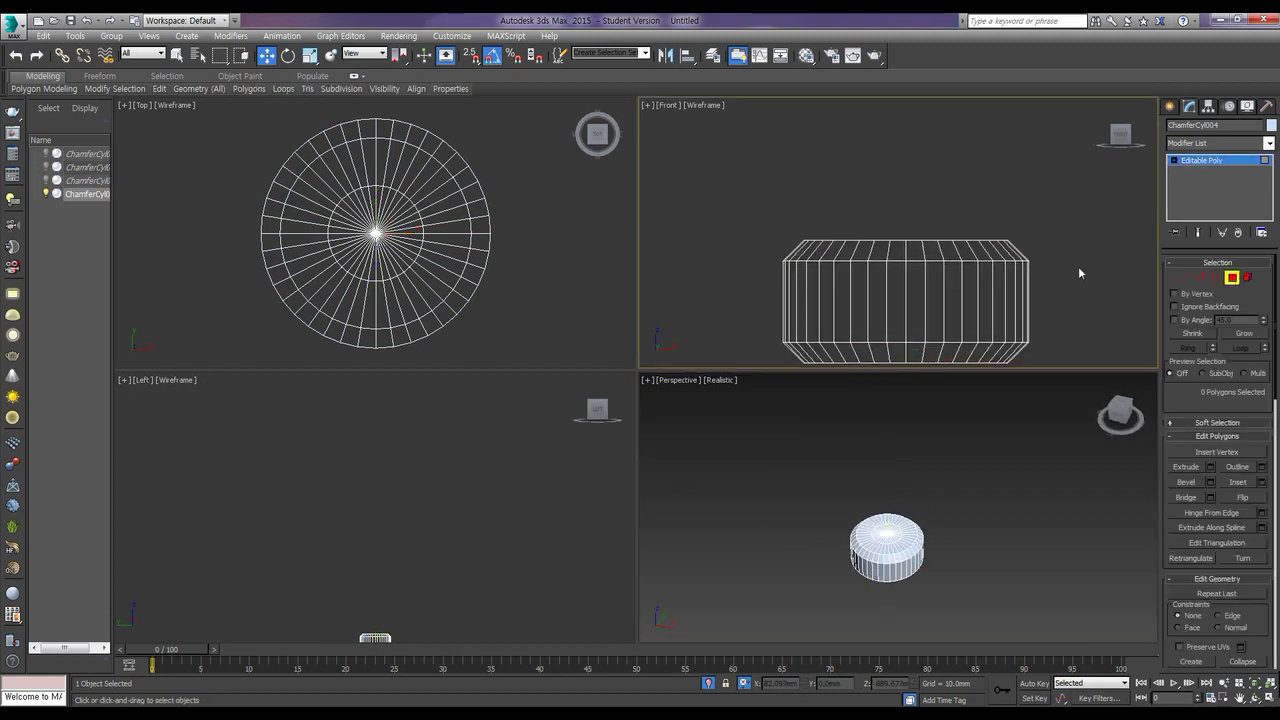
drag(810, 220, 869, 205)
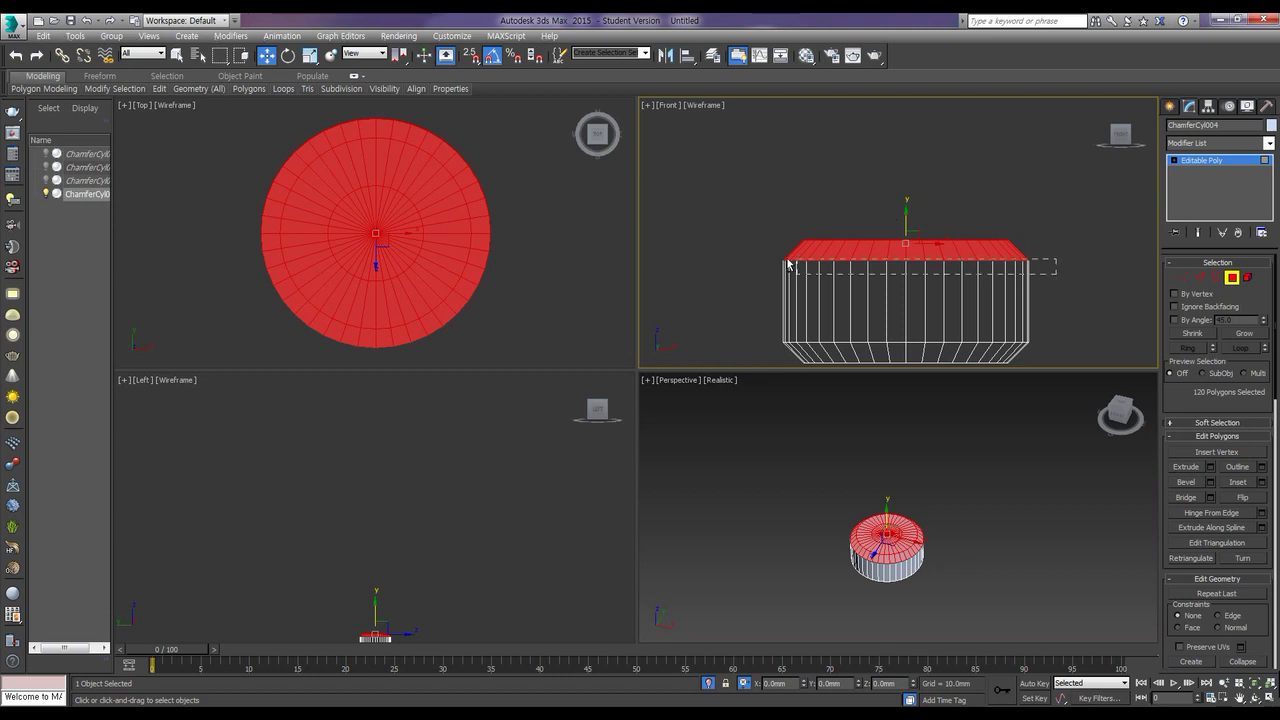
alt+drag(513, 336, 450, 162)
alt+drag(374, 176, 276, 142)
alt+drag(331, 343, 268, 182)
alt+drag(506, 340, 287, 293)
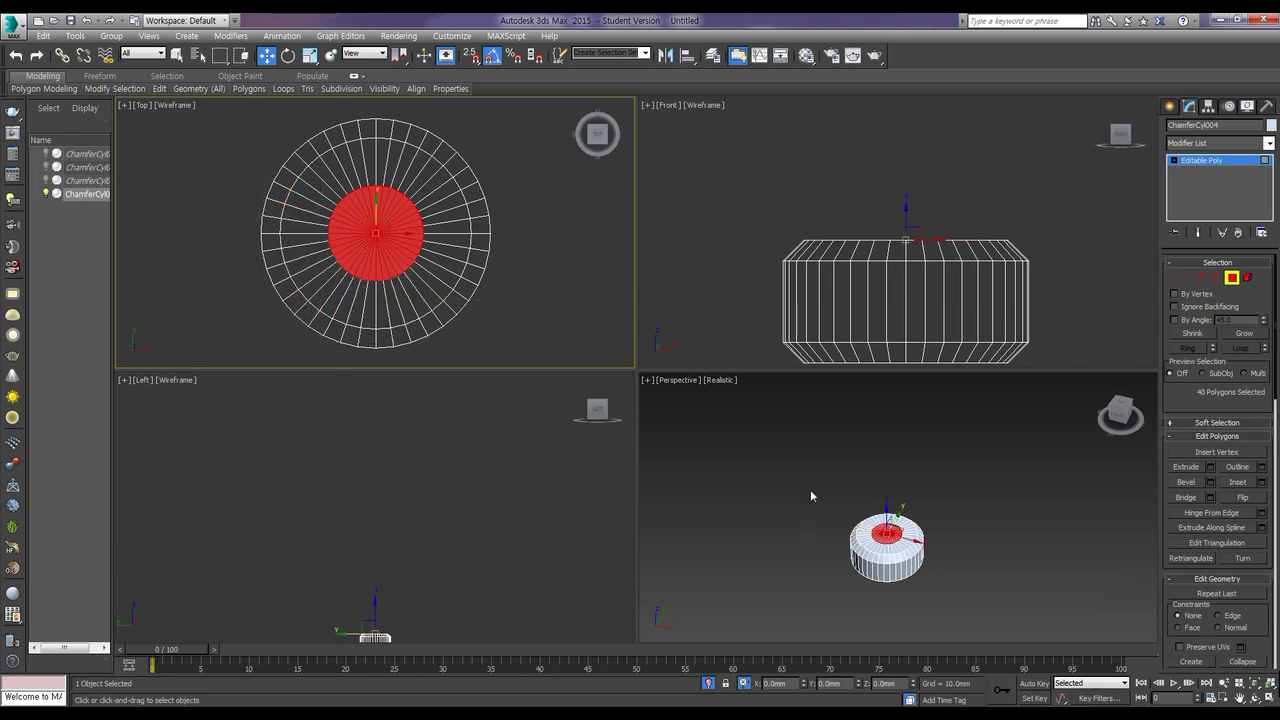
click(742, 507)
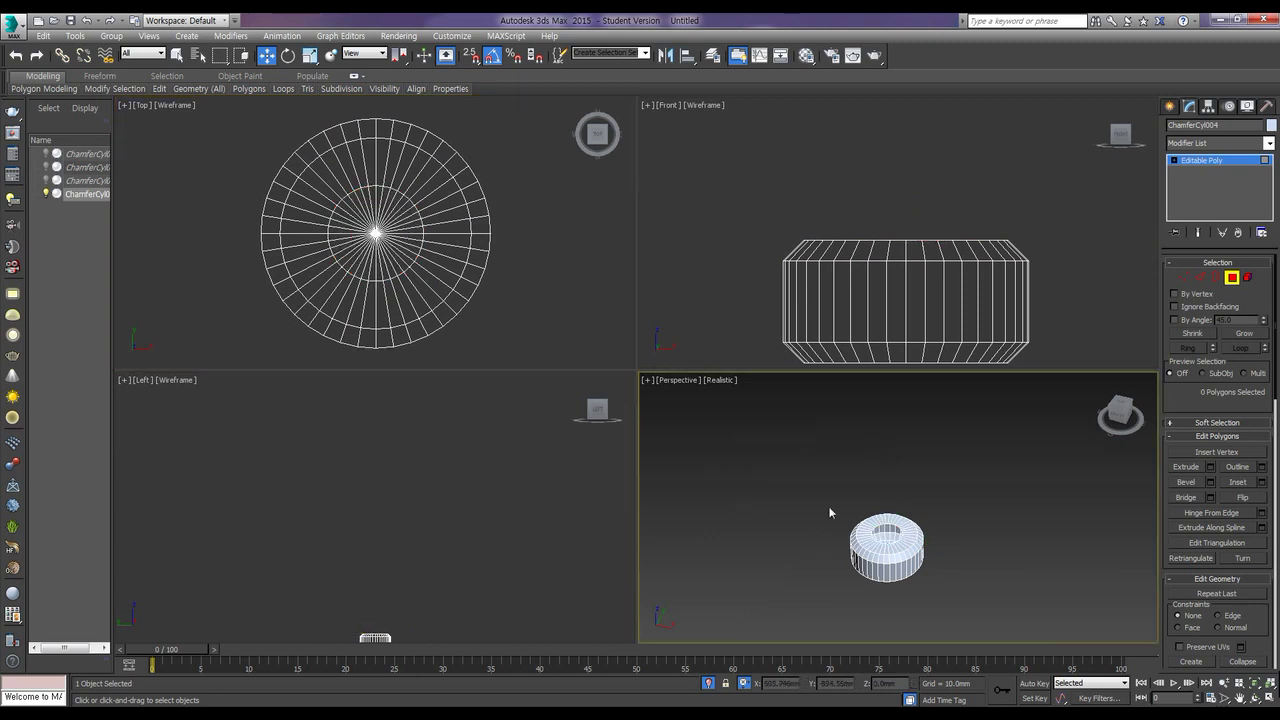
Step: Flatten the short cylinder's upper chamfer by moving the cap's vertices down with vertex snap to the height of the outer edge
click(1183, 277)
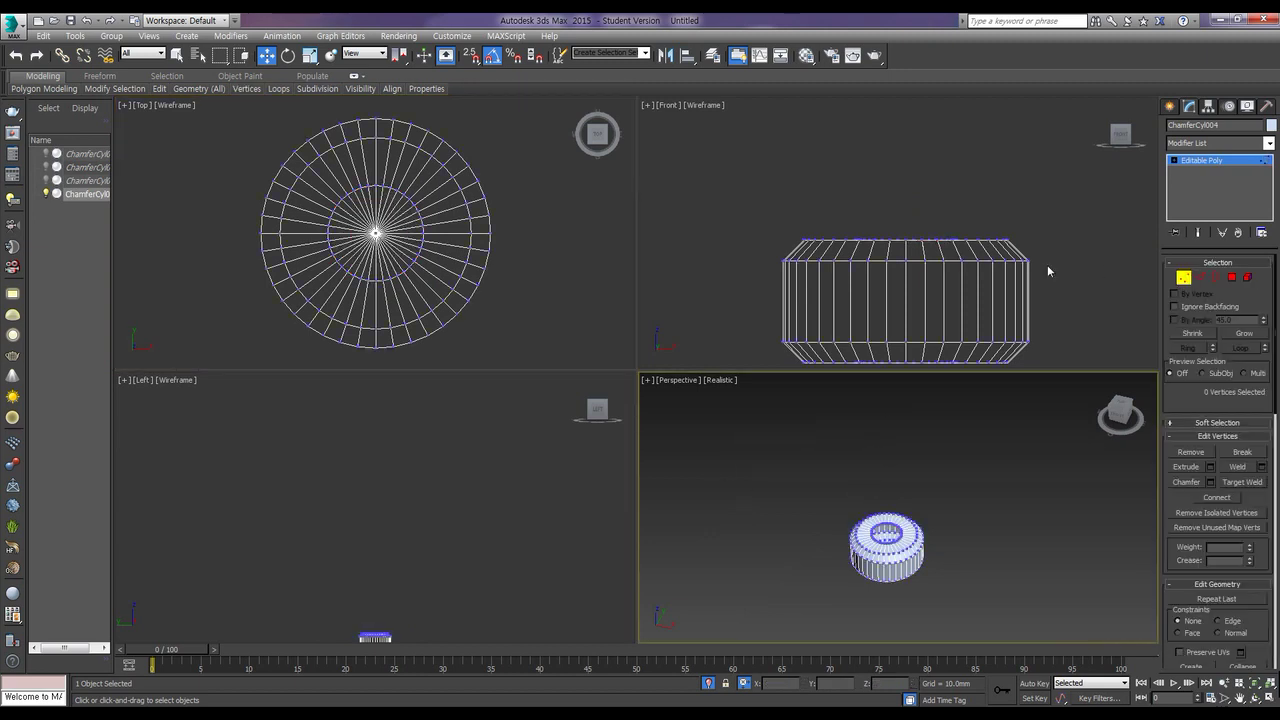
drag(1055, 249, 751, 200)
click(471, 55)
drag(906, 240, 905, 261)
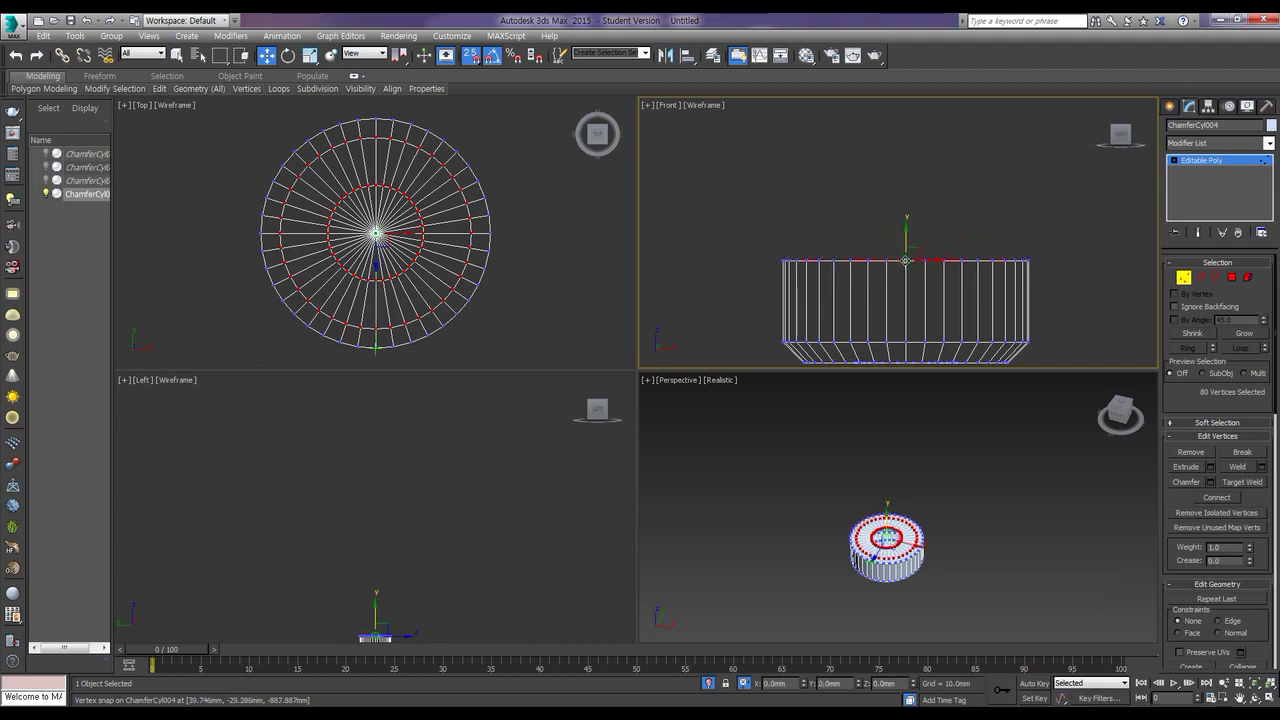
click(949, 560)
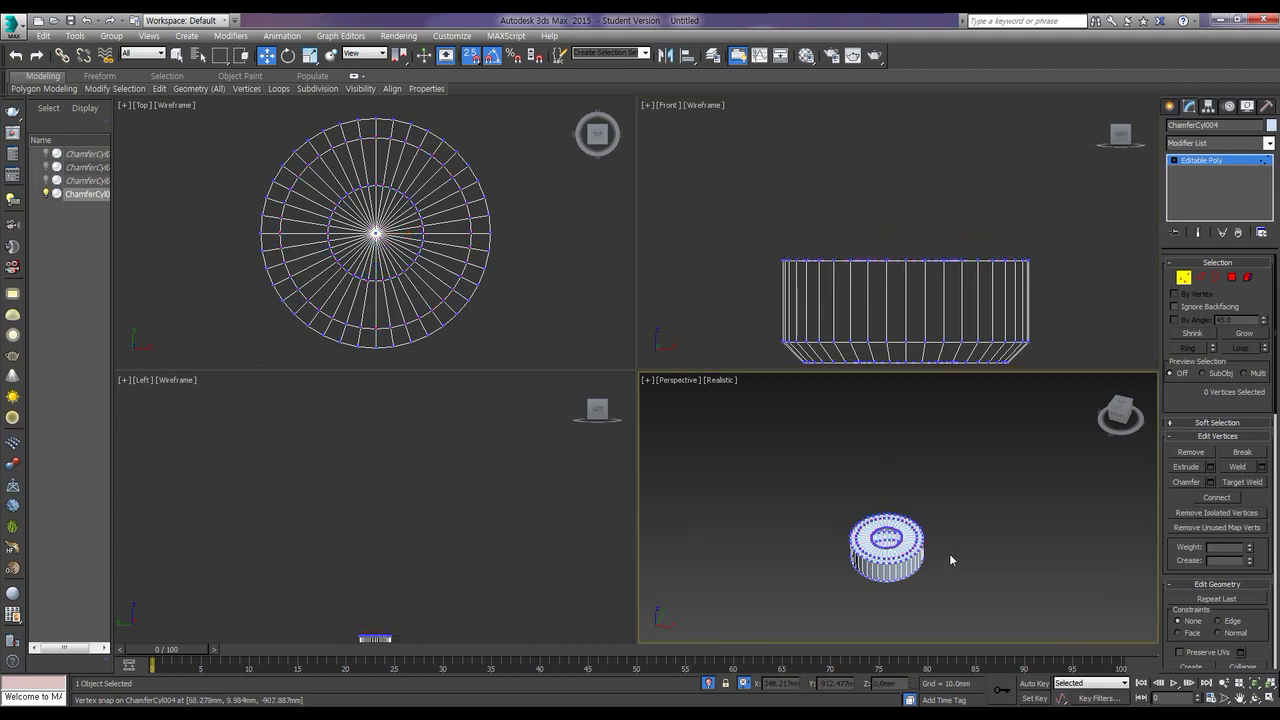
scroll(925, 560, up, 3)
middle_drag(926, 558, 1160, 548)
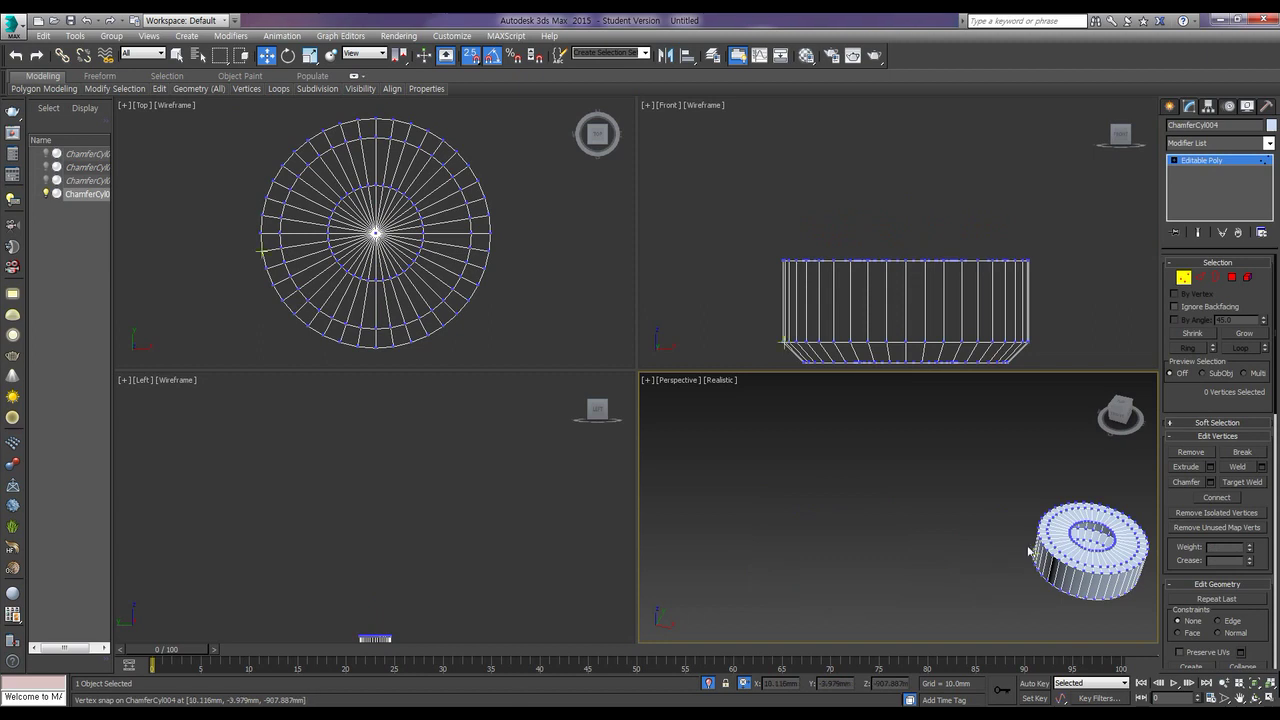
click(1054, 541)
scroll(1054, 541, up, 10)
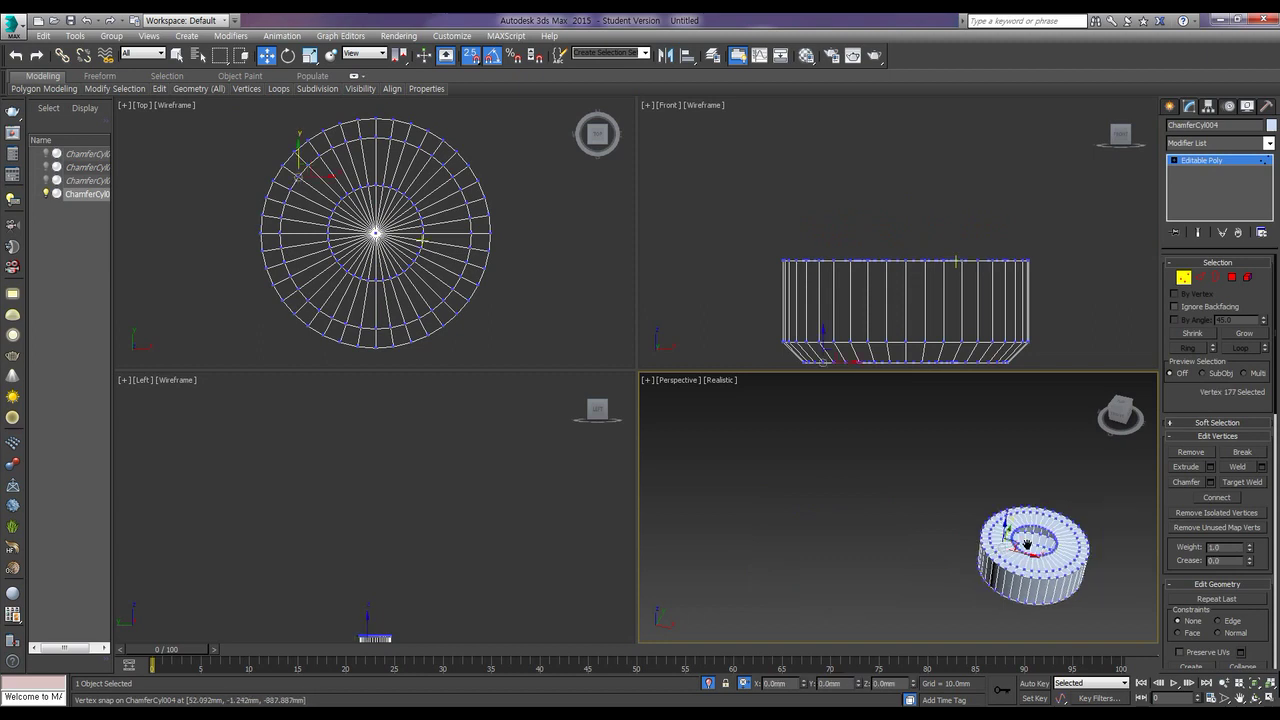
middle_drag(1015, 548, 1002, 516)
scroll(1002, 516, down, 4)
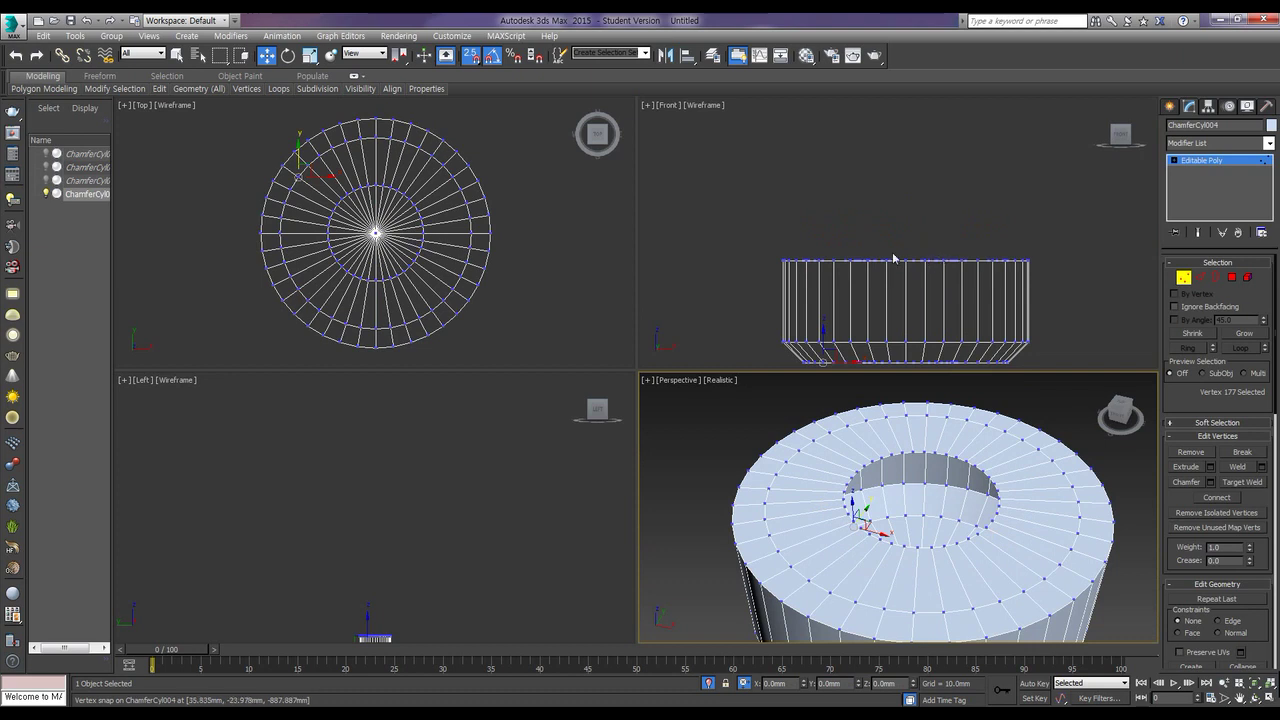
click(1184, 277)
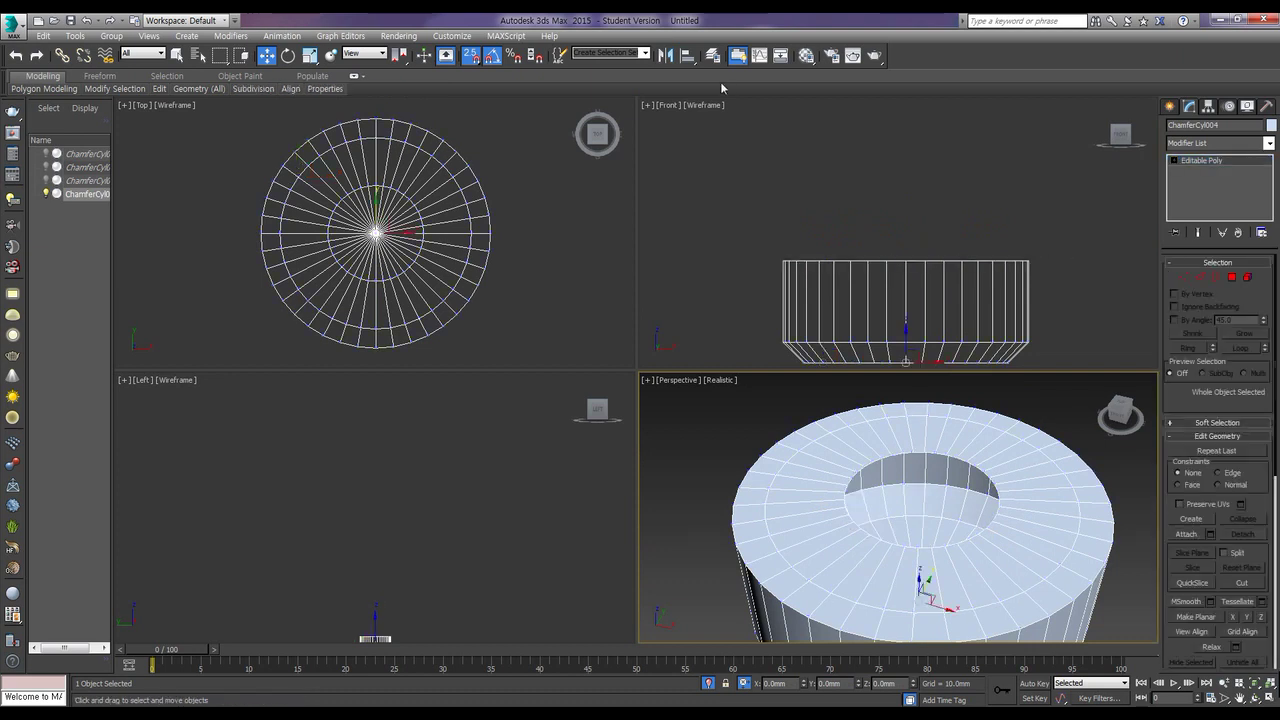
Step: Unhide the 450 mm cylinder and make it the selected object instead of the short cylinder
click(45, 181)
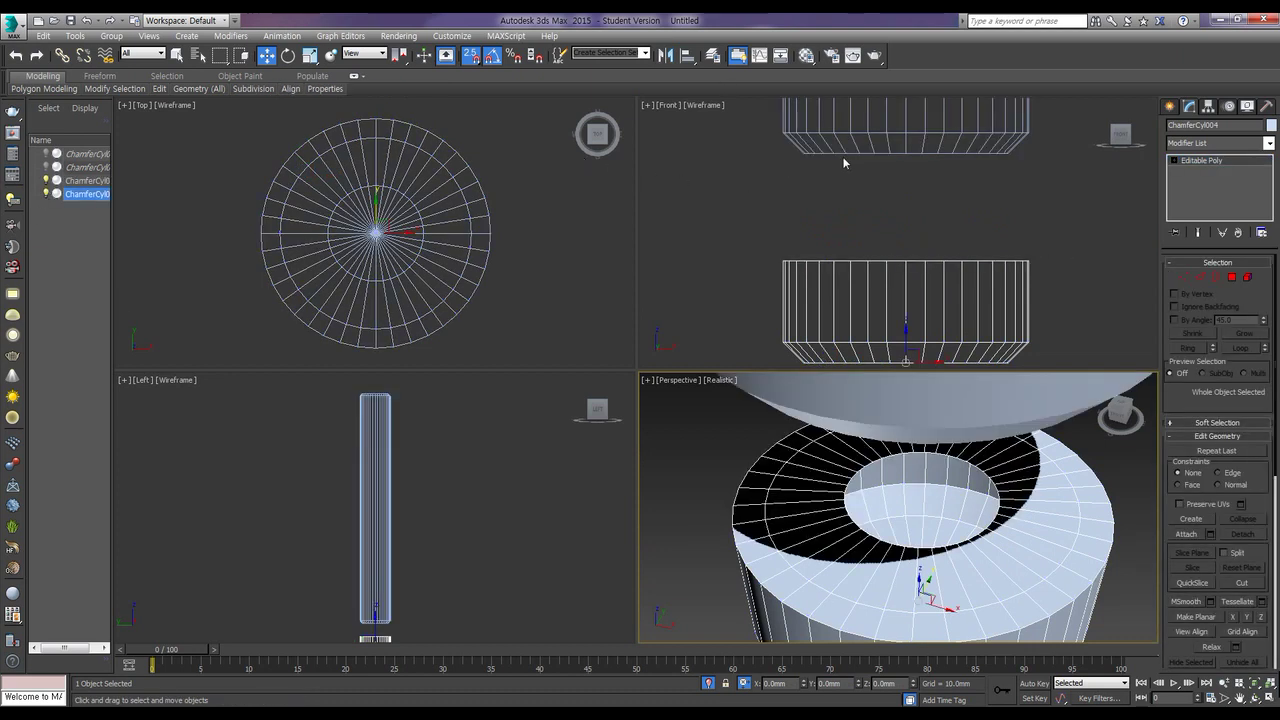
click(1184, 278)
click(1031, 176)
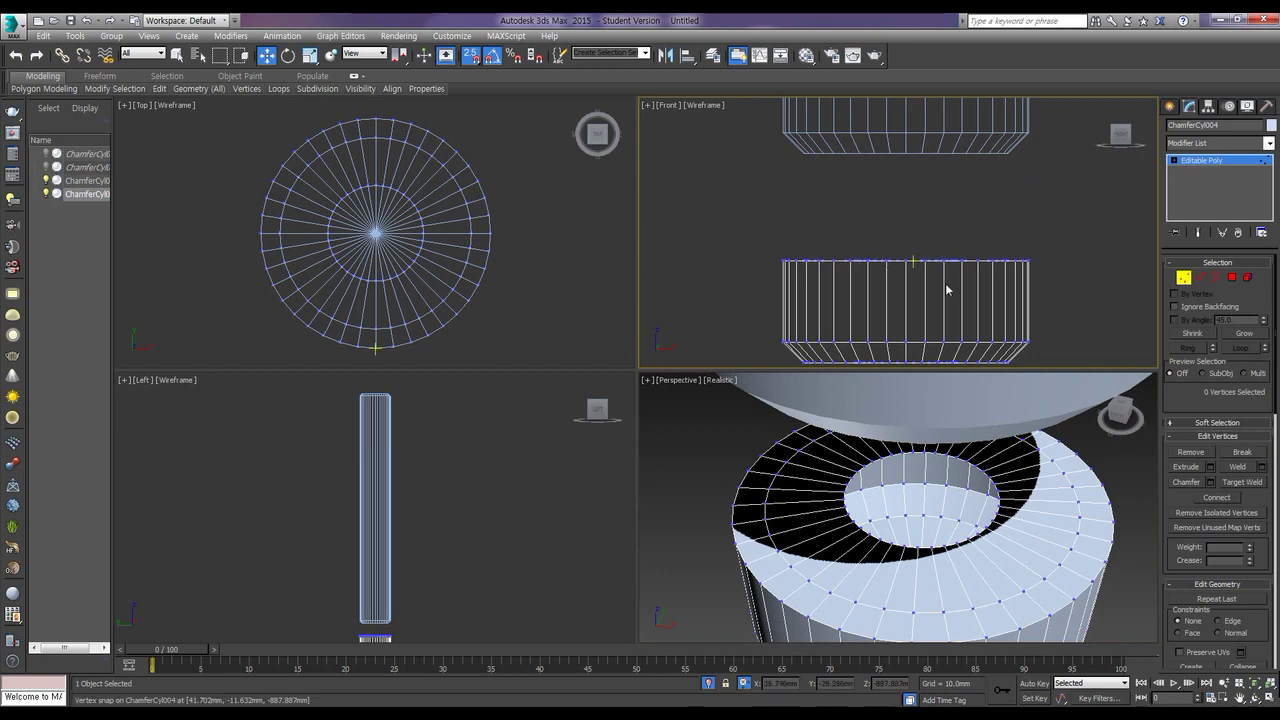
click(1184, 278)
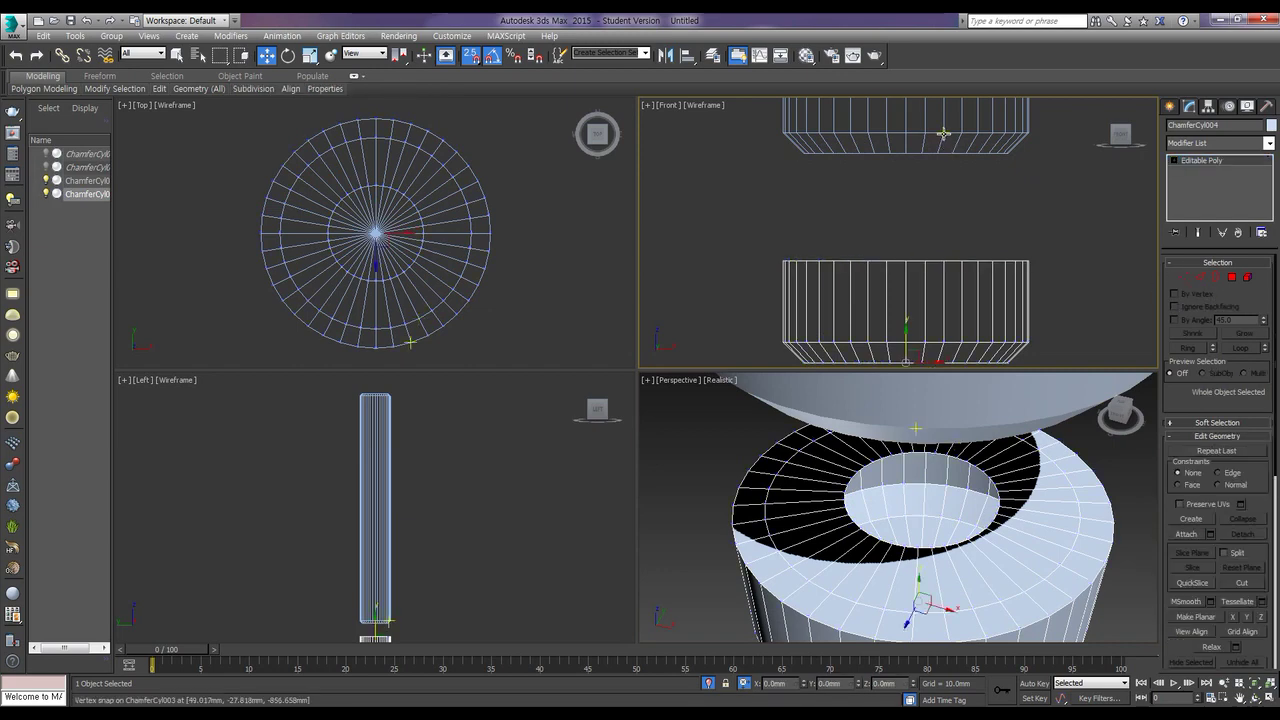
click(943, 133)
Step: Flatten the 450 mm cylinder's lower chamfer by snapping the bottom cap's vertices up to the outer edge's height, with snapping turned off at the end
click(1184, 278)
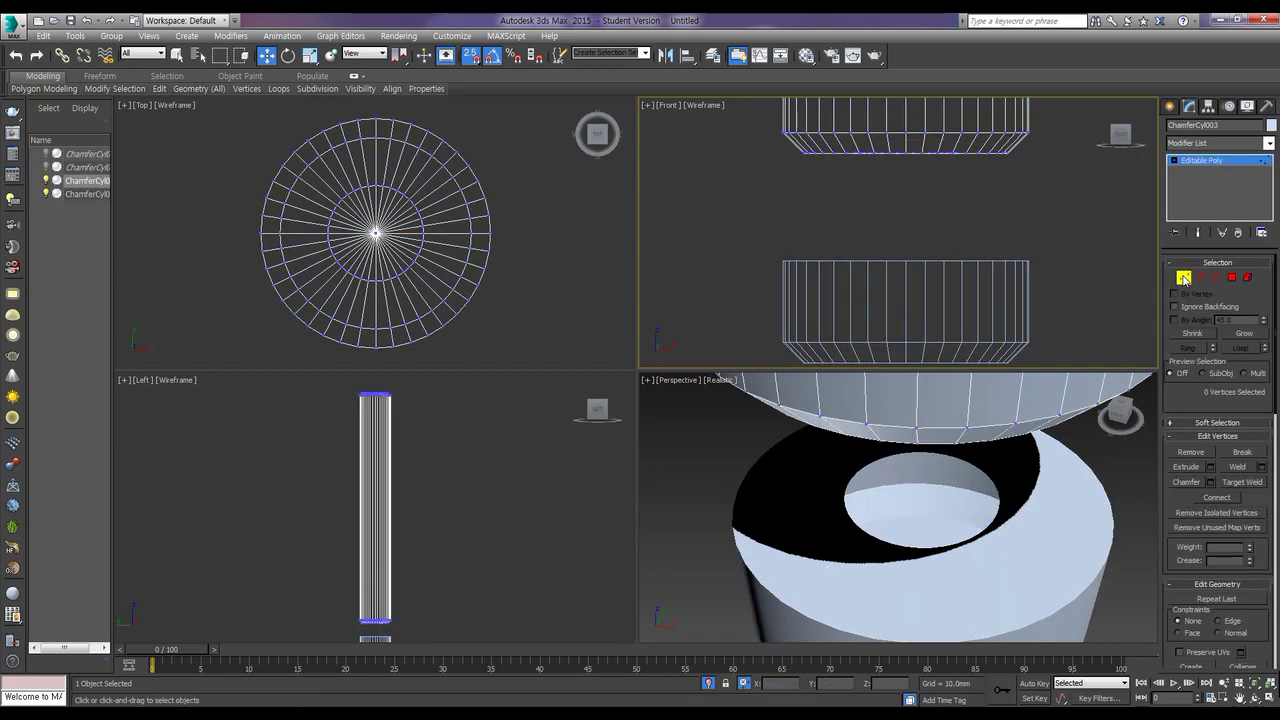
drag(1070, 205, 771, 143)
middle_drag(915, 179, 913, 219)
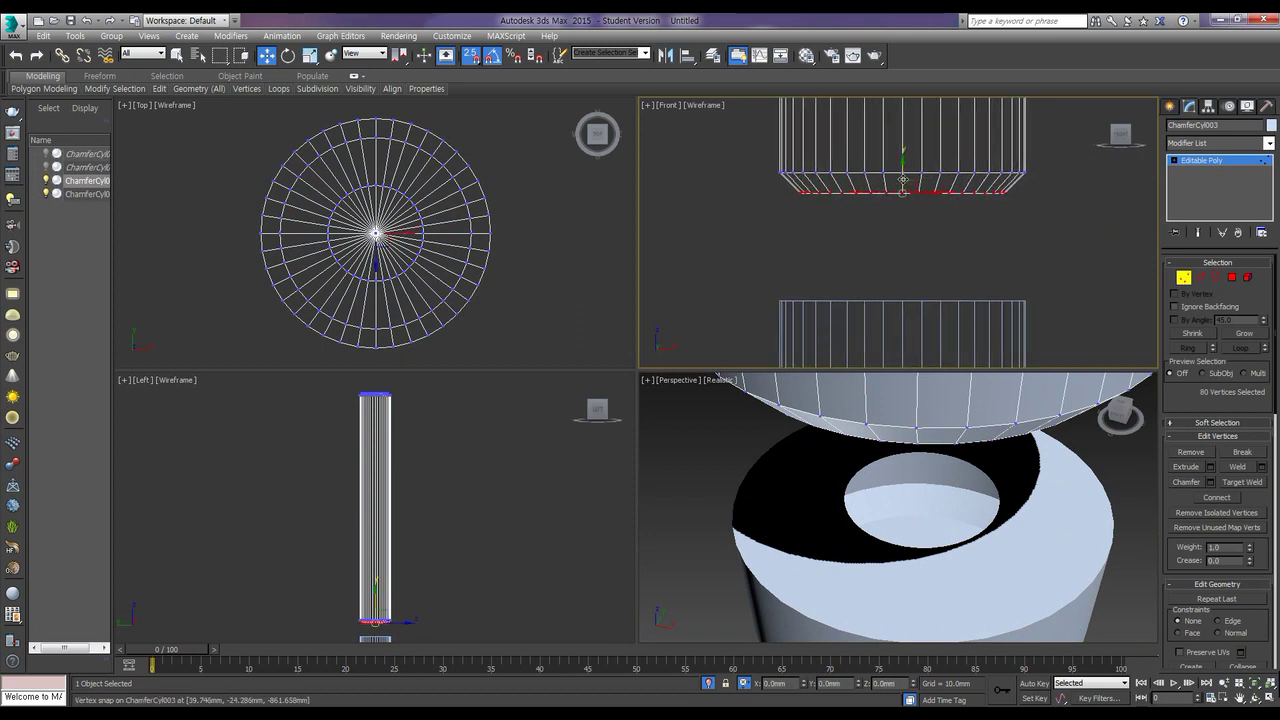
drag(897, 175, 883, 172)
middle_drag(946, 194, 939, 219)
scroll(939, 213, down, 5)
middle_drag(957, 177, 944, 229)
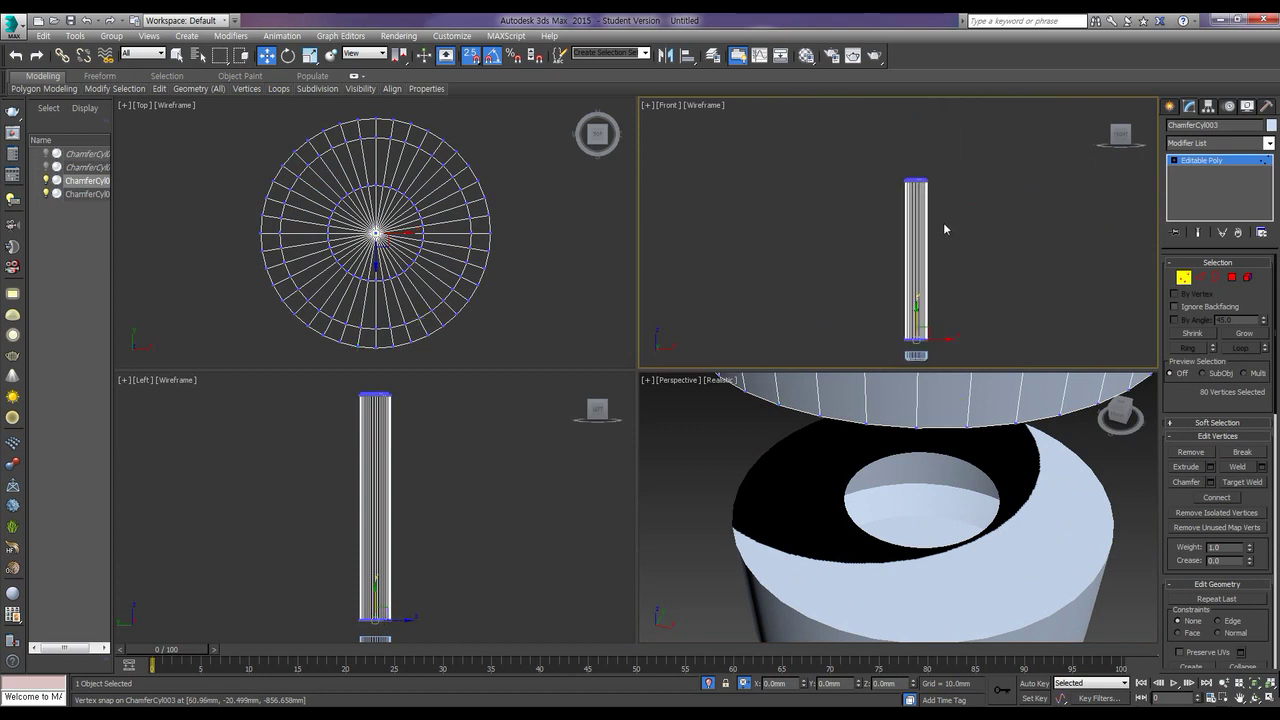
scroll(930, 186, up, 10)
scroll(912, 250, down, 6)
middle_drag(988, 257, 964, 216)
scroll(964, 225, up, 8)
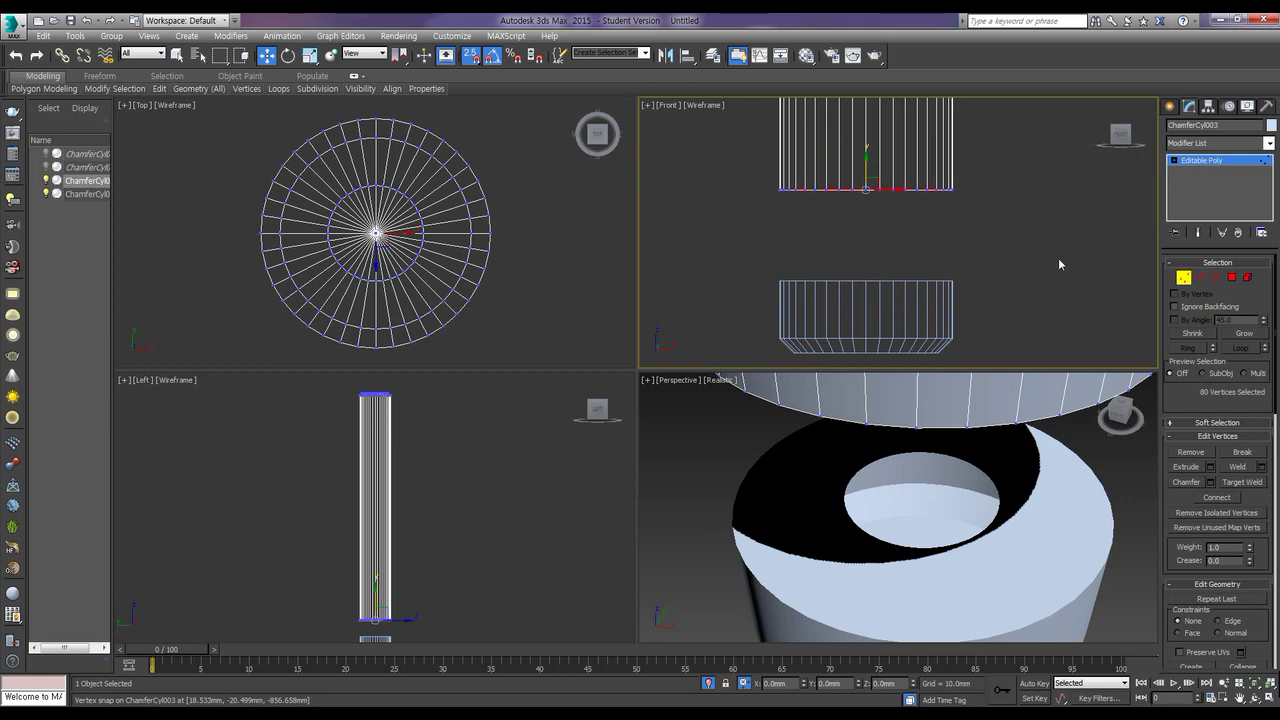
click(1183, 278)
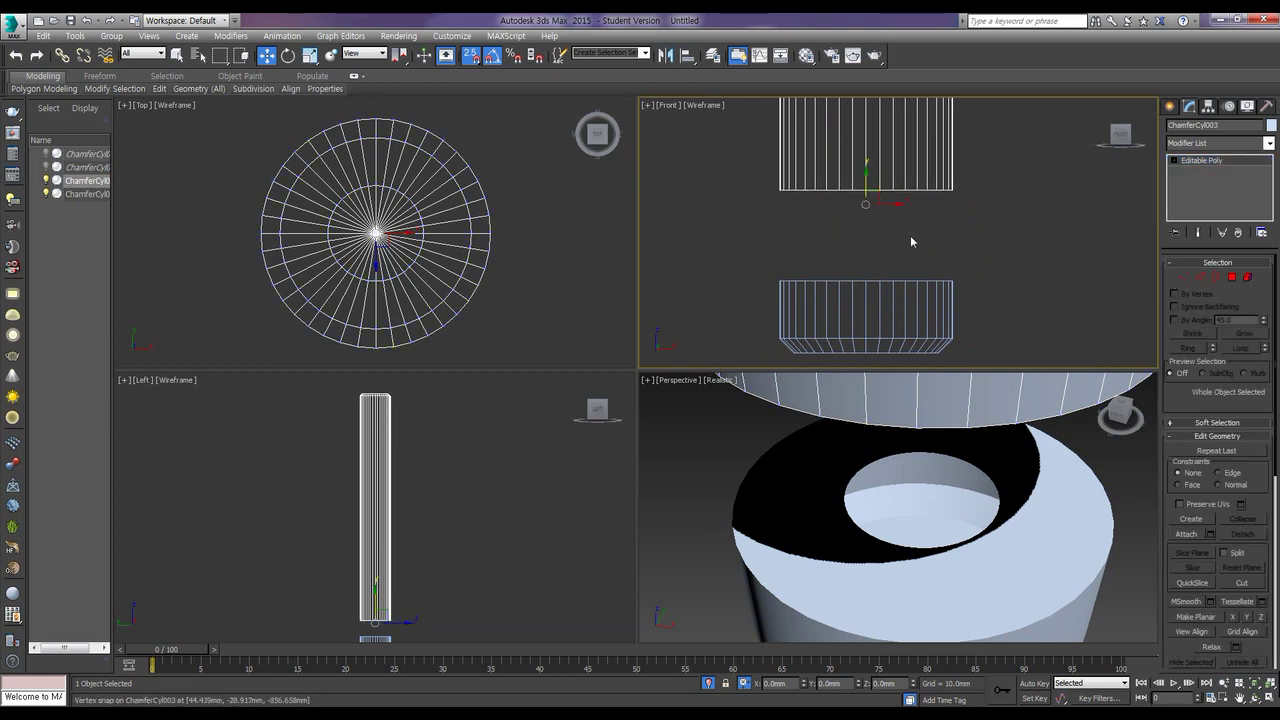
click(472, 57)
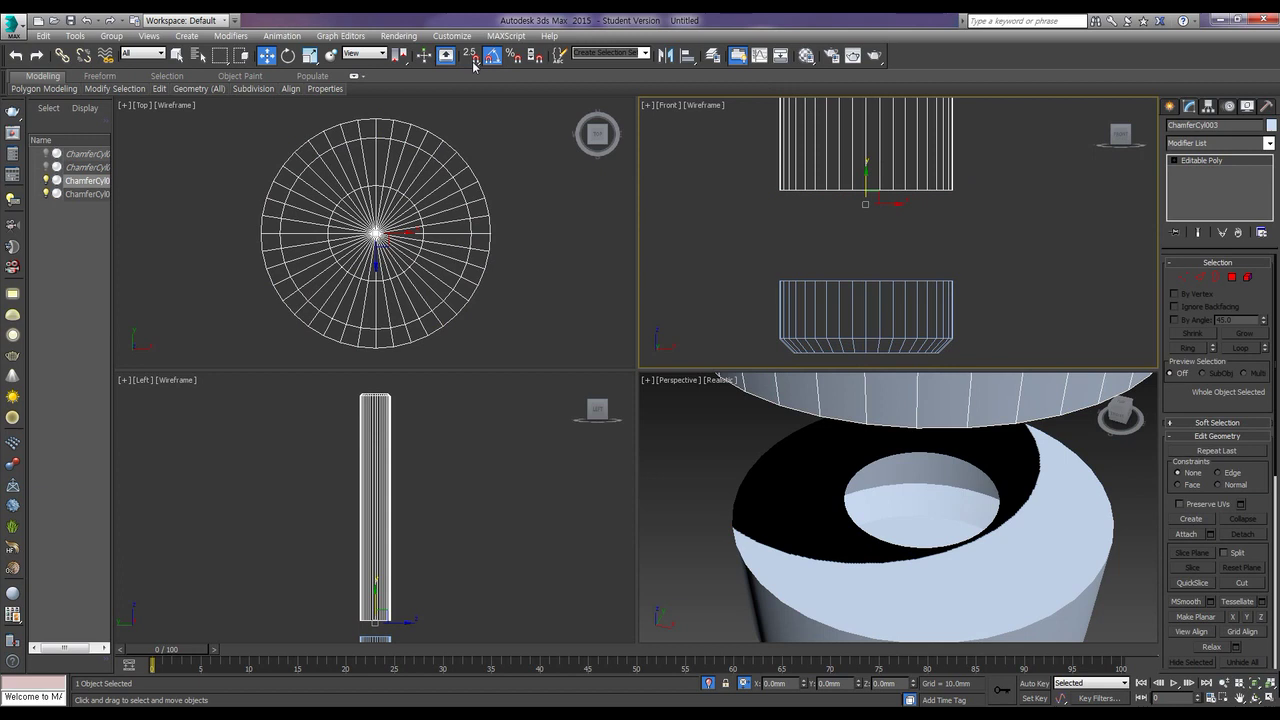
Step: Move the short cylinder's whole element up with vertex snap until its upper rim meets the 450 mm cylinder's lower edge
click(1247, 277)
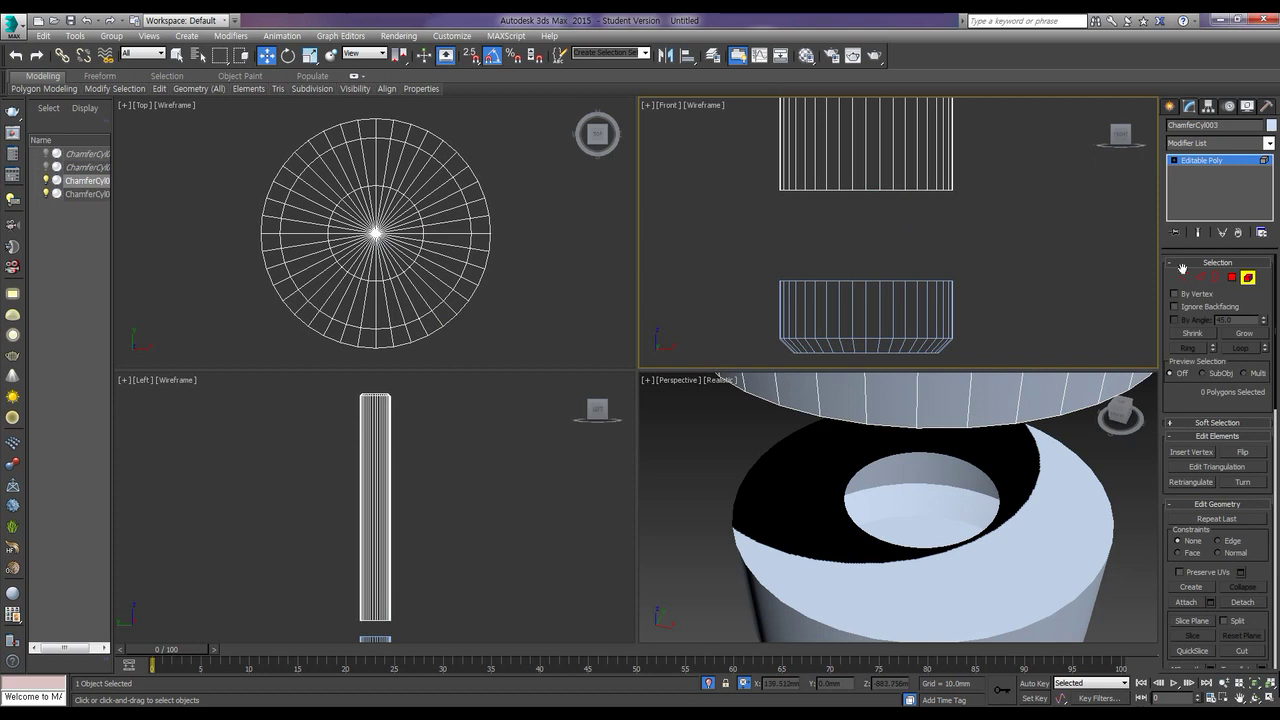
click(1247, 277)
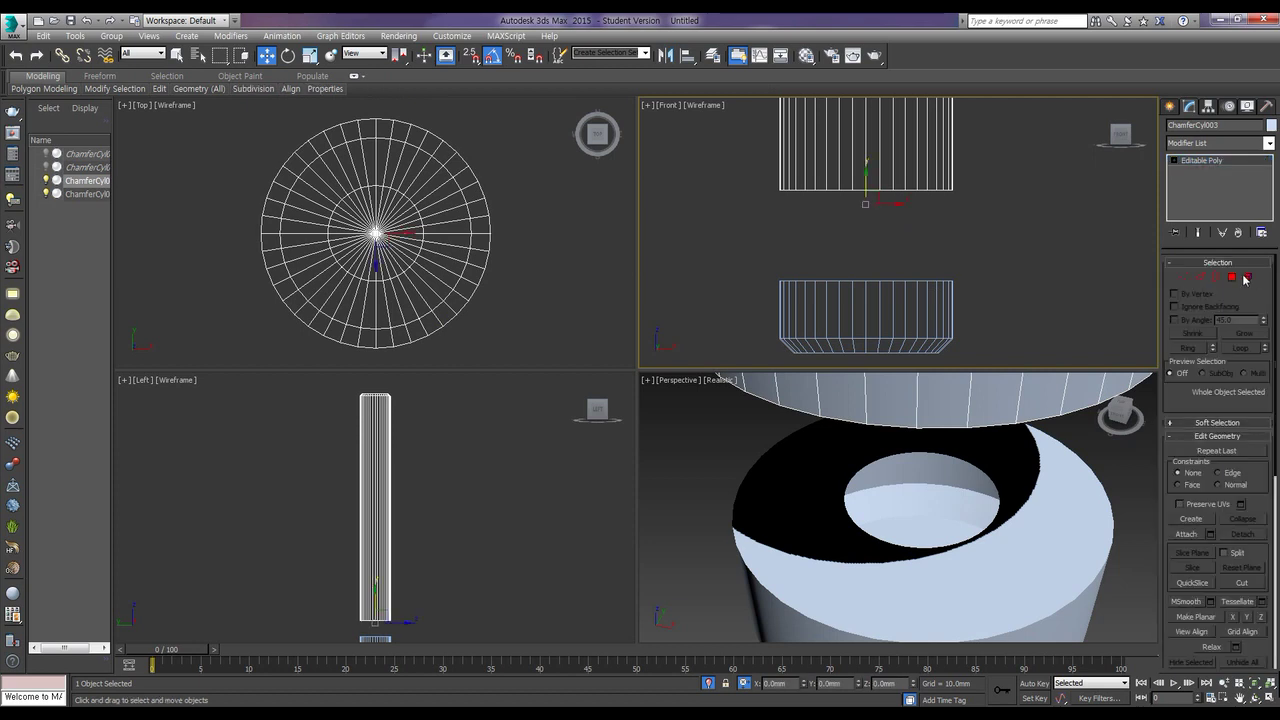
click(926, 301)
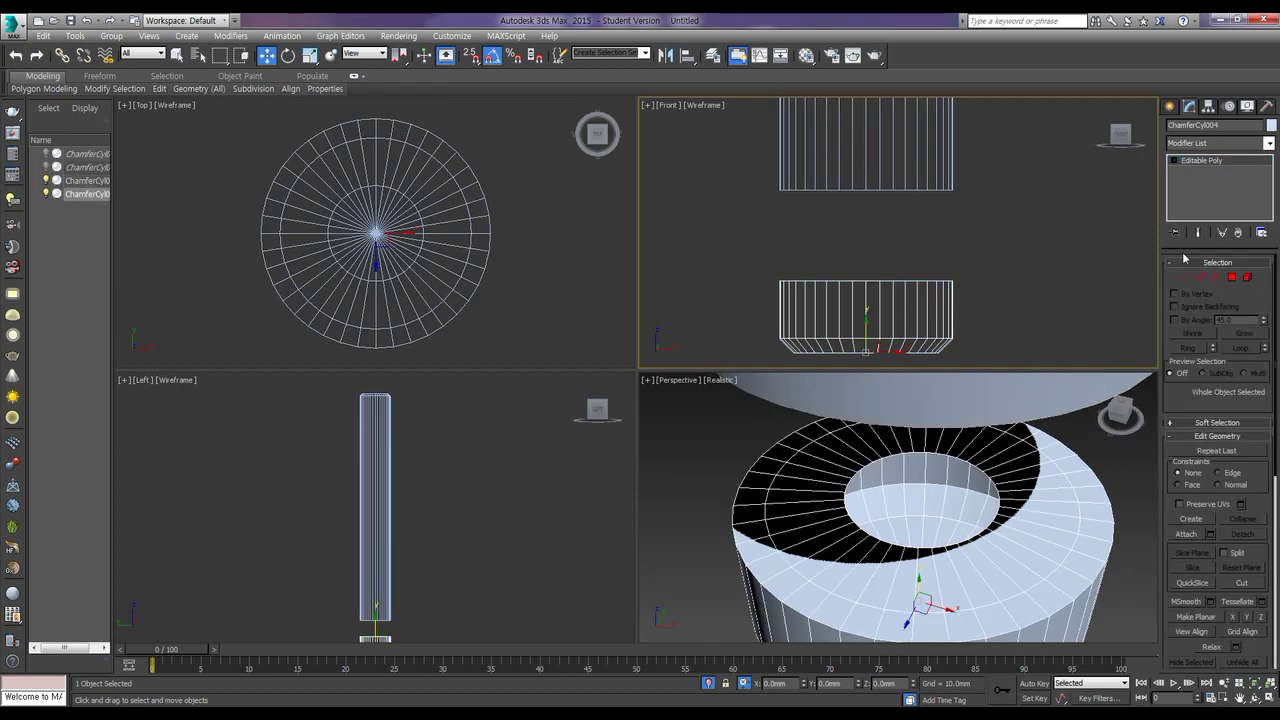
click(1247, 277)
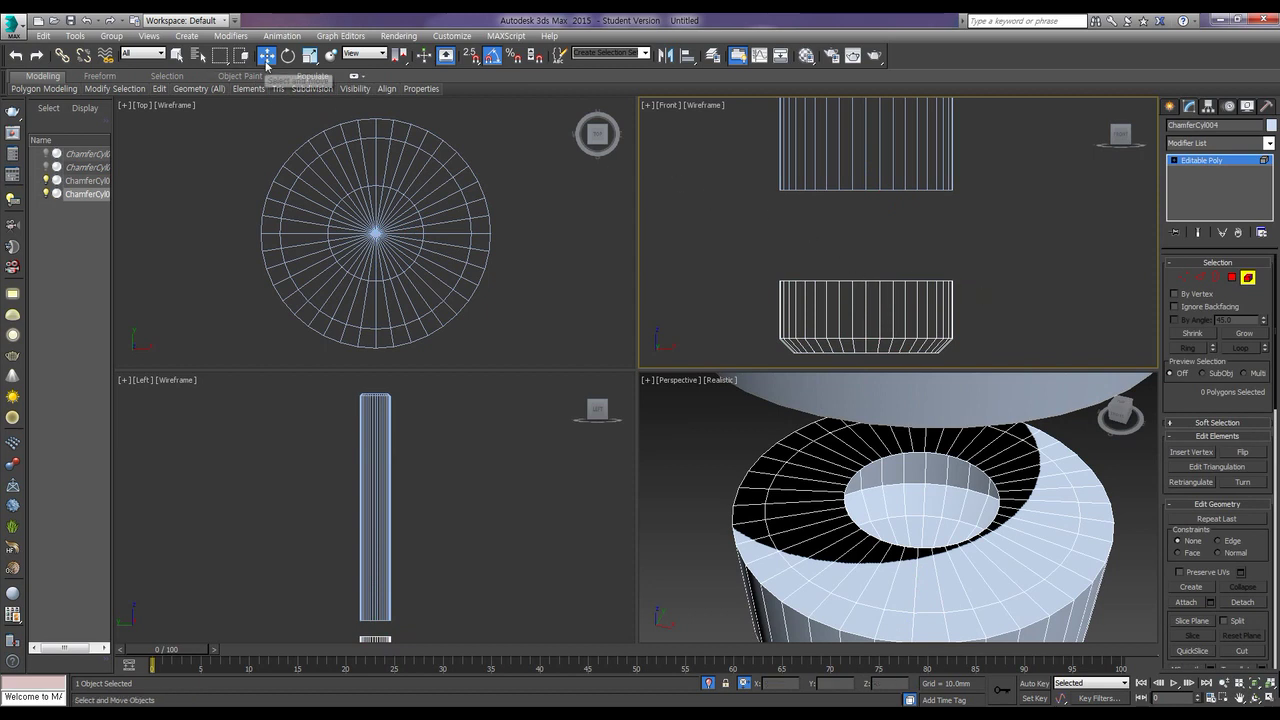
click(470, 56)
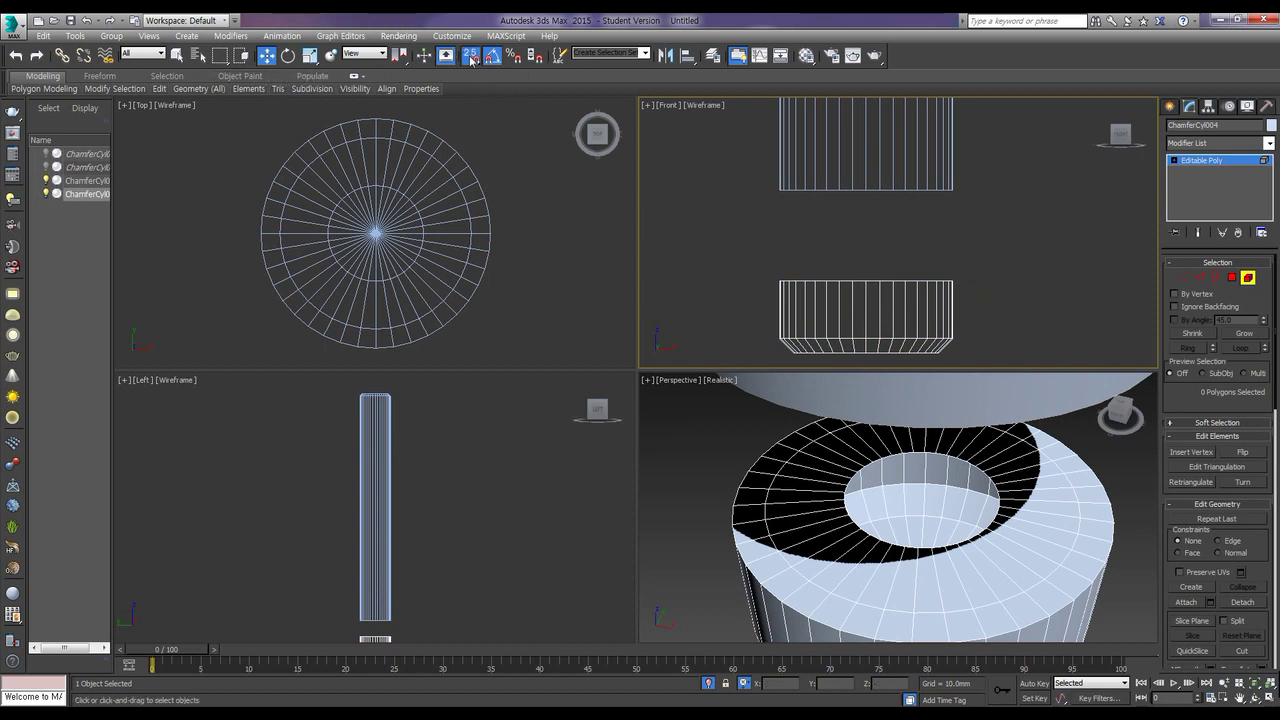
click(906, 302)
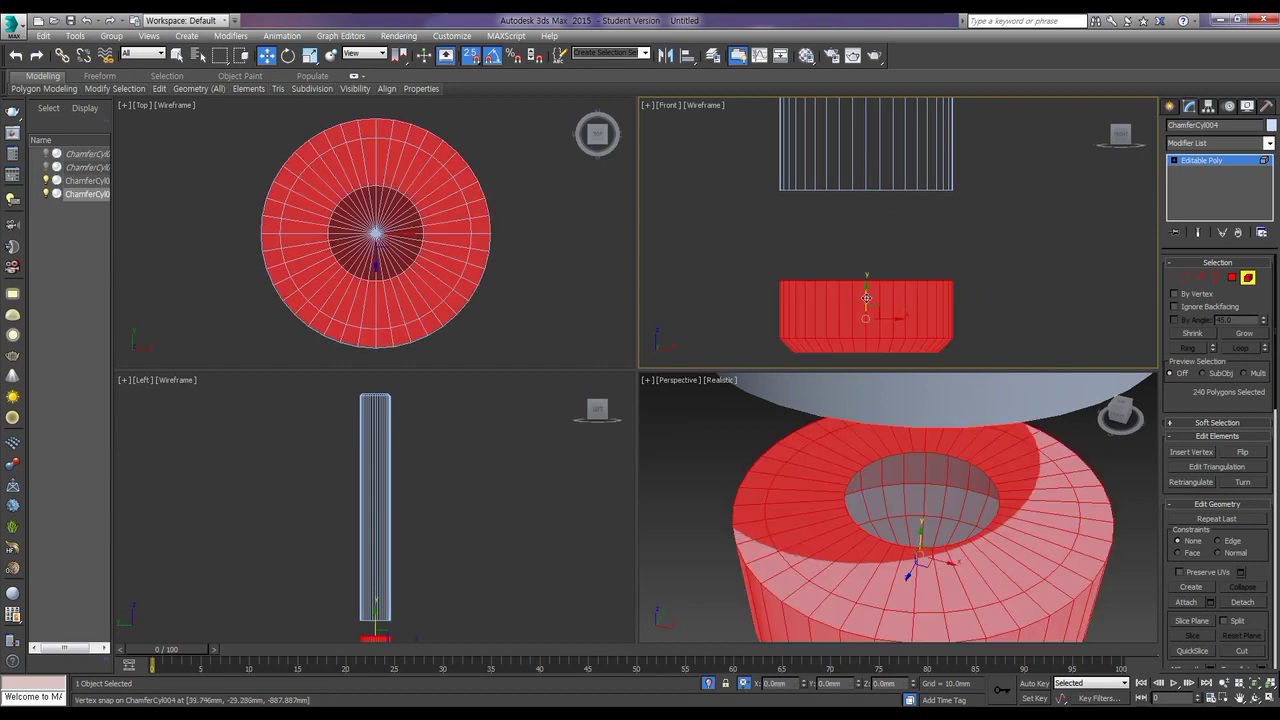
drag(865, 298, 863, 231)
scroll(855, 198, up, 5)
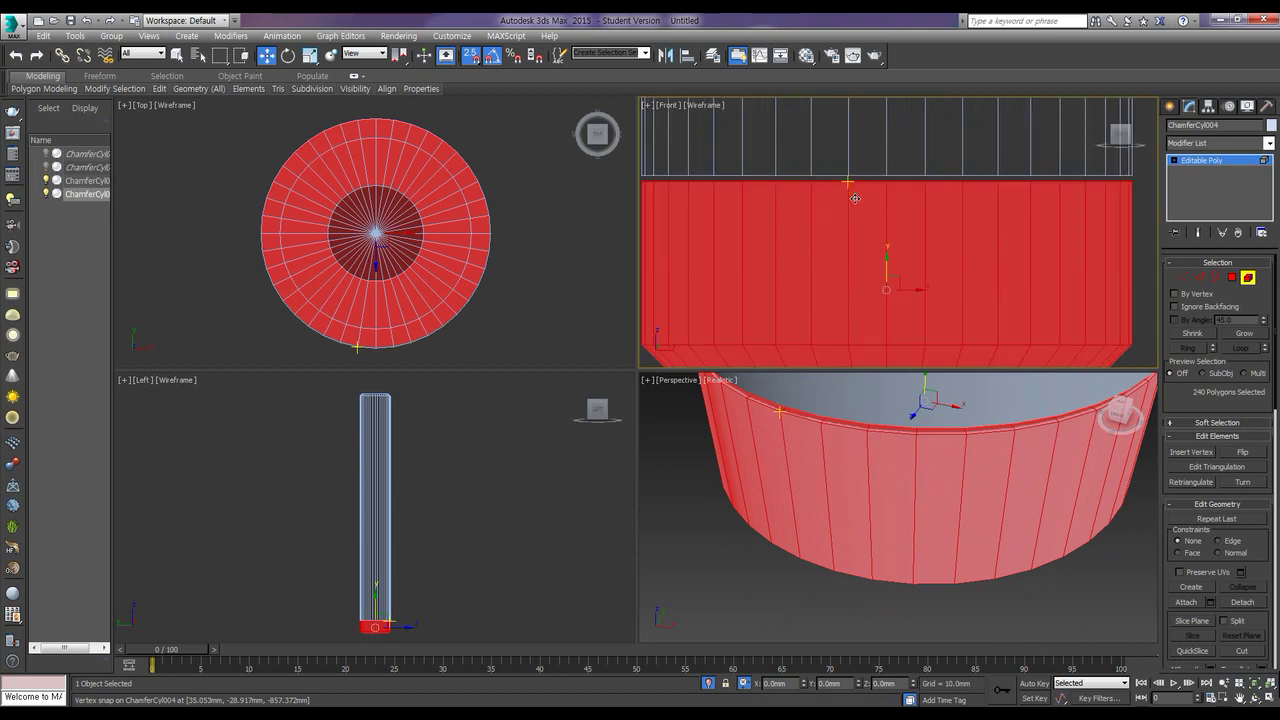
drag(848, 181, 848, 177)
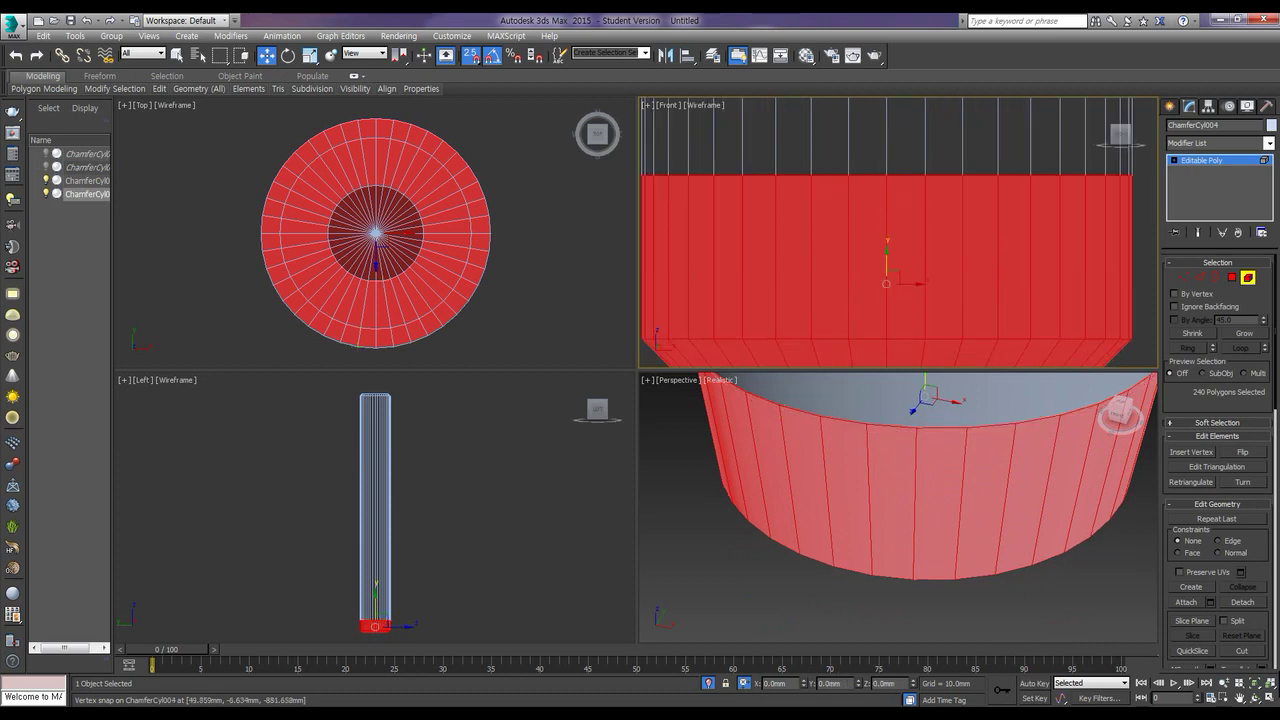
Step: Turn snapping off and move the short cylinder's whole element by -15 mm along Y in the front view
click(476, 58)
drag(846, 686, 817, 684)
text(-15)
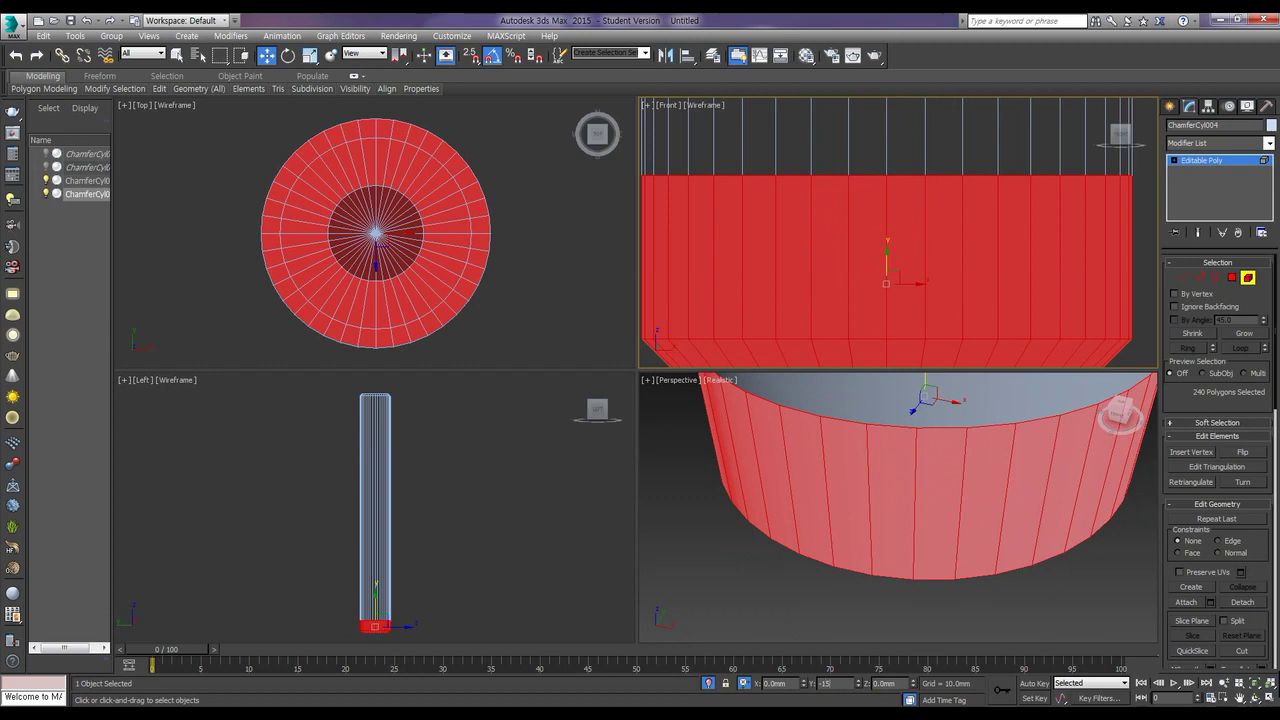
key(Return)
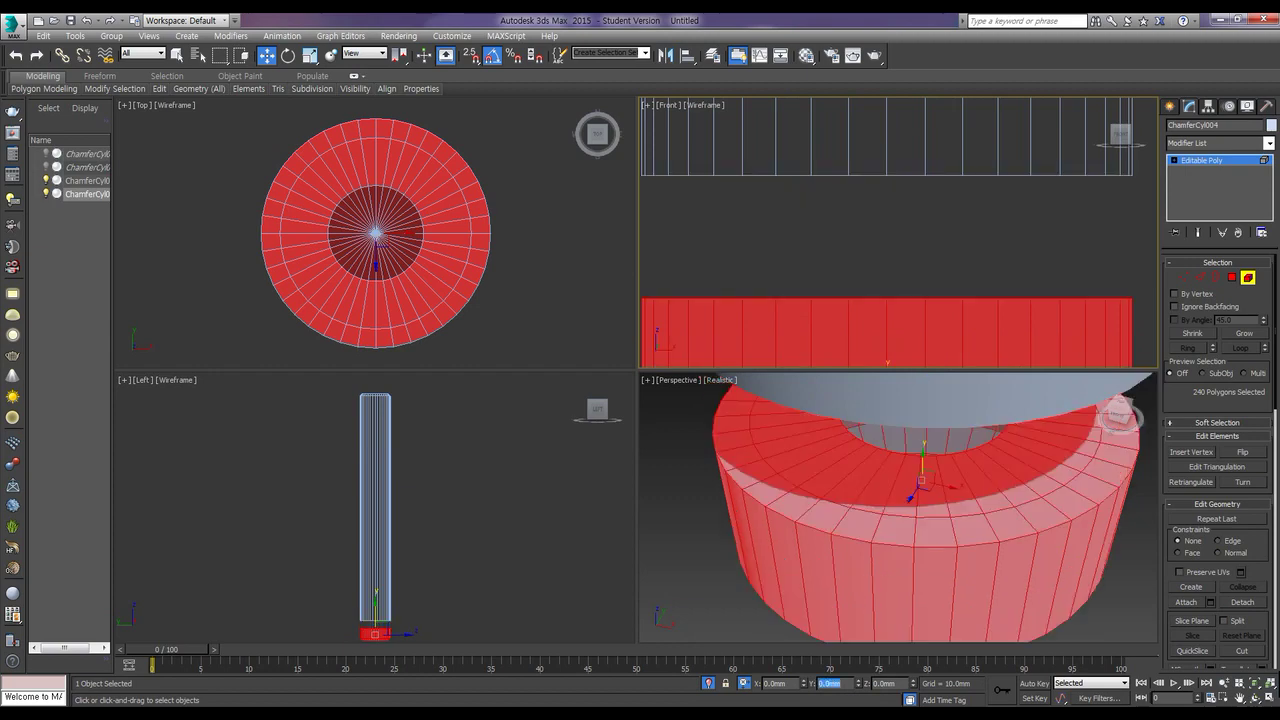
Step: Switch to the Notepad notes, add "y축" before "-15 mm 이동", and return to 3ds Max
key(alt+Tab)
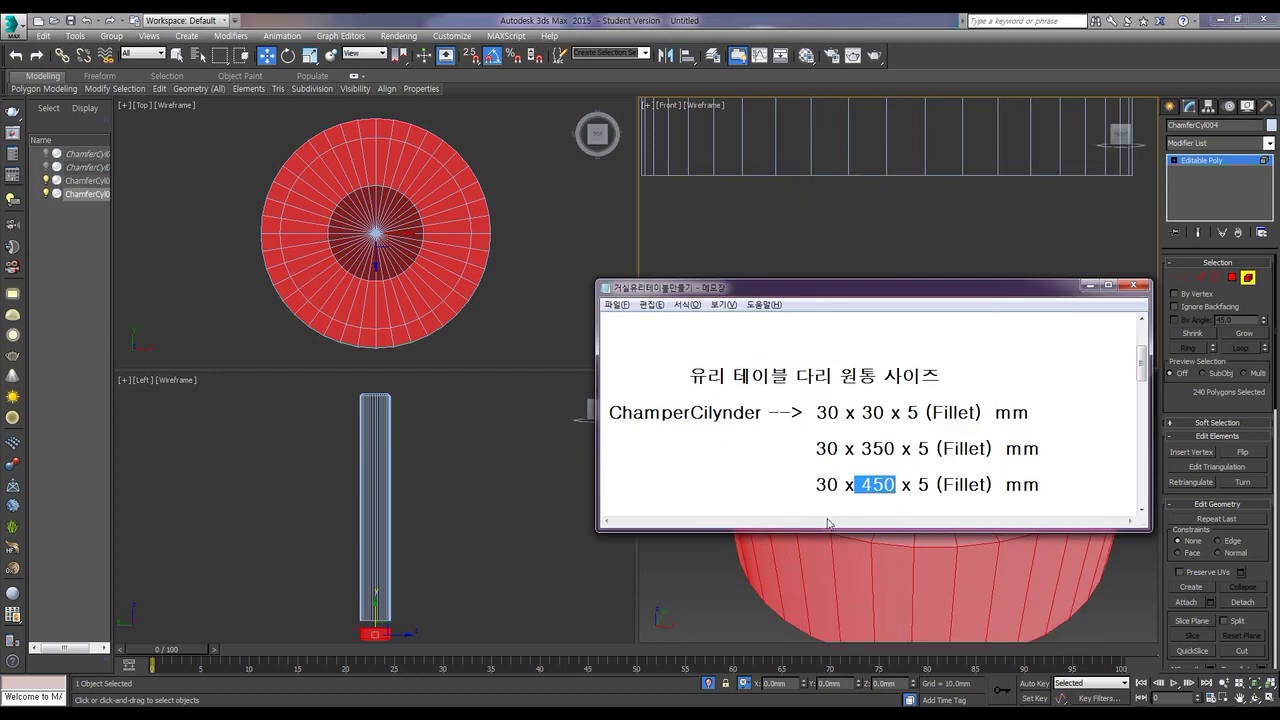
click(783, 449)
scroll(785, 450, down, 1)
drag(710, 430, 806, 430)
click(696, 430)
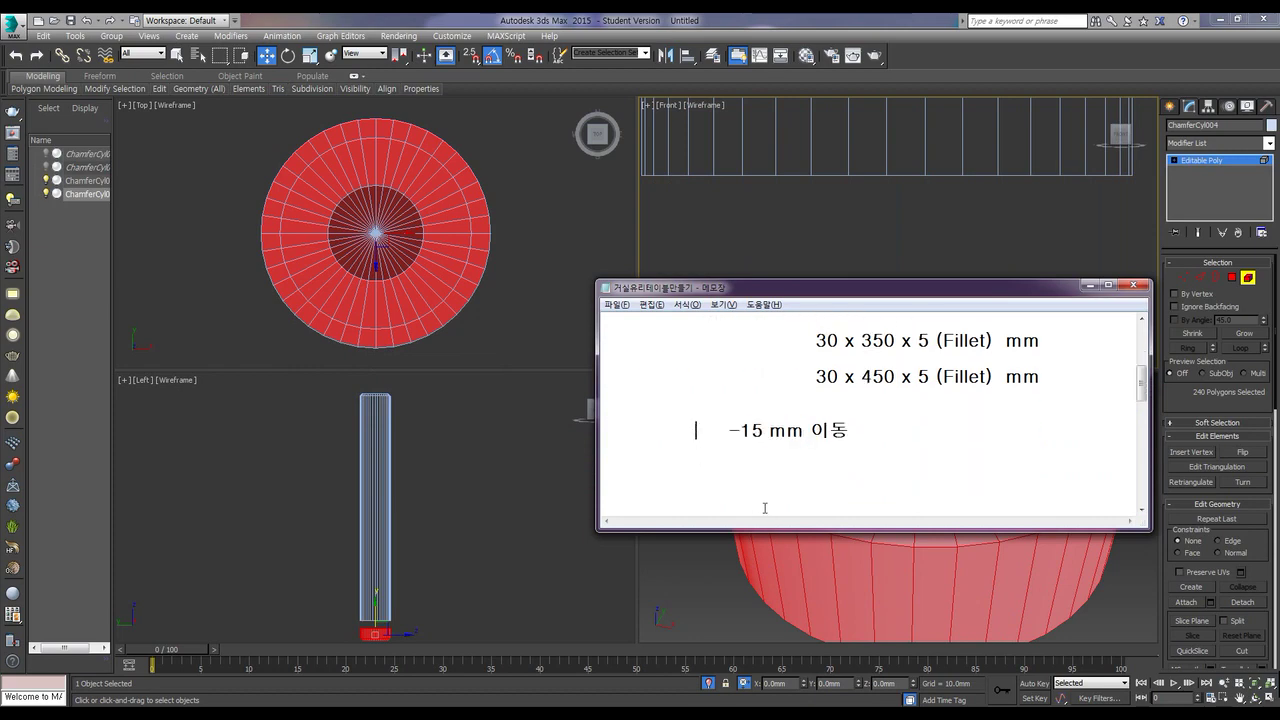
text(ㅛ)
key(BackSpace)
text(y)
text(축으로)
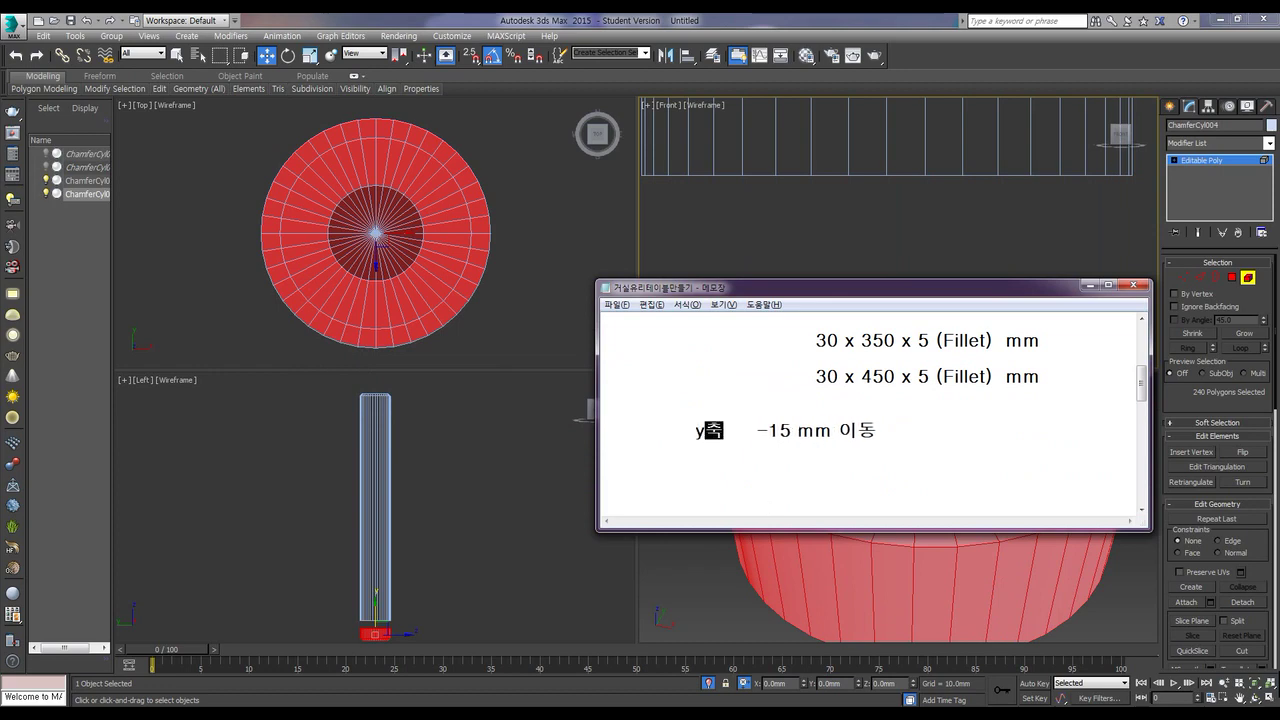
key(BackSpace)
key(BackSpace)
key(BackSpace)
key(alt+Tab)
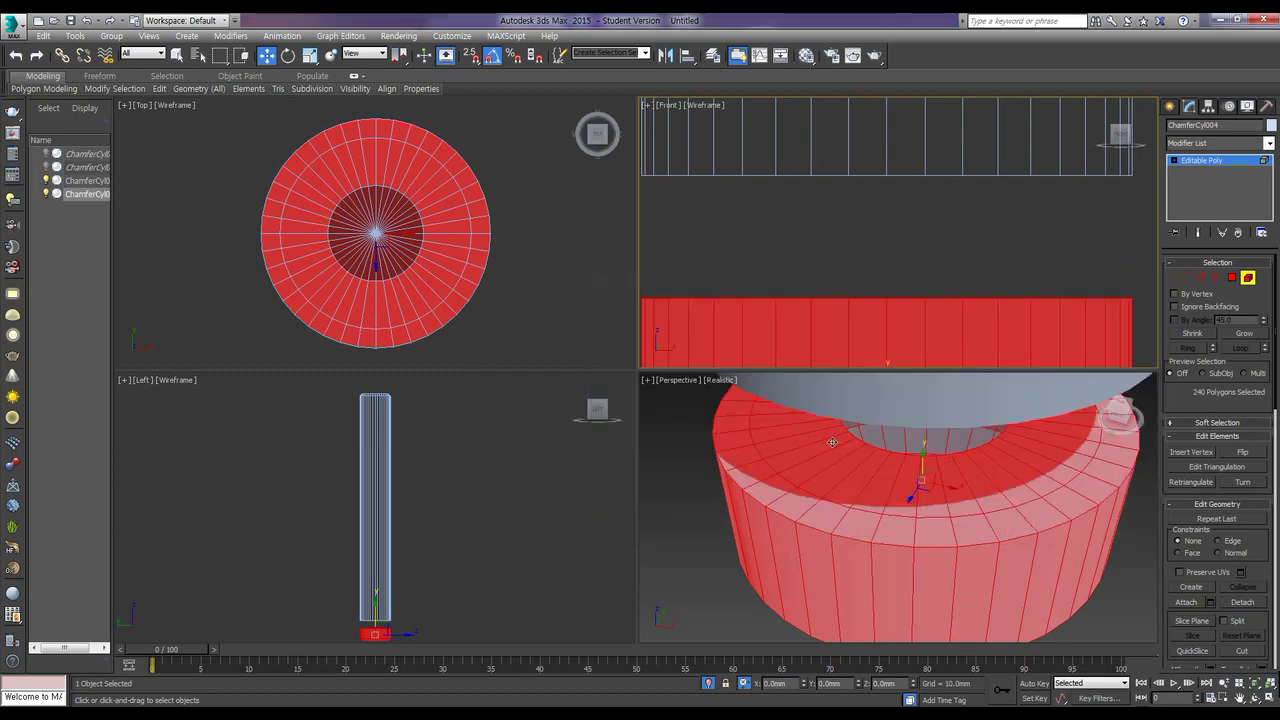
Step: Show the perspective view in wireframe and select the open border of the hole in the short cylinder's upper face
alt+middle_drag(954, 488, 955, 520)
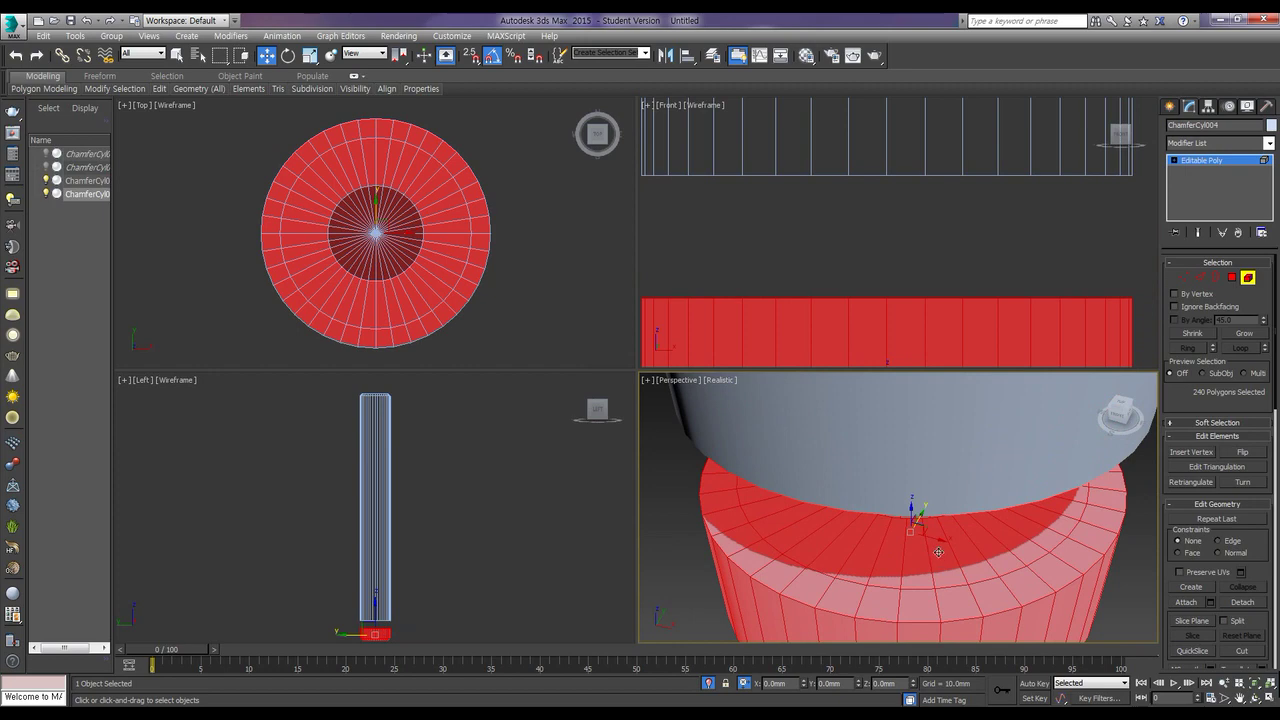
click(1215, 278)
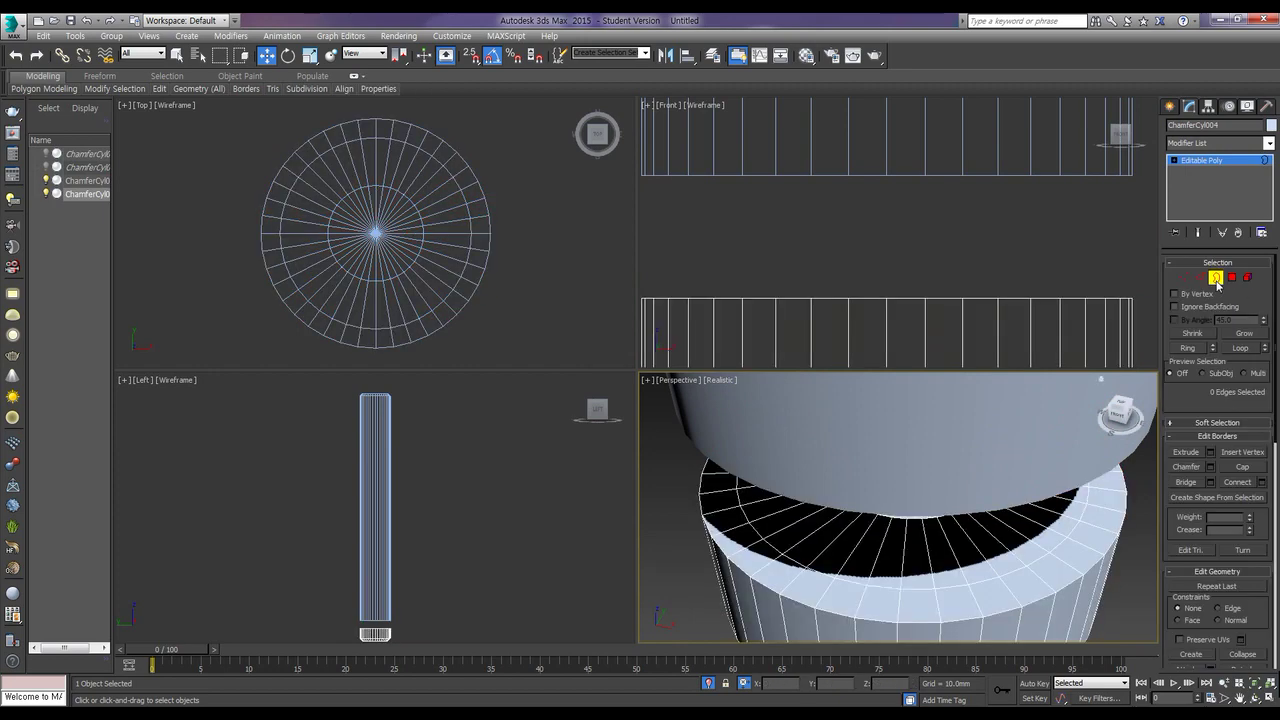
click(717, 380)
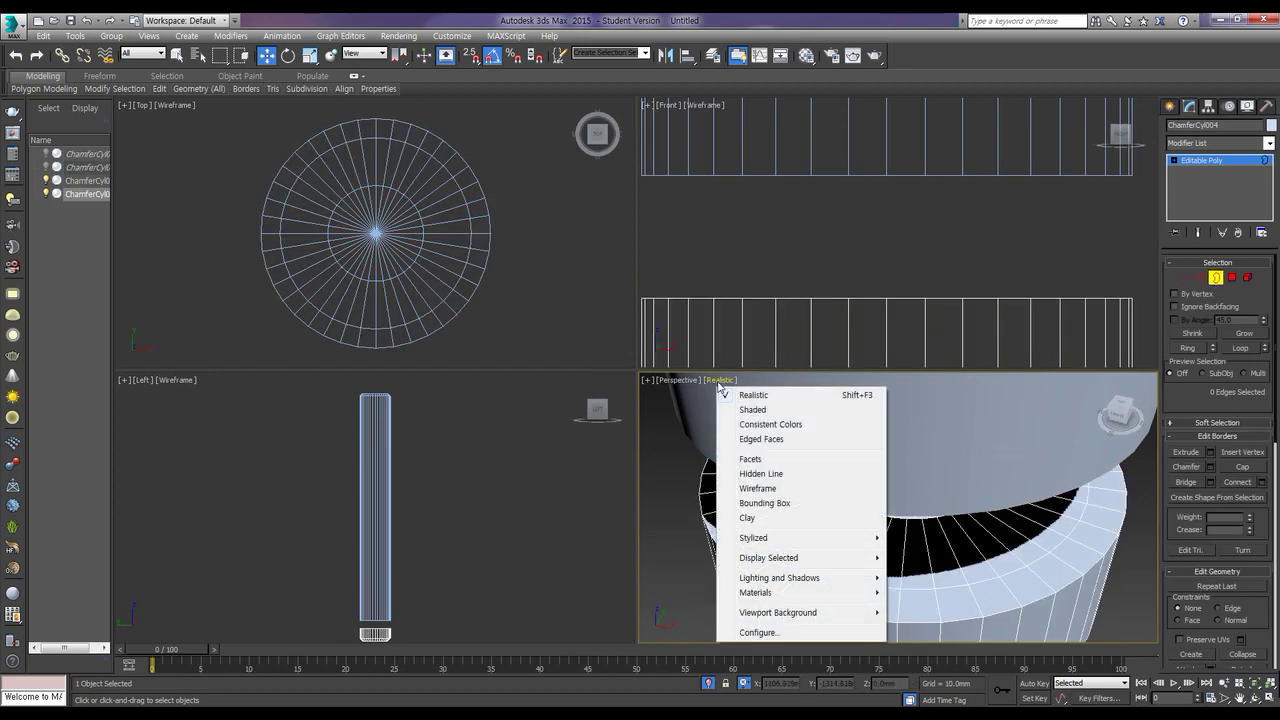
click(757, 489)
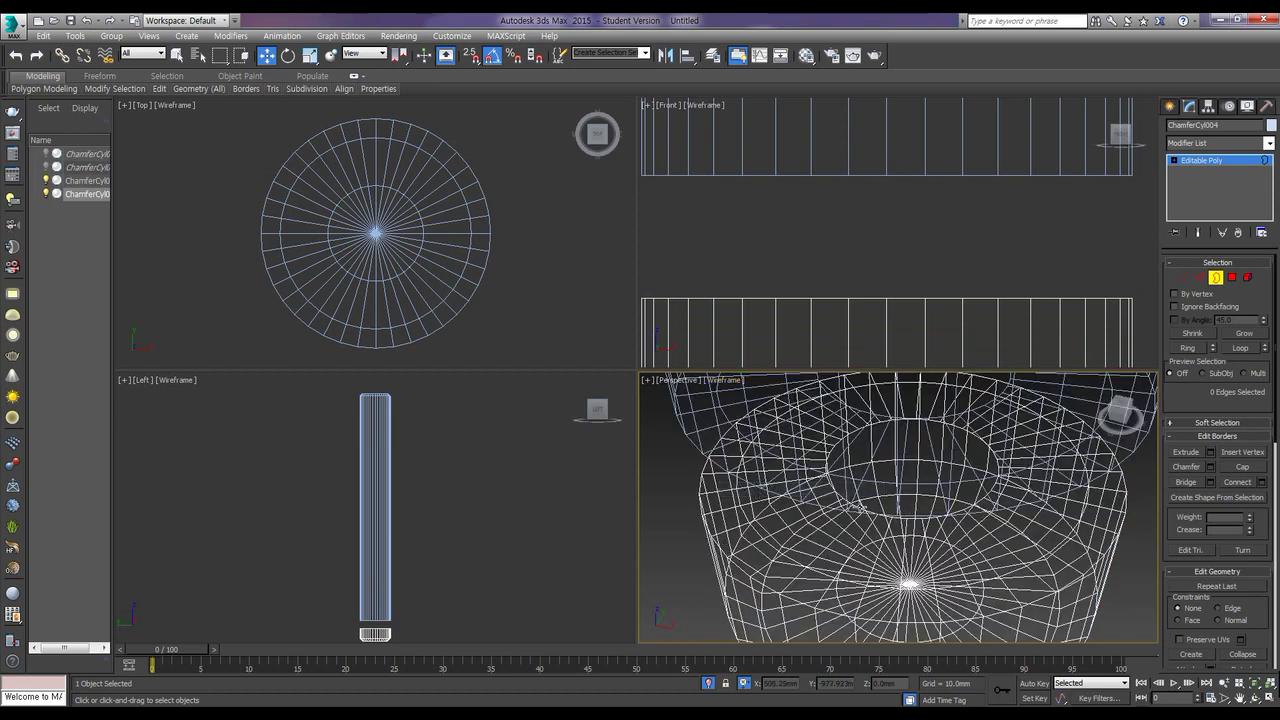
click(846, 501)
alt+middle_drag(875, 422, 936, 590)
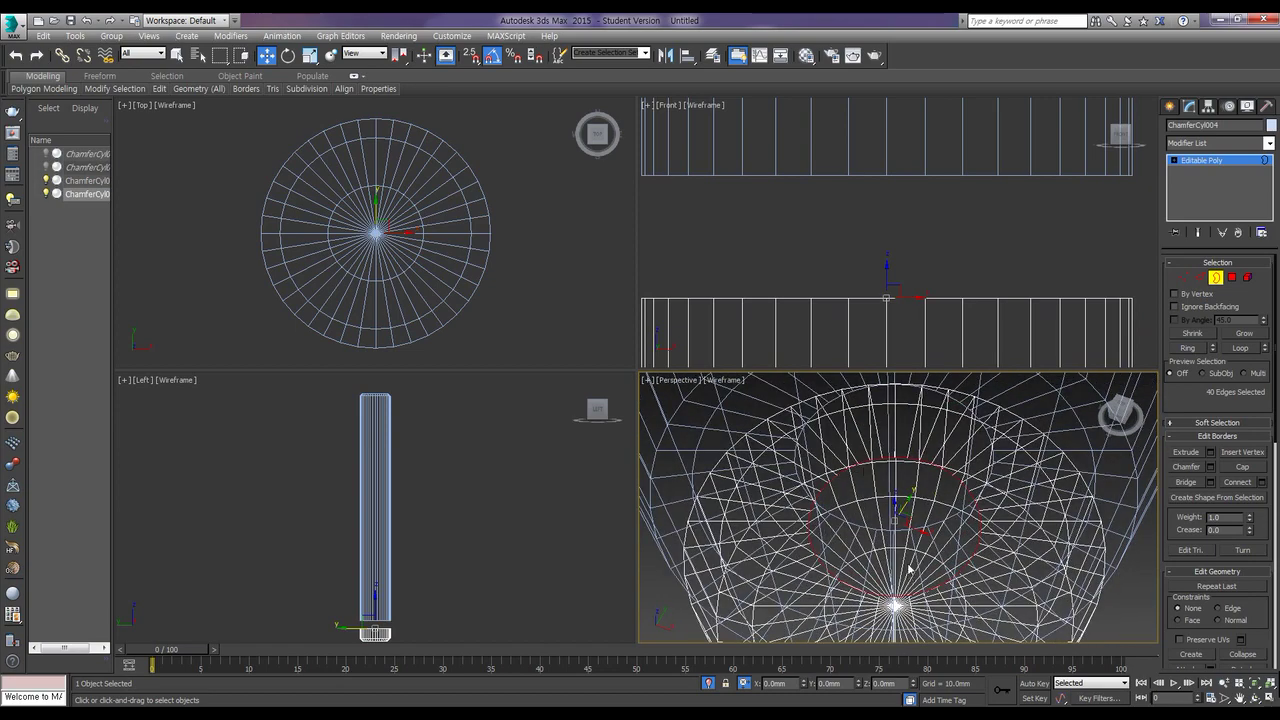
click(1186, 483)
alt+middle_drag(905, 500, 897, 482)
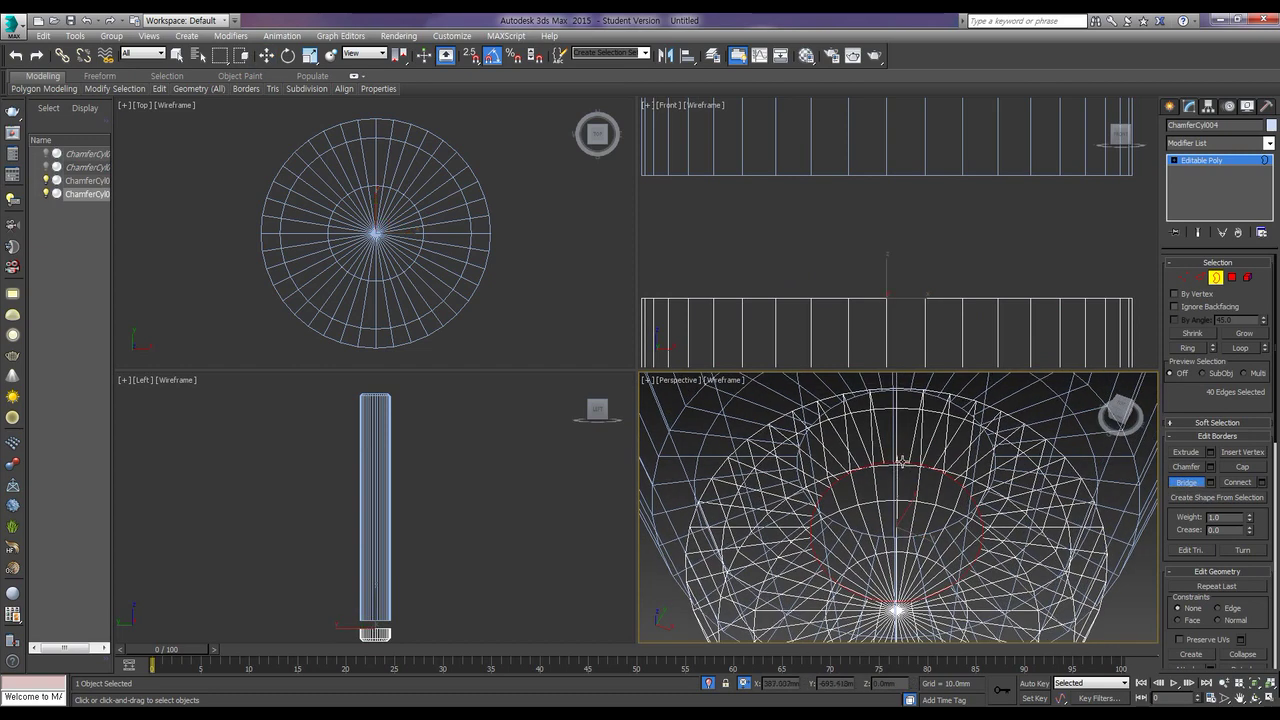
click(902, 462)
key(w)
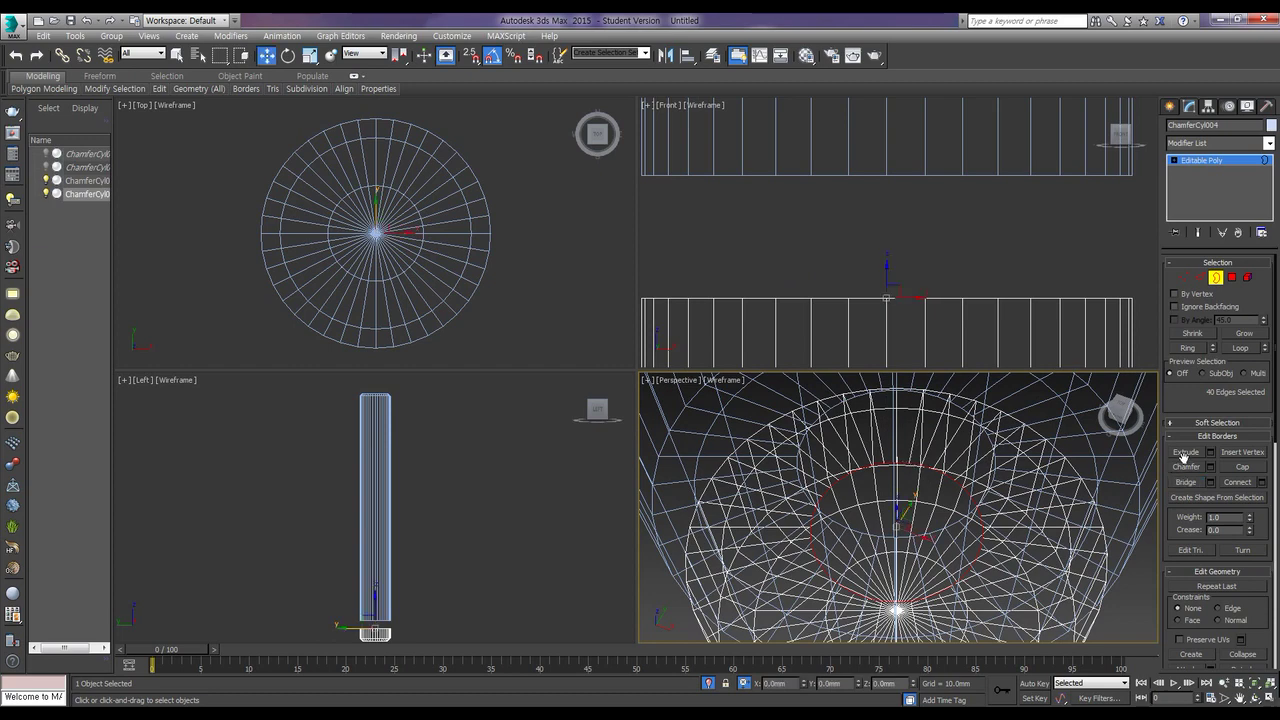
Step: Attach the 450 mm cylinder to the short cylinder at Element level so both form one editable poly
click(1247, 278)
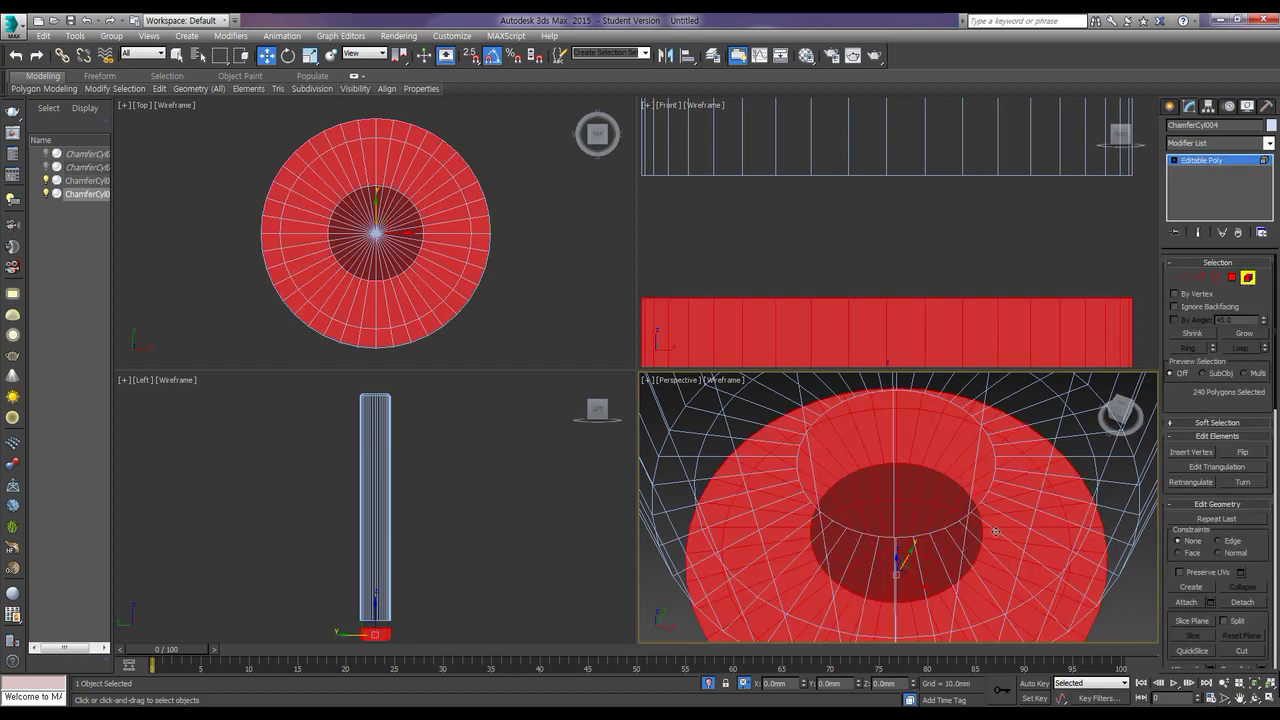
click(1190, 604)
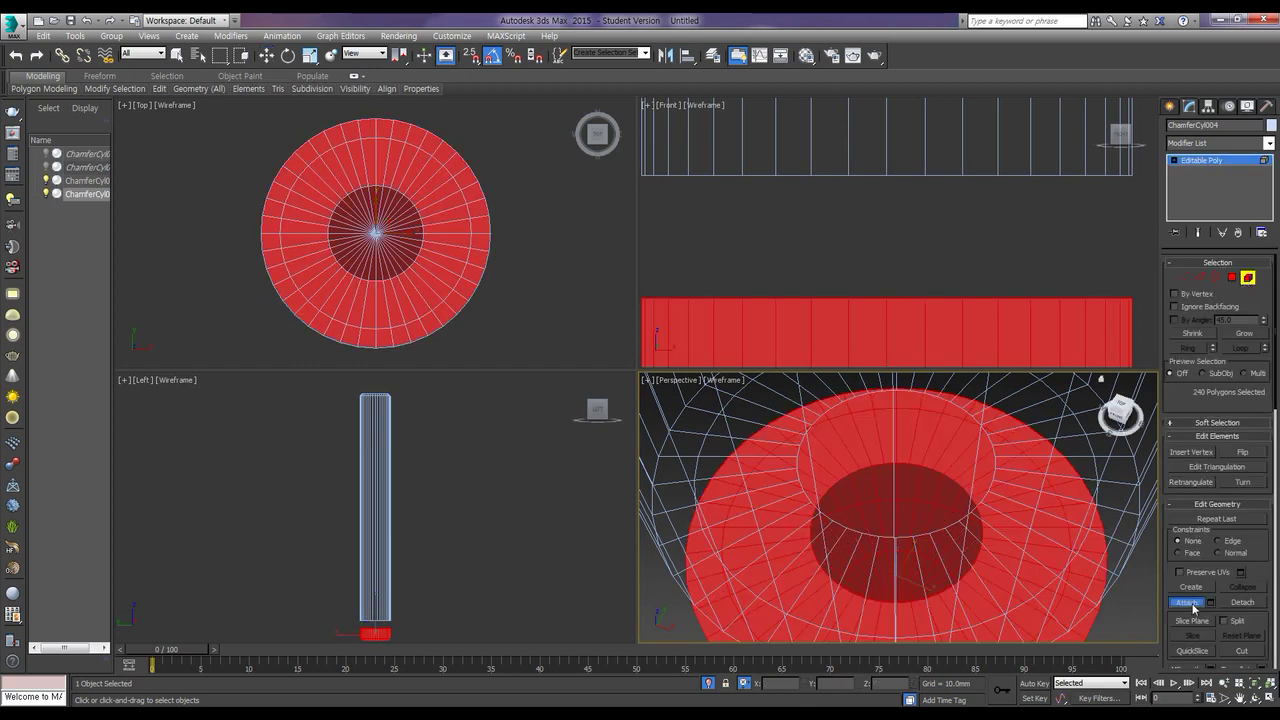
click(992, 472)
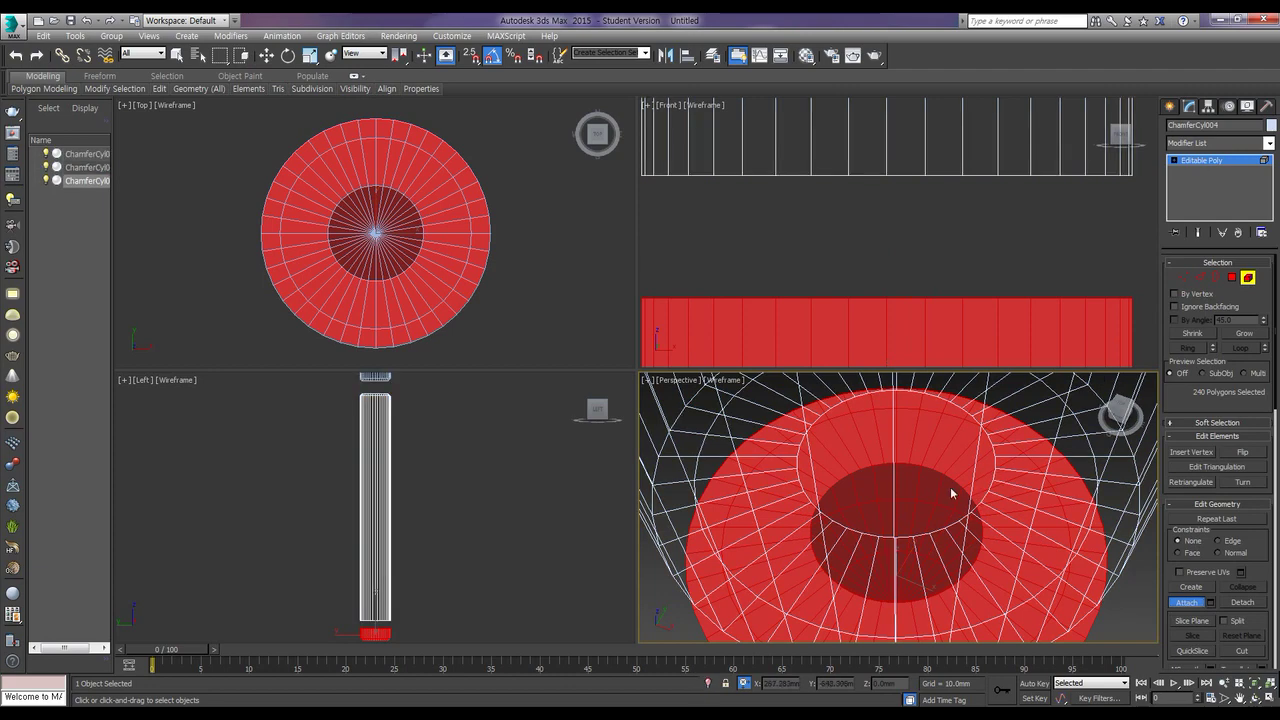
click(1186, 604)
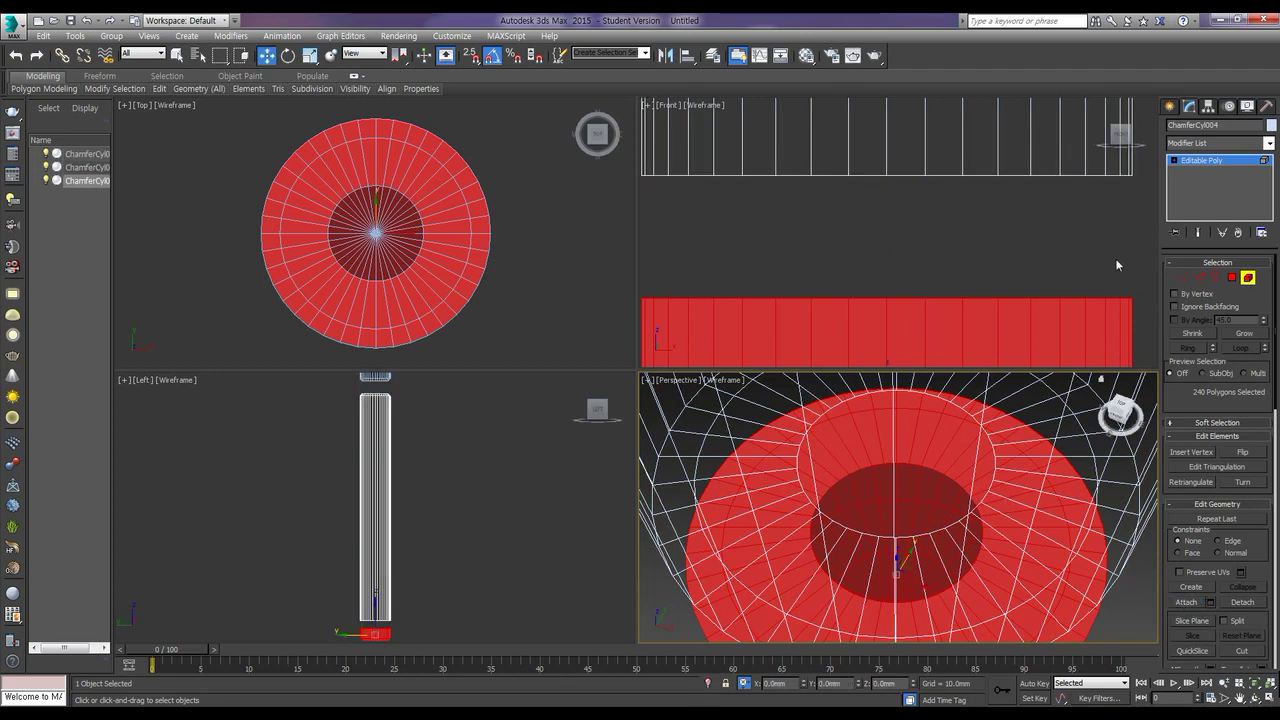
Step: Bridge the short cylinder's upper hole border to the facing border at the 450 mm cylinder's lower end
click(1215, 278)
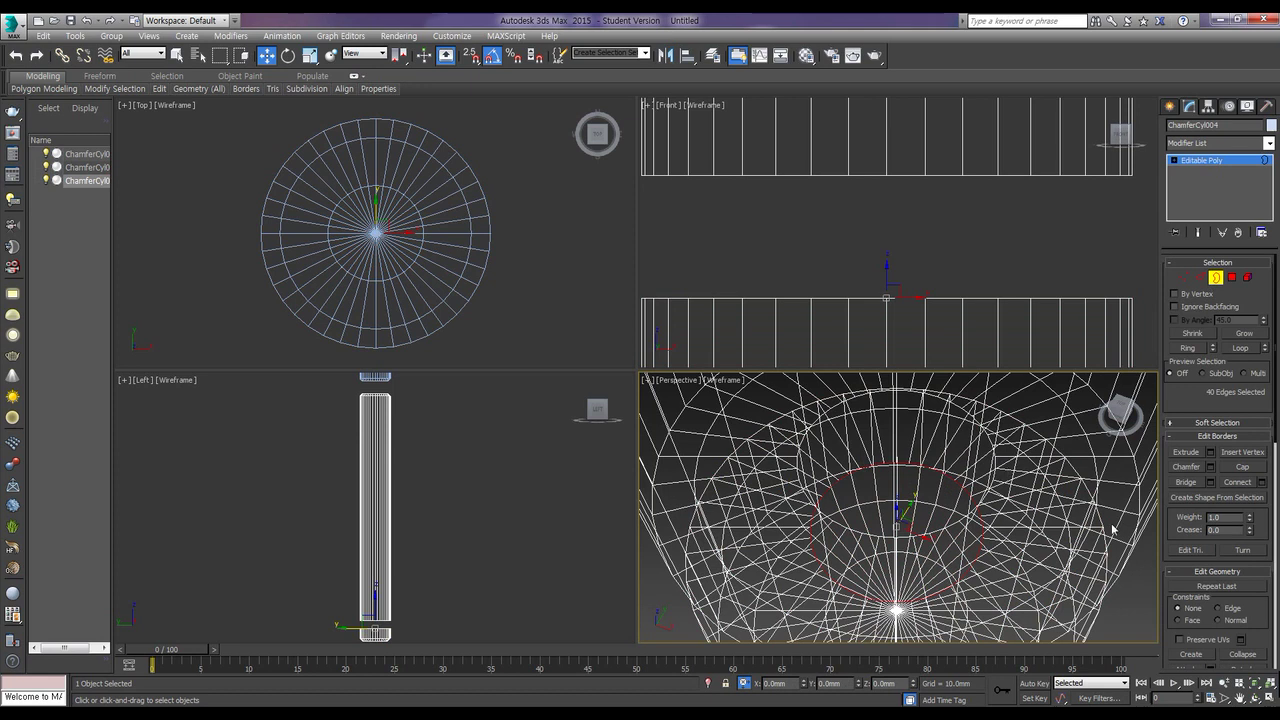
click(1186, 482)
click(902, 462)
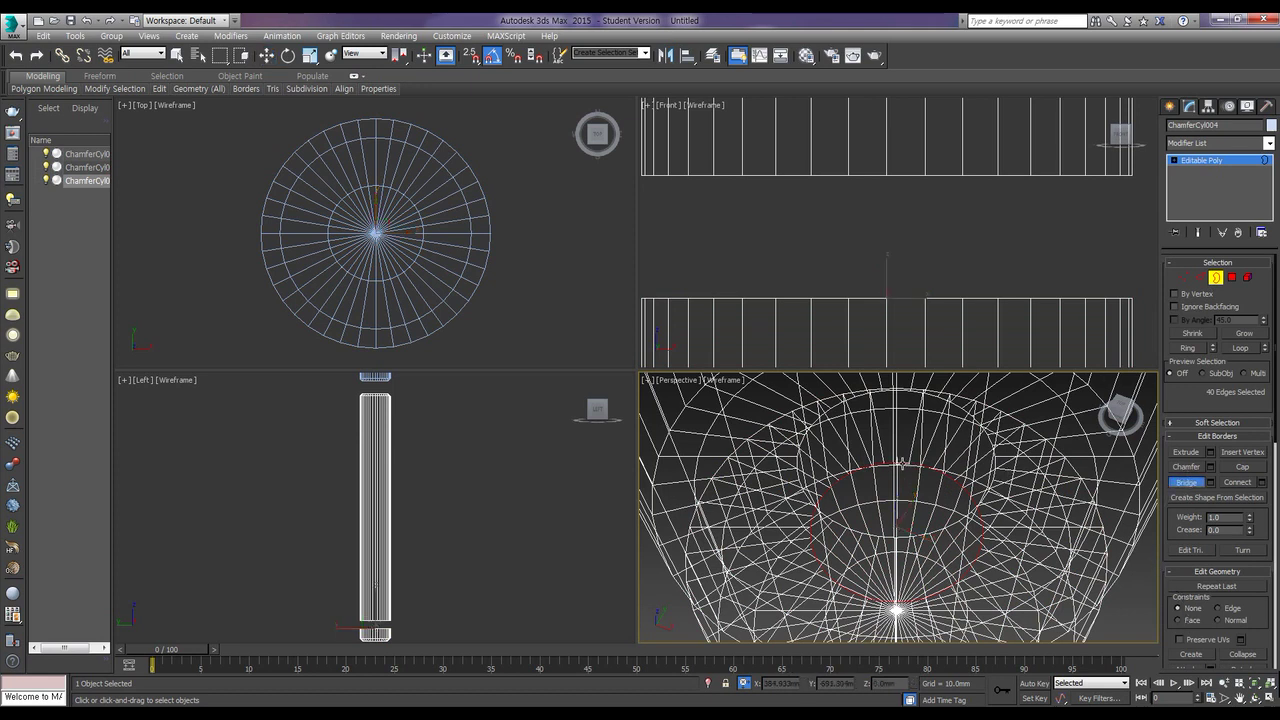
click(904, 391)
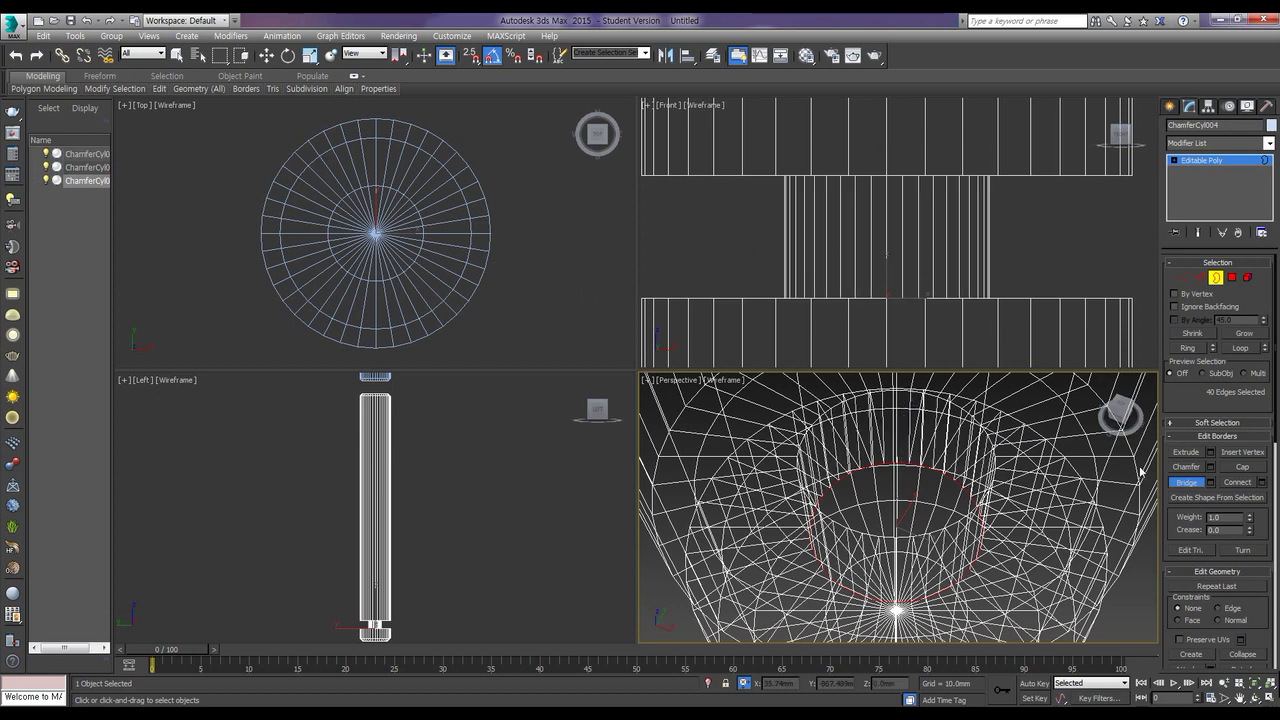
click(1186, 482)
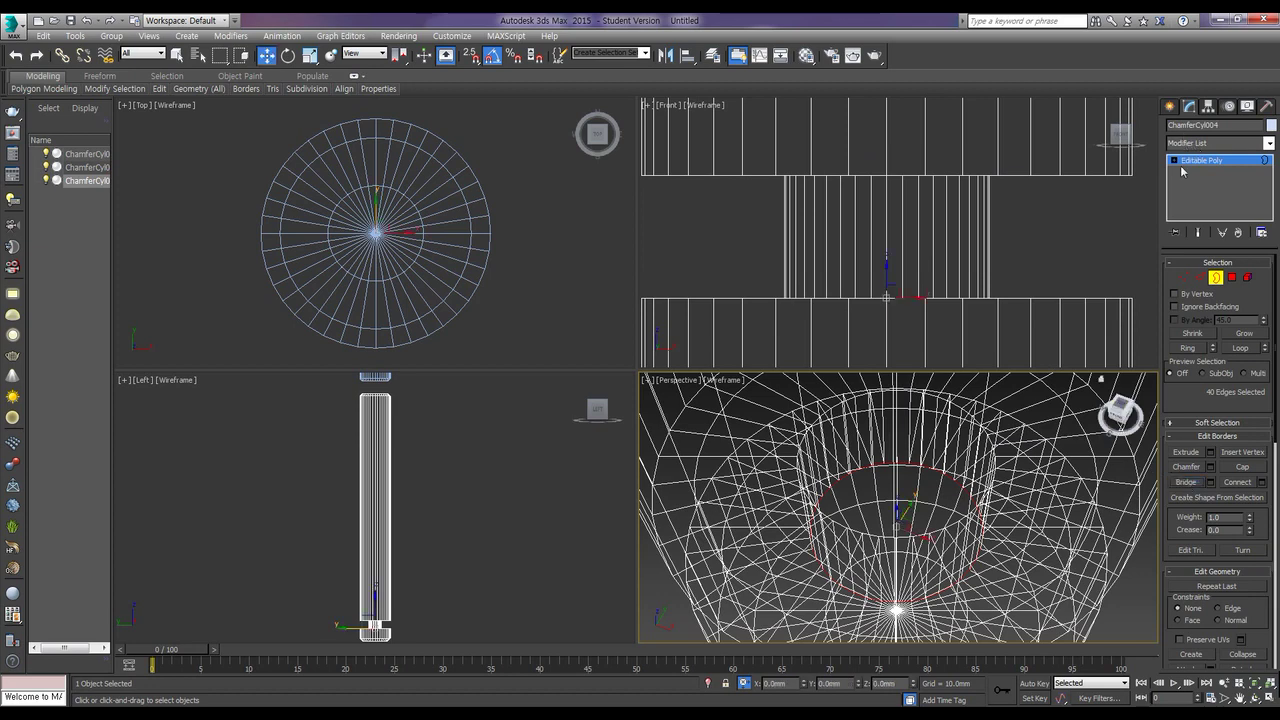
Step: Set the perspective view back to Realistic shading, leave Border level and deselect the joined leg part
scroll(1032, 237, down, 5)
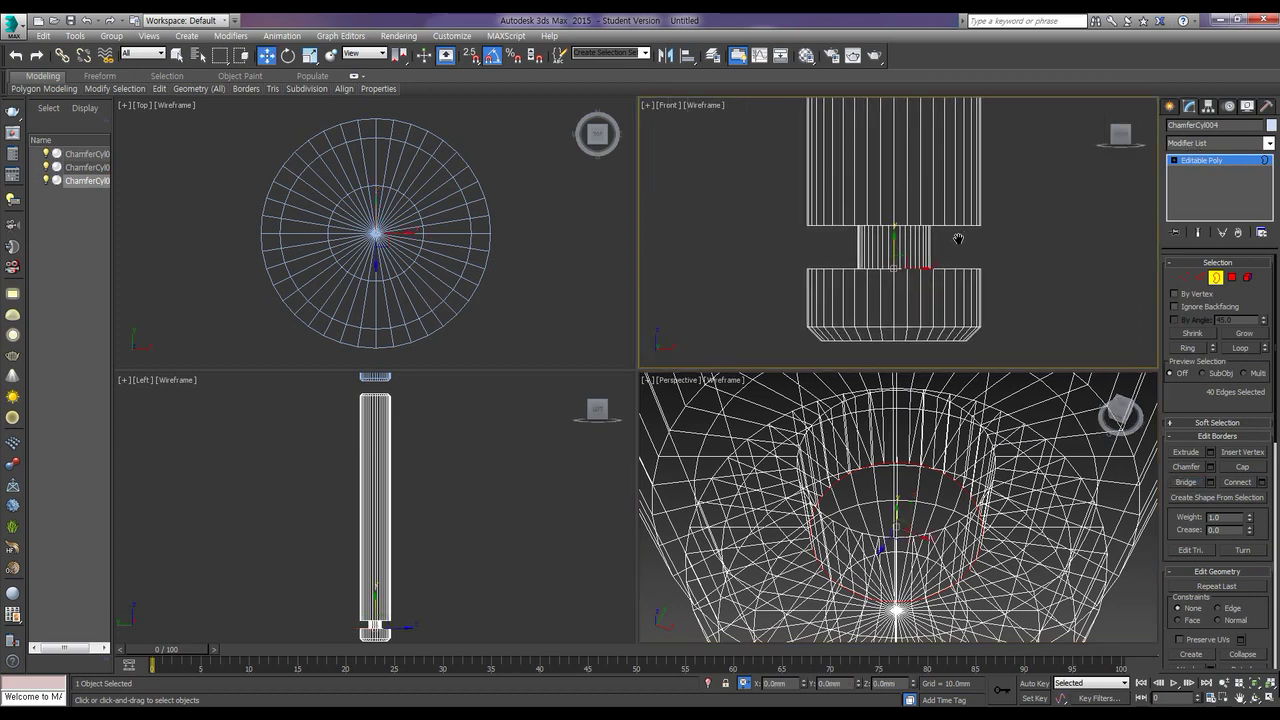
scroll(905, 510, down, 4)
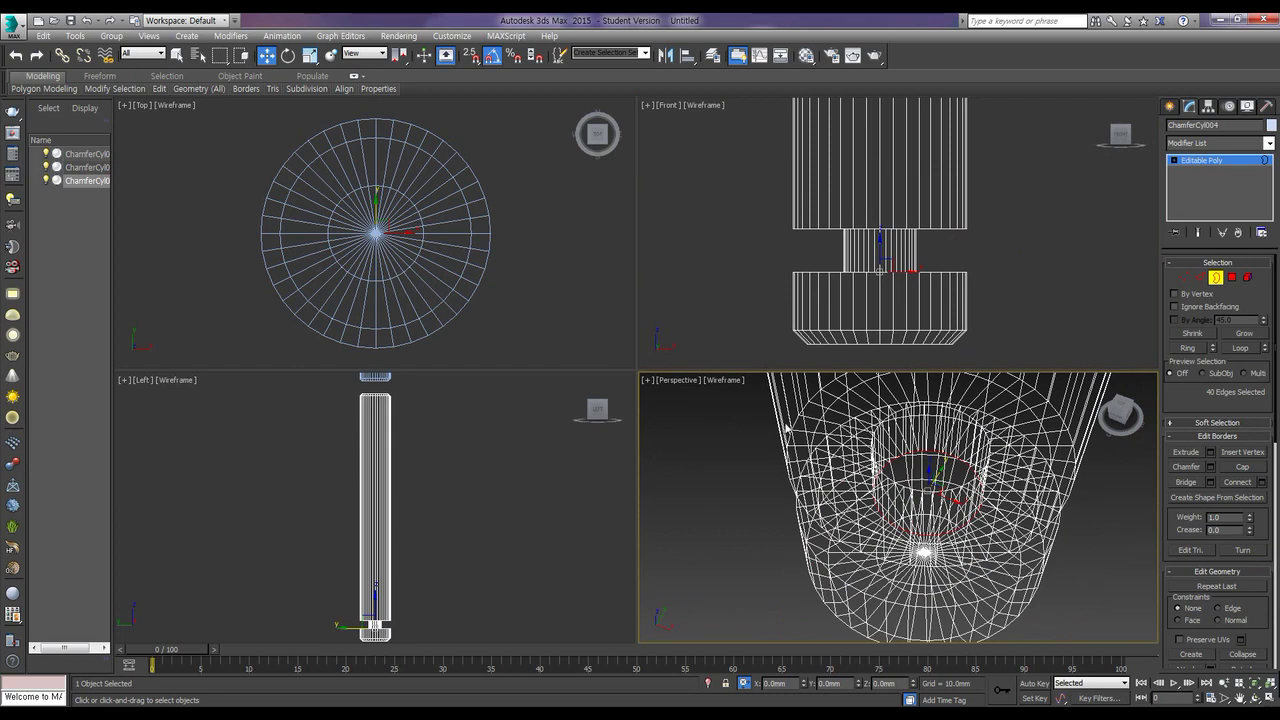
click(721, 386)
click(745, 397)
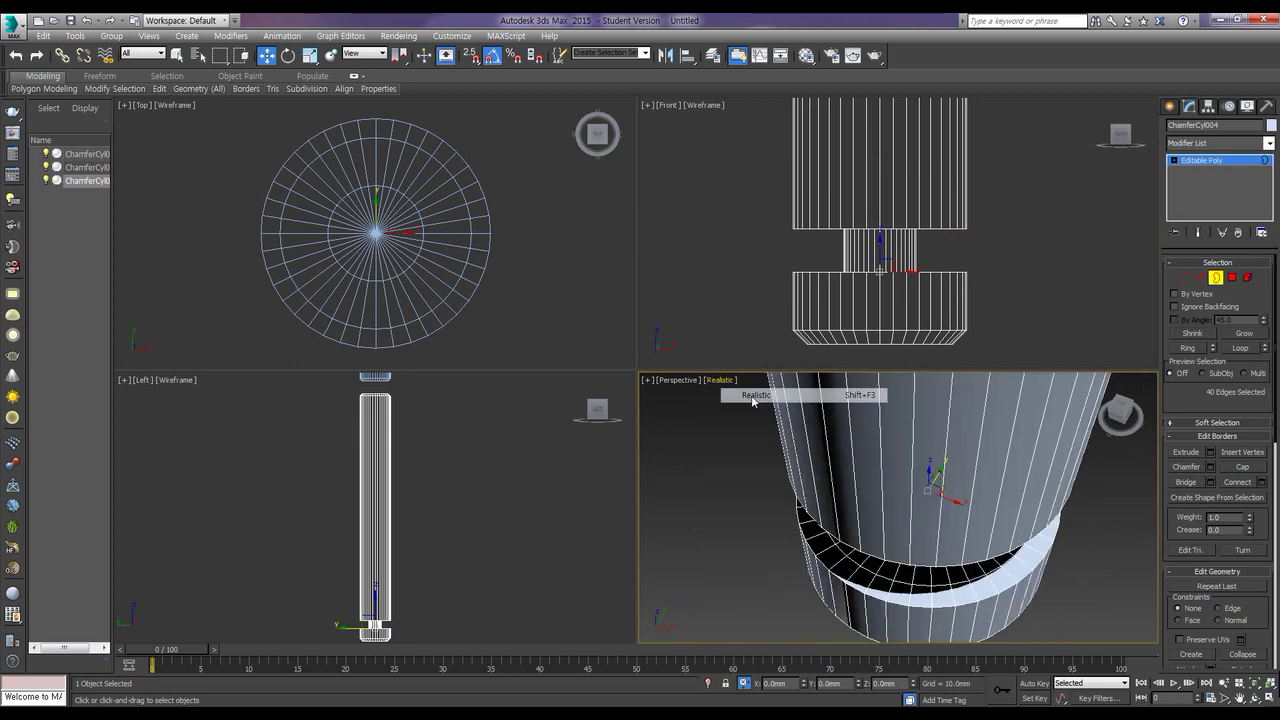
scroll(943, 516, down, 6)
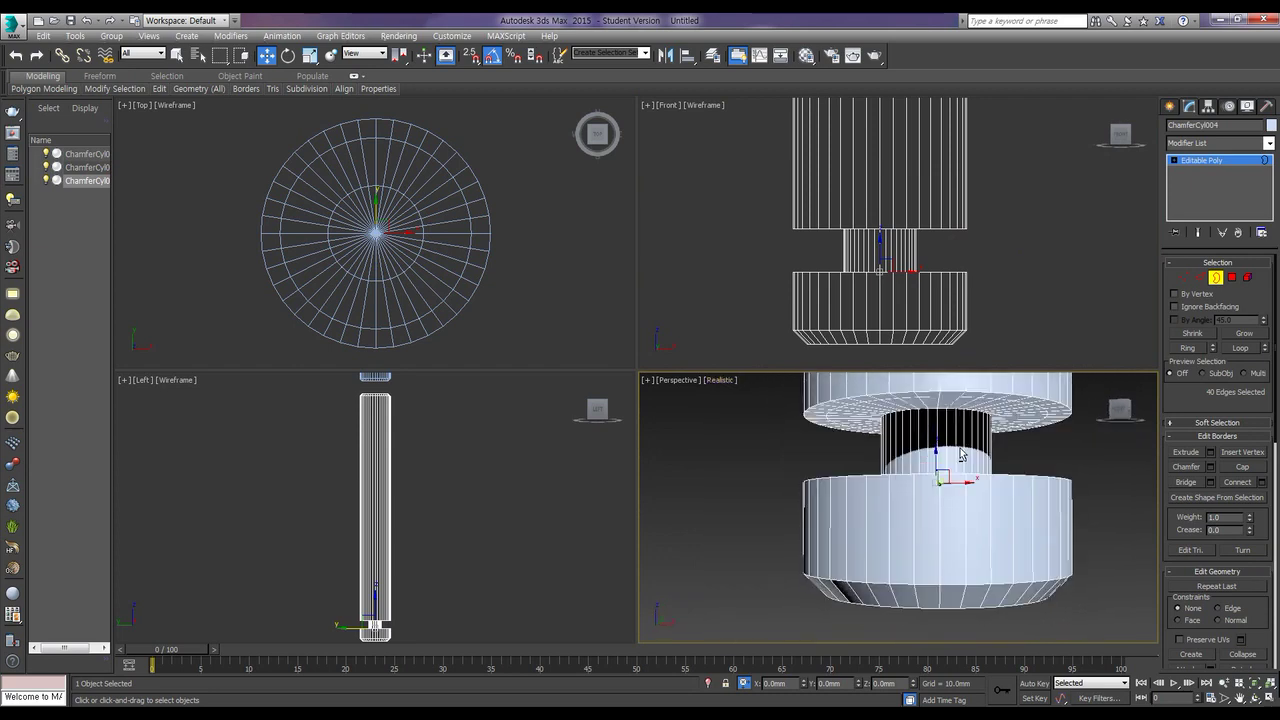
mouse_move(966, 452)
alt+middle_down()
mouse_move(940, 492)
mouse_move(951, 451)
mouse_move(927, 540)
alt+middle_up()
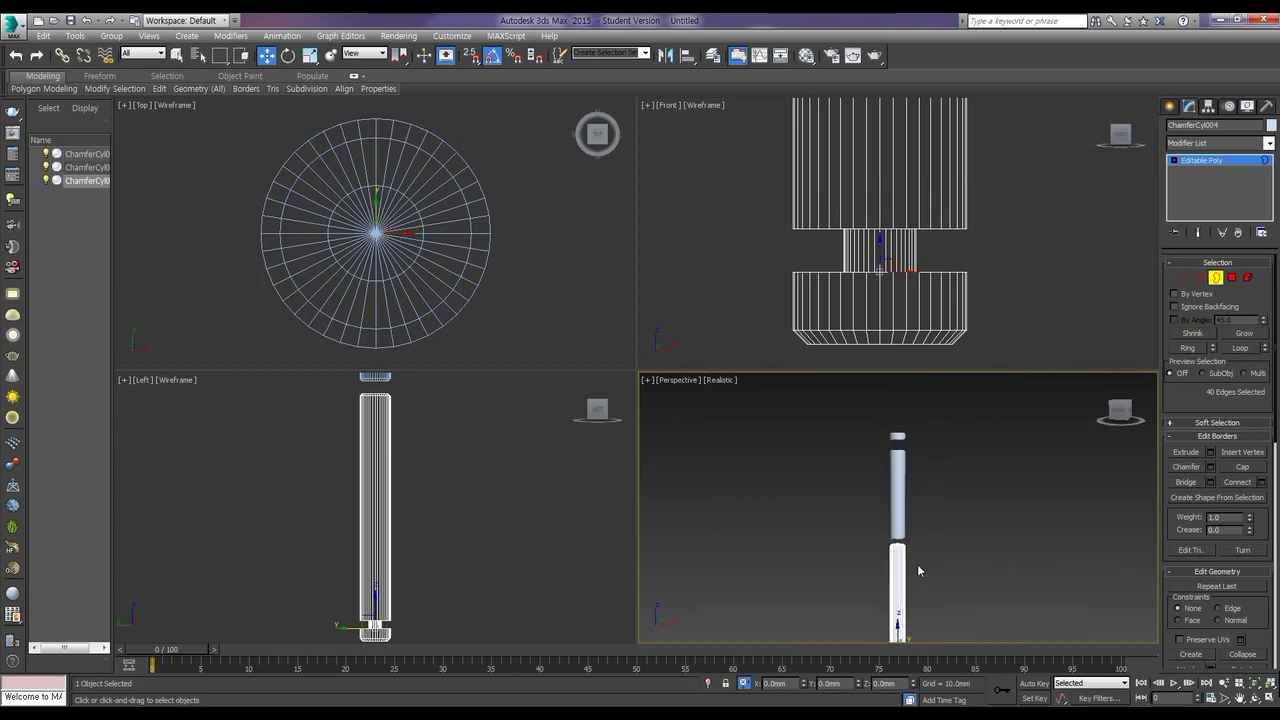
click(943, 489)
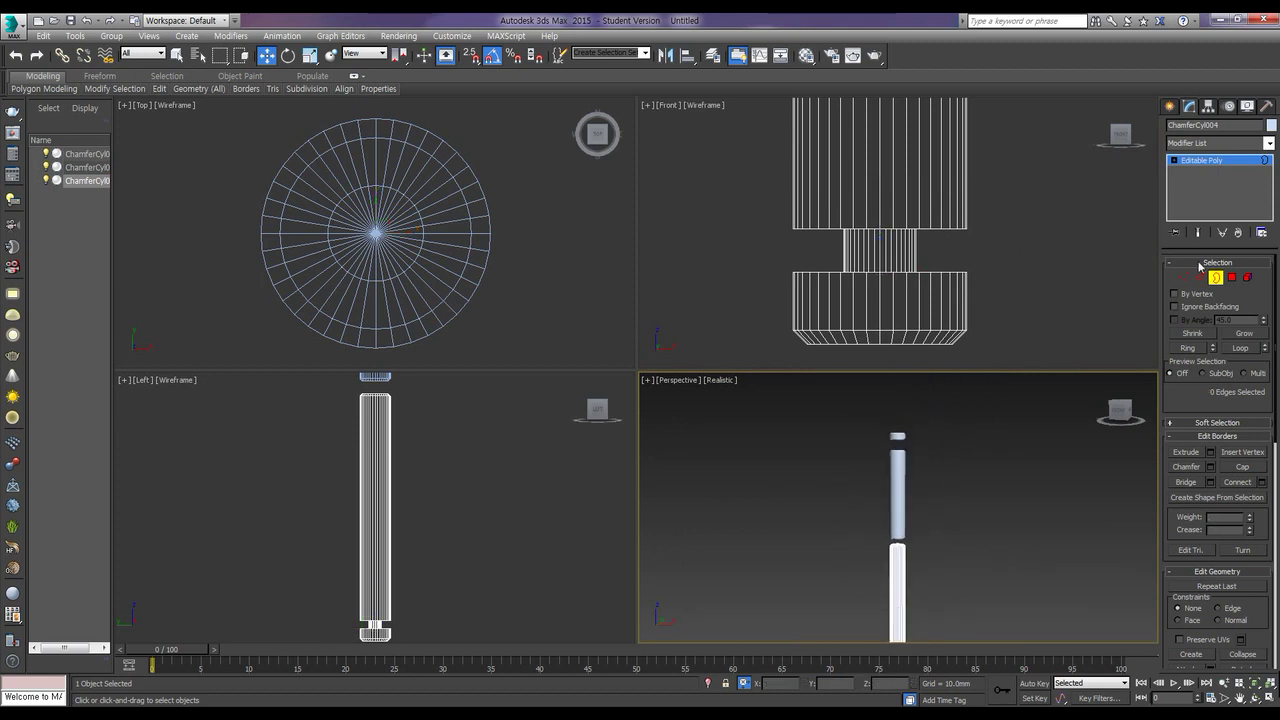
click(955, 476)
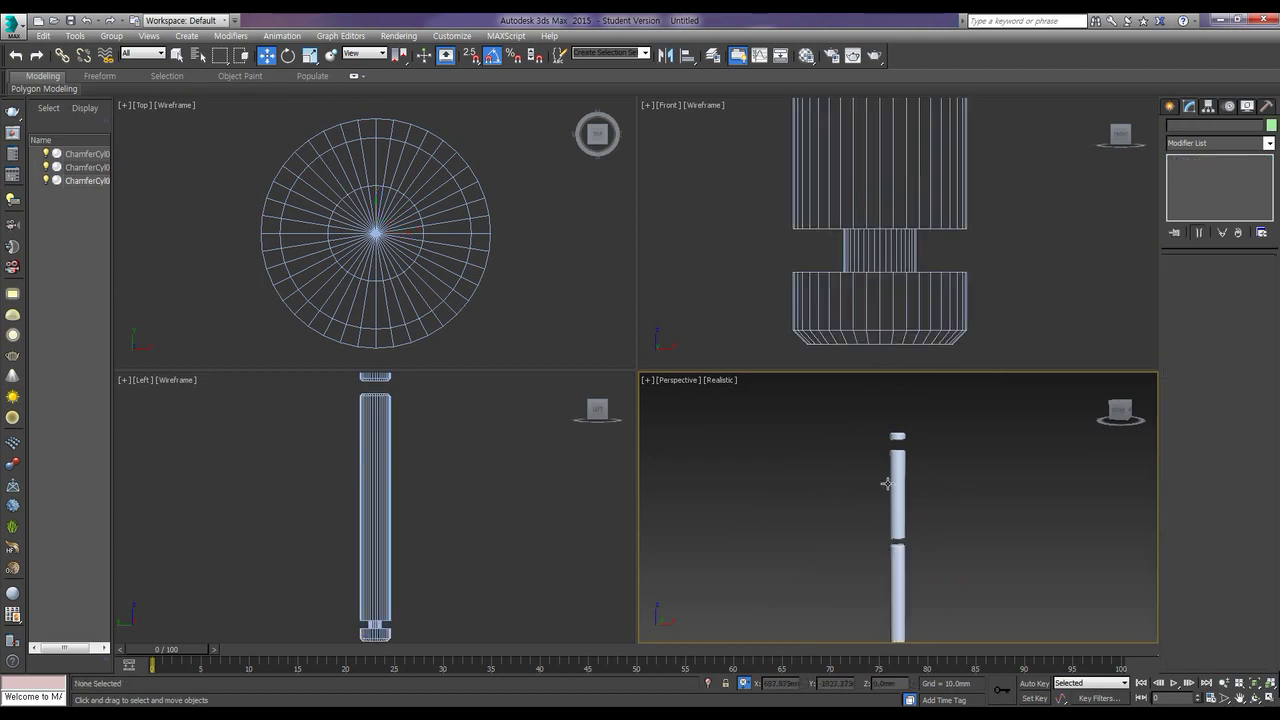
middle_drag(888, 484, 922, 452)
click(536, 284)
middle_drag(536, 285, 544, 261)
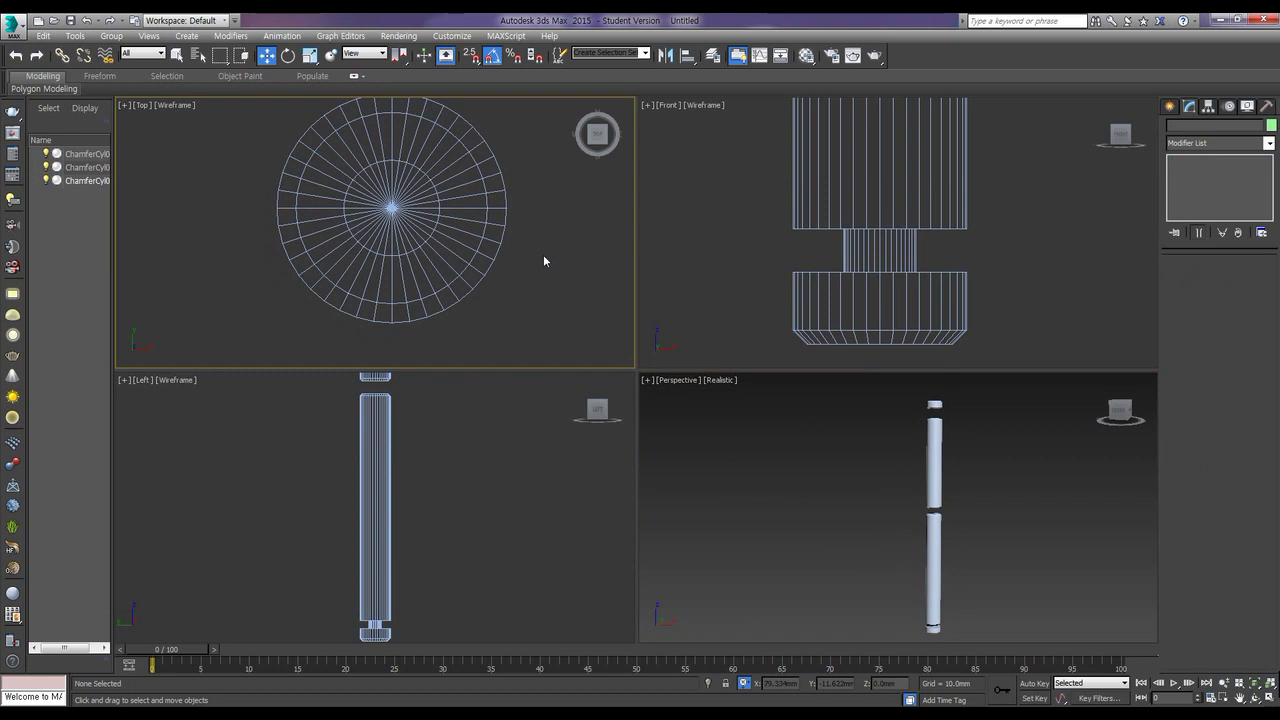
scroll(544, 261, down, 10)
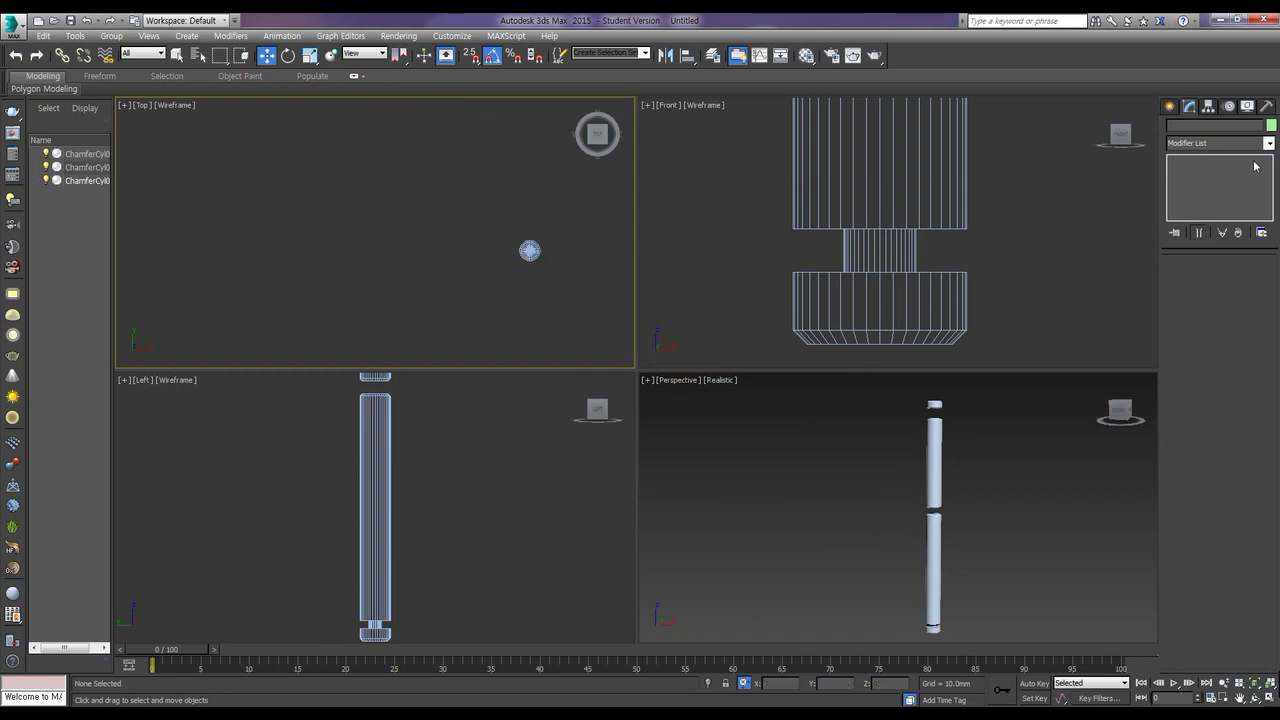
Step: Switch to the Notepad notes, change the glass tabletop's ChamperBox fillet to 3 mm, and return to 3ds Max
key(alt+Tab)
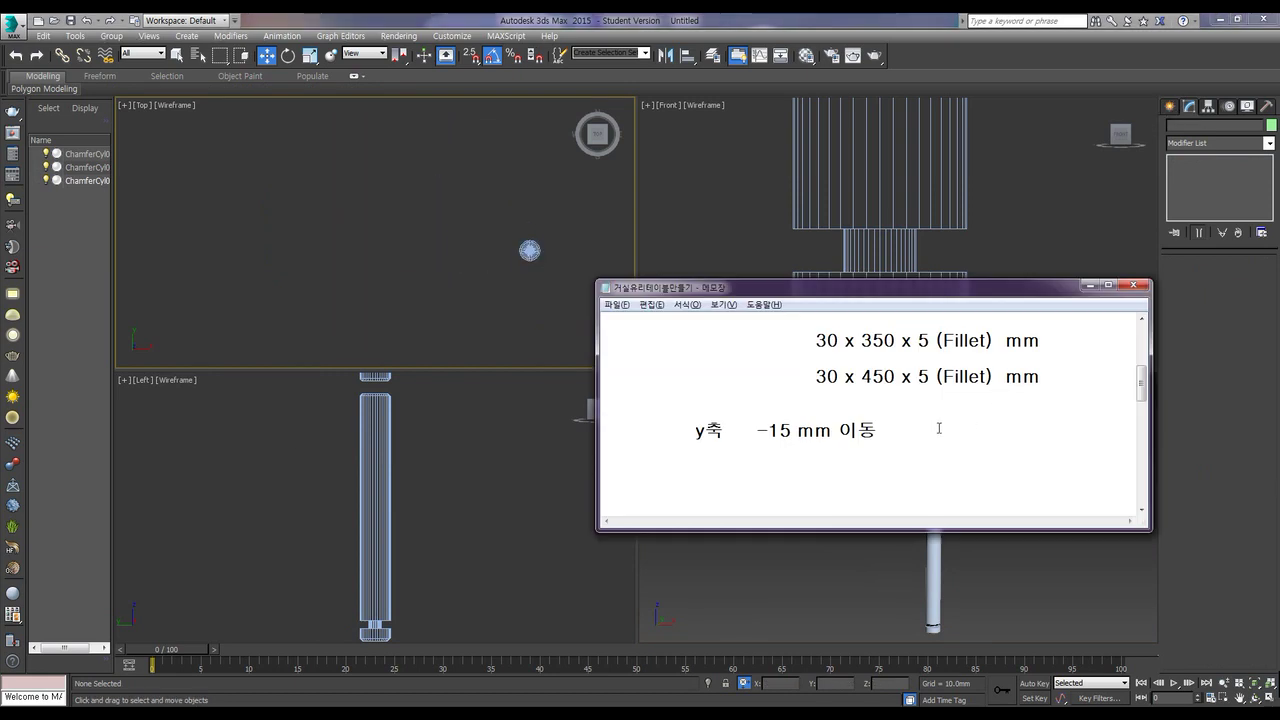
scroll(934, 421, down, 5)
drag(688, 340, 940, 350)
drag(603, 378, 883, 386)
click(946, 380)
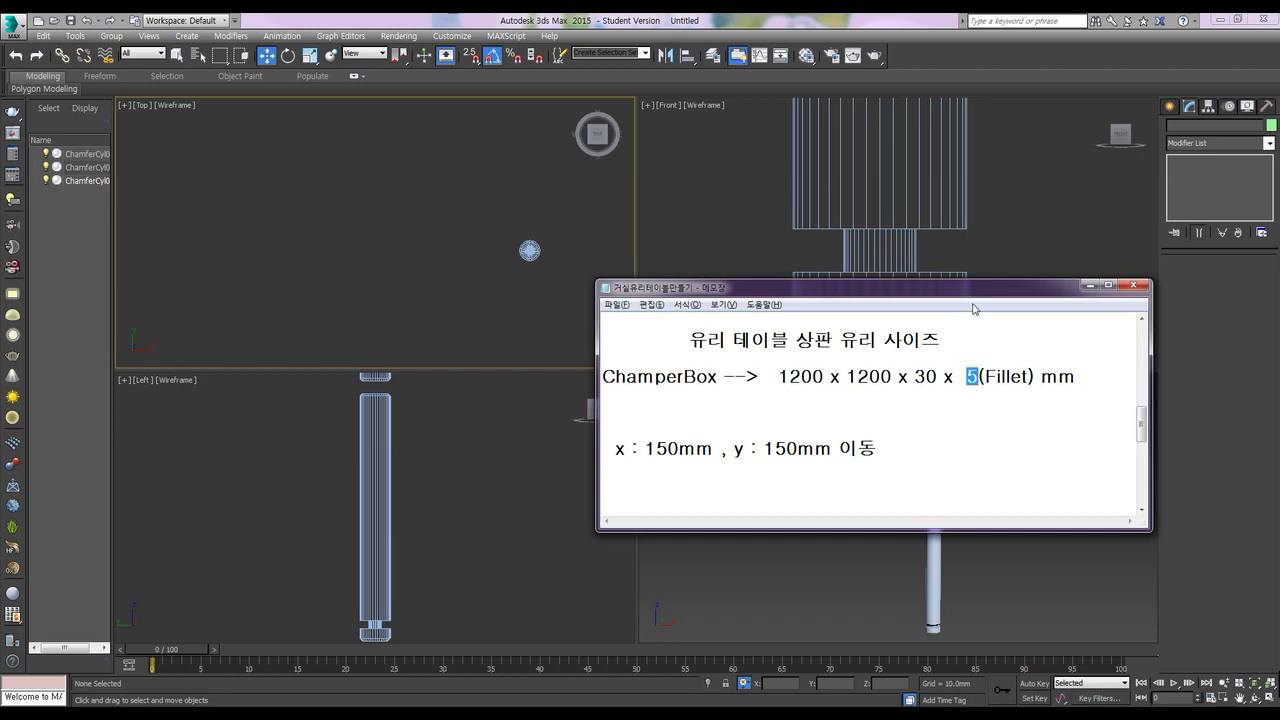
text(3)
key(Return)
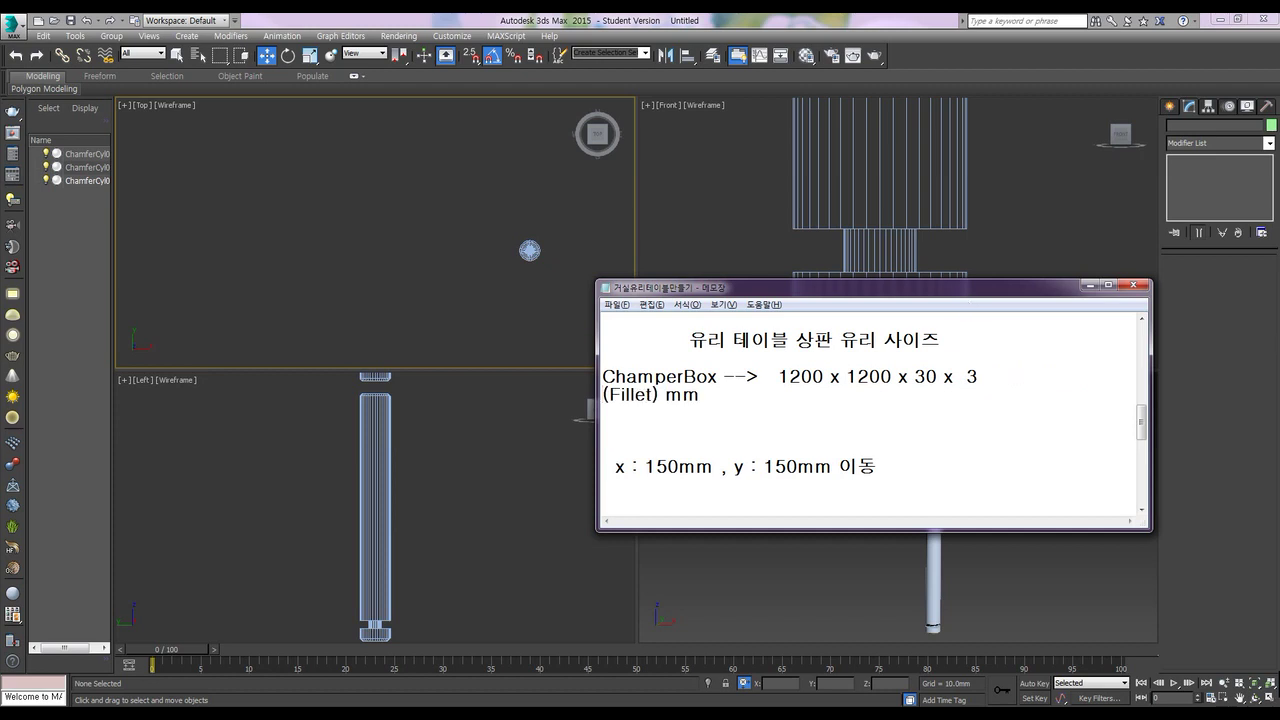
key(BackSpace)
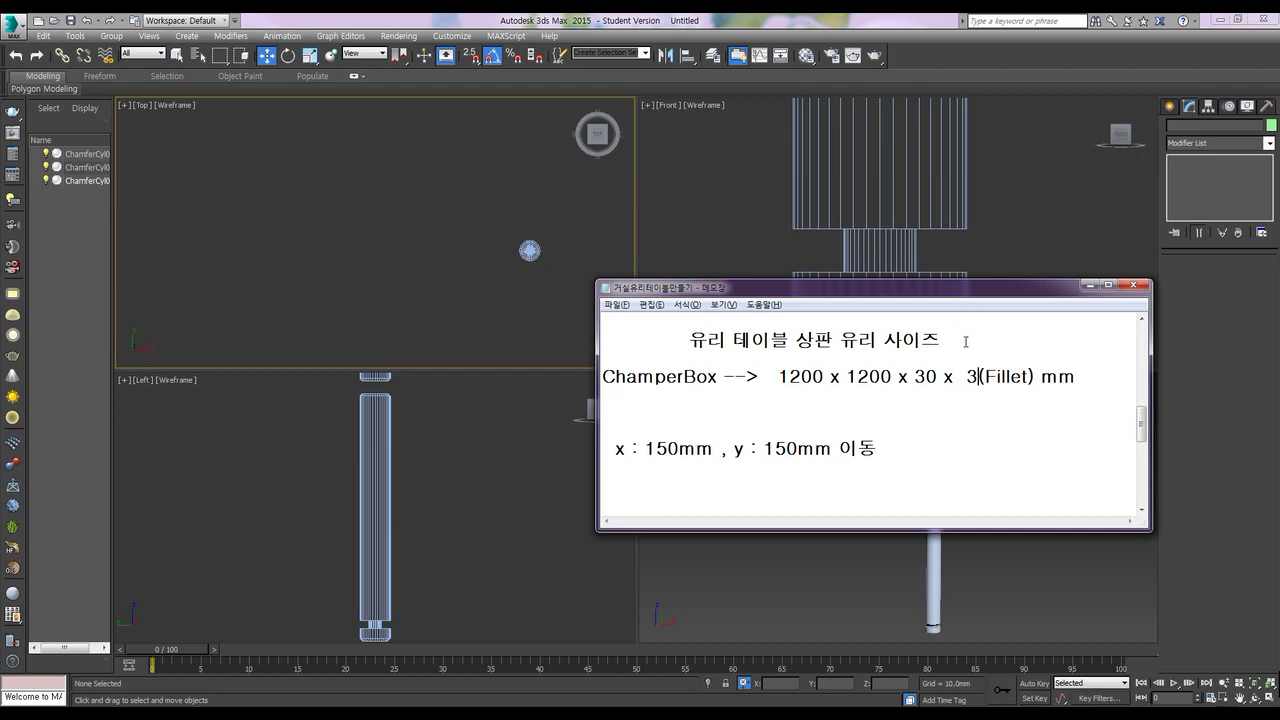
key(alt+Tab)
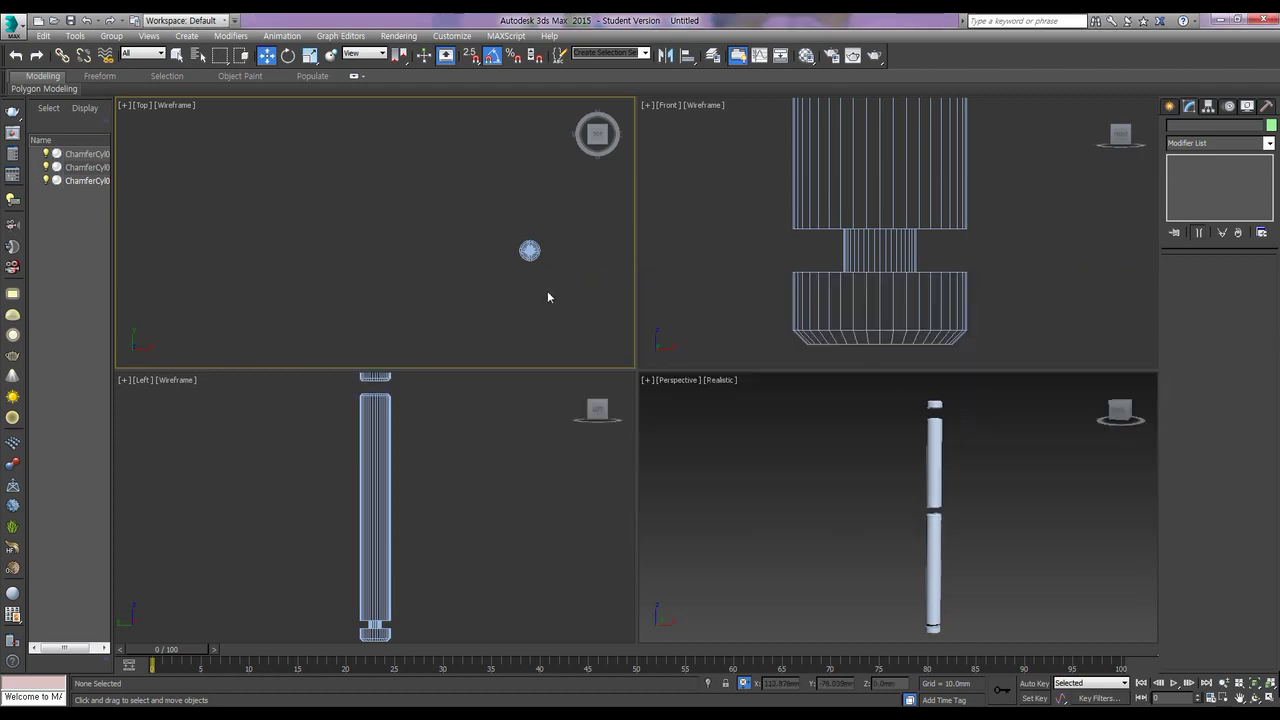
Step: Draw a freehand ChamferBox about 687 x 515 x 53 mm with a fillet of about 24 mm around the leg in the top view
click(1170, 106)
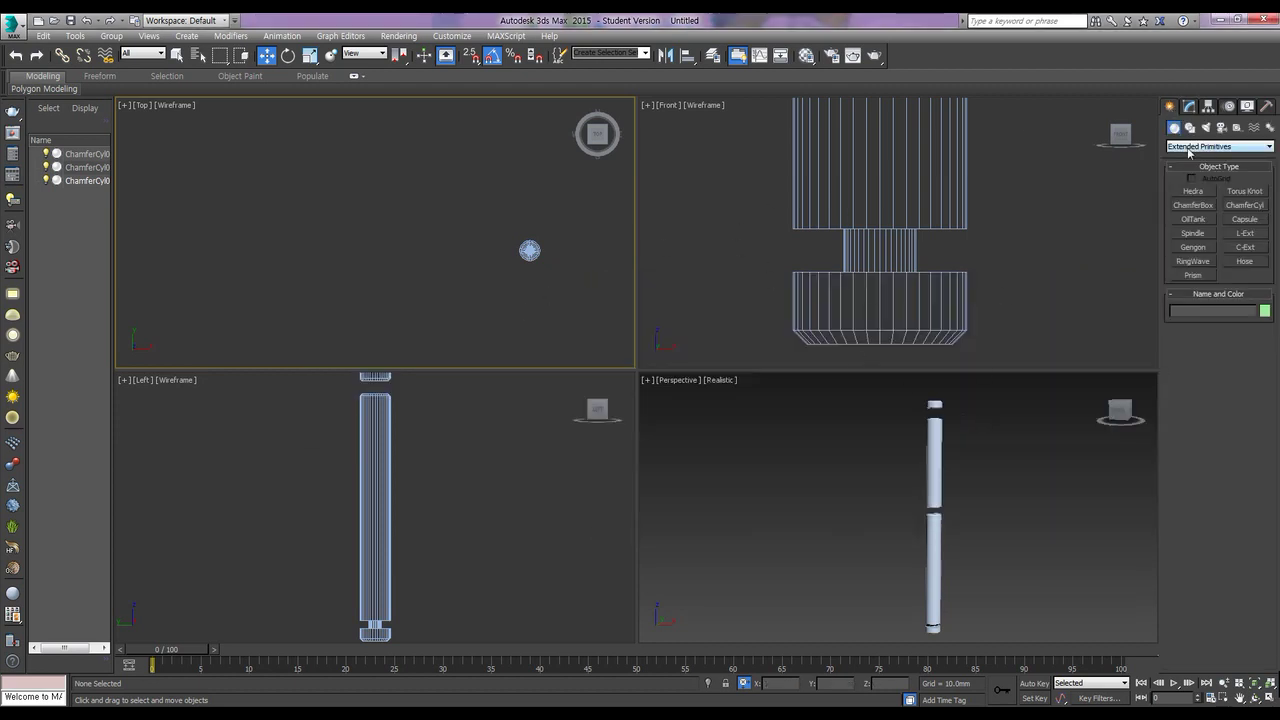
click(1190, 148)
click(1195, 149)
click(1192, 205)
drag(563, 314, 331, 140)
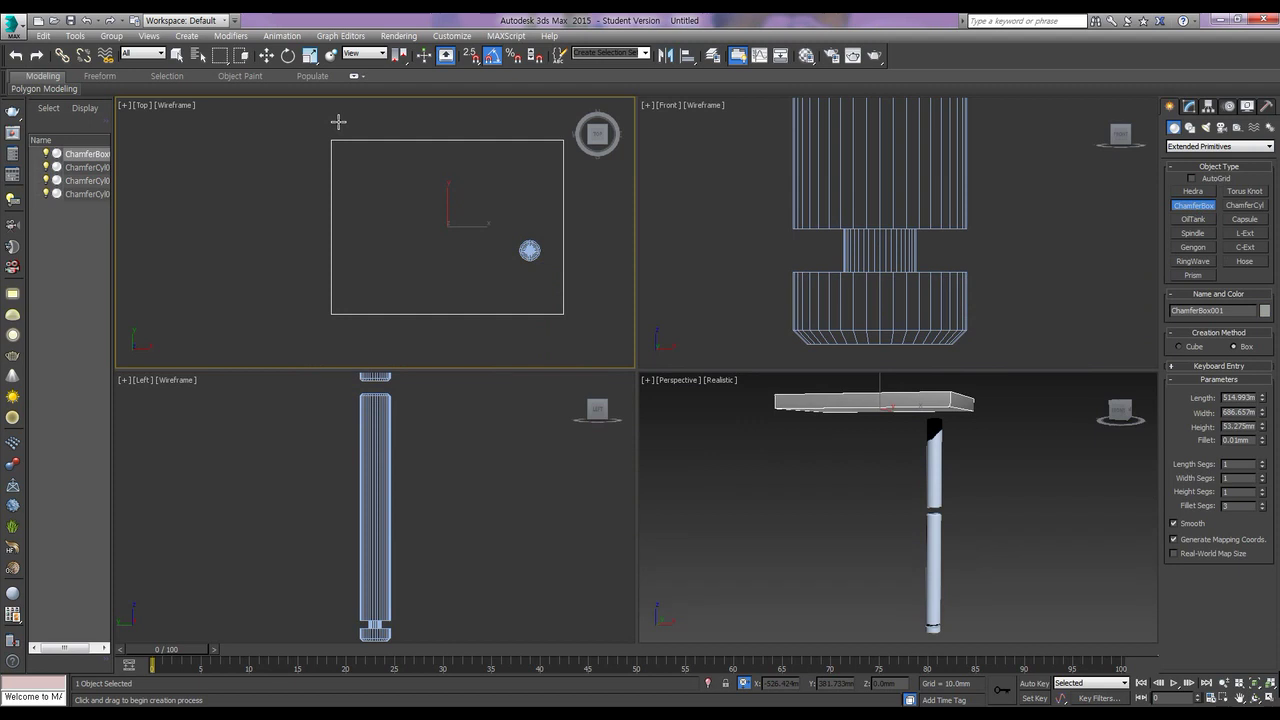
click(338, 121)
click(338, 113)
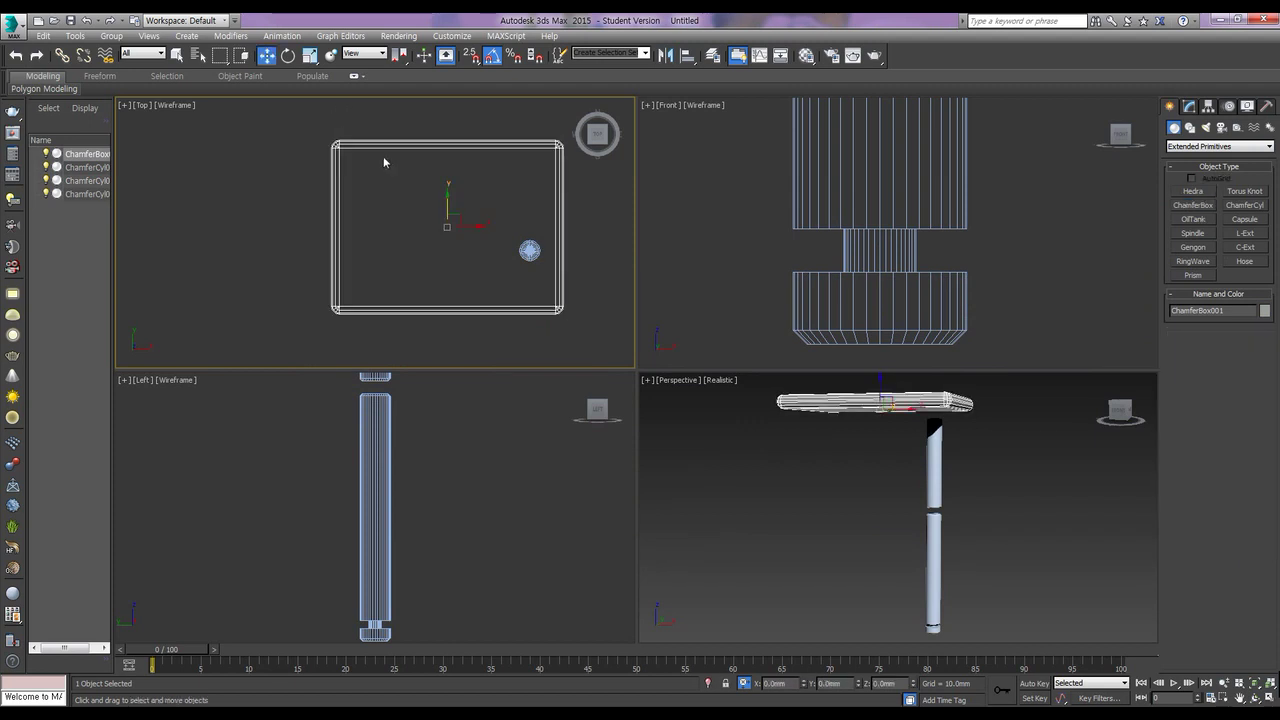
key(w)
Step: Set the ChamferBox to length 1200 mm, width 1200 mm, height 30 mm and fillet 3 mm, following the tabletop size in the Notepad notes
click(1190, 106)
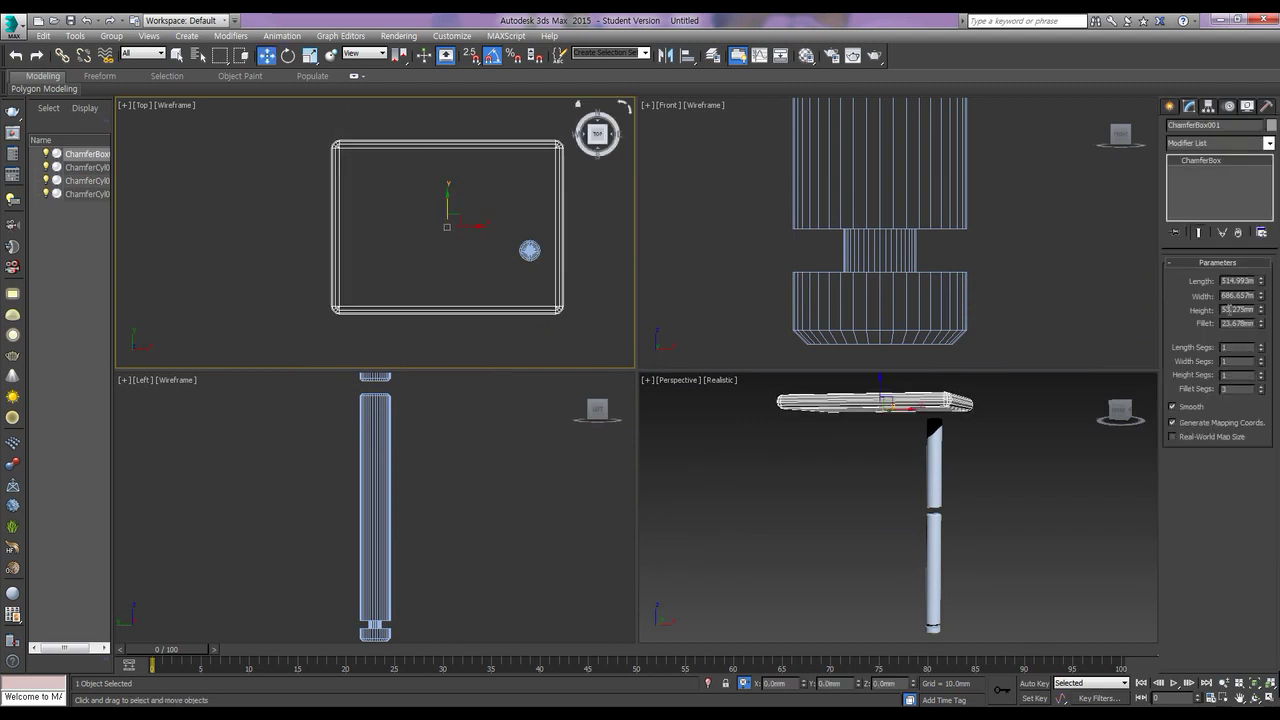
click(1247, 281)
key(alt+Tab)
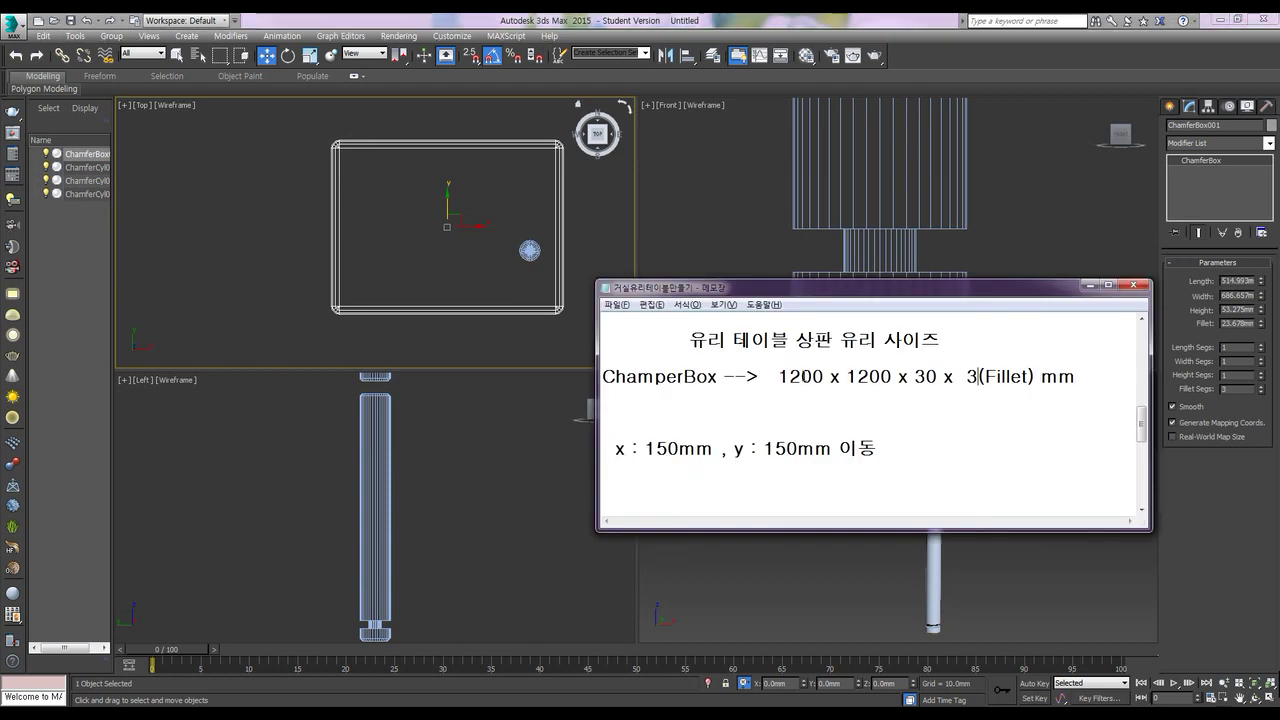
drag(780, 377, 982, 383)
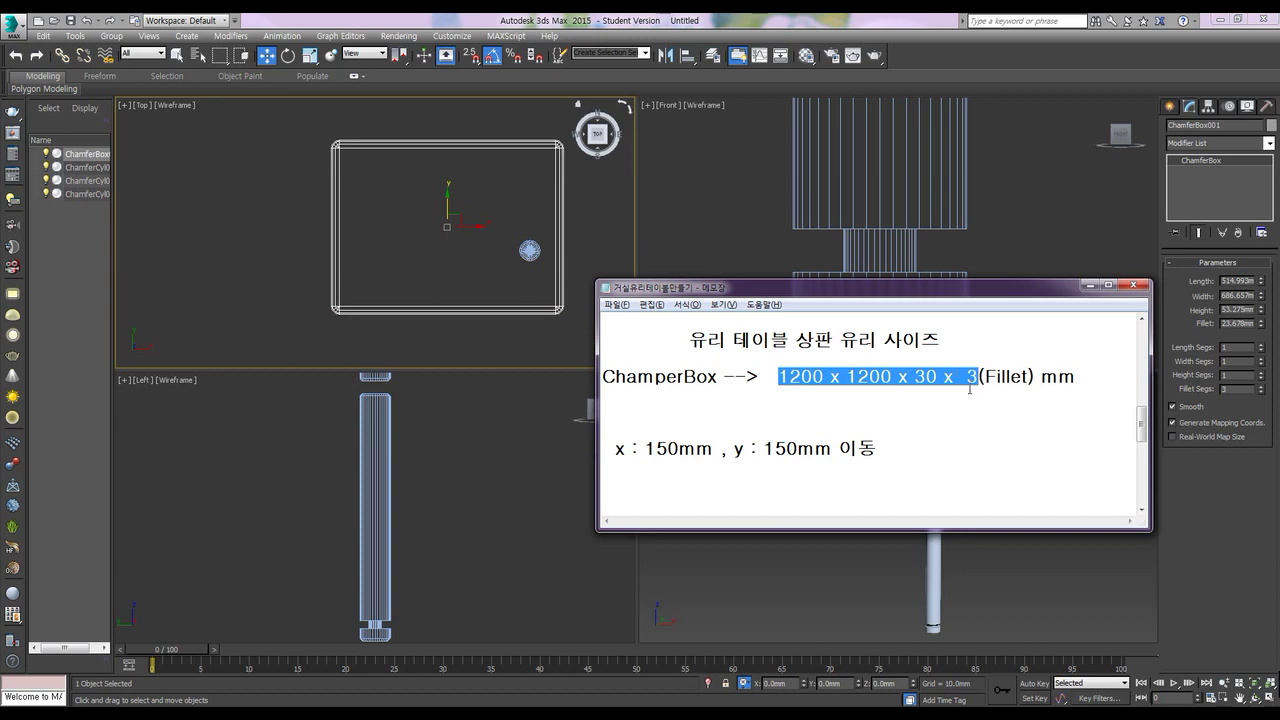
key(alt+Tab)
double_click(1237, 281)
text(12)
key(Tab)
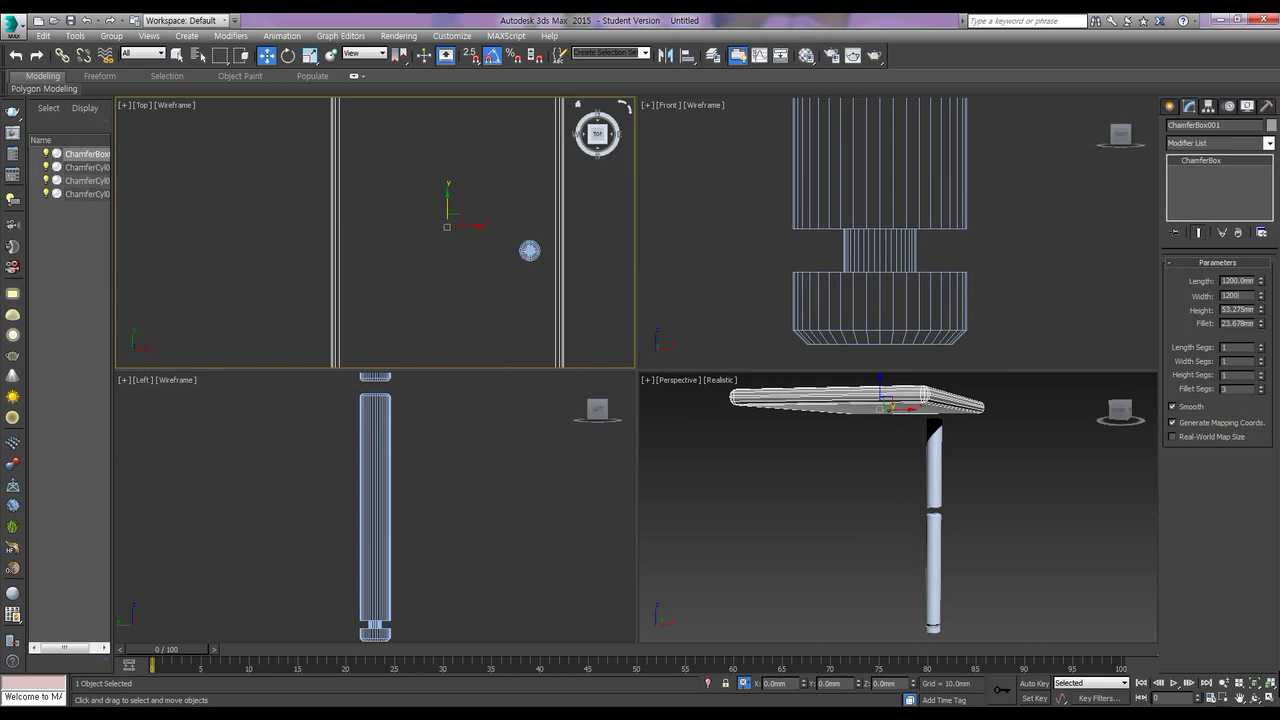
key(Tab)
text(30)
key(Tab)
text(3)
key(Return)
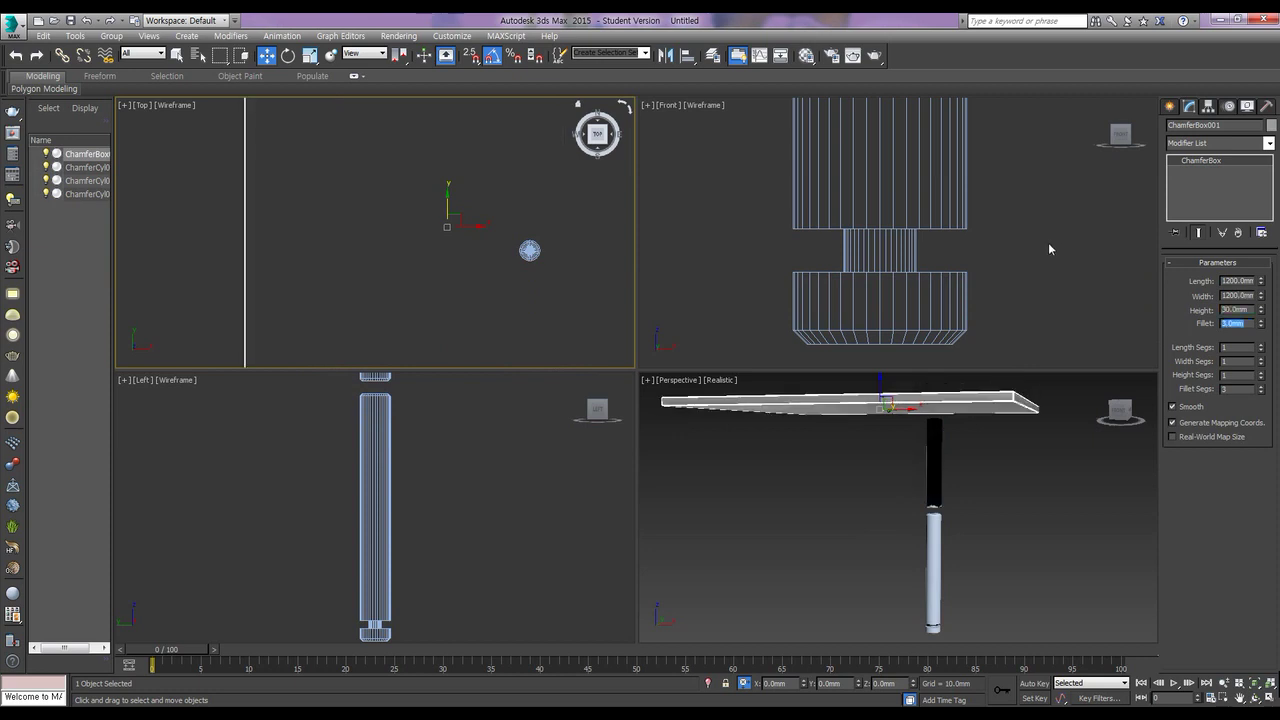
Step: Set the tabletop's length and width segments to 30 and its height segments to 1
double_click(1232, 348)
text(30)
key(Tab)
text(30)
key(Tab)
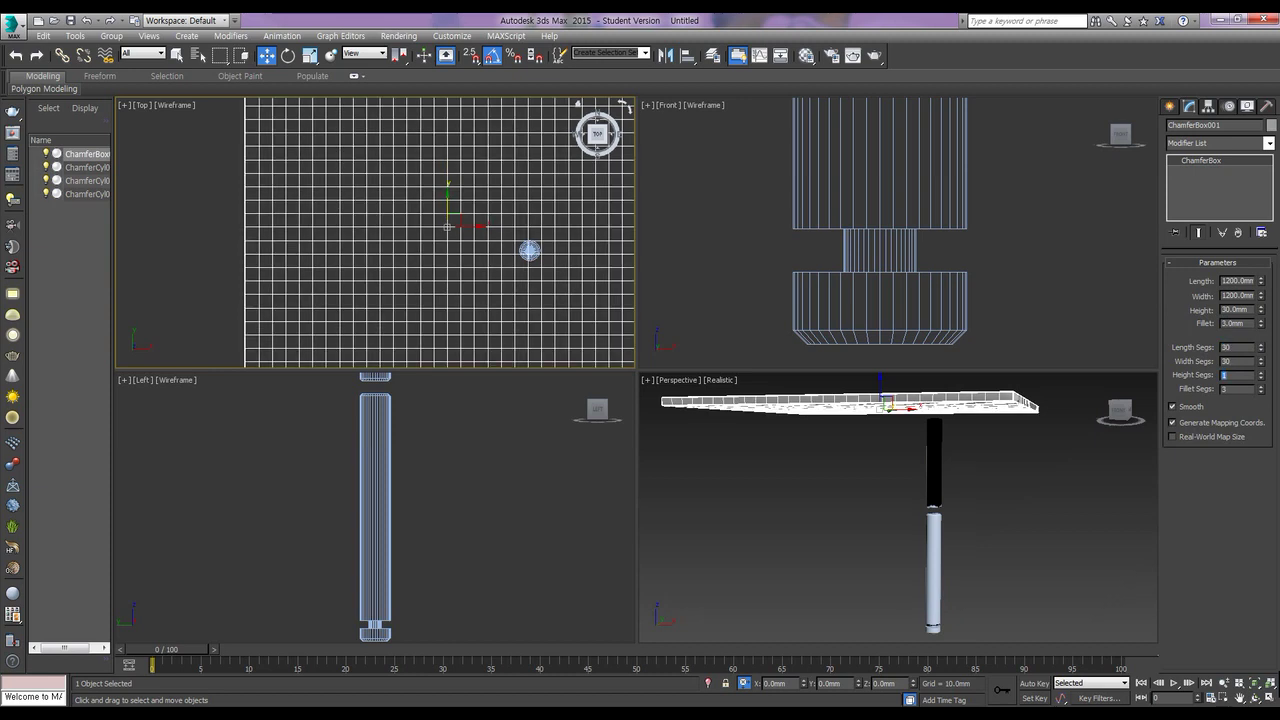
text(1)
key(Return)
Step: With the Move tool active, select the three chamfer-cylinder parts of the leg without the tabletop
right_click(512, 229)
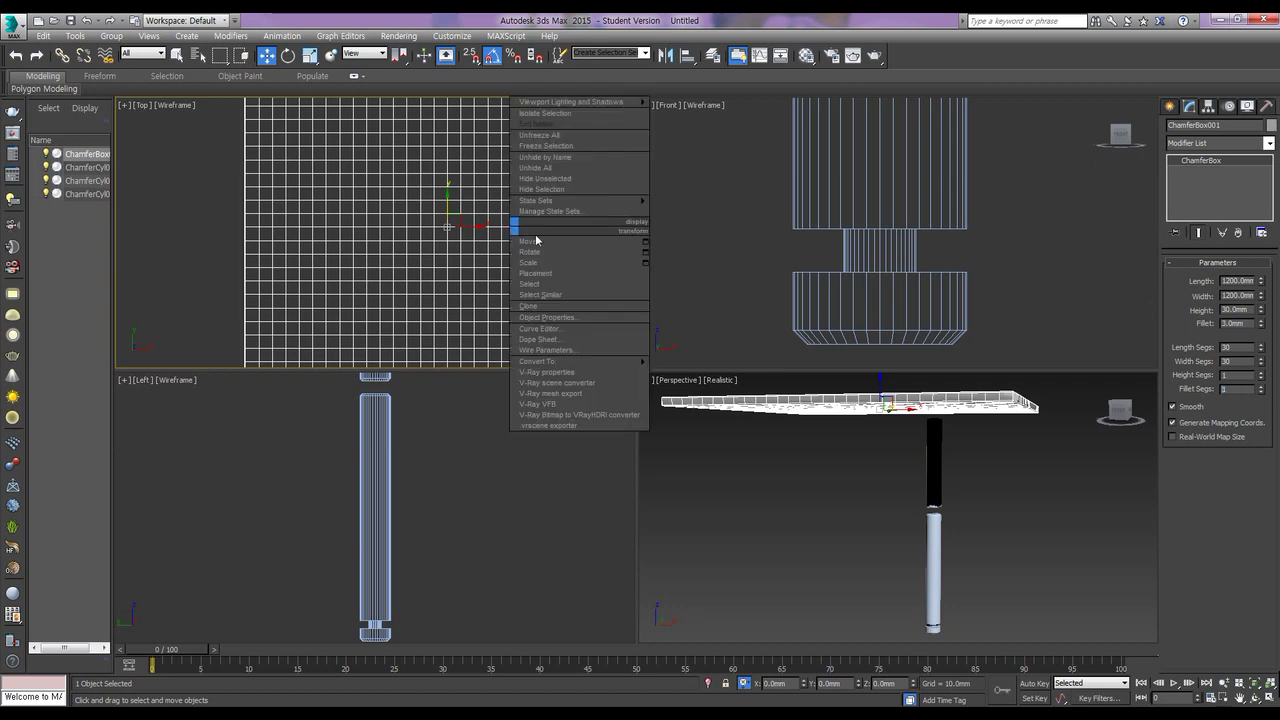
click(536, 241)
middle_drag(504, 229, 442, 229)
scroll(443, 230, down, 3)
scroll(443, 230, up, 3)
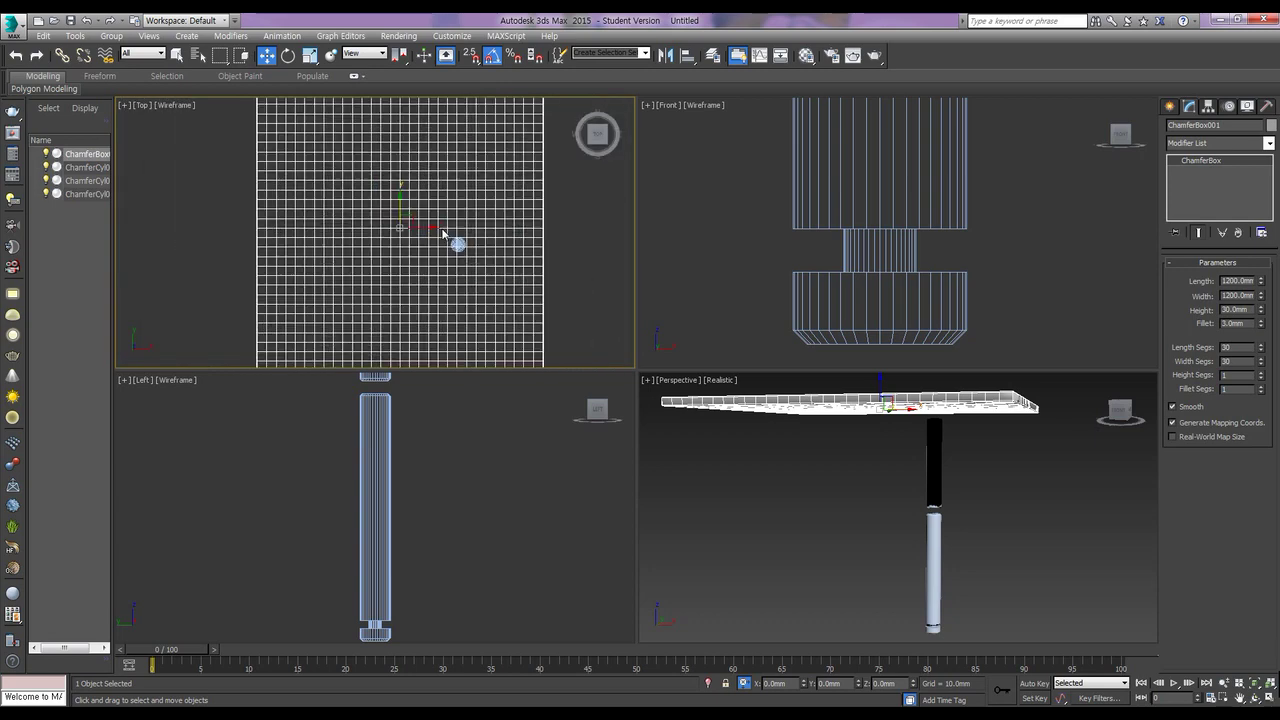
click(465, 250)
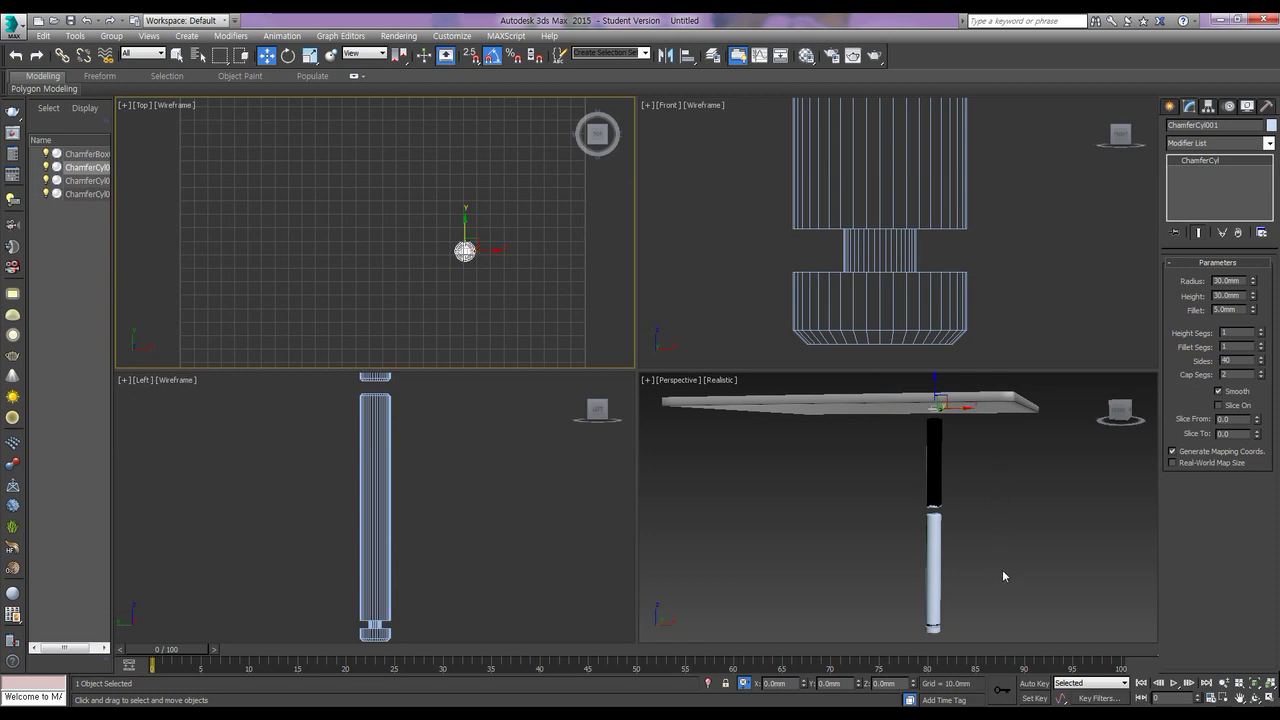
drag(998, 610, 893, 459)
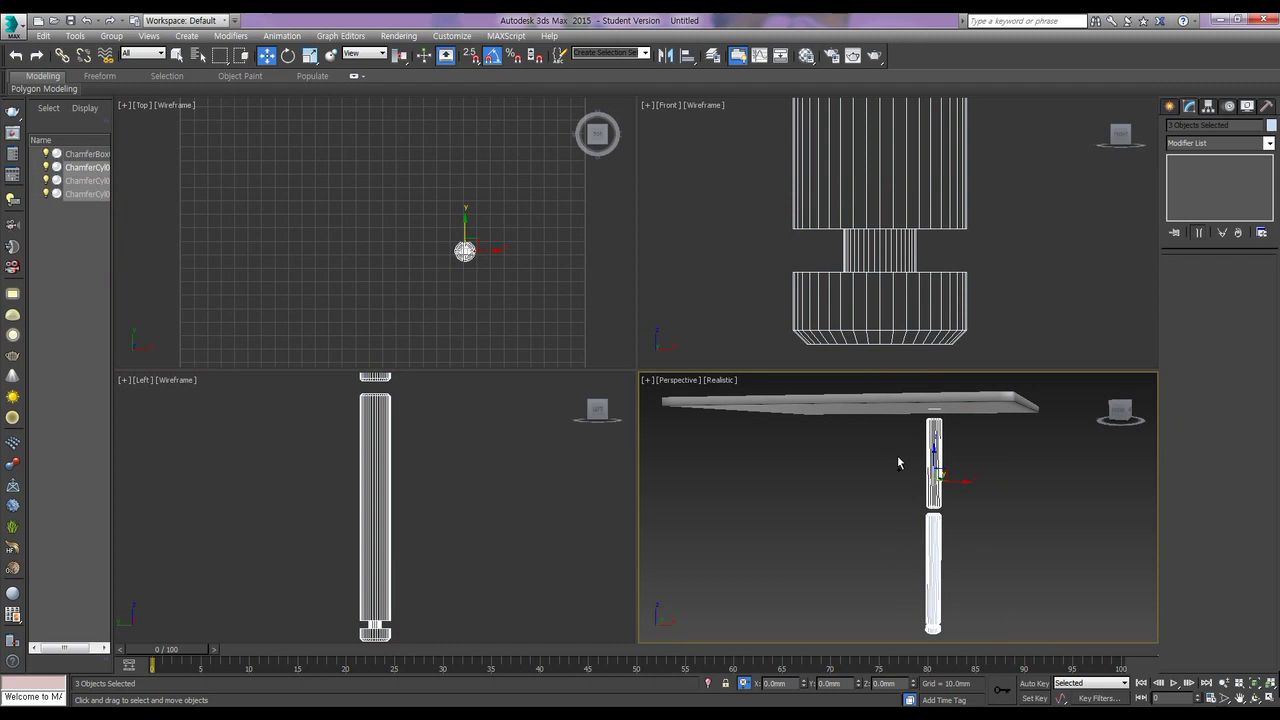
middle_drag(572, 486, 466, 509)
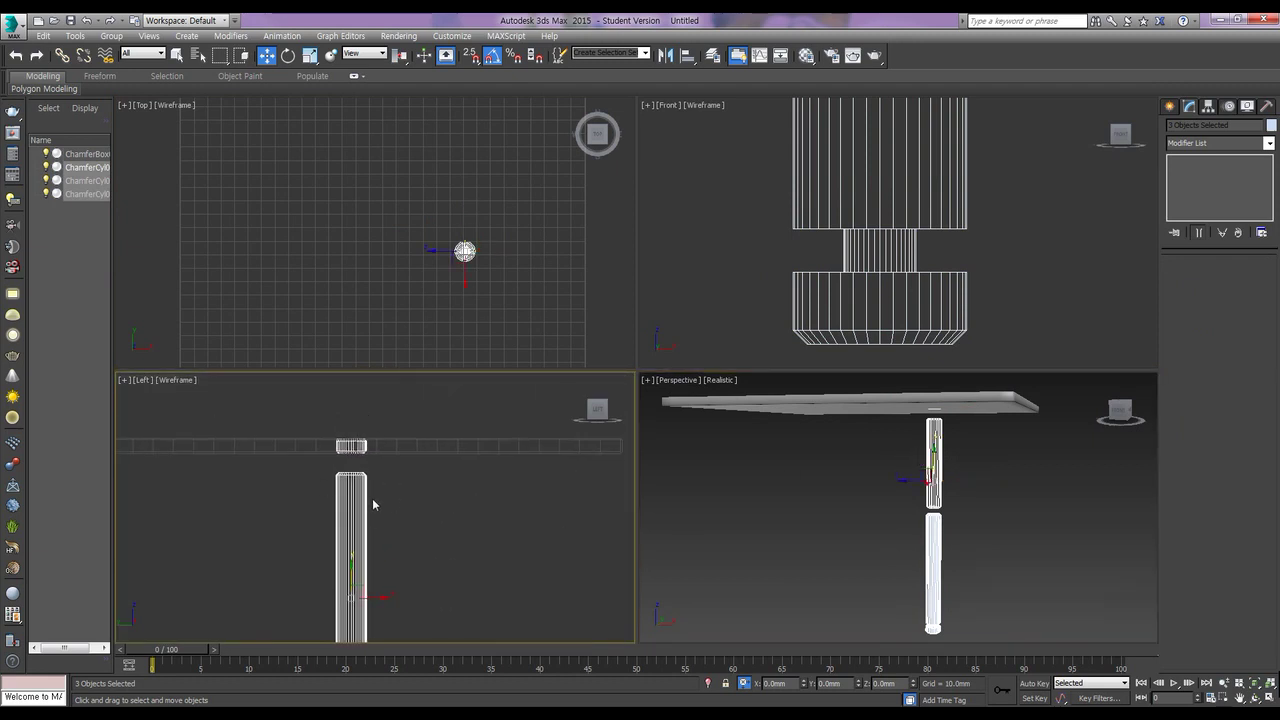
scroll(406, 441, up, 5)
key(alt+a)
click(389, 434)
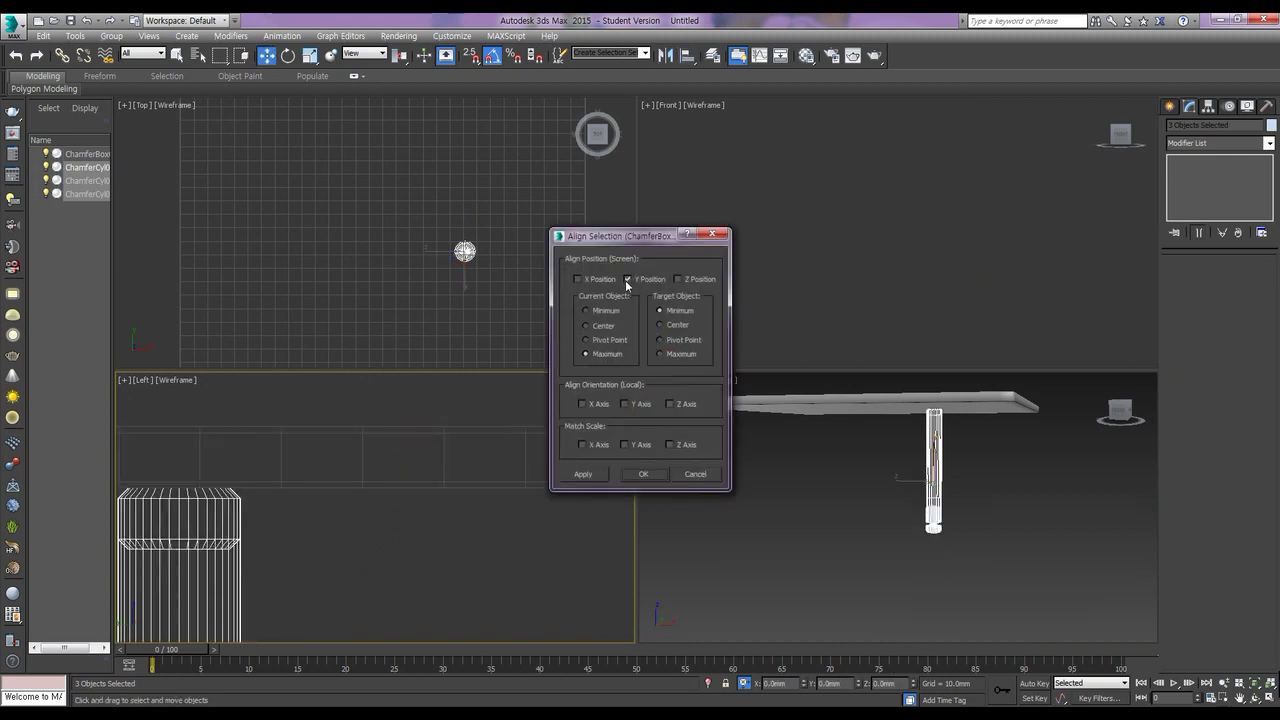
click(695, 475)
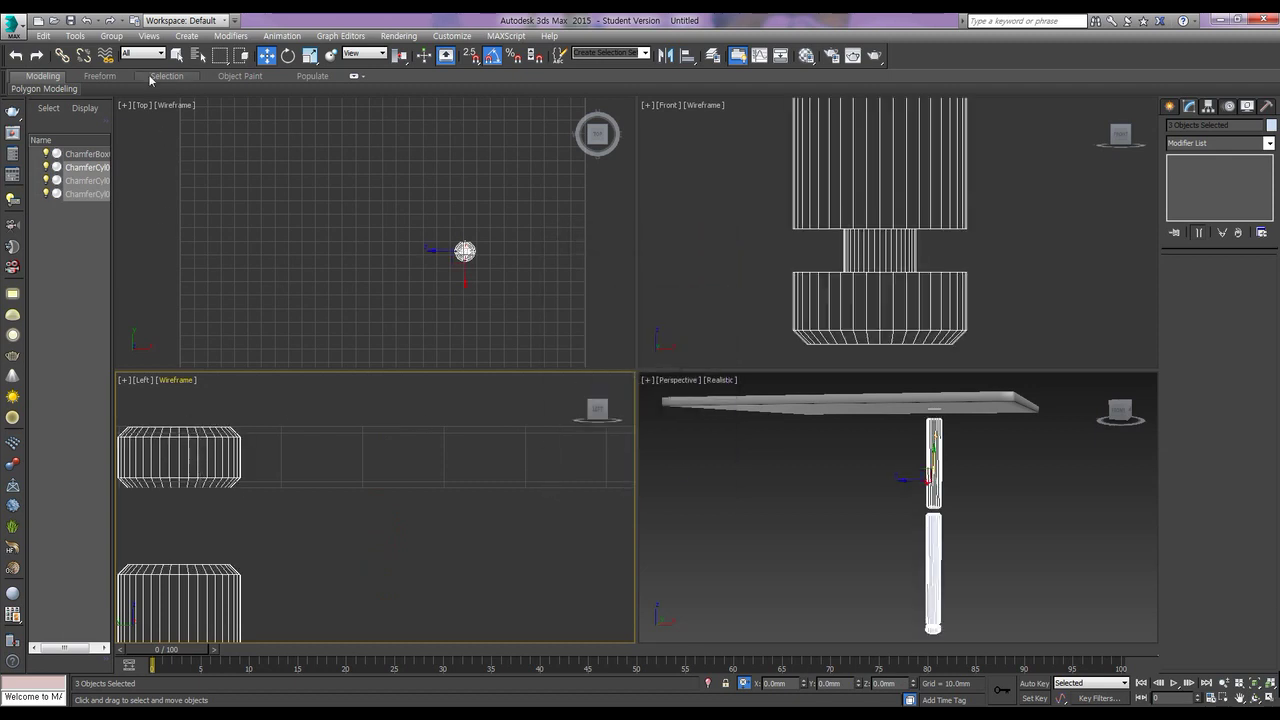
Step: Group the three selected leg parts under the name 유리테이블 다리
click(111, 35)
click(125, 48)
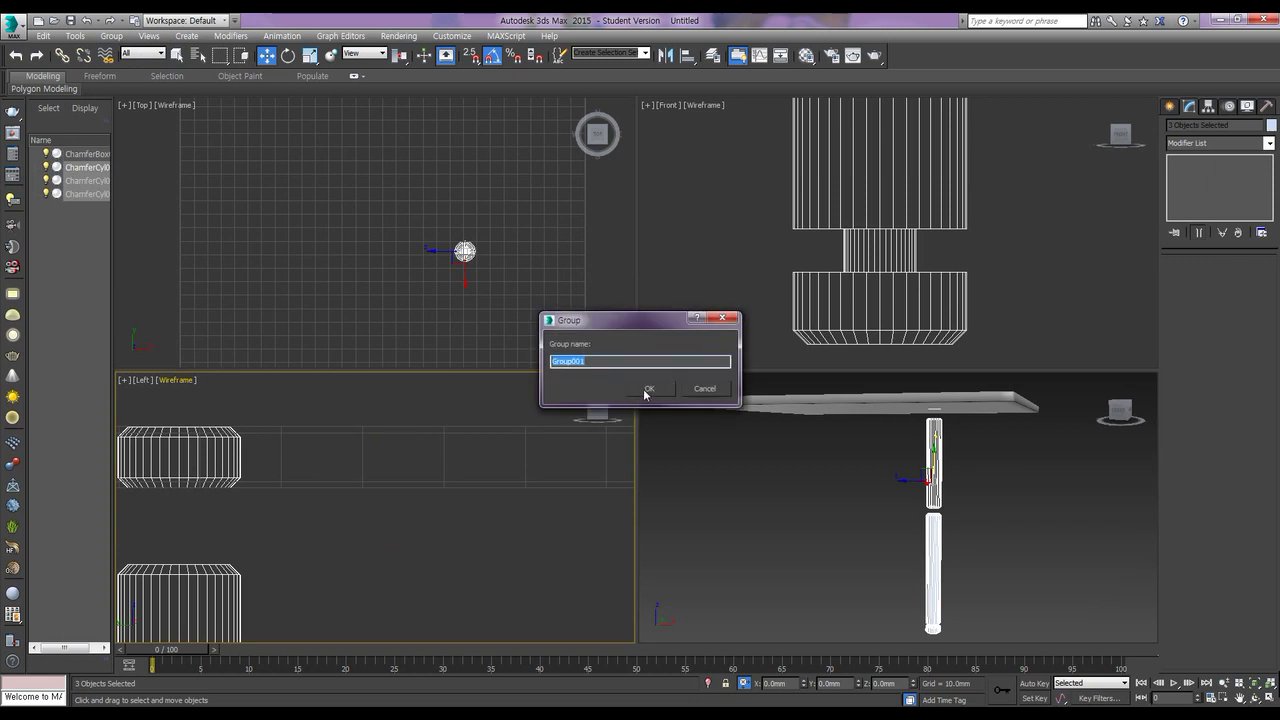
text(유리테이블 다리)
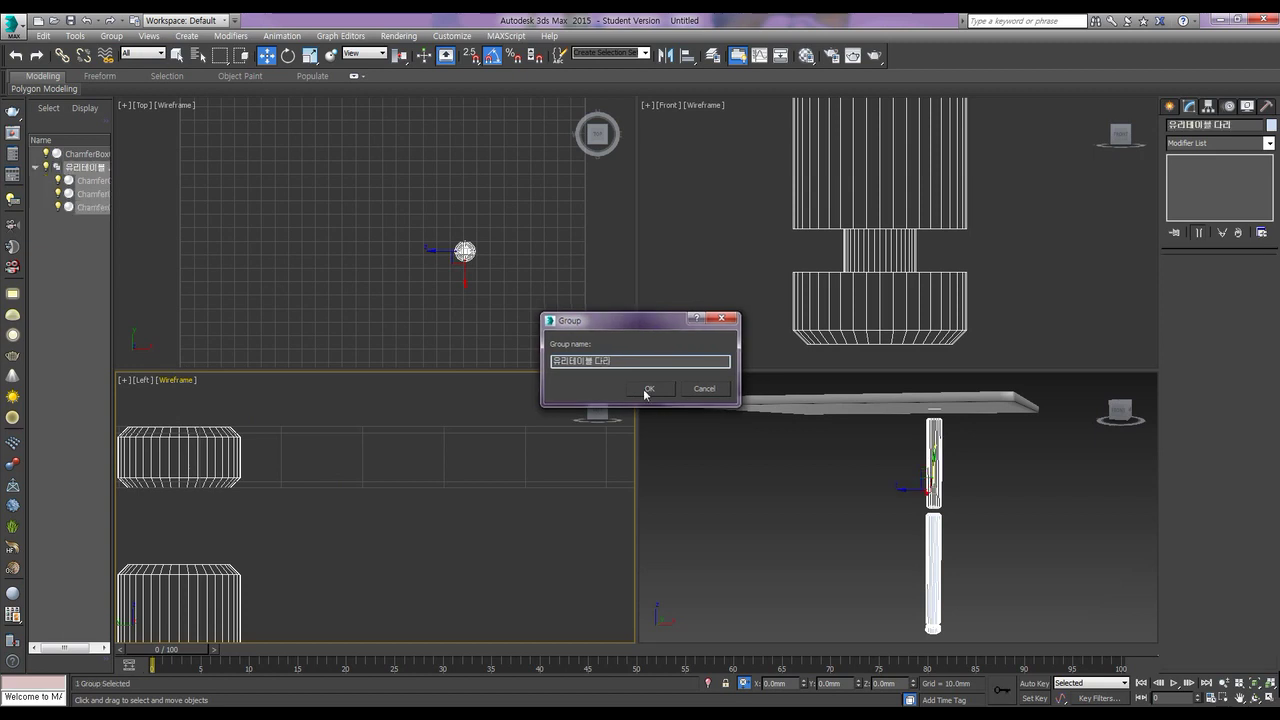
click(648, 387)
Step: Align the leg group to the tabletop in the left view on Y Position, matching its Maximum to the tabletop's Minimum
key(alt+a)
click(284, 430)
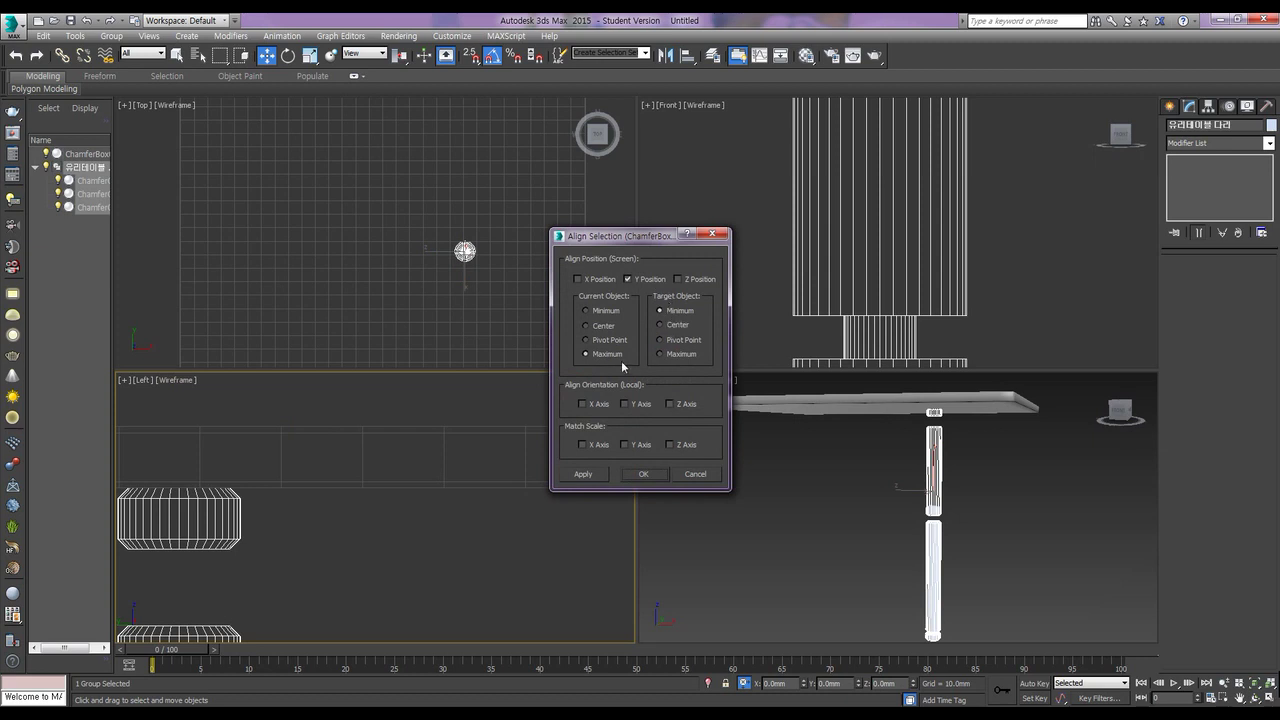
click(612, 311)
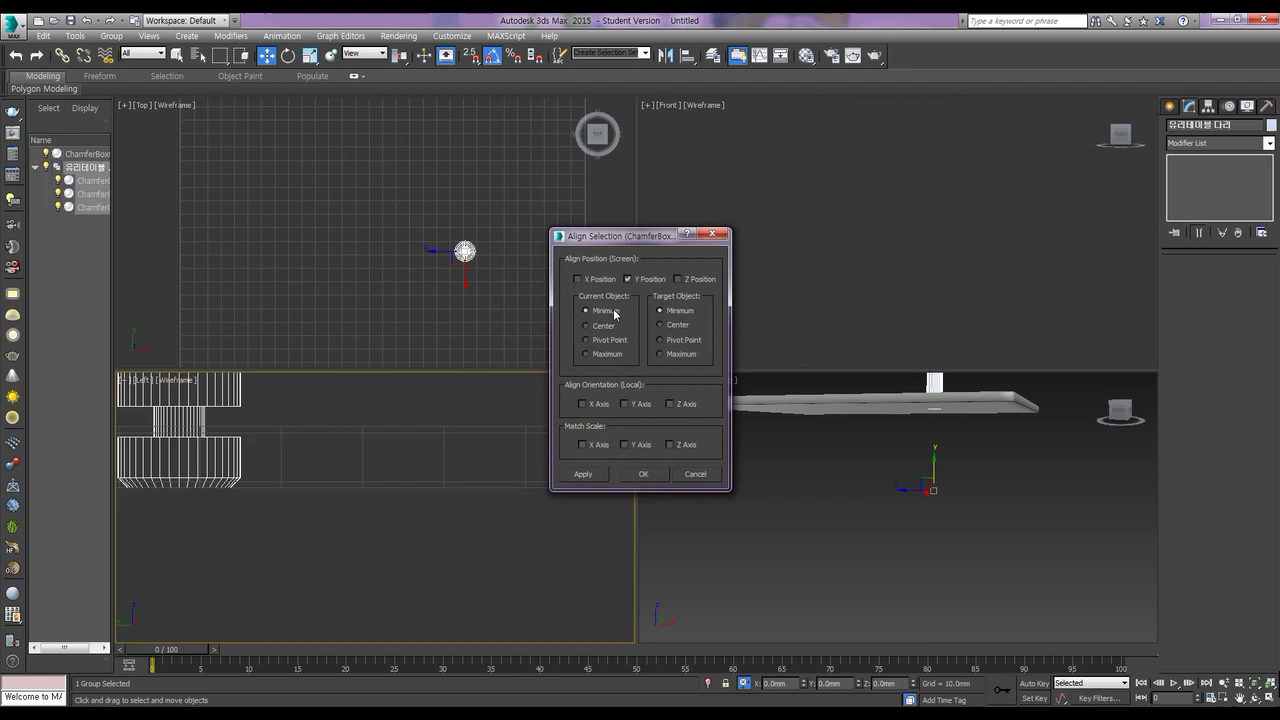
click(617, 356)
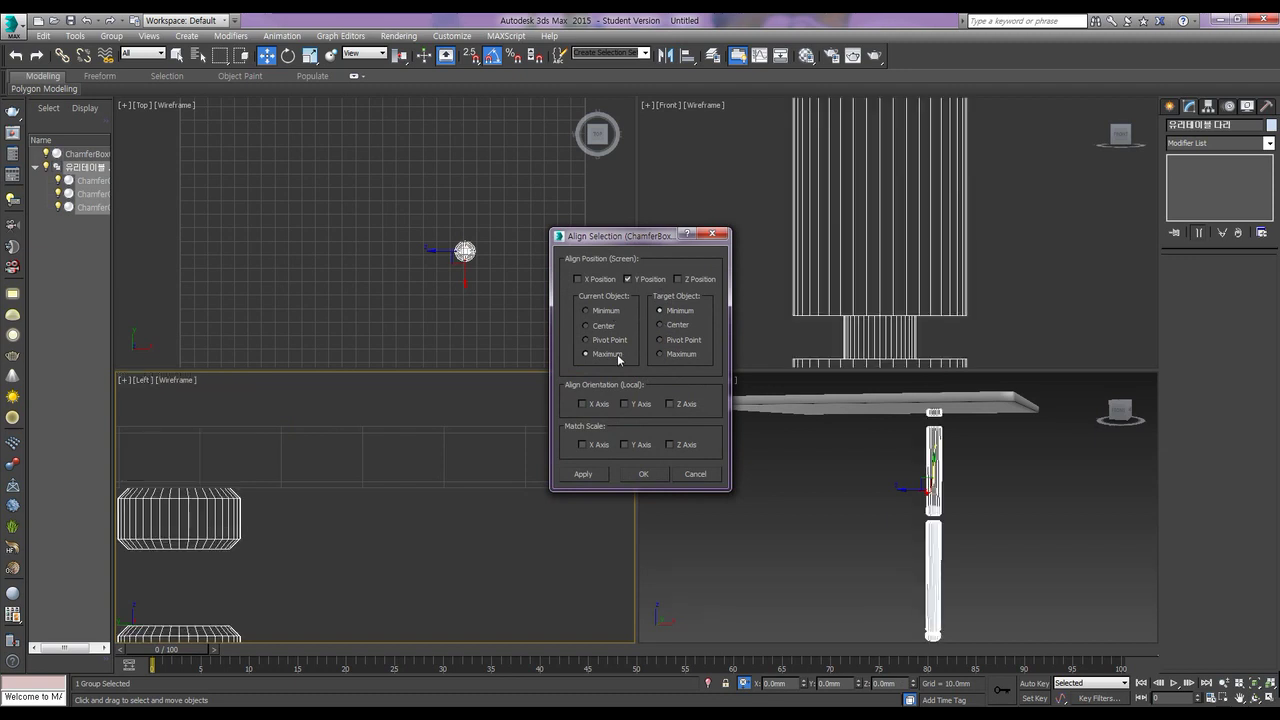
click(641, 474)
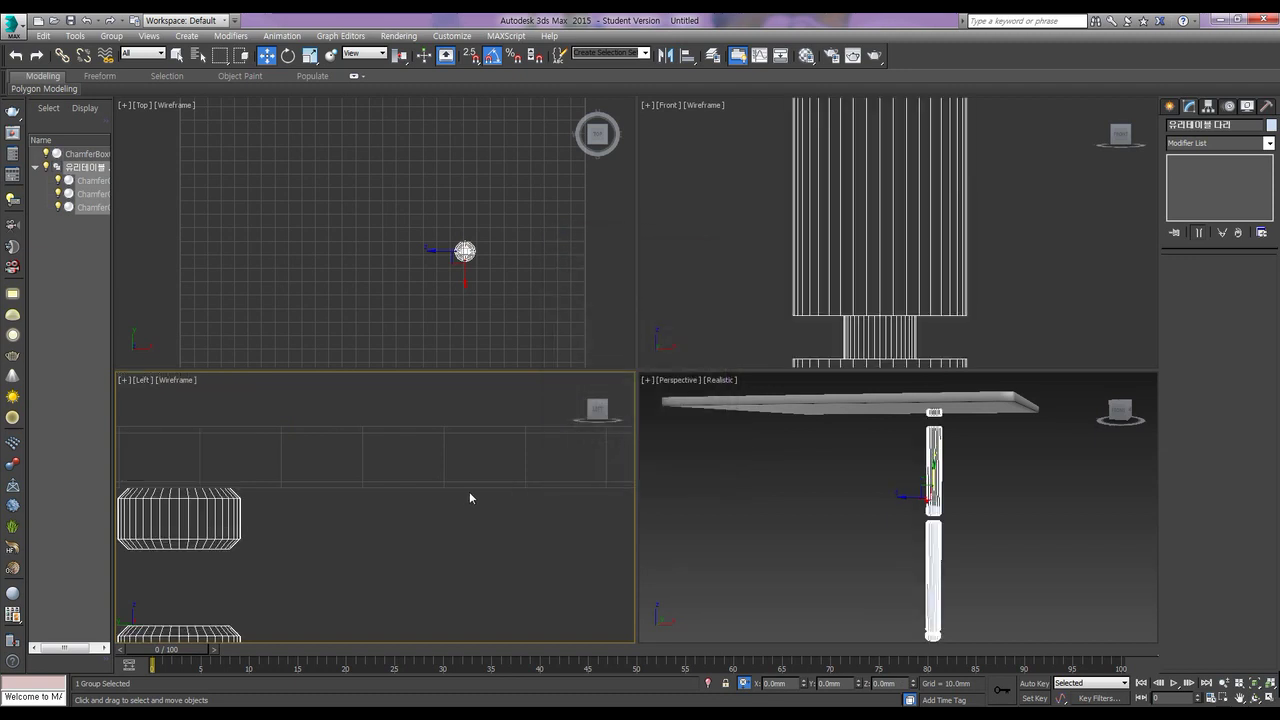
Step: Align the leg group to the tabletop in the top view on X and Y Position, matching its Center to the tabletop's Minimum
middle_drag(450, 494, 519, 507)
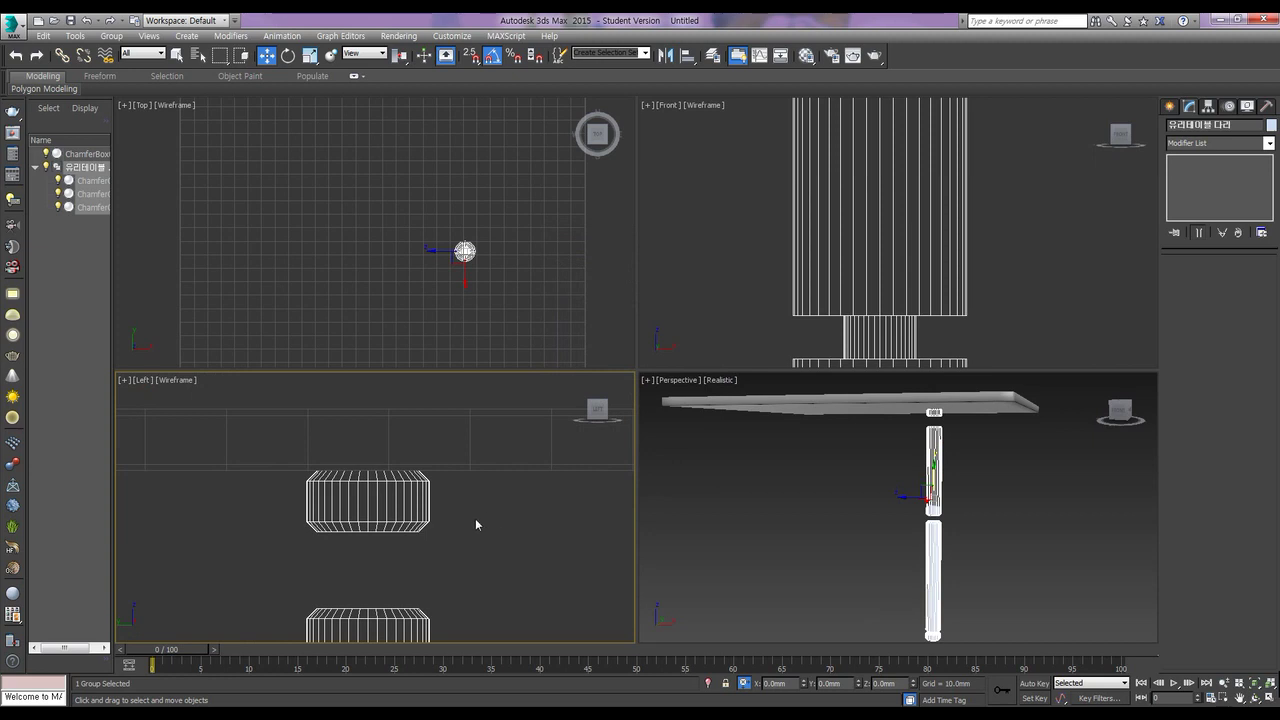
middle_drag(369, 432, 403, 410)
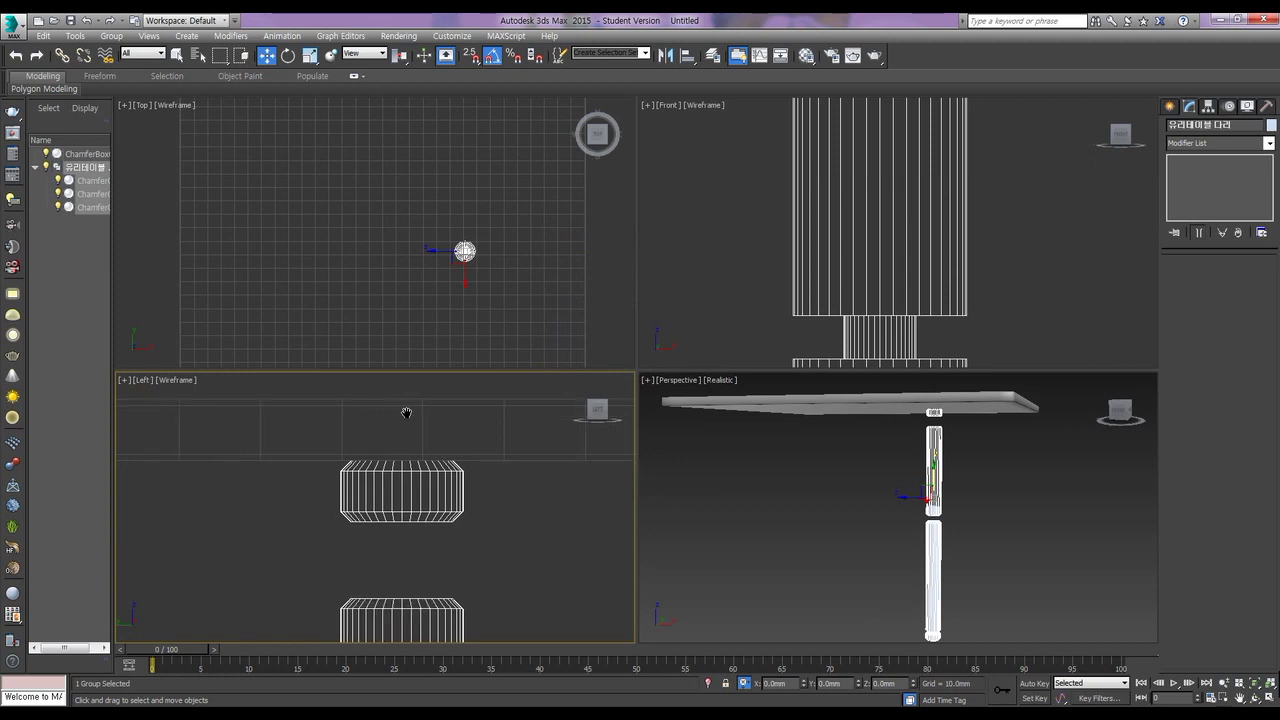
middle_click(513, 285)
middle_drag(513, 285, 494, 231)
key(alt+a)
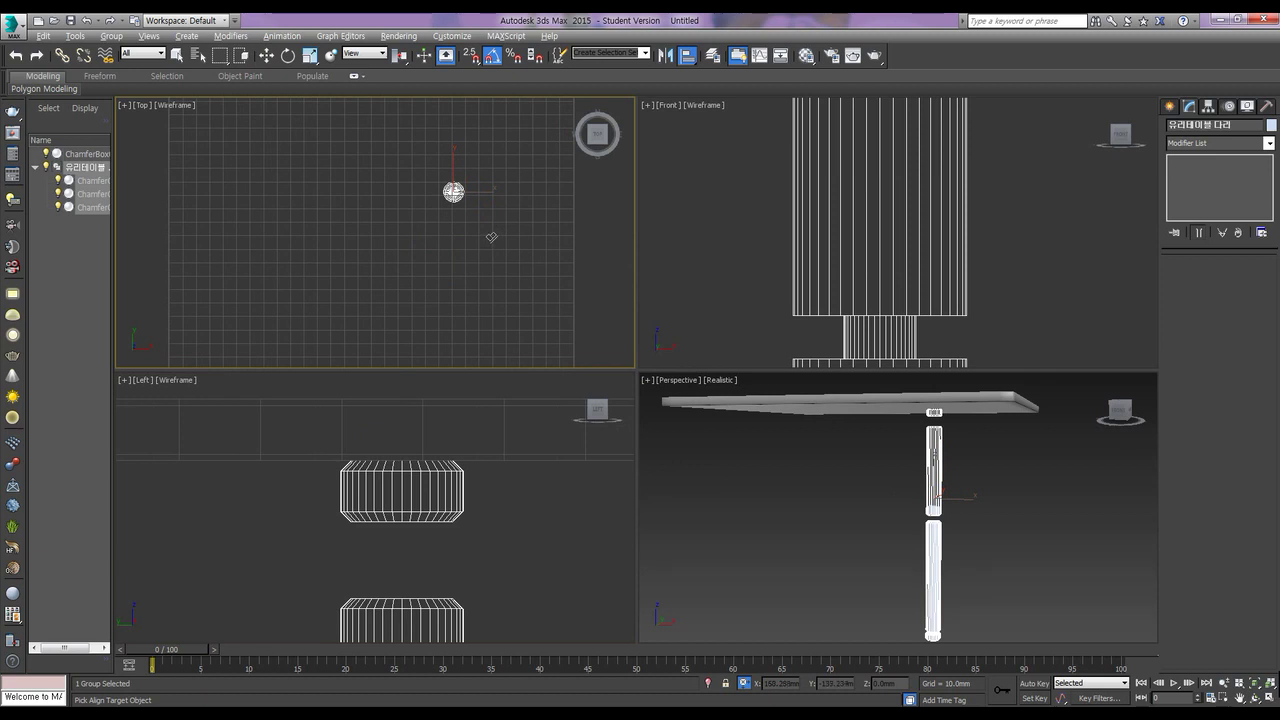
click(491, 237)
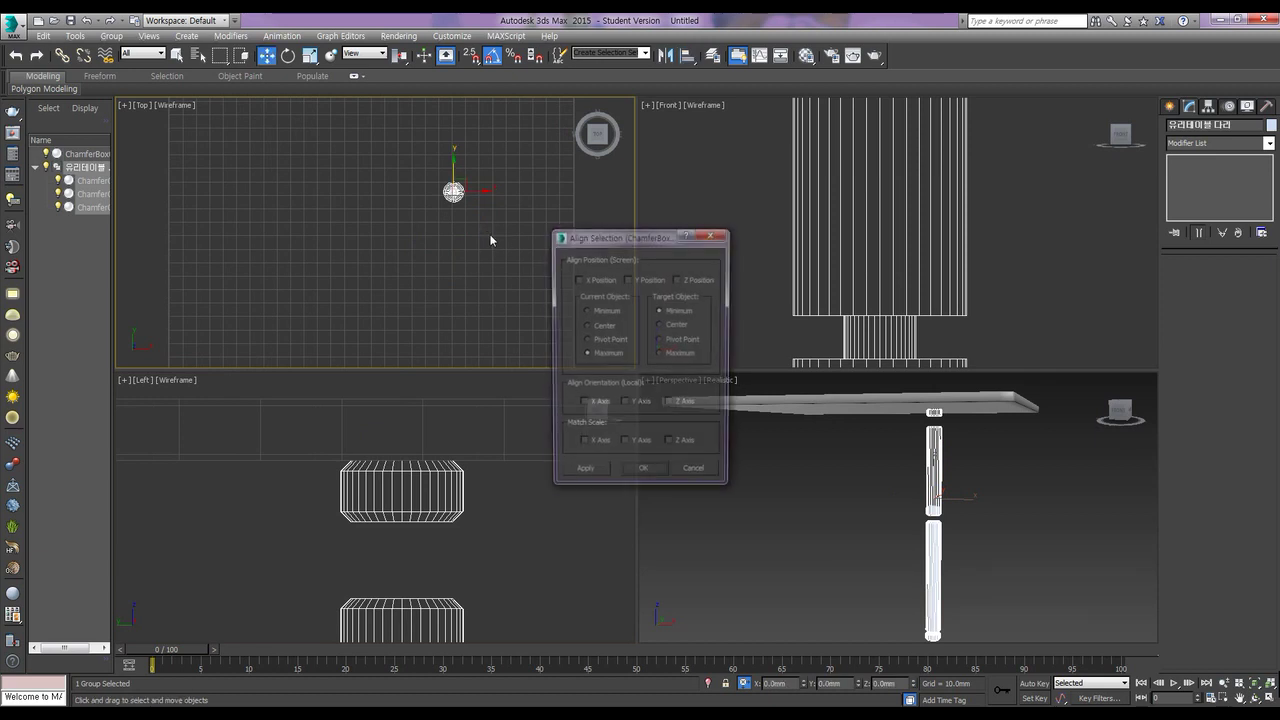
click(627, 280)
click(577, 279)
click(602, 314)
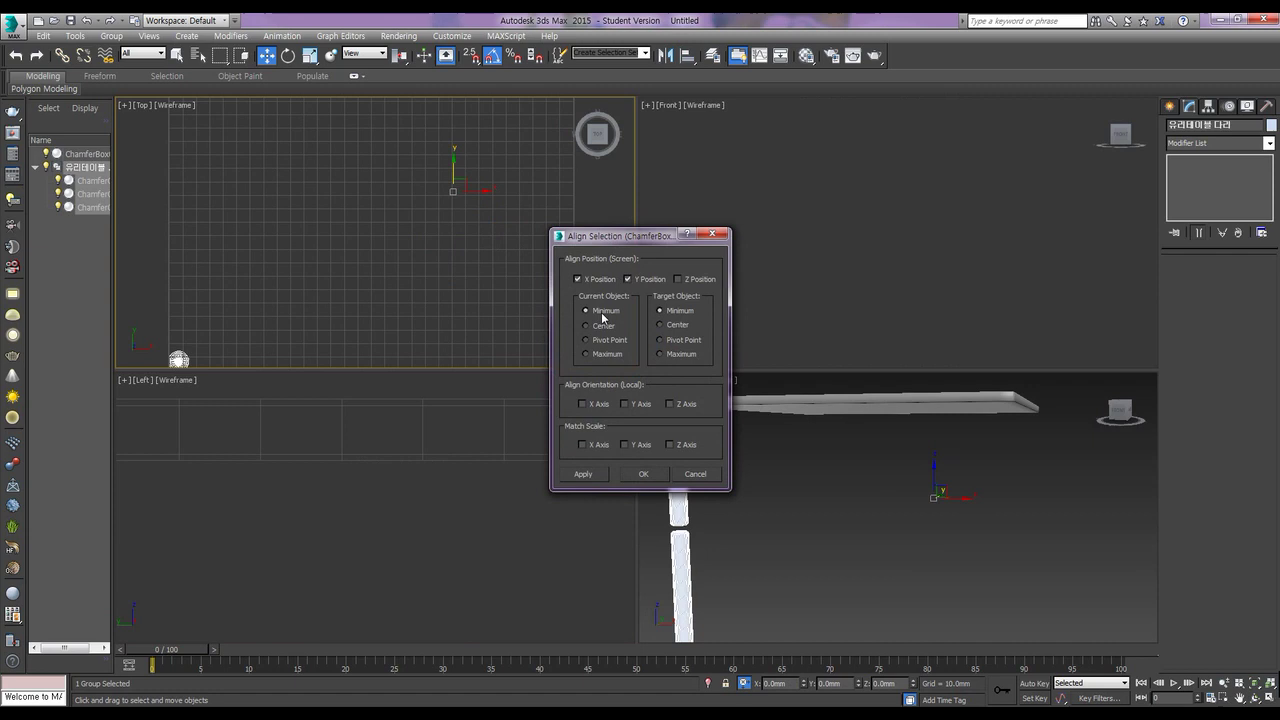
click(587, 325)
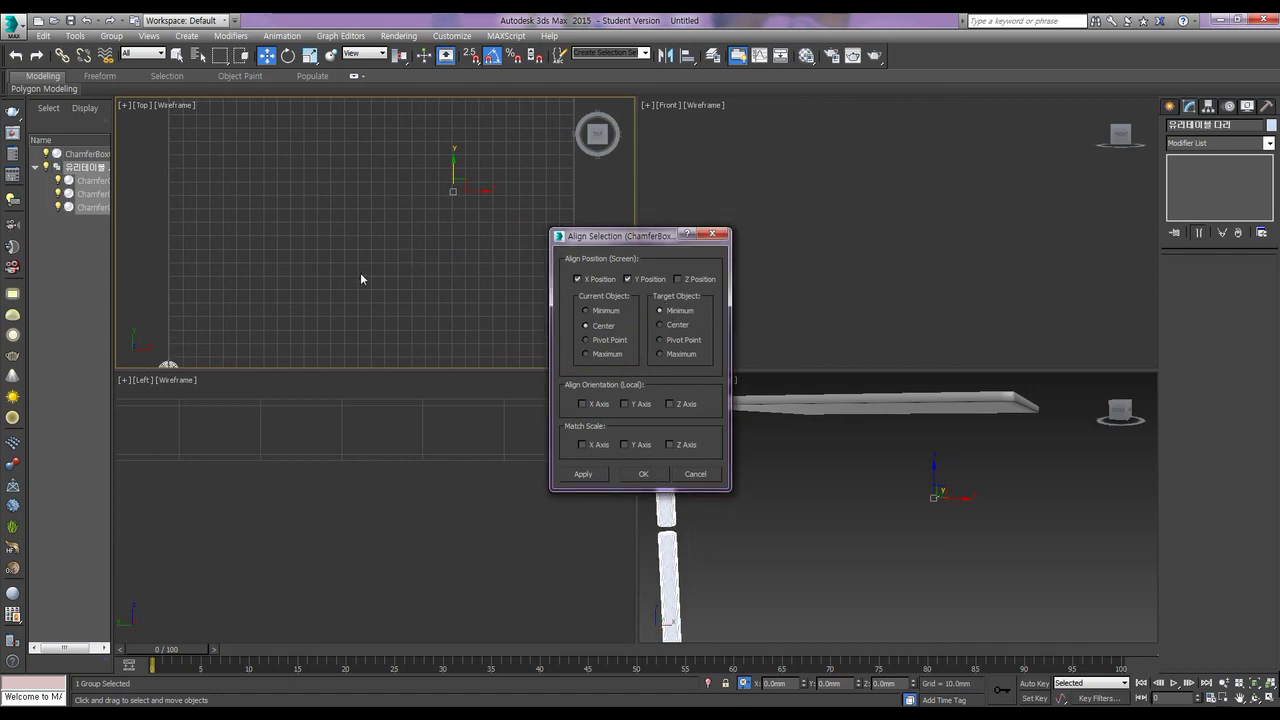
click(643, 474)
Step: Examine how the leg group sits at the tabletop's corner in the top and left views
scroll(250, 290, up, 5)
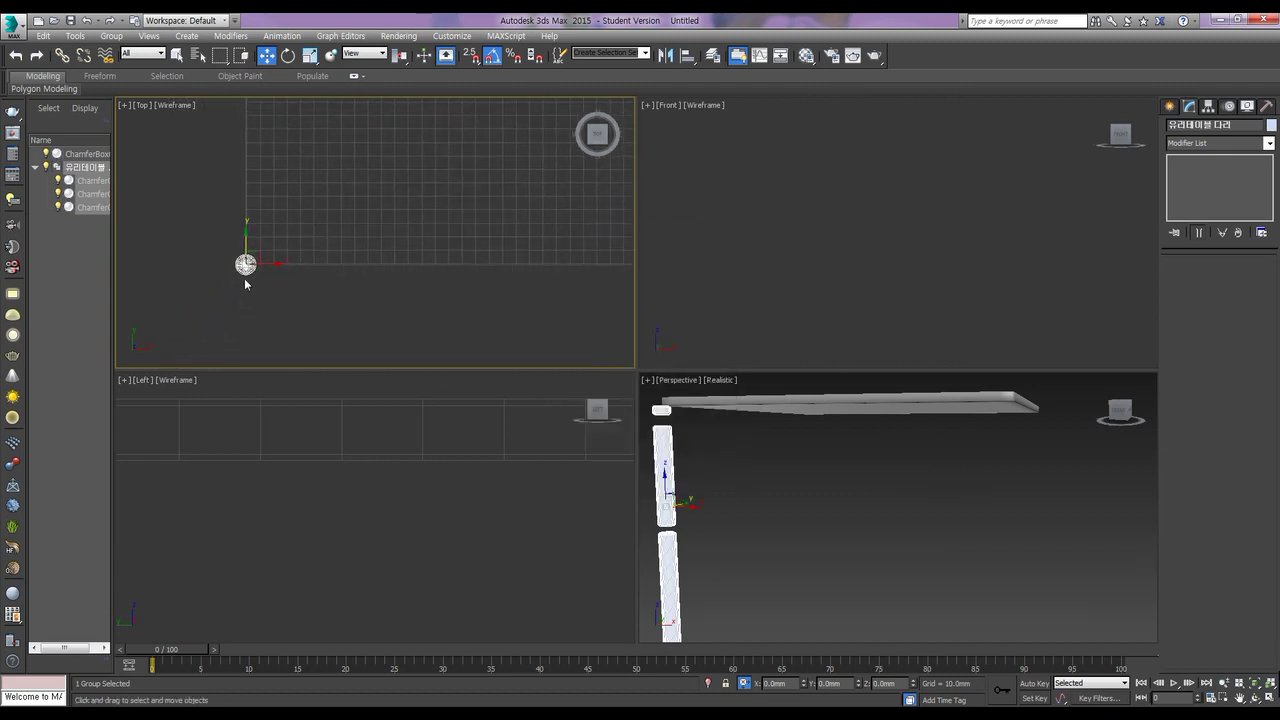
scroll(245, 285, up, 2)
middle_drag(280, 274, 297, 317)
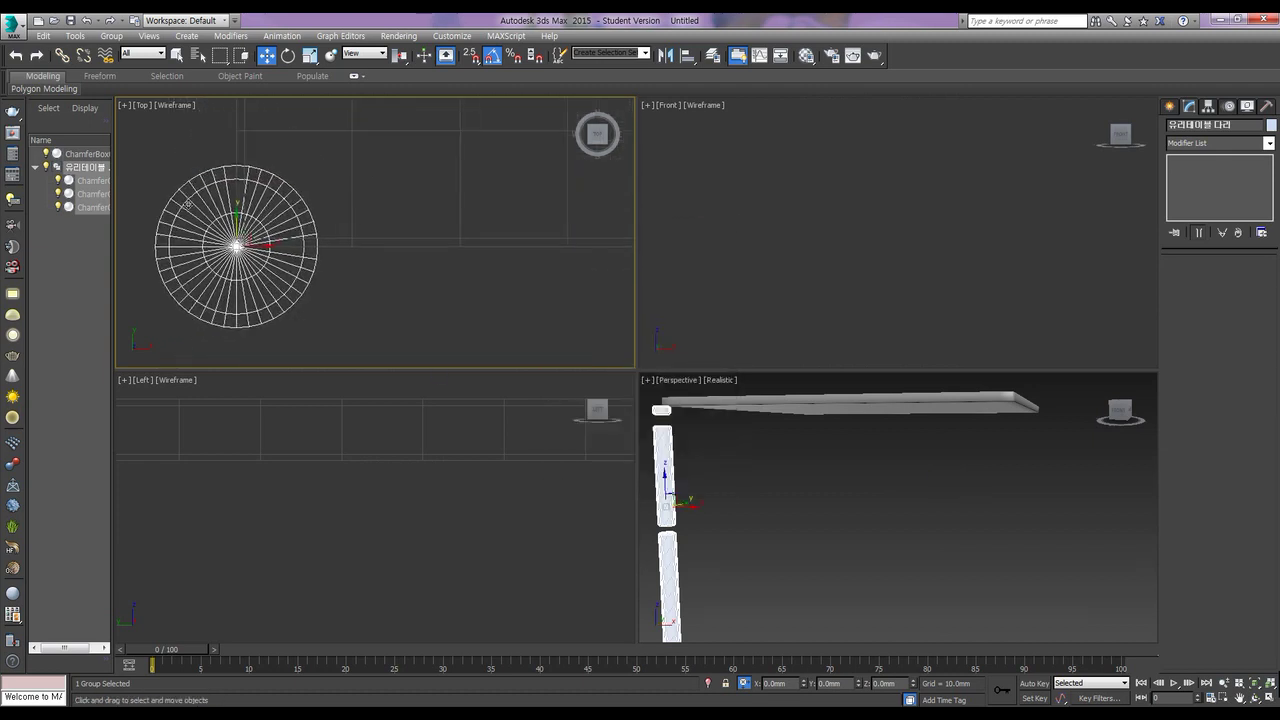
middle_drag(335, 236, 314, 246)
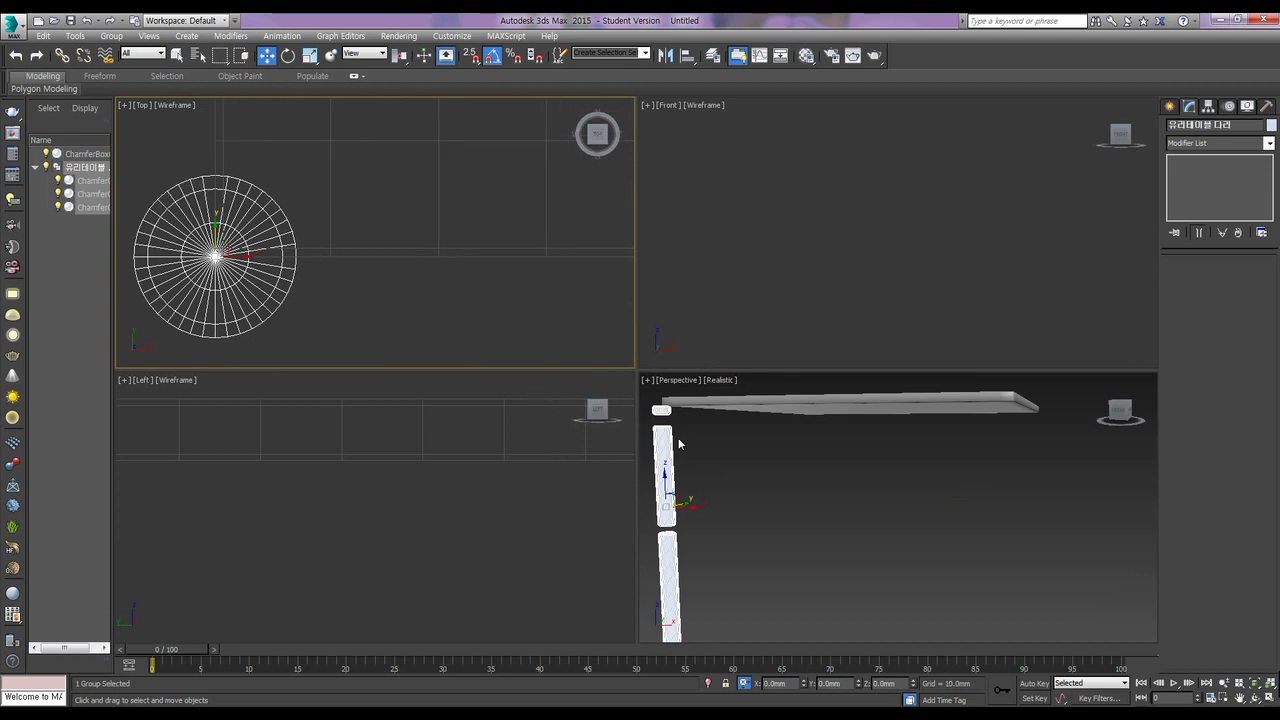
scroll(280, 457, down, 2)
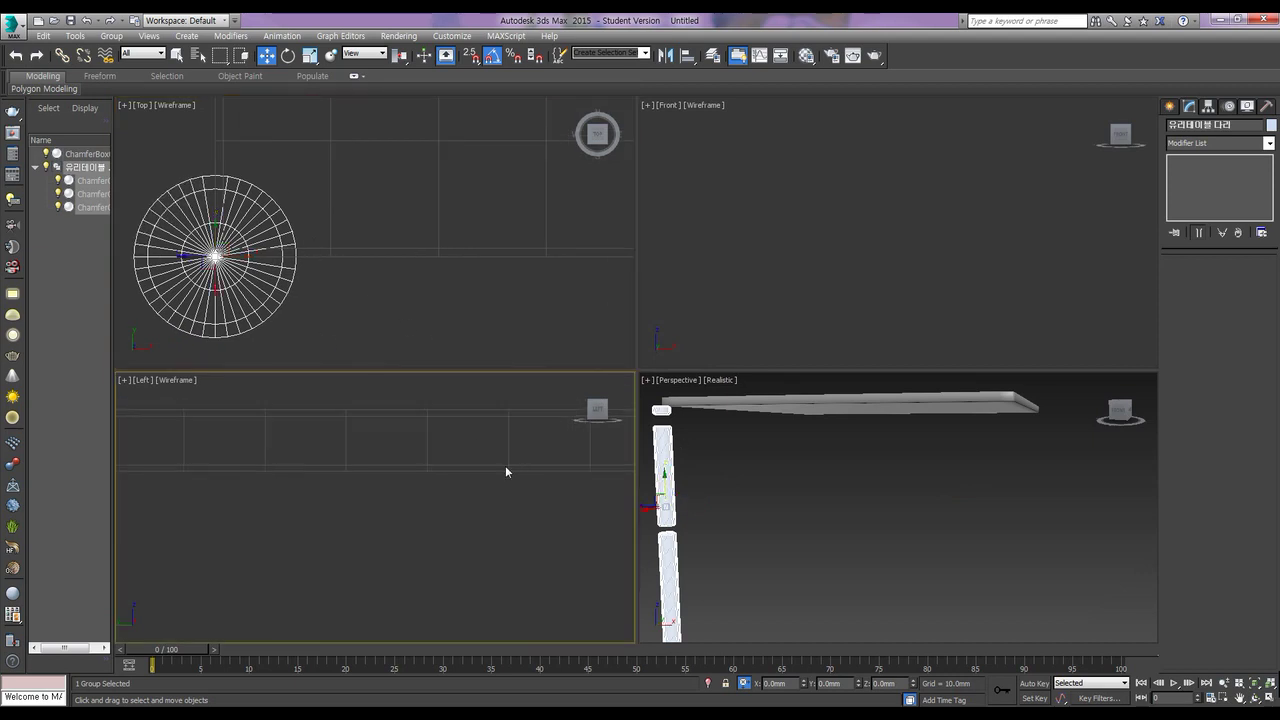
scroll(250, 480, down, 1)
middle_drag(529, 466, 348, 462)
scroll(412, 465, up, 2)
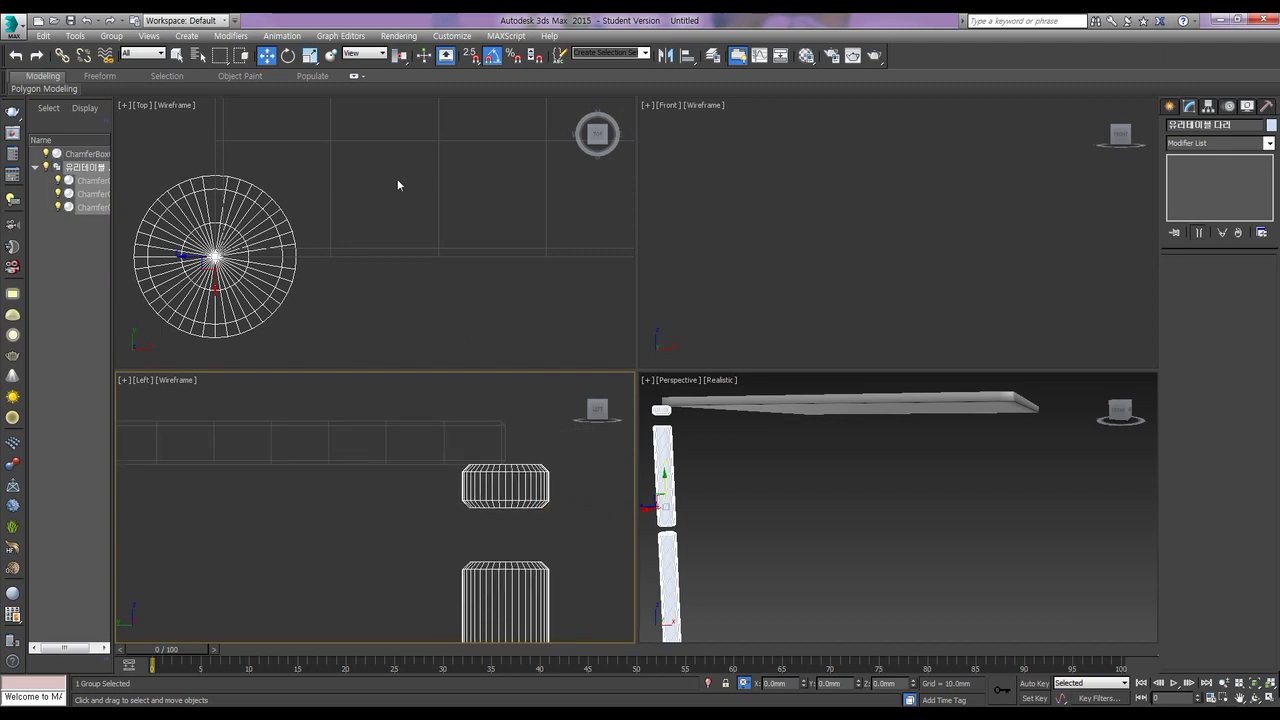
Step: Open the 유리테이블 다리 group to make its individual leg parts accessible
click(111, 35)
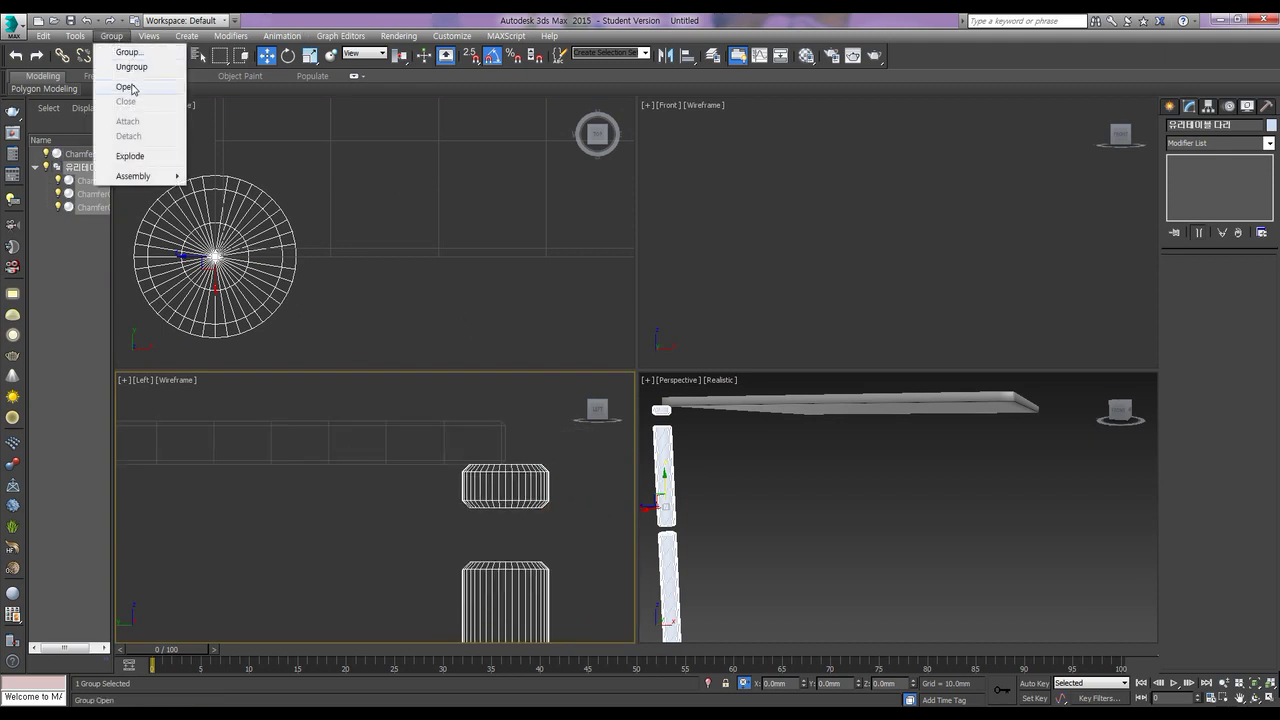
click(126, 87)
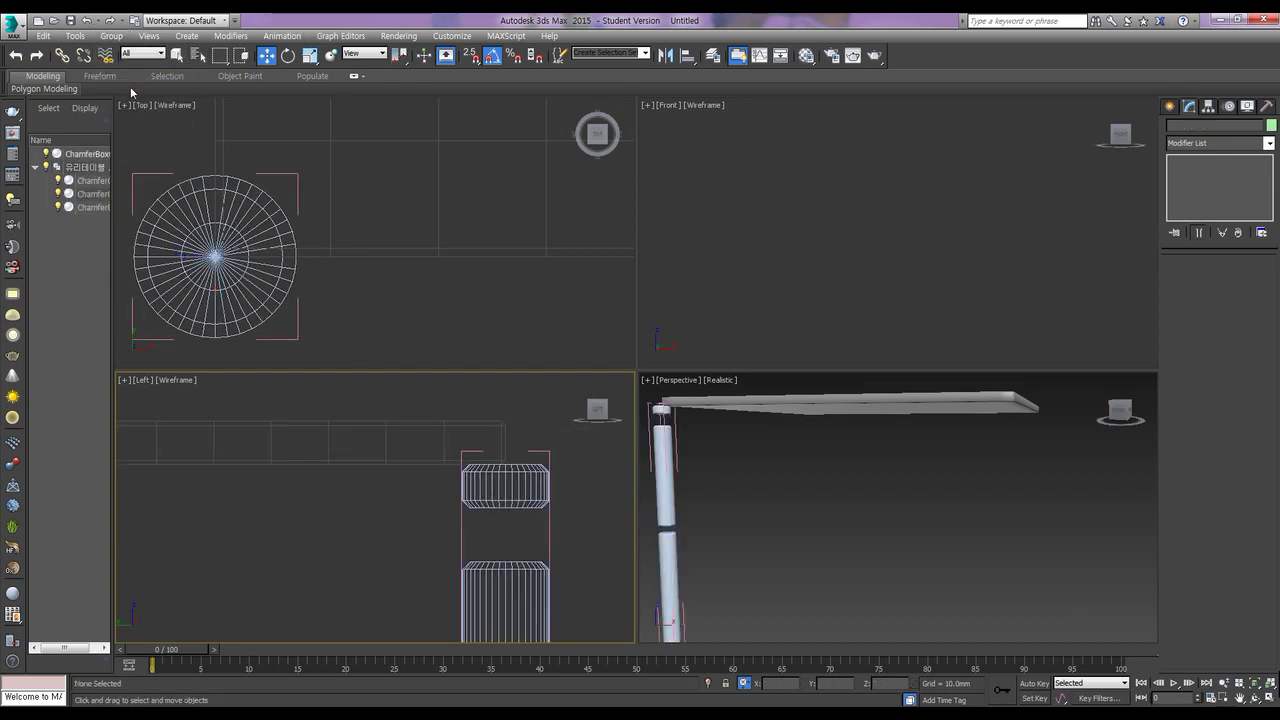
Step: Align the tabletop to the leg's top cylinder in the left view on Y Position, matching its Maximum to the cylinder's Minimum
click(369, 460)
key(alt+a)
click(500, 496)
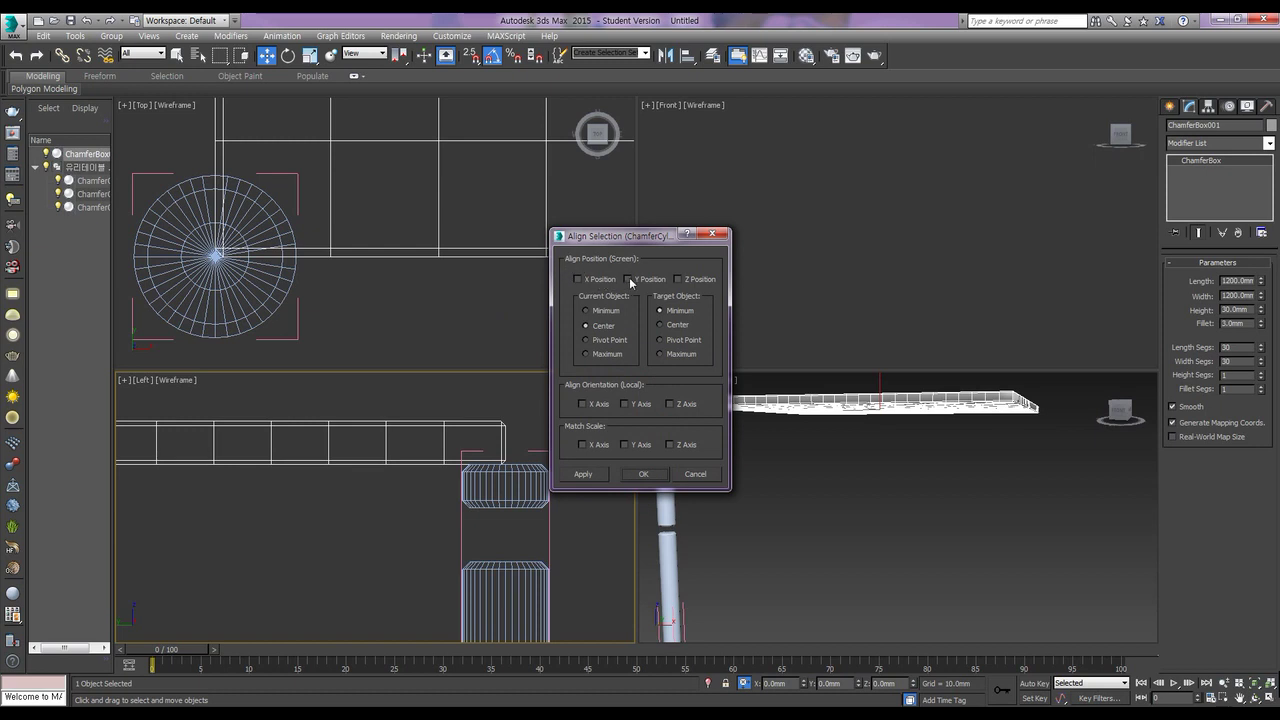
click(629, 280)
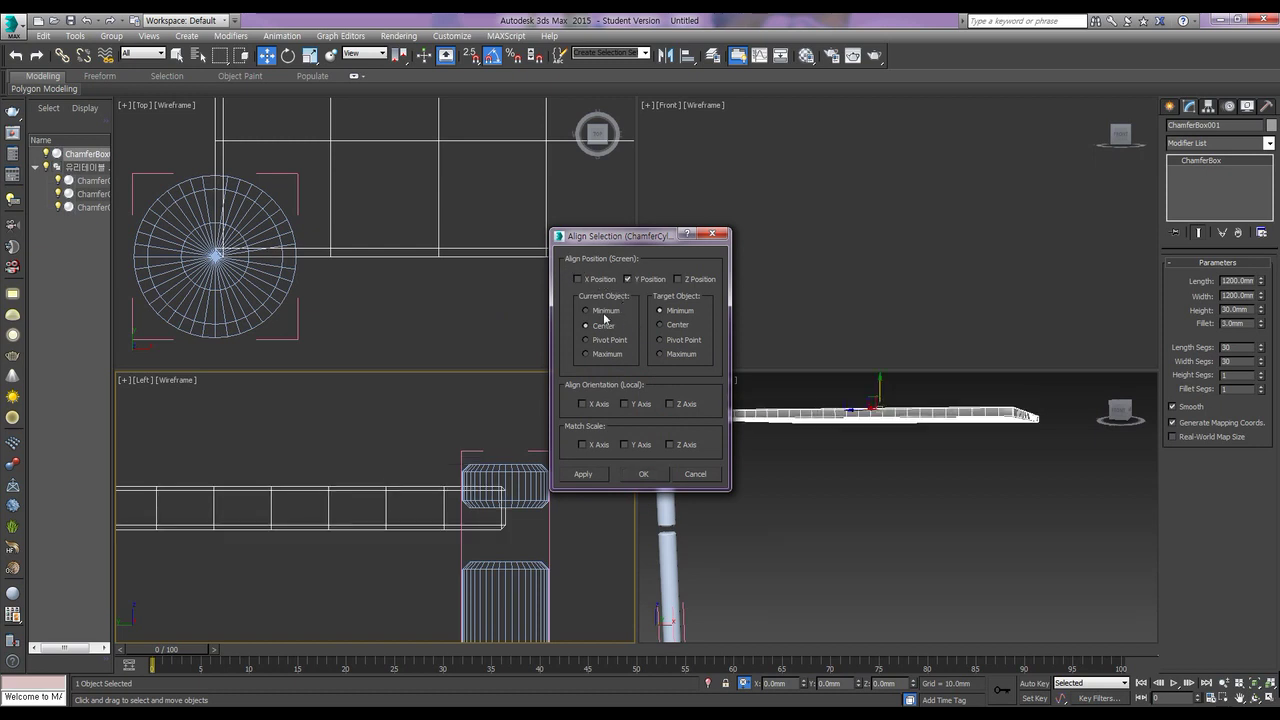
click(604, 313)
click(606, 354)
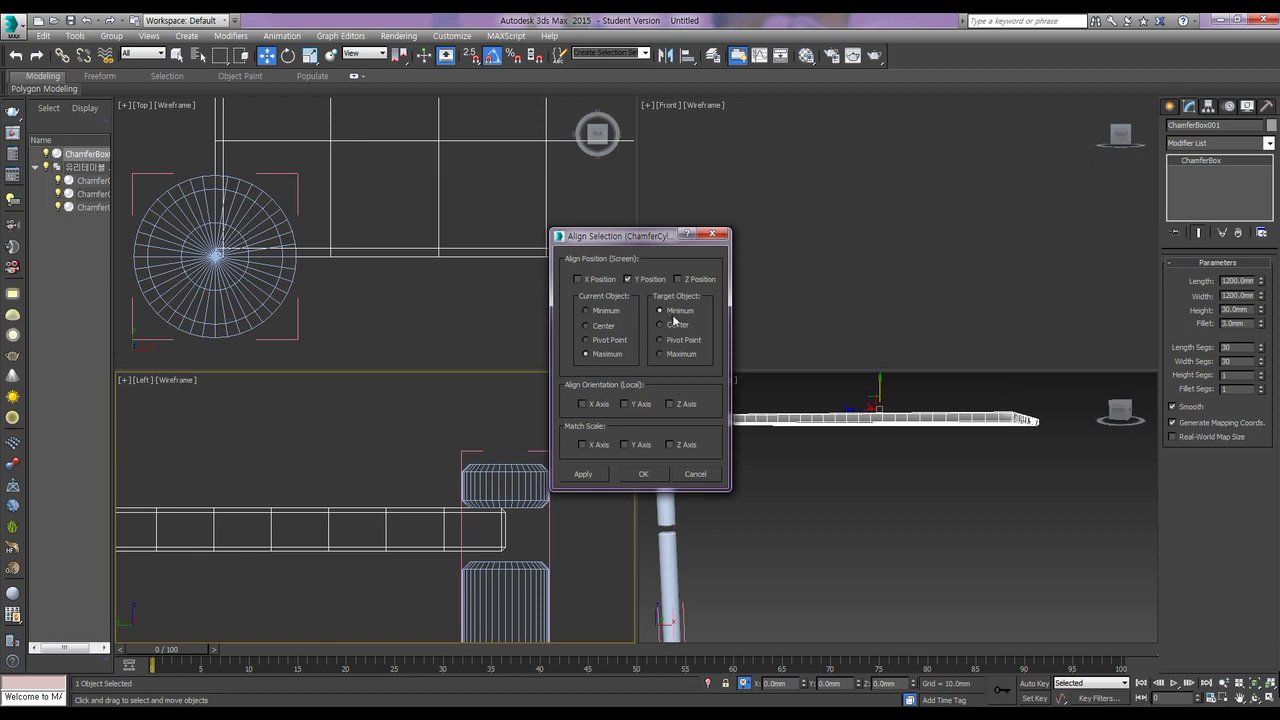
click(643, 474)
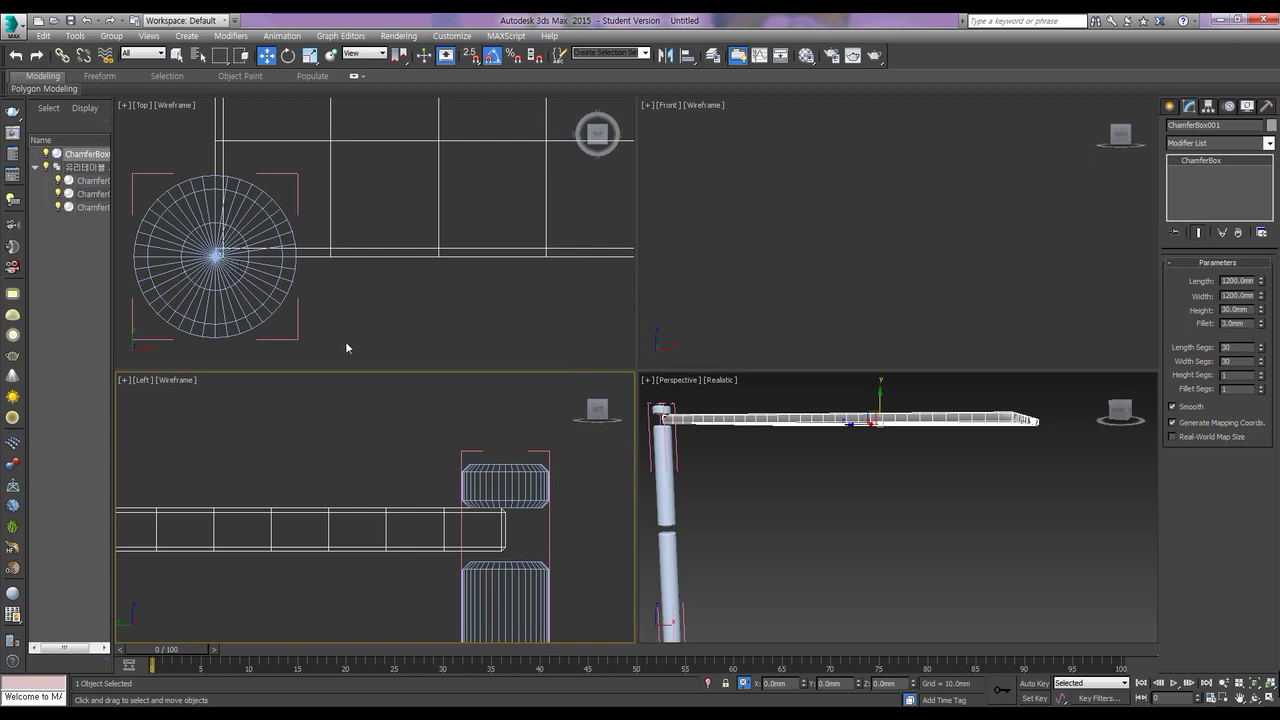
Step: Close the opened 유리테이블 다리 group so the leg parts act as one object again
click(467, 458)
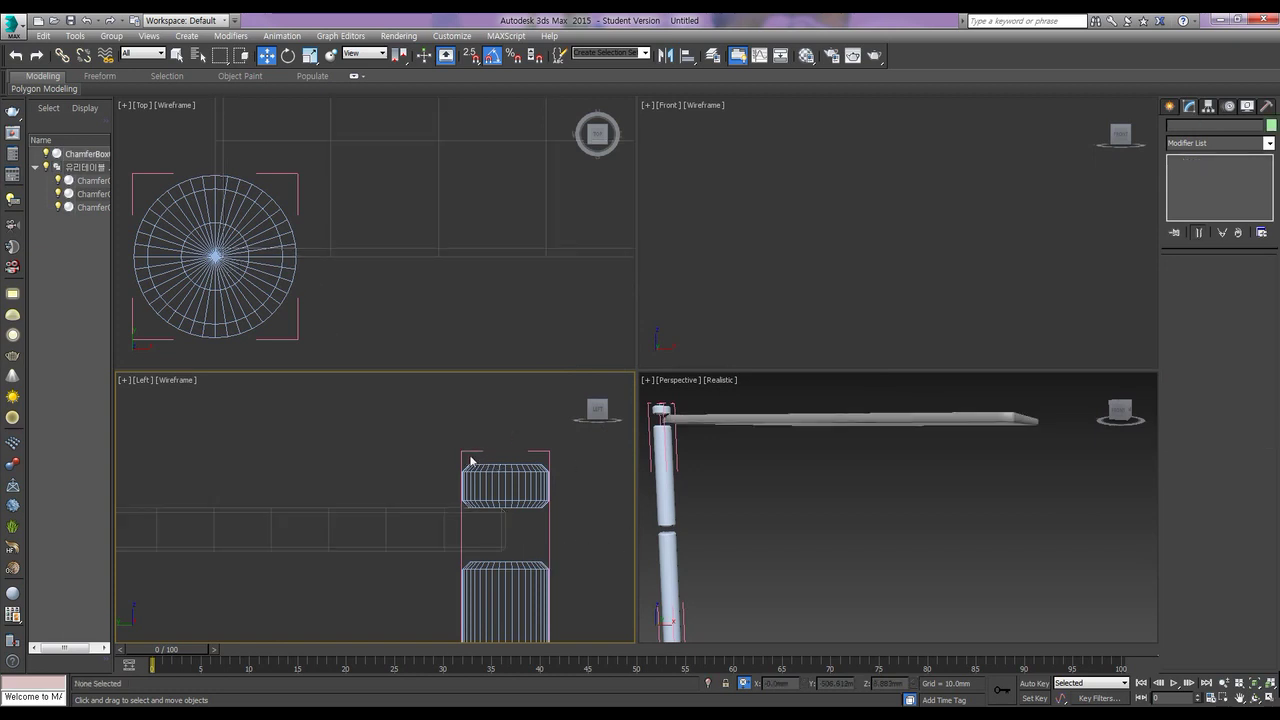
click(236, 262)
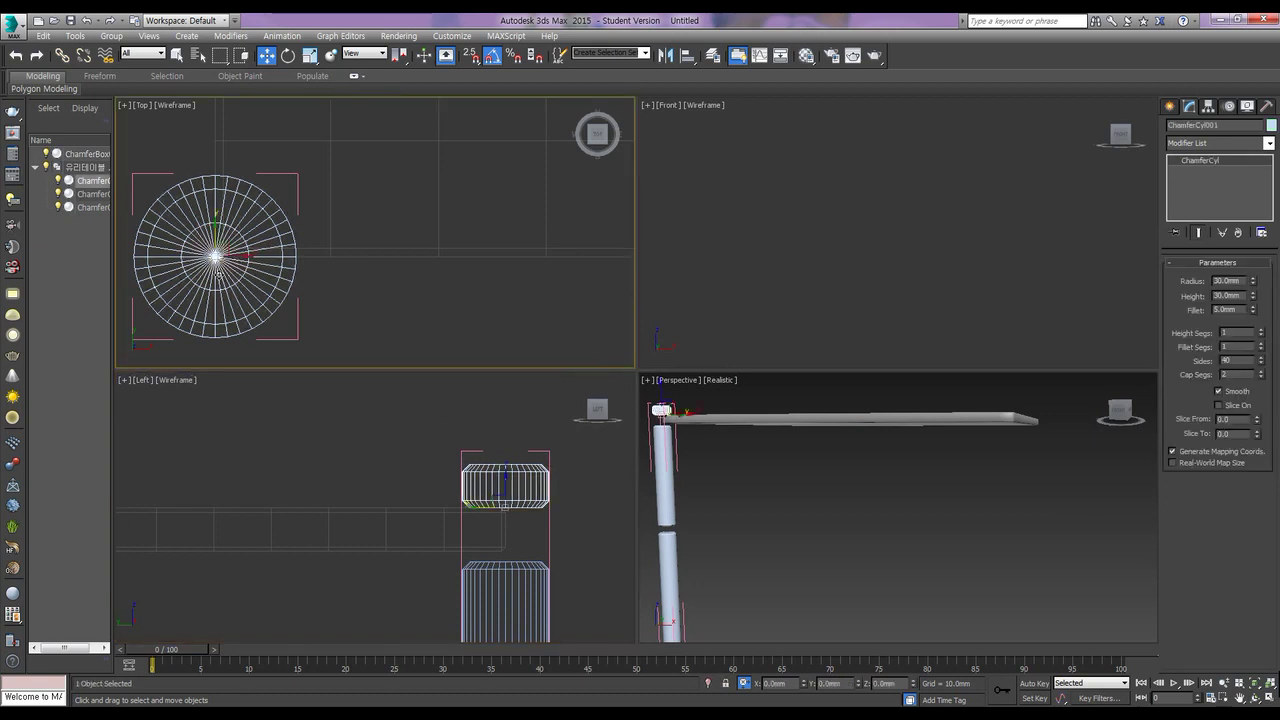
click(112, 38)
click(130, 108)
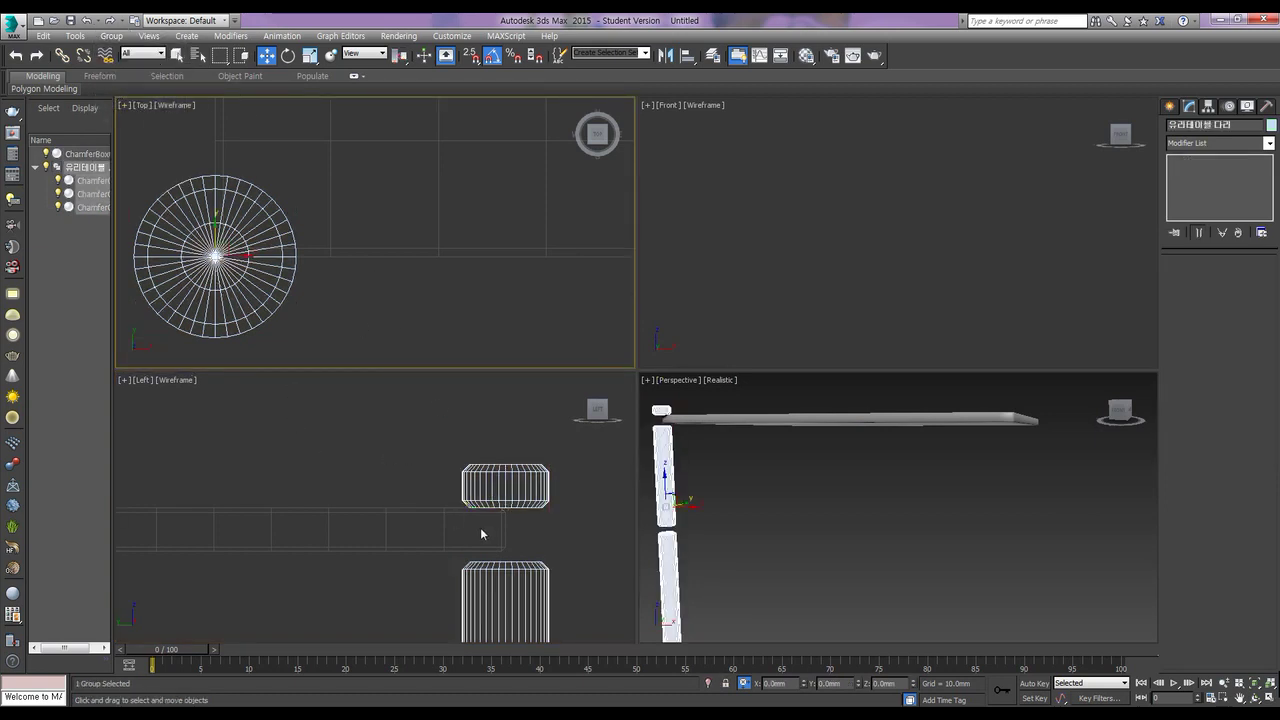
Step: Check the offsets in the Notepad memo and move the leg group 150 mm in X and 150 mm in Y from the tabletop's corner
scroll(262, 228, down, 8)
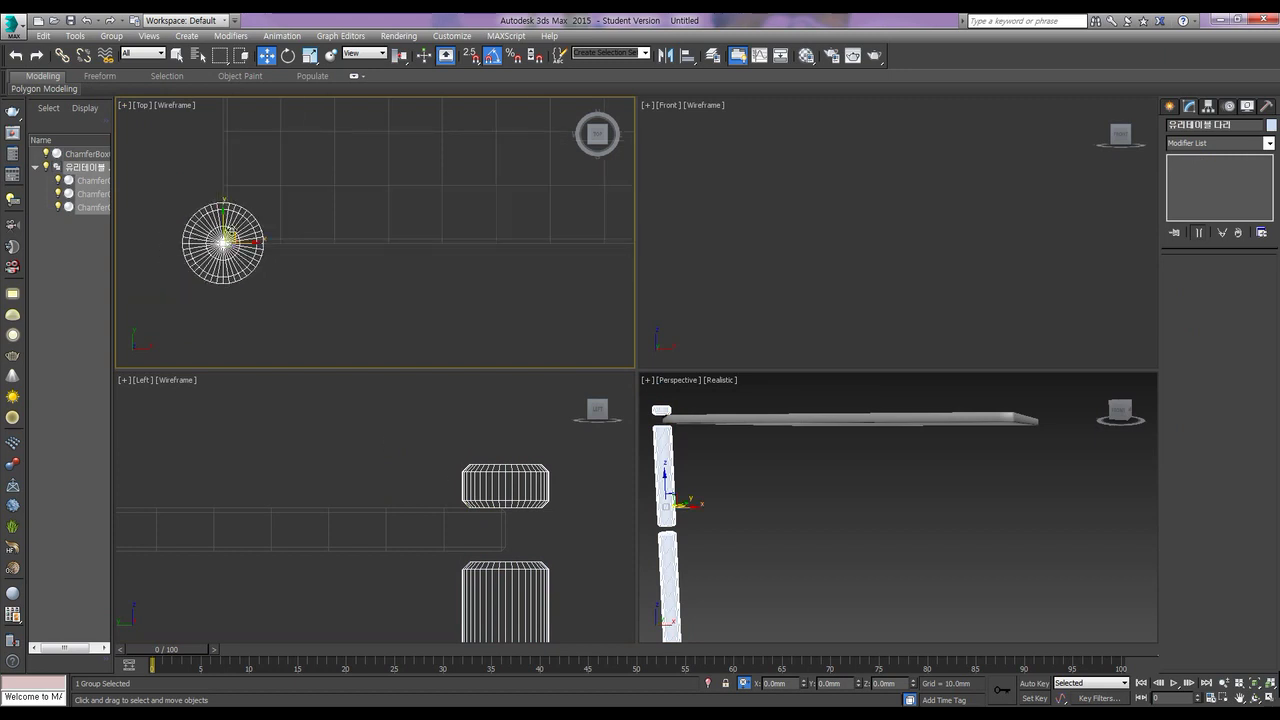
scroll(270, 235, down, 4)
middle_drag(305, 210, 313, 272)
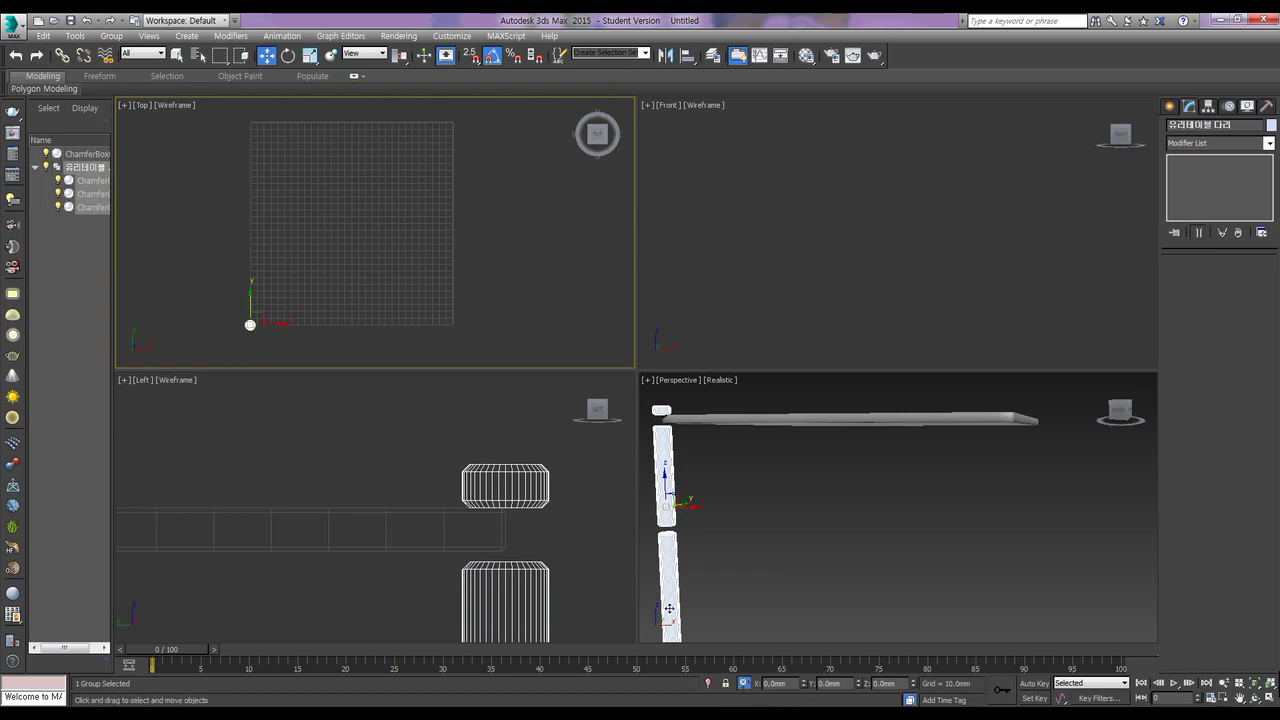
key(alt+Tab)
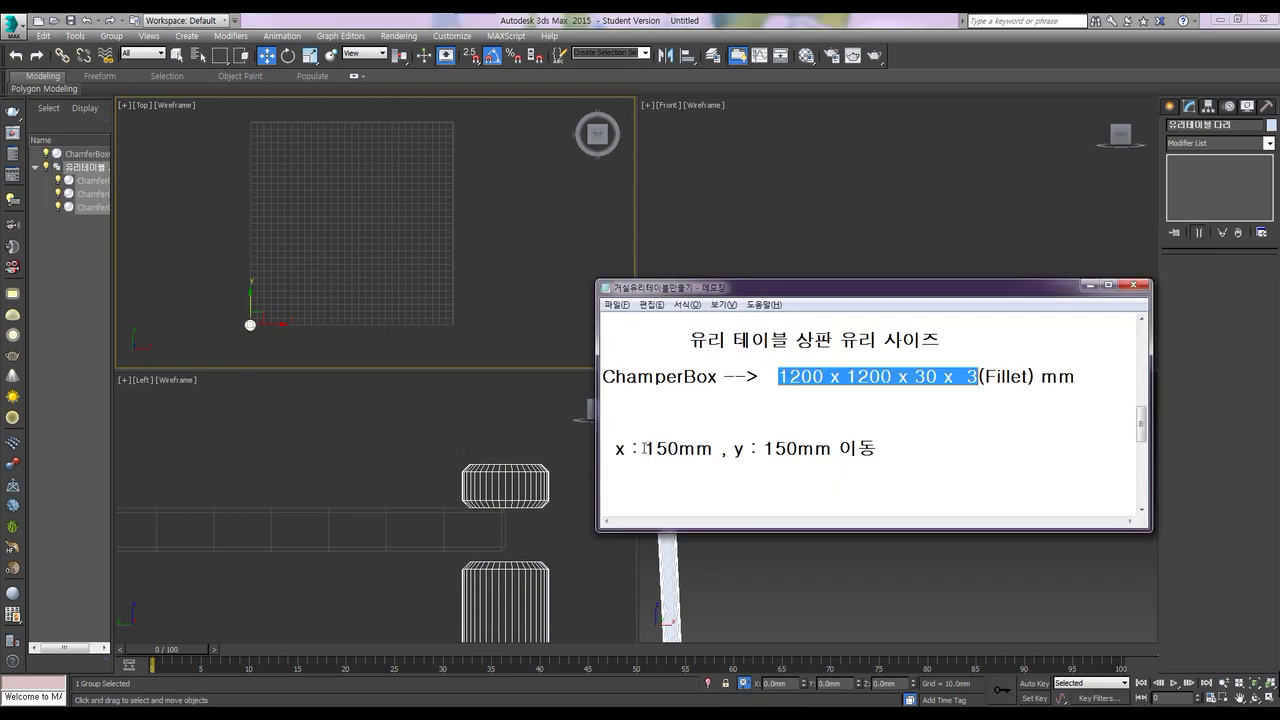
drag(643, 448, 684, 448)
drag(763, 448, 798, 448)
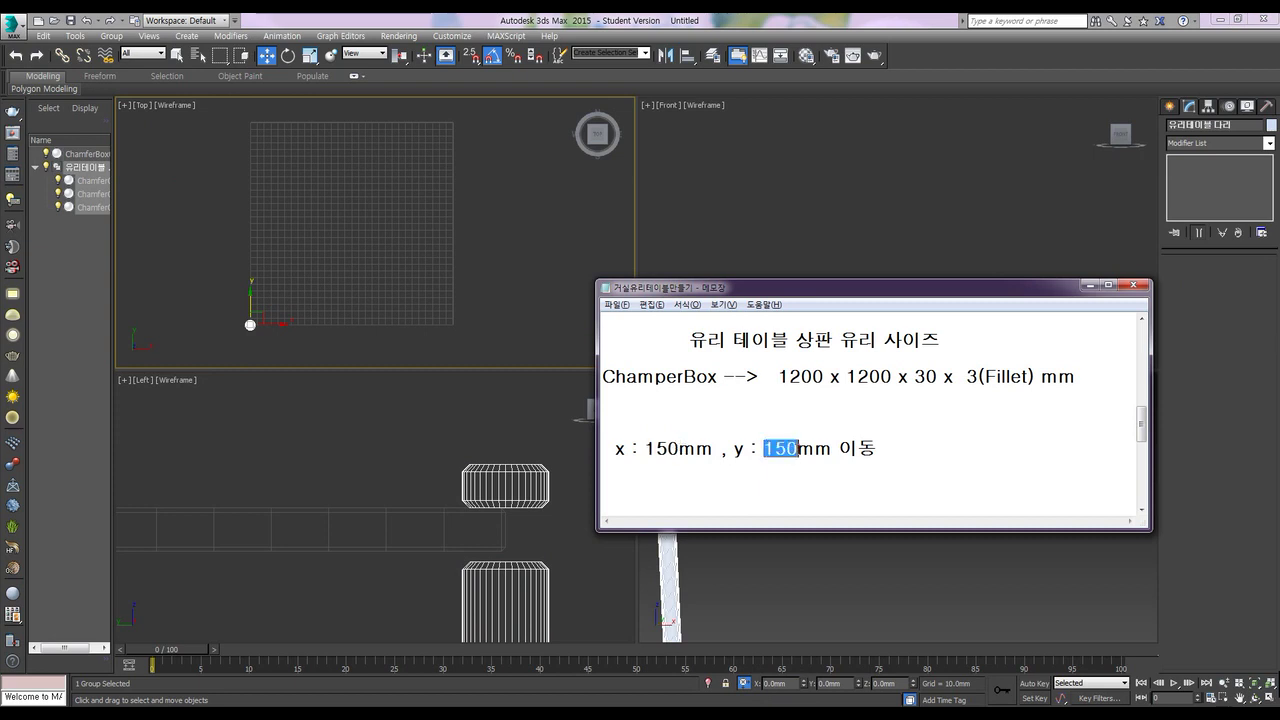
key(alt+Tab)
click(774, 683)
text(150)
key(Return)
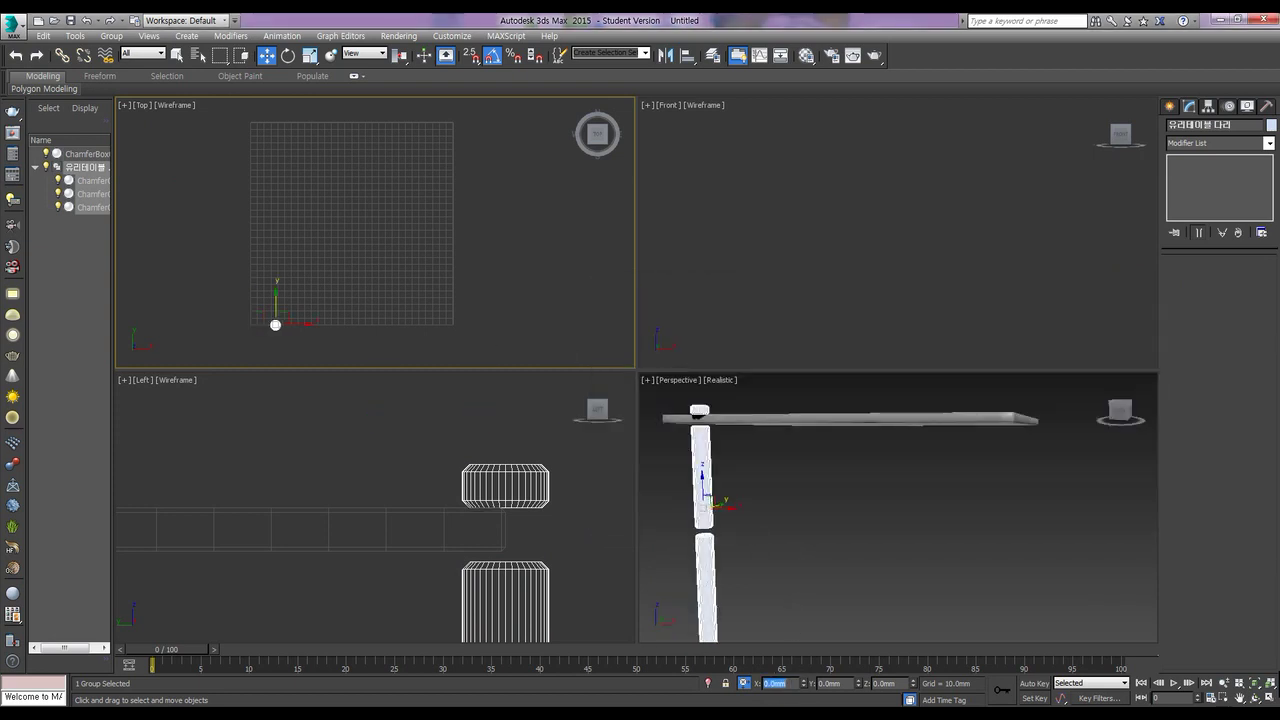
key(Tab)
text(150)
key(Return)
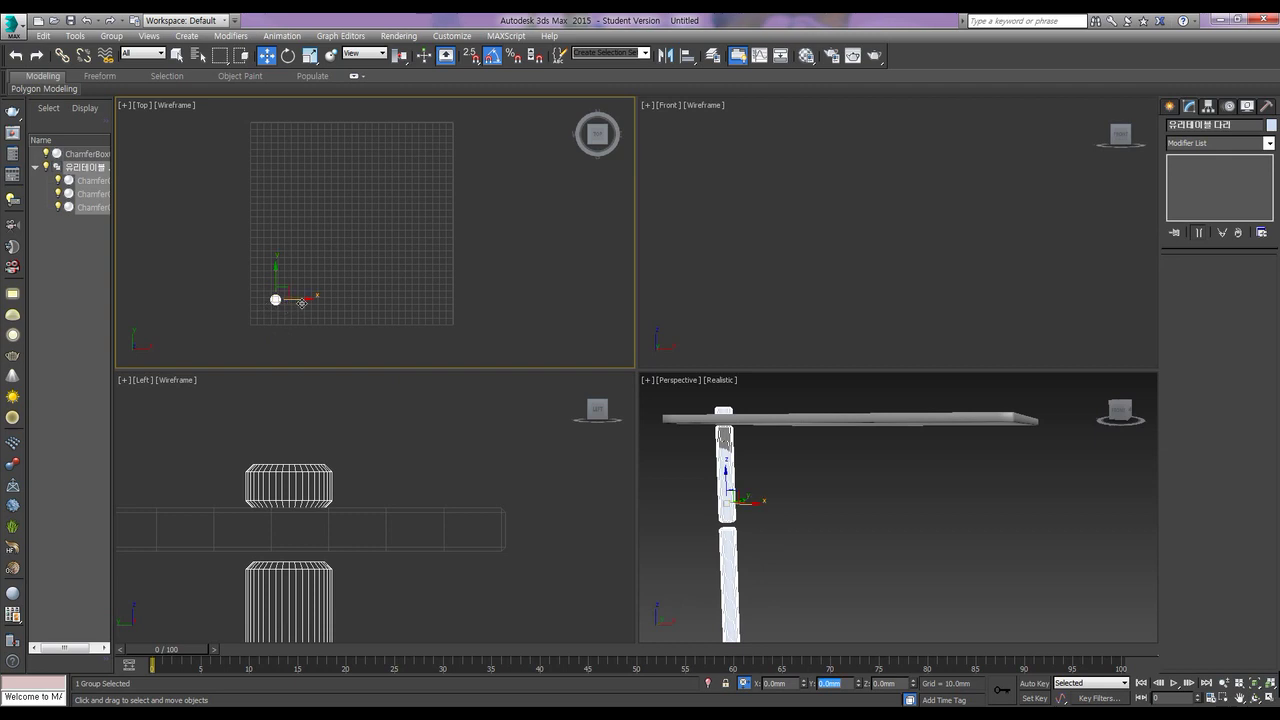
Step: Clone the leg group along X and align the clone to the tabletop on X Position, matching its Center to the tabletop's Maximum
shift+drag(301, 302, 451, 316)
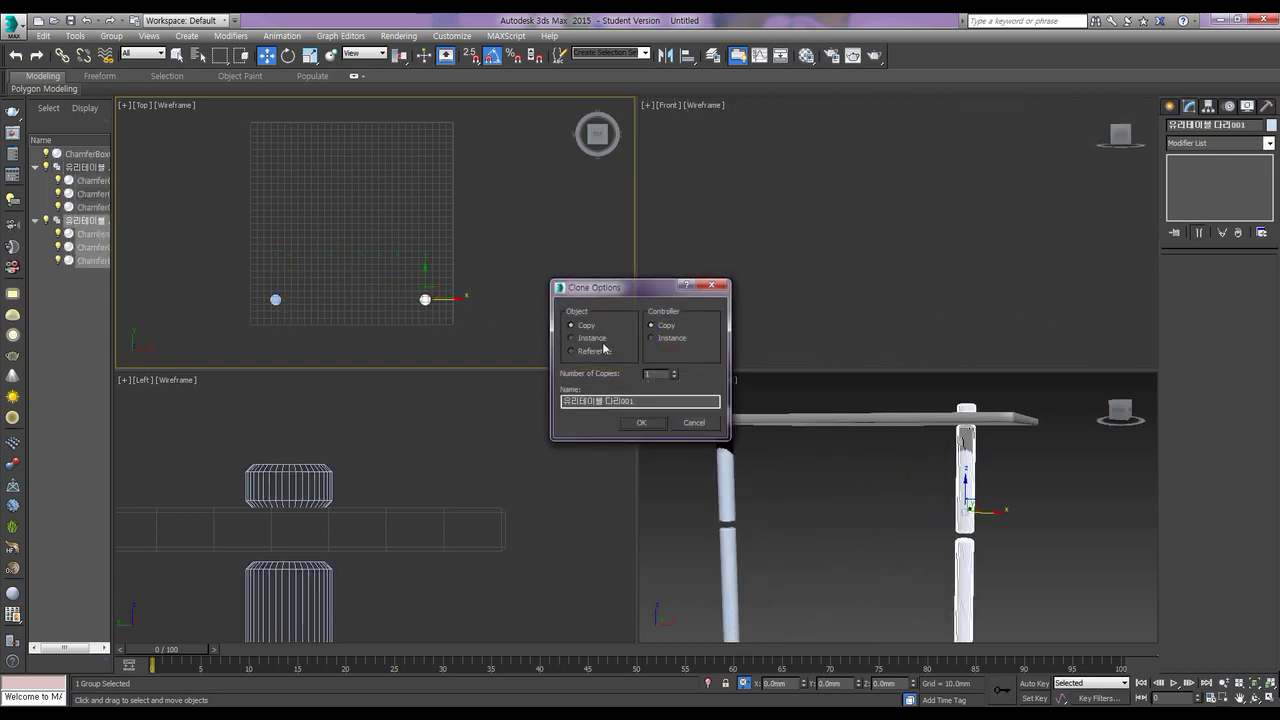
click(652, 424)
key(alt+a)
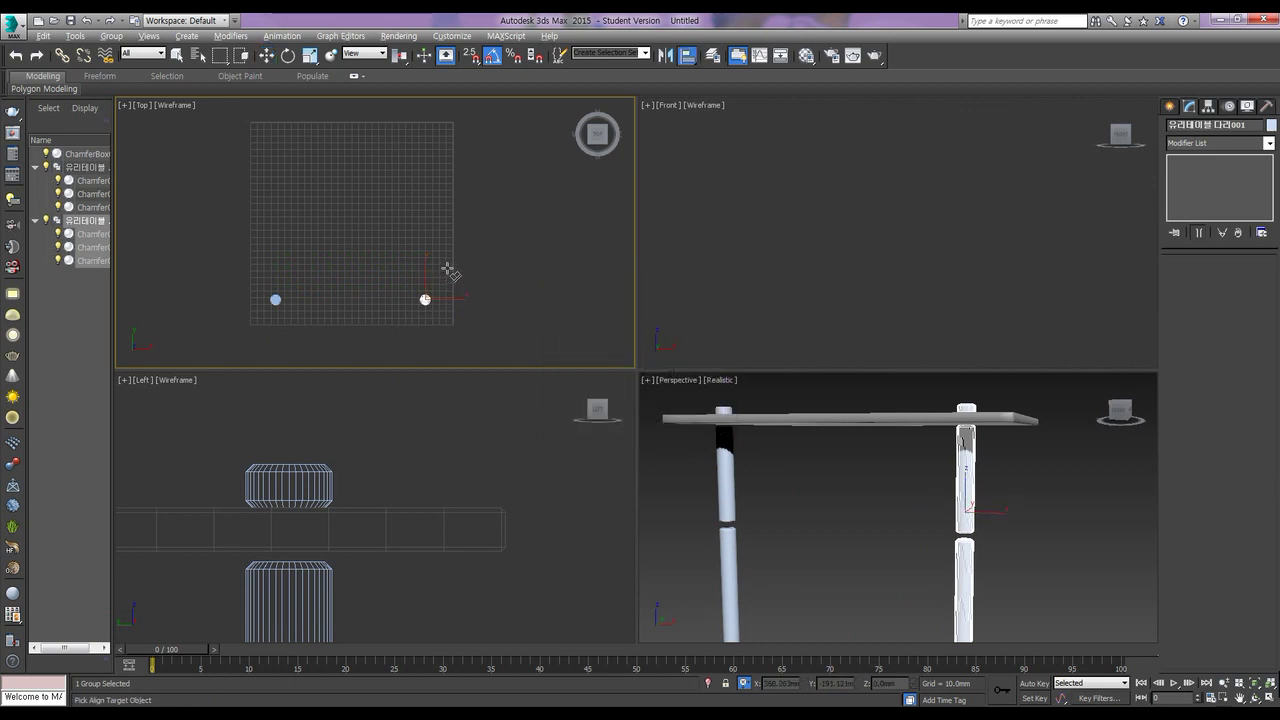
click(451, 271)
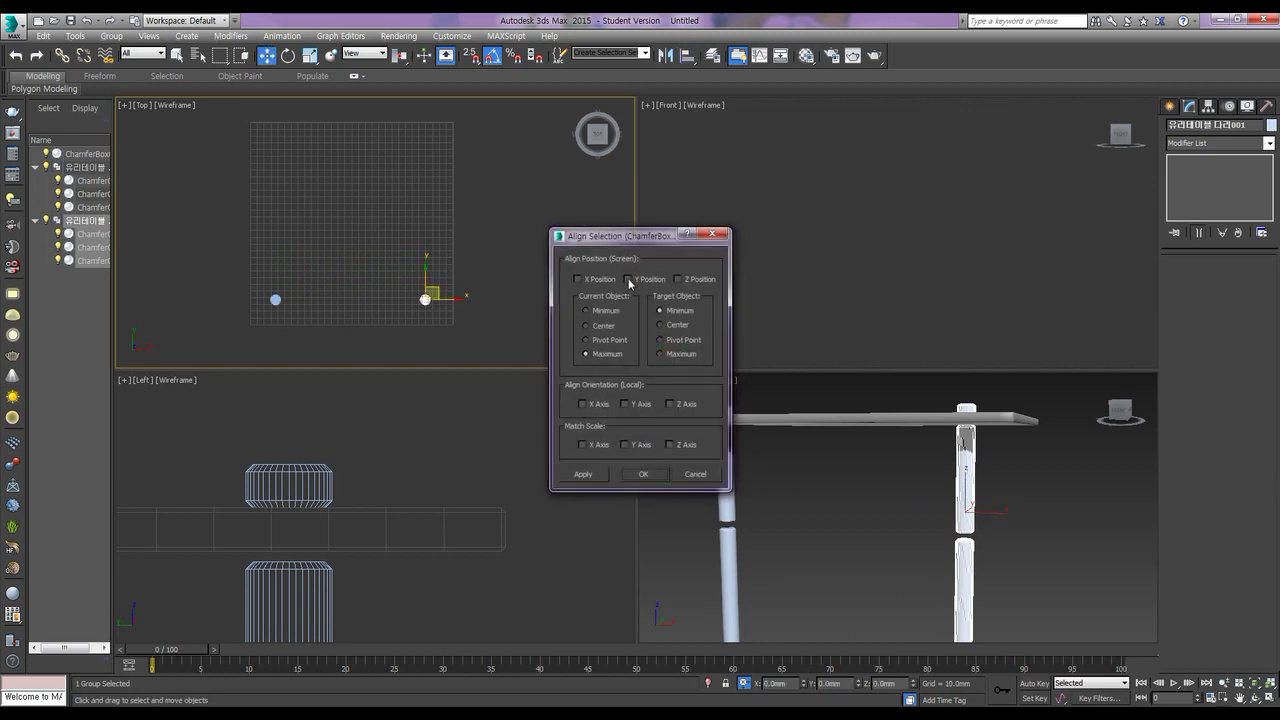
click(603, 281)
click(600, 313)
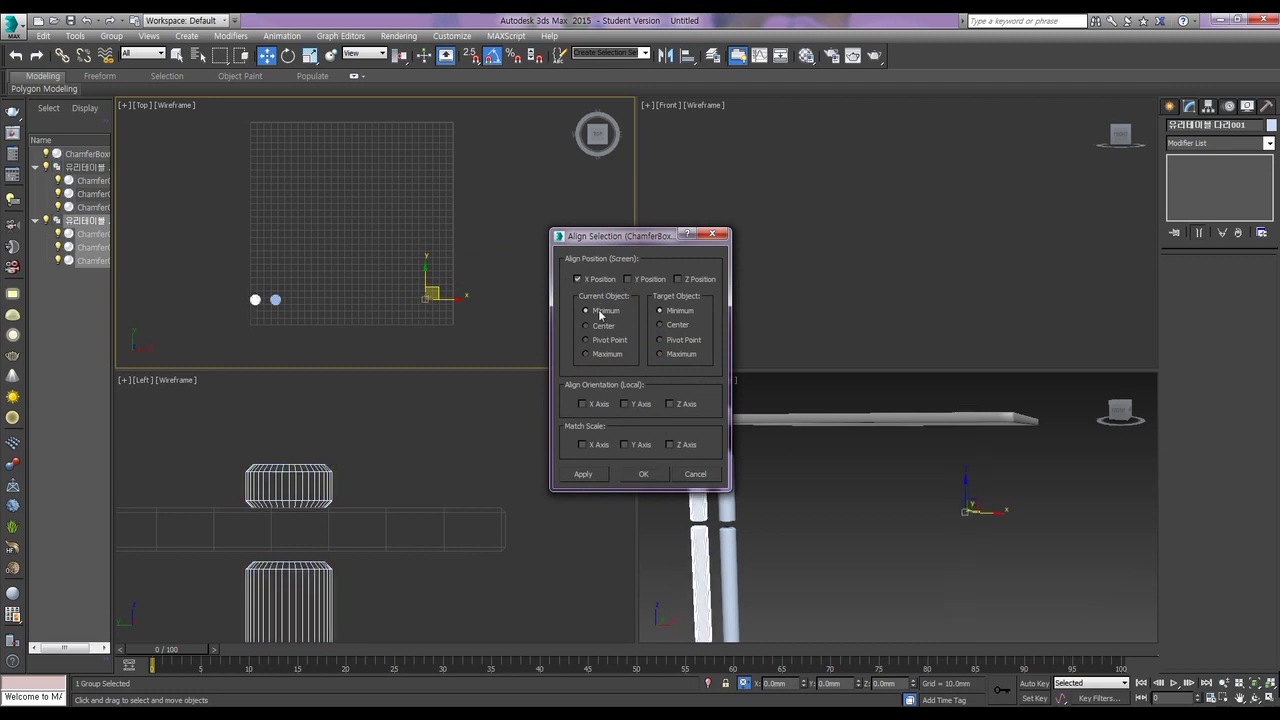
click(601, 328)
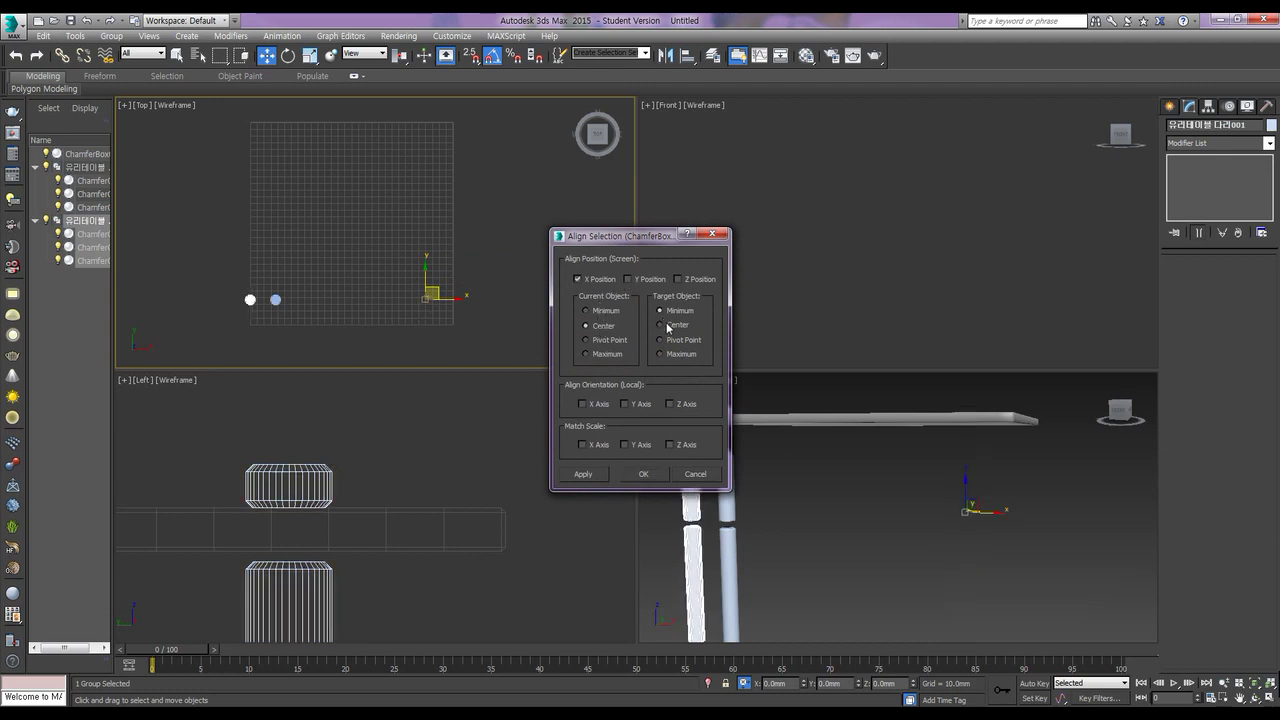
click(666, 355)
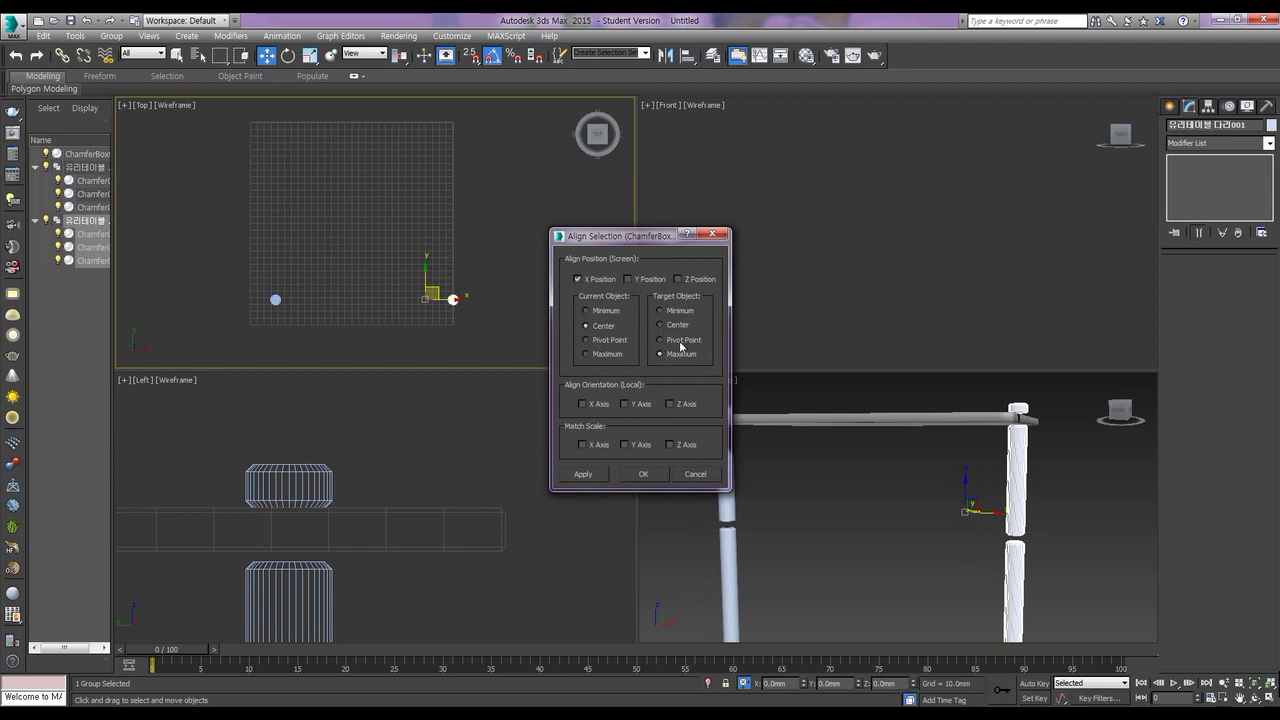
click(645, 475)
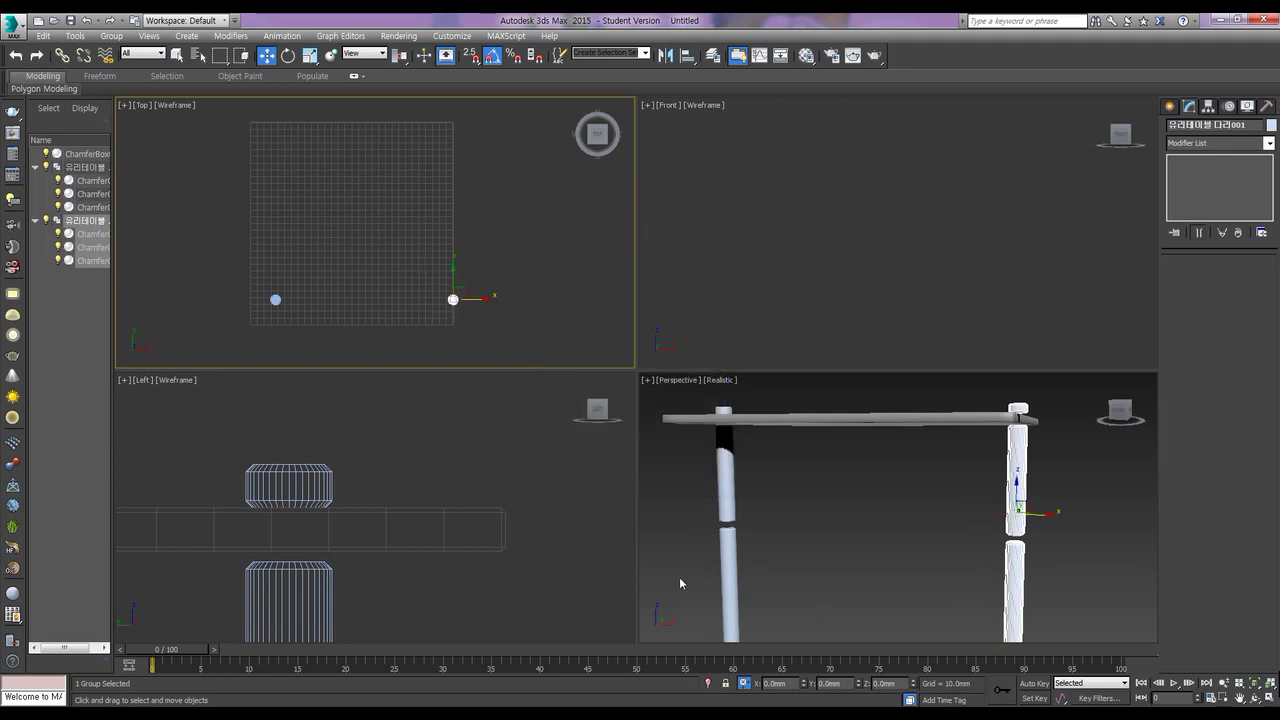
Step: Switch to the Notepad memo, change the x offset to -150mm, and put the y offset on a separate line below a blank one
drag(789, 683, 766, 685)
key(alt+Tab)
click(646, 448)
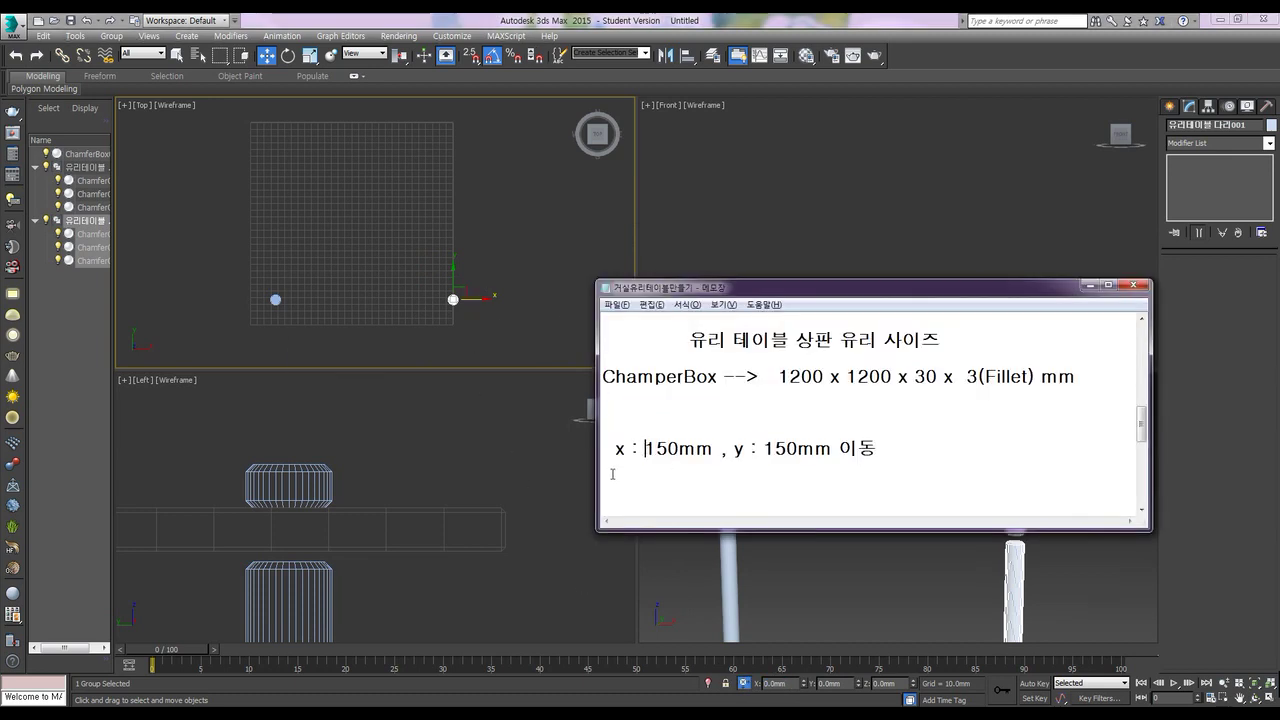
text(-)
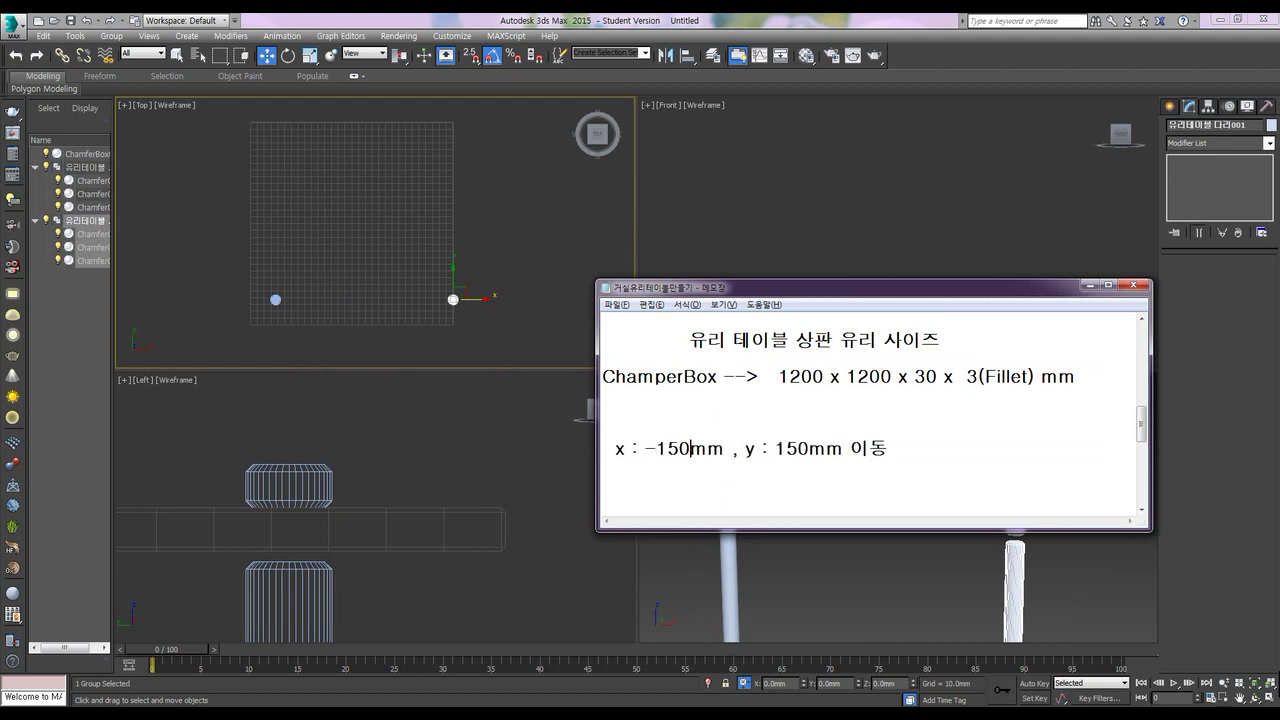
click(733, 448)
key(Return)
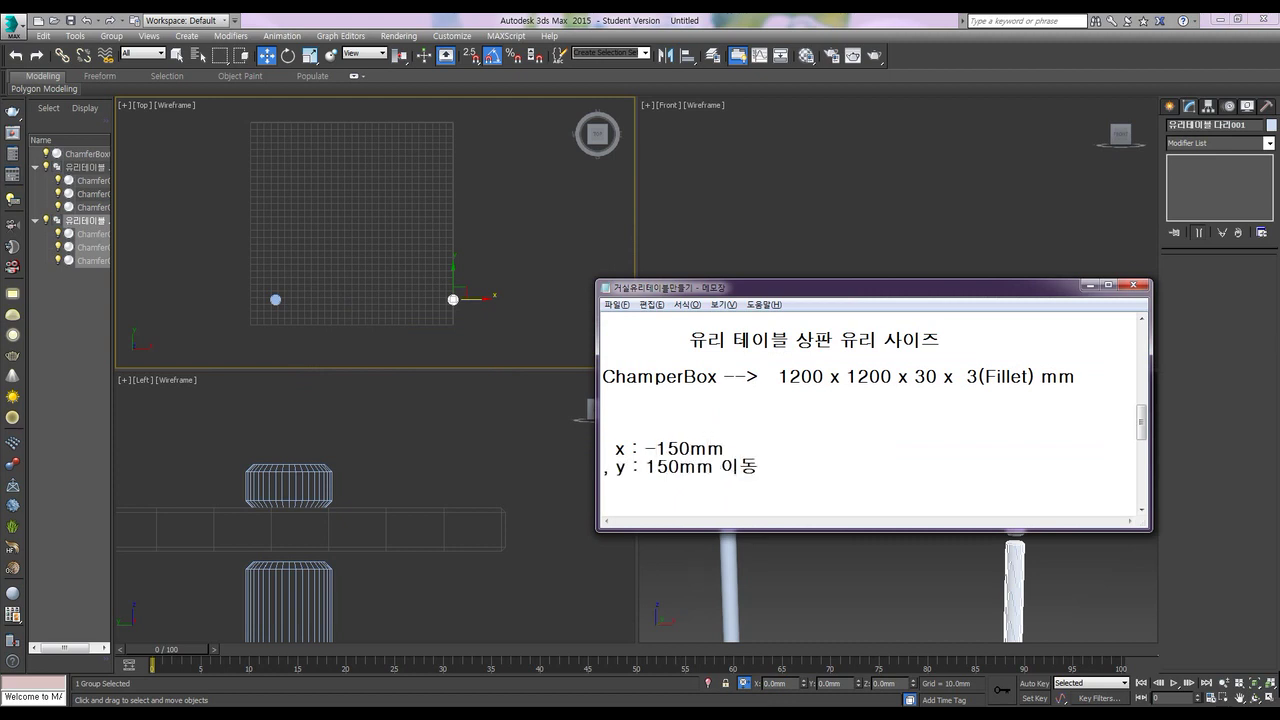
key(Return)
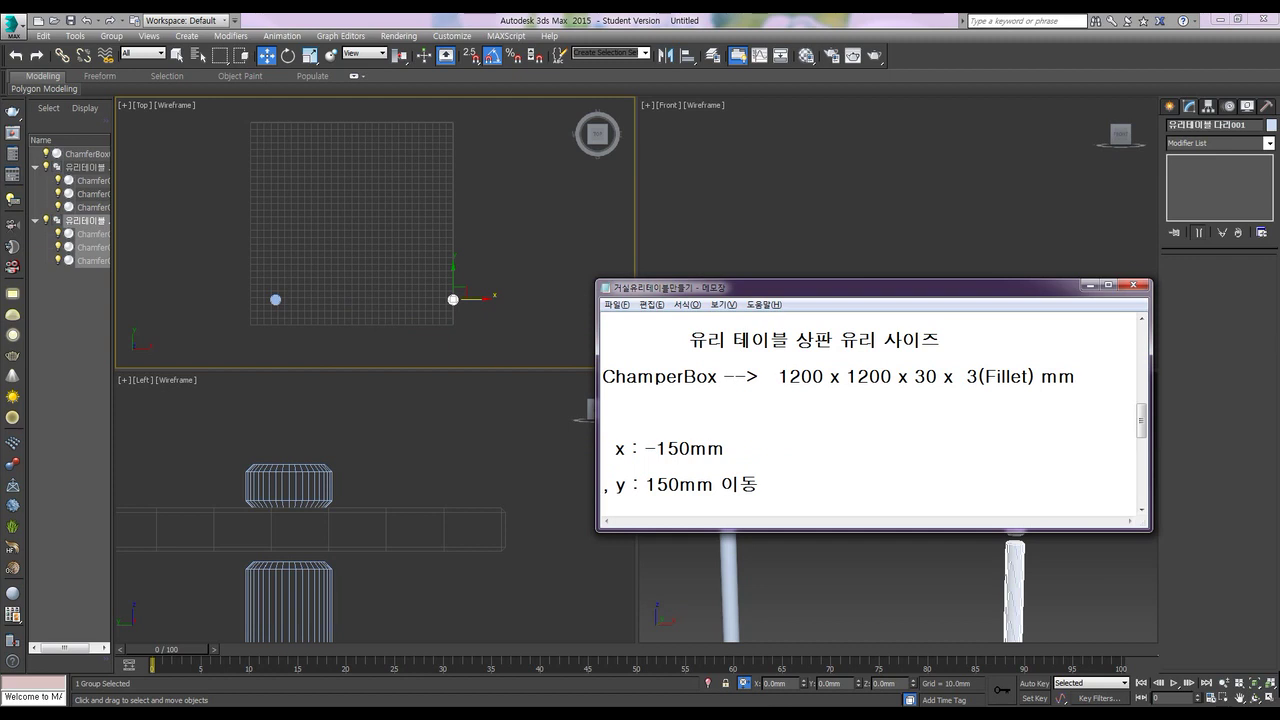
drag(613, 447, 721, 458)
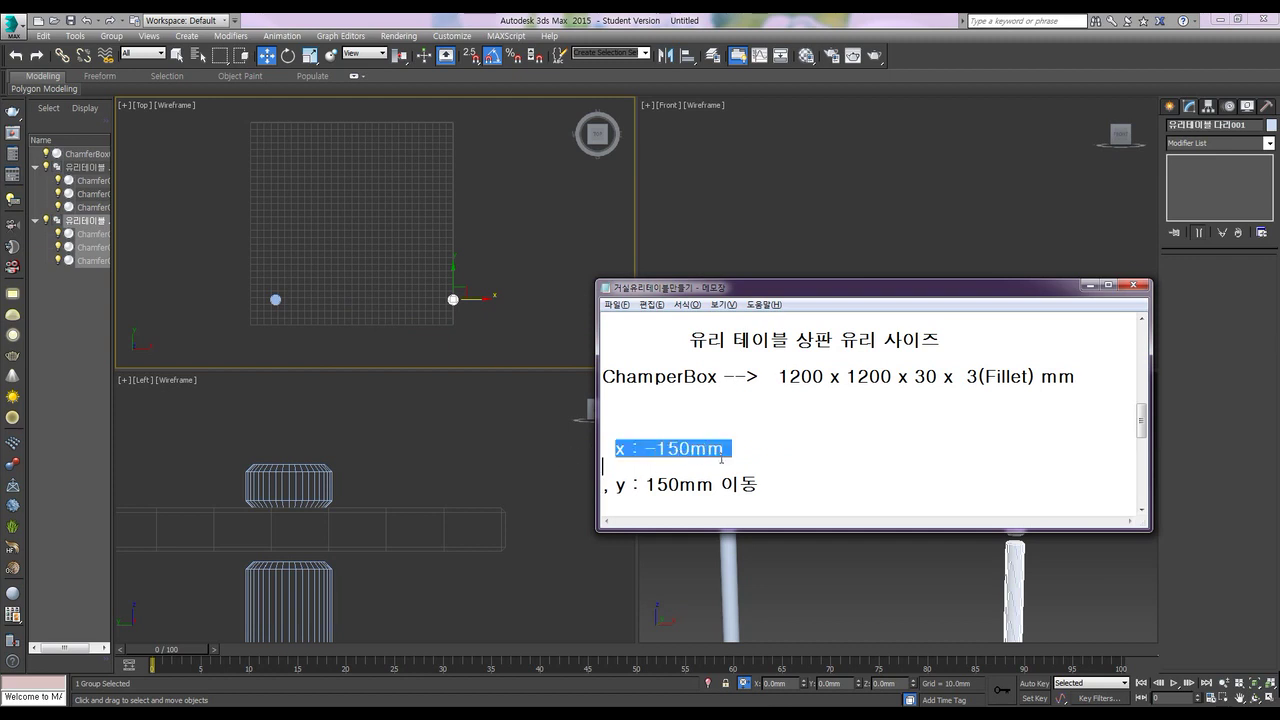
click(761, 459)
Step: Return to 3ds Max and move the cloned leg group -150 mm in X
click(511, 323)
double_click(797, 682)
key(BackSpace)
text(-150)
key(Return)
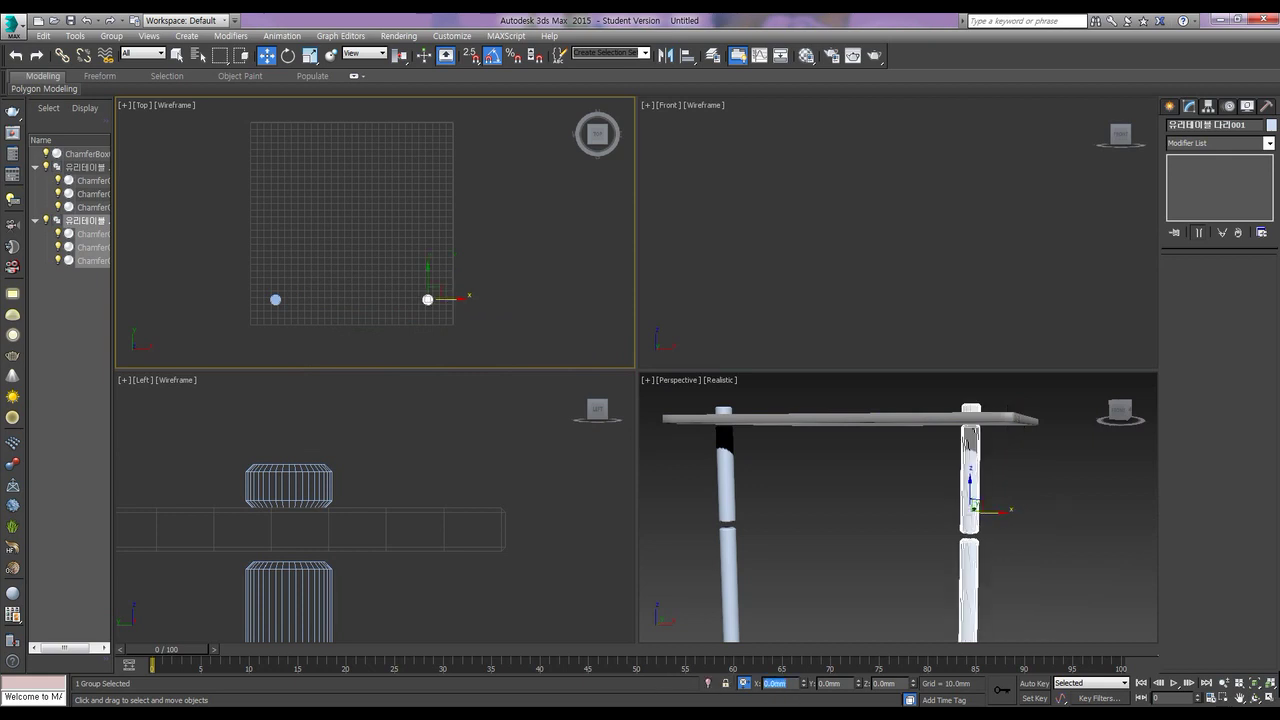
Step: Select both leg groups and clone them as instances along Y towards the tabletop's opposite edge in the top view
ctrl+click(275, 300)
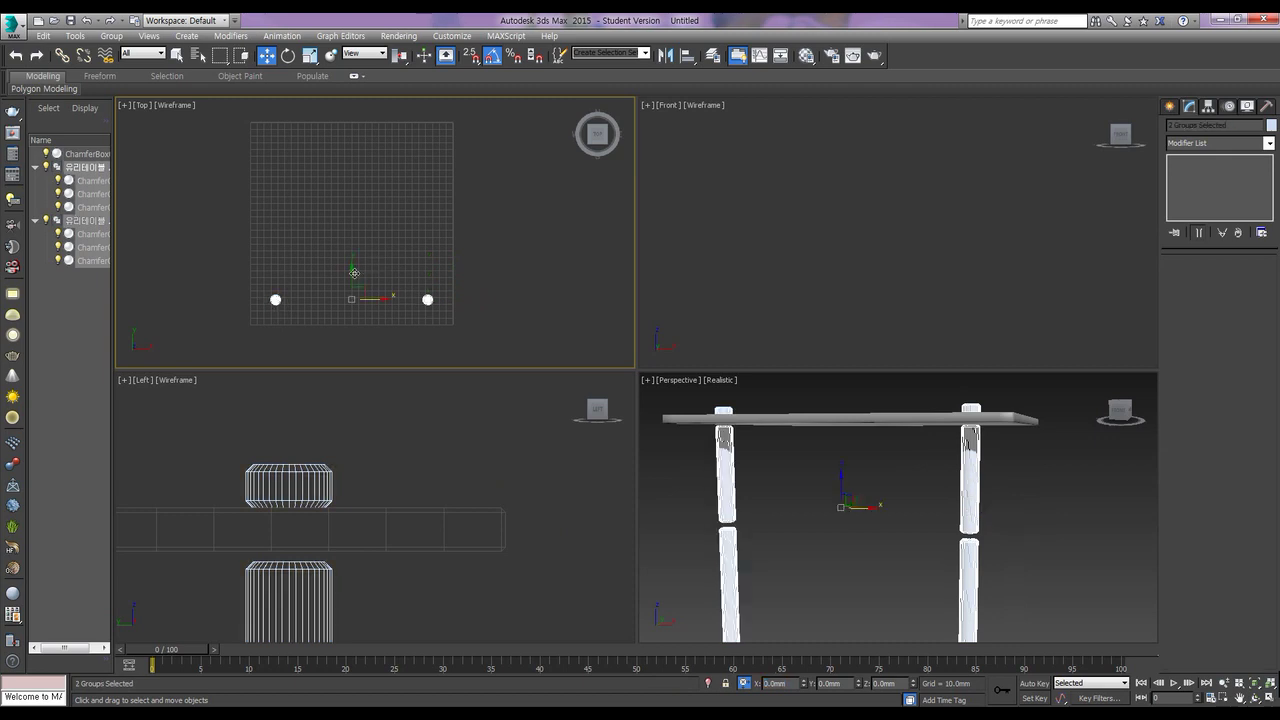
shift+drag(352, 273, 345, 114)
click(571, 338)
click(644, 424)
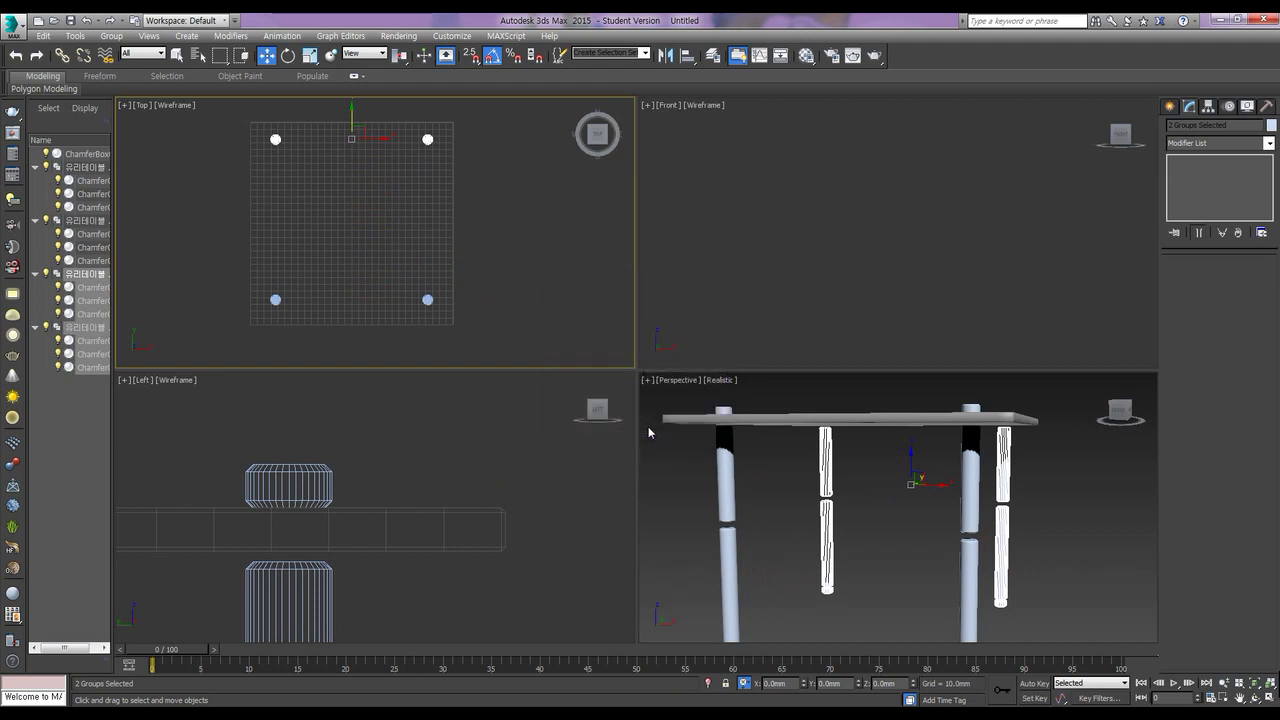
Step: Align the two new leg groups to the tabletop on Y Position, matching their Center to the tabletop's Maximum
key(alt+a)
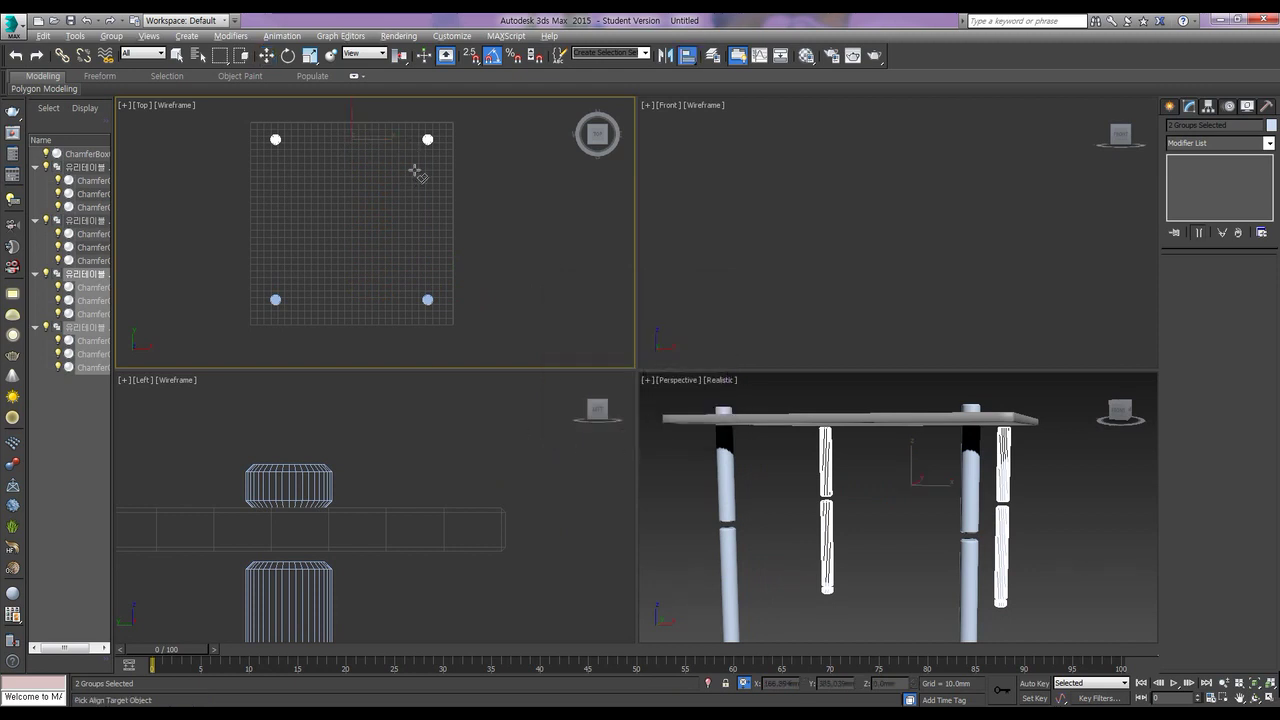
click(418, 162)
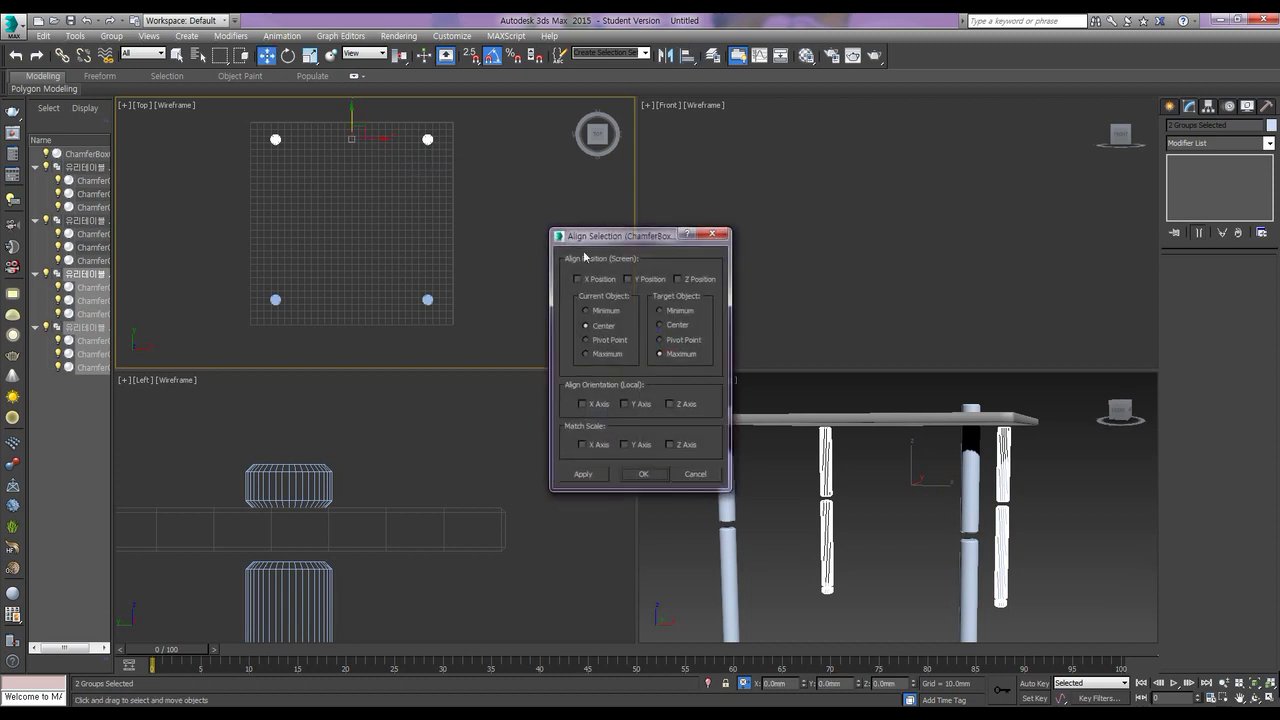
click(628, 279)
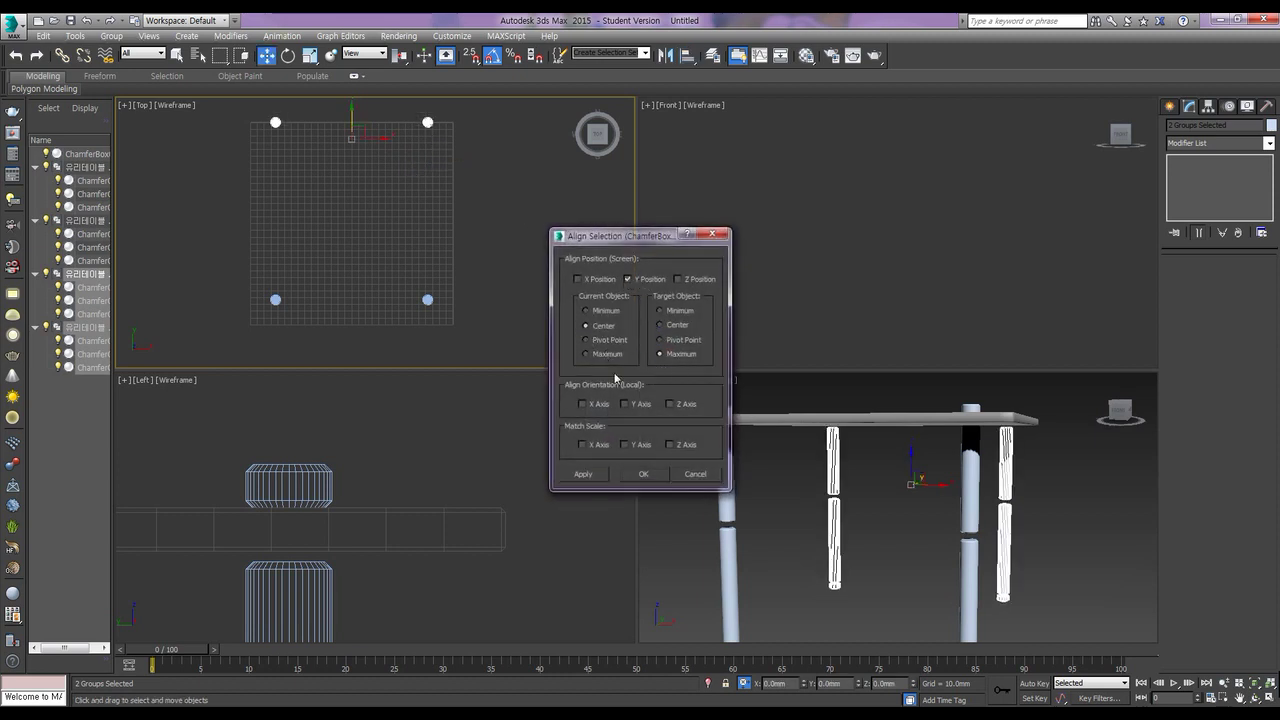
click(644, 474)
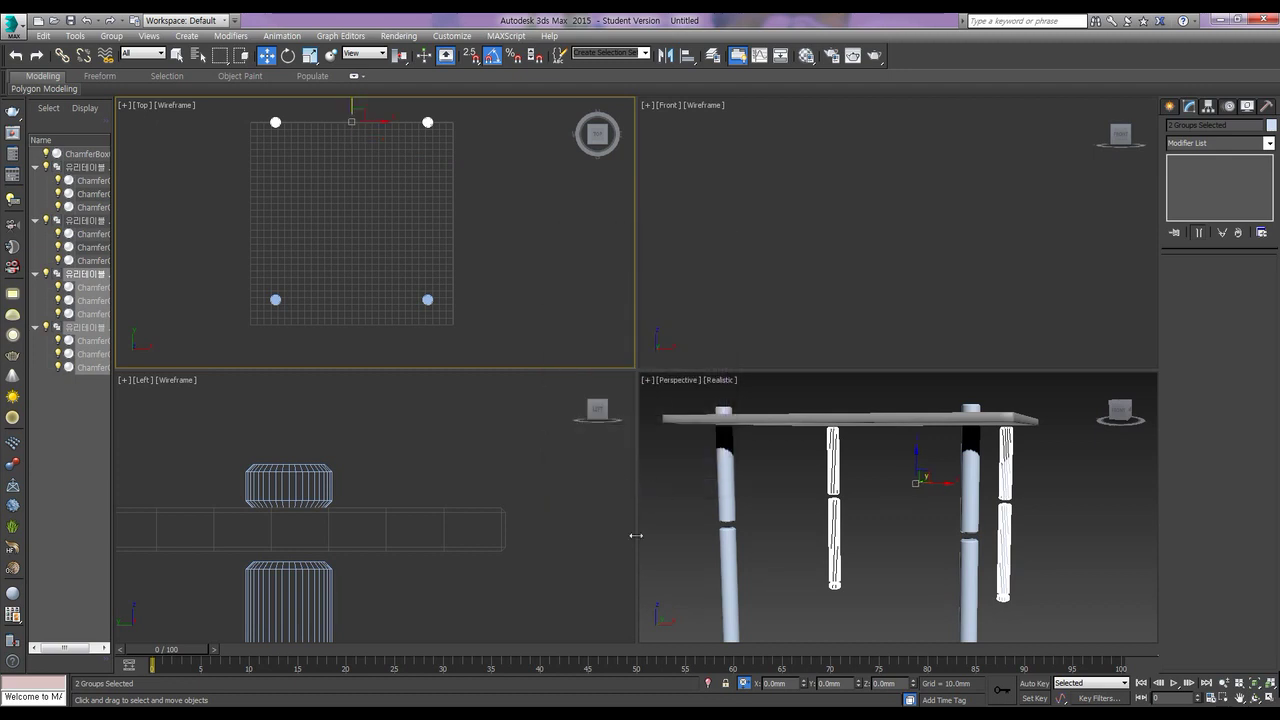
Step: Switch to the Notepad memo, change the y offset to -150mm, and highlight that line
key(alt+Tab)
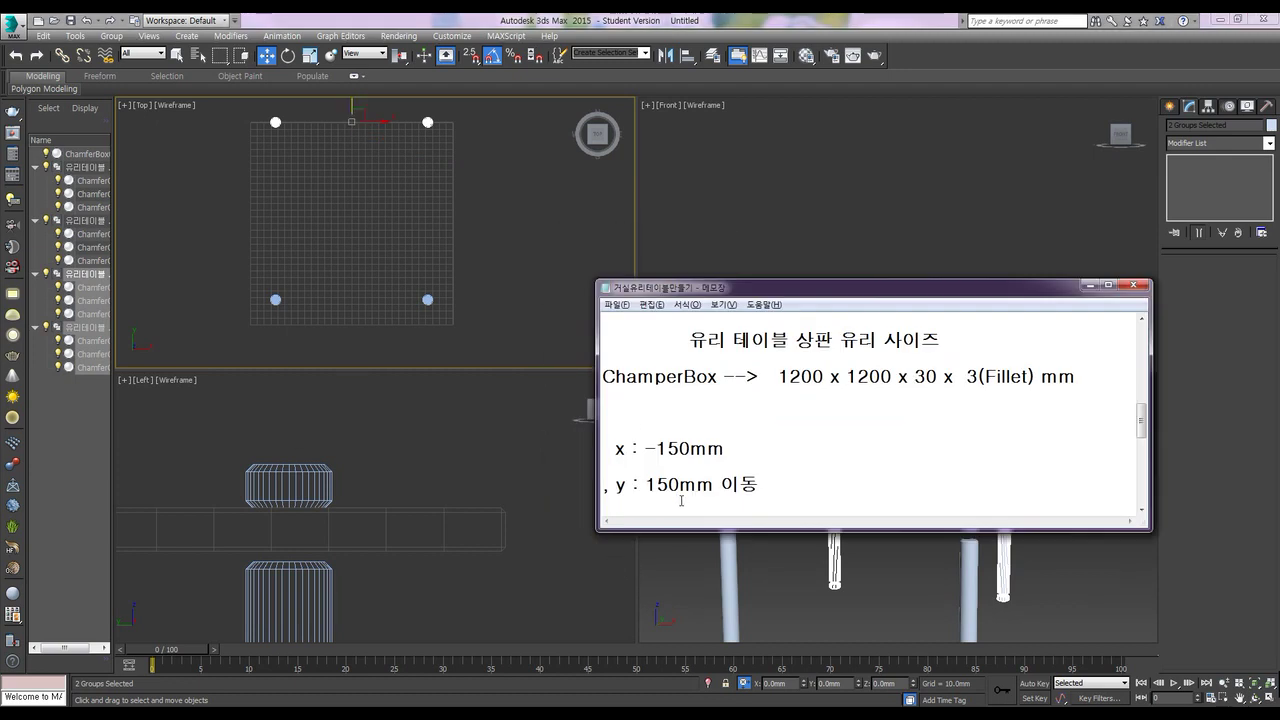
click(646, 487)
text(-)
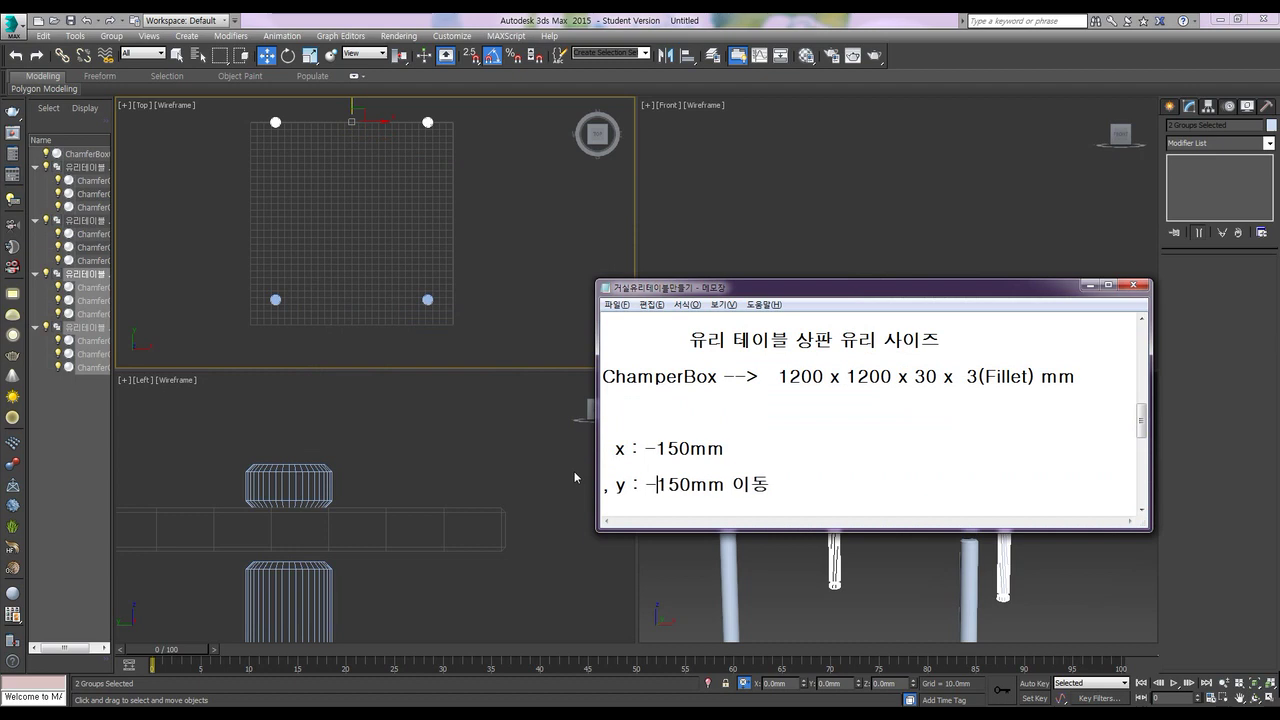
key(shift+End)
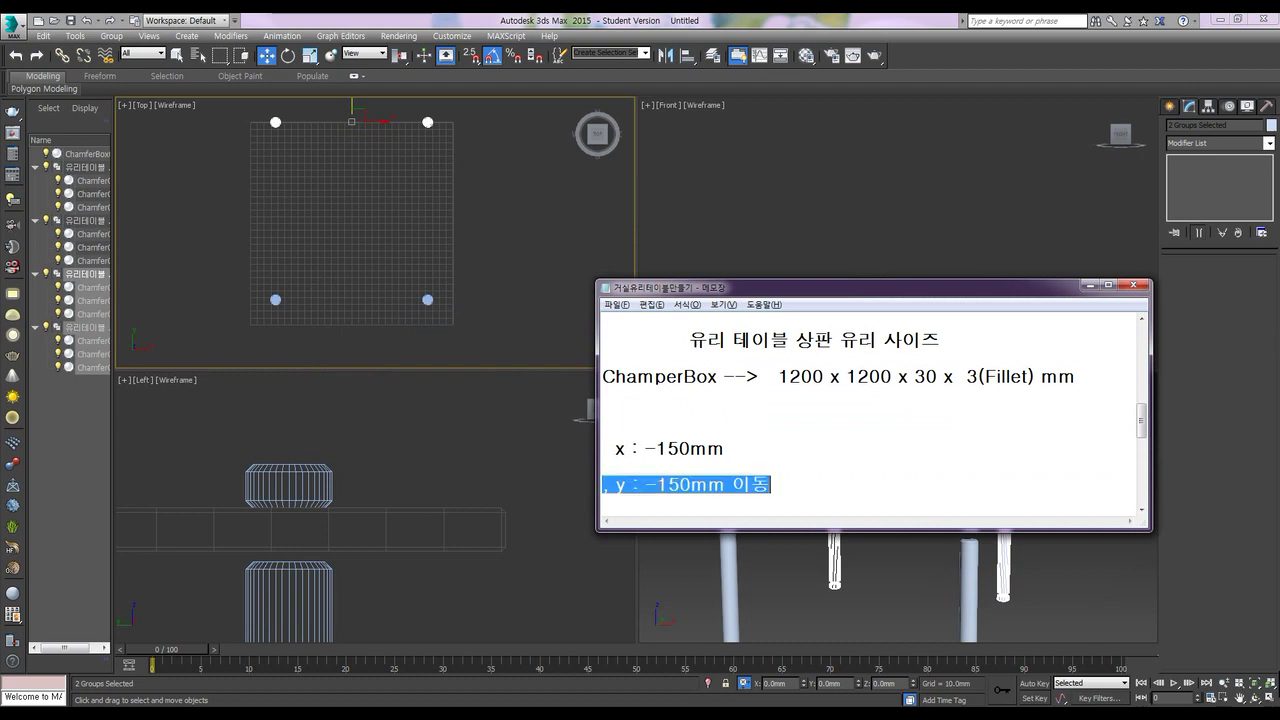
Step: Return to 3ds Max and move the two selected leg groups -150 mm in Y
key(alt+Tab)
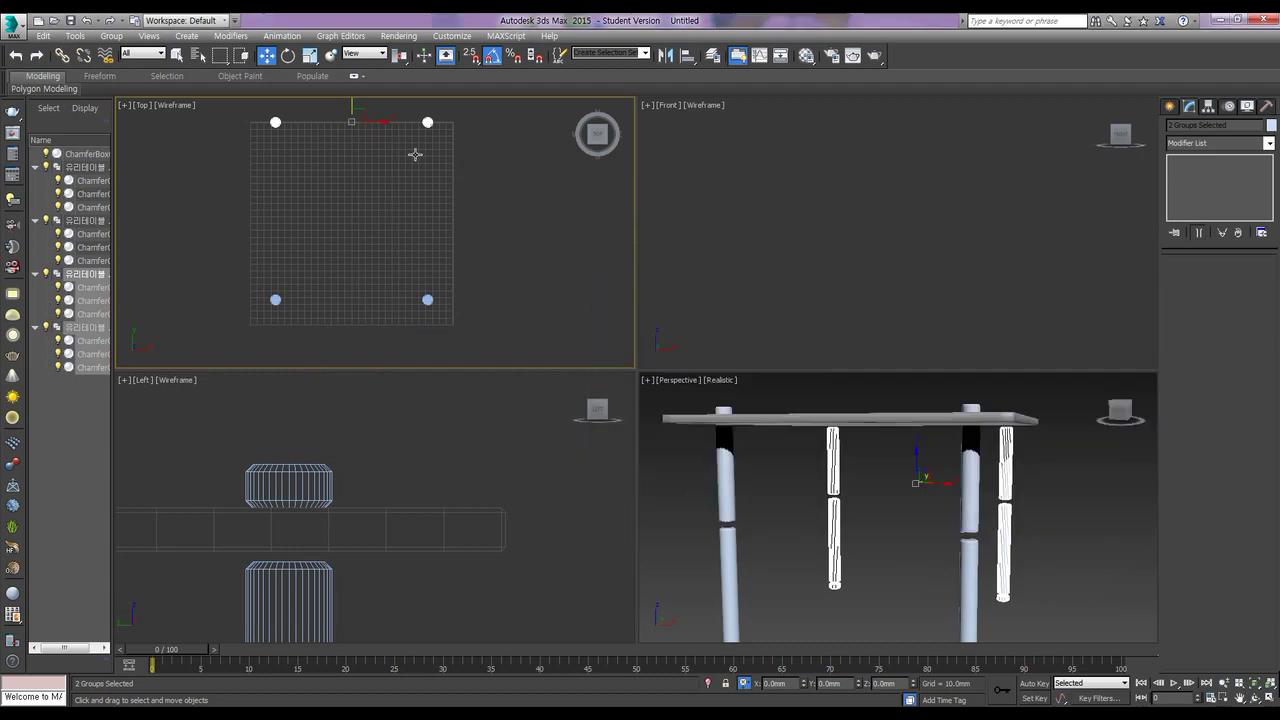
double_click(843, 684)
key(BackSpace)
text(-150)
key(Return)
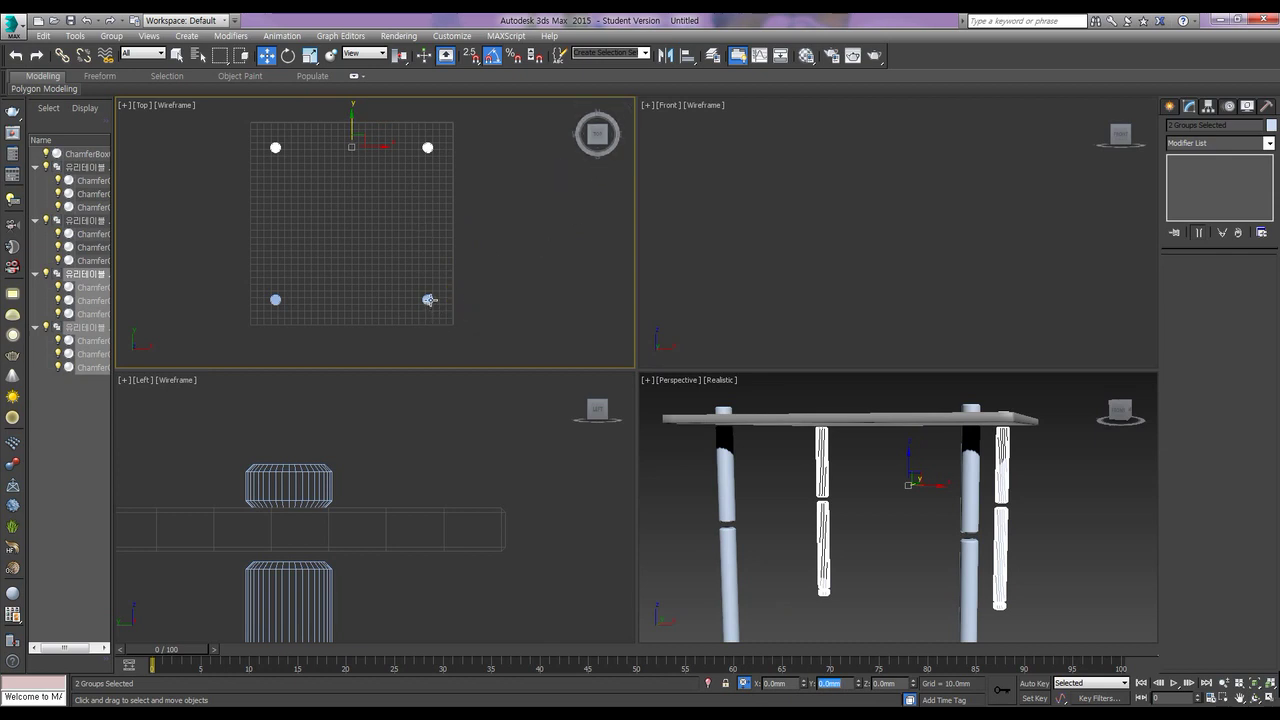
Step: Add the other two leg groups to the selection and group all four under the name 테이블 다리
ctrl+click(428, 301)
ctrl+click(276, 298)
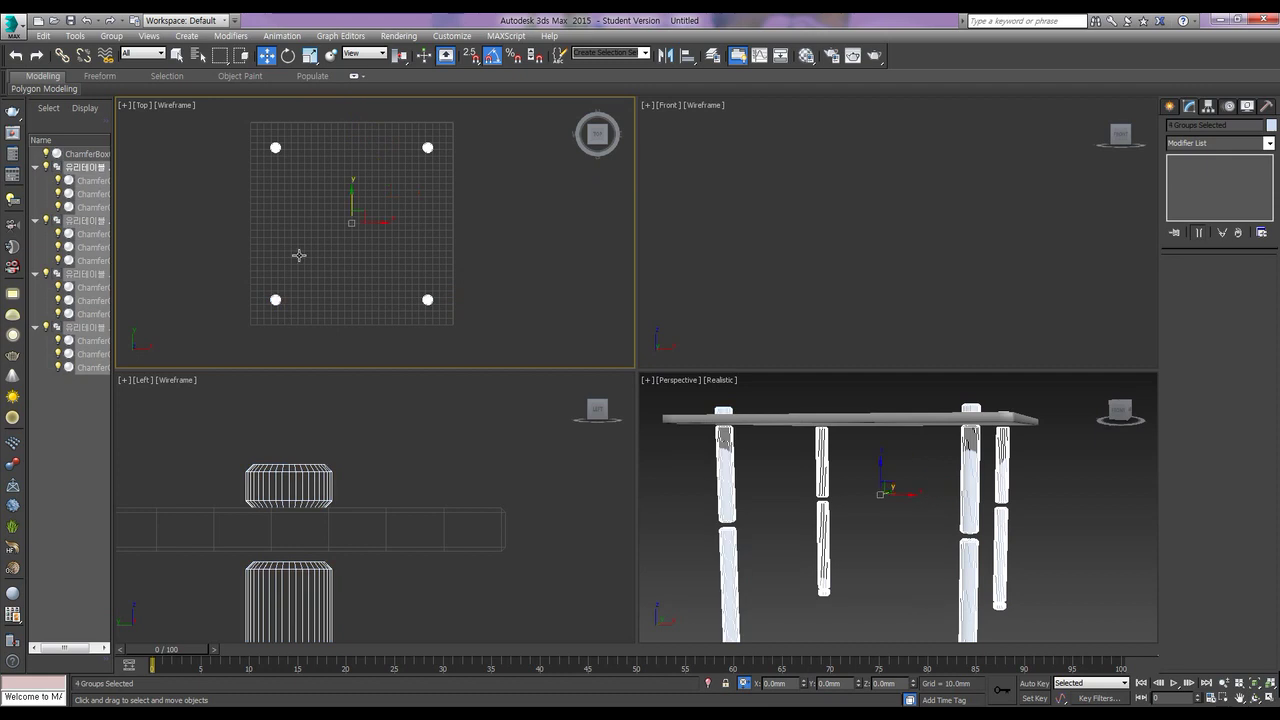
click(111, 36)
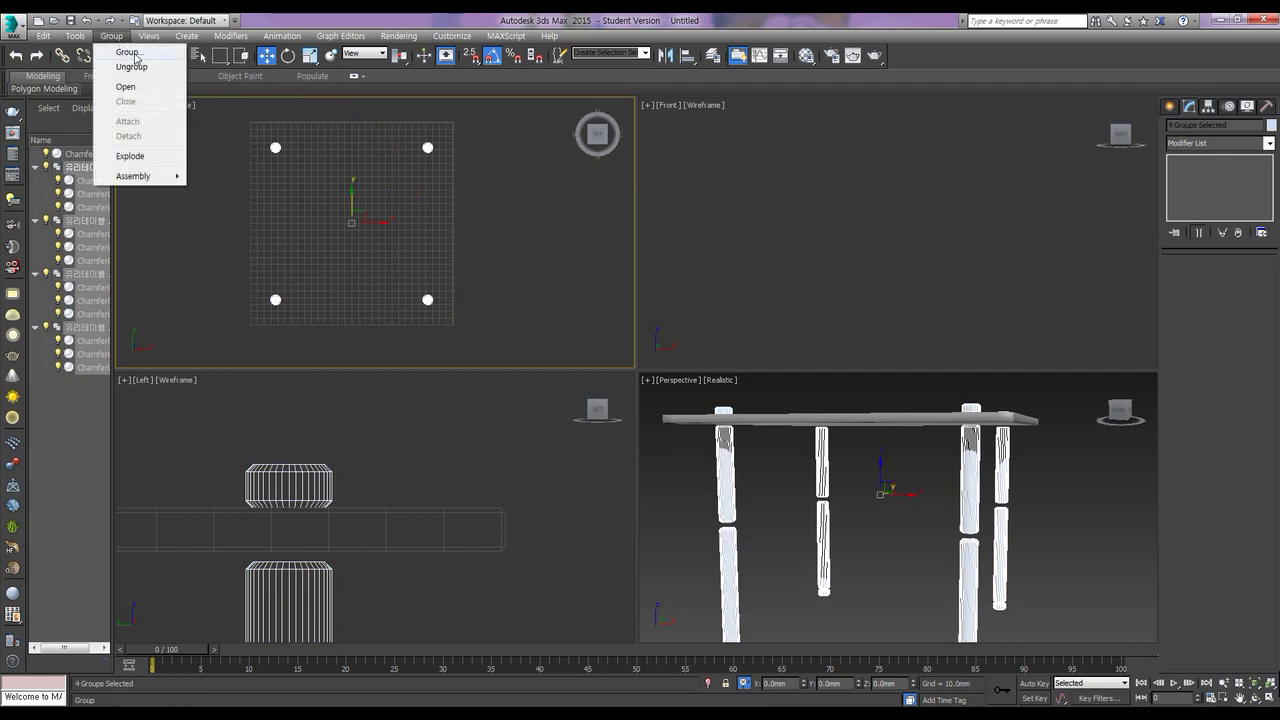
click(128, 52)
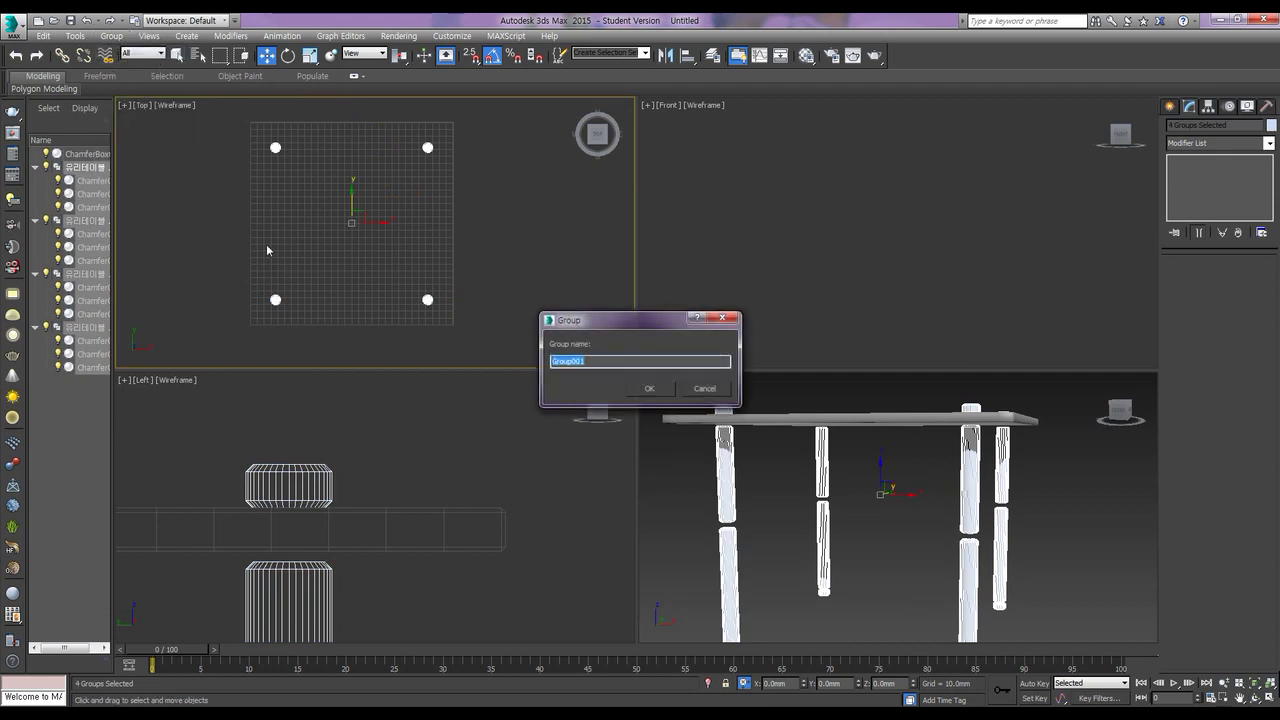
text(테이블 다리)
click(647, 390)
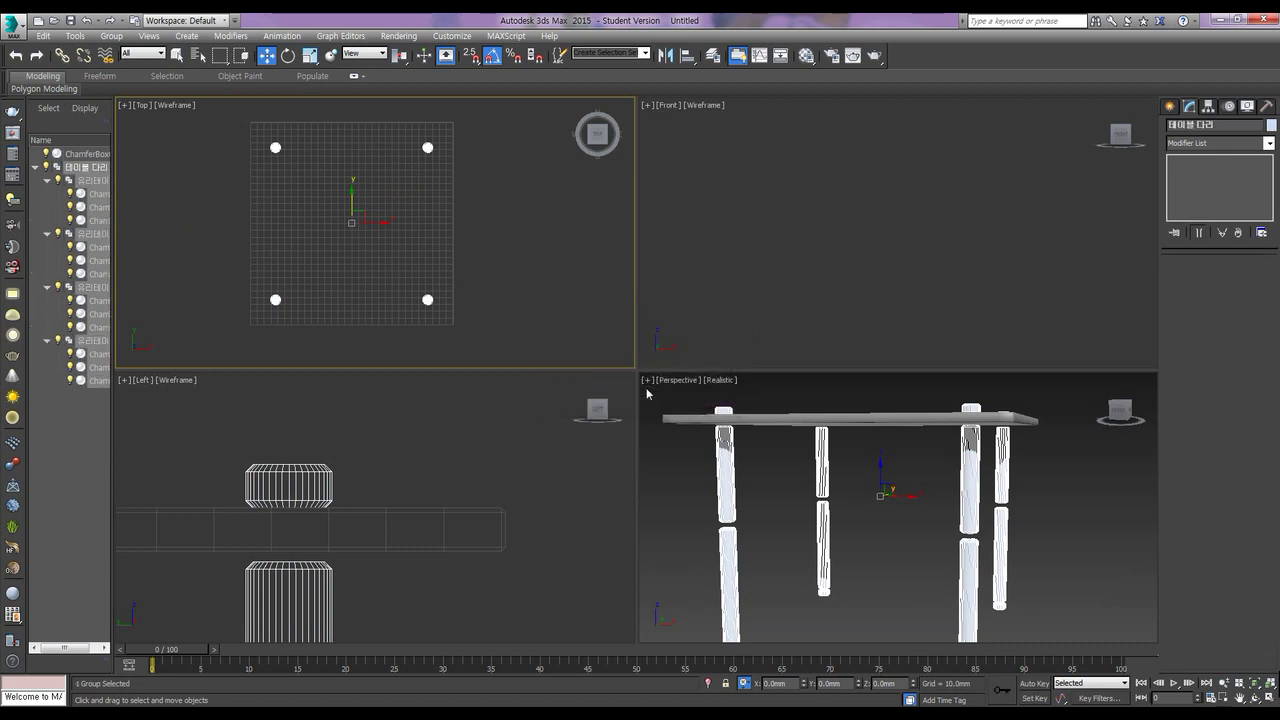
Step: Open the 테이블 다리 group for editing and bring both leg rows into the left view
right_click(335, 532)
middle_drag(333, 532, 389, 528)
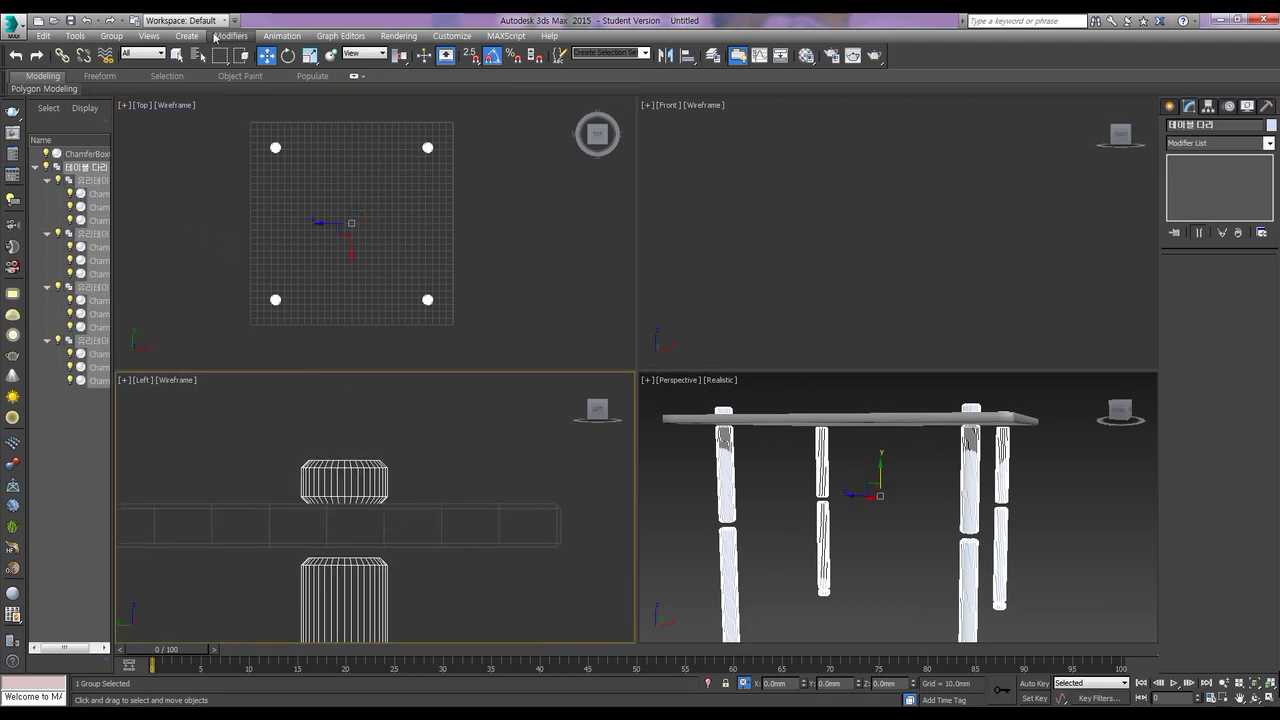
click(111, 36)
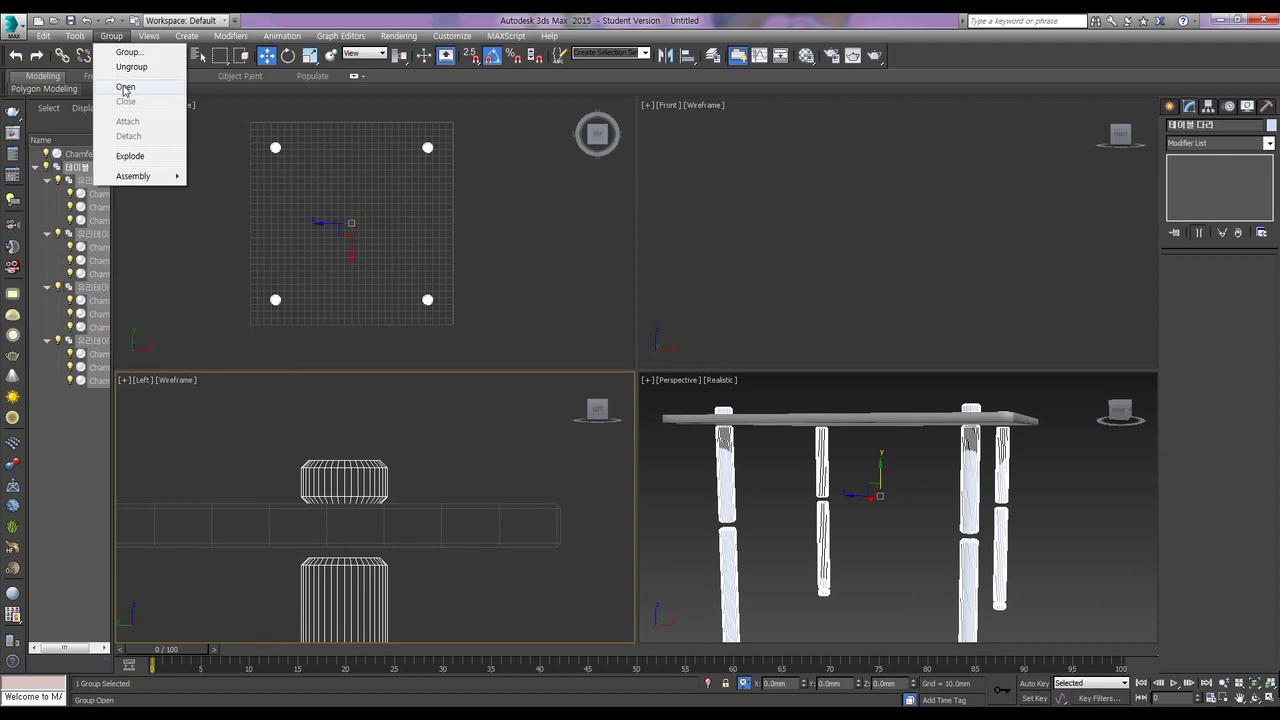
click(297, 340)
middle_drag(465, 468, 531, 444)
scroll(531, 444, down, 8)
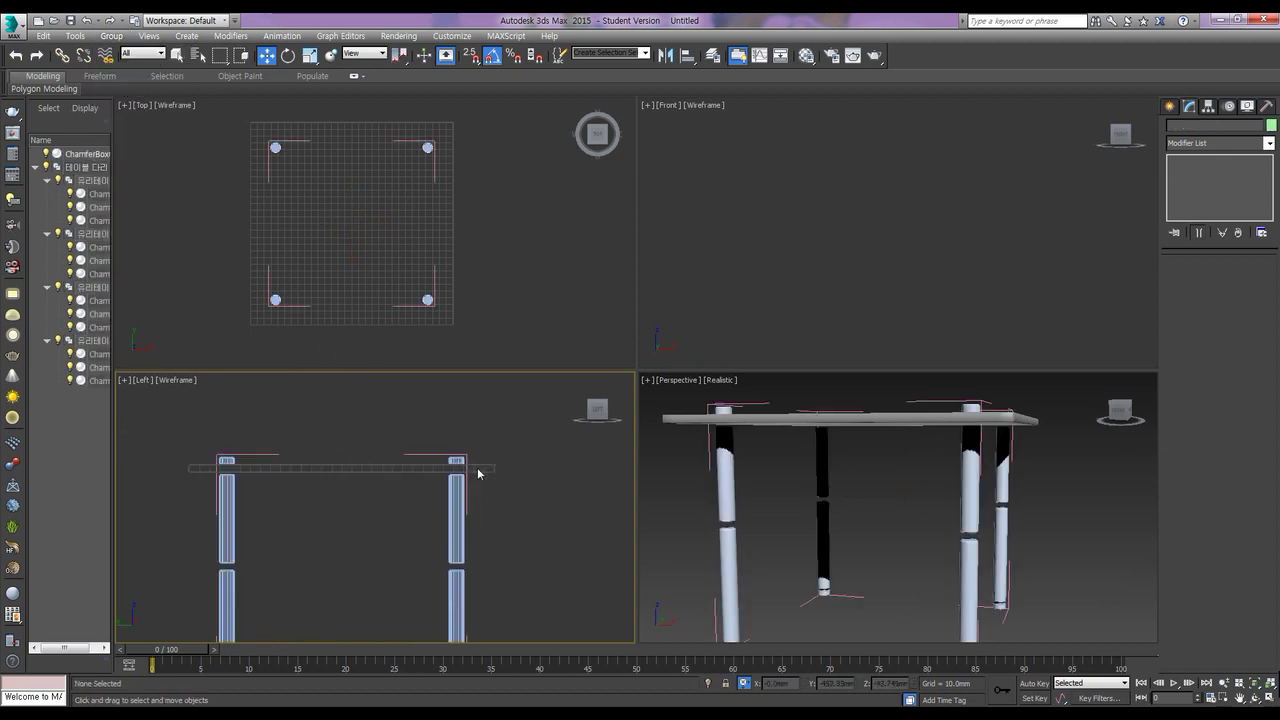
drag(511, 580, 316, 478)
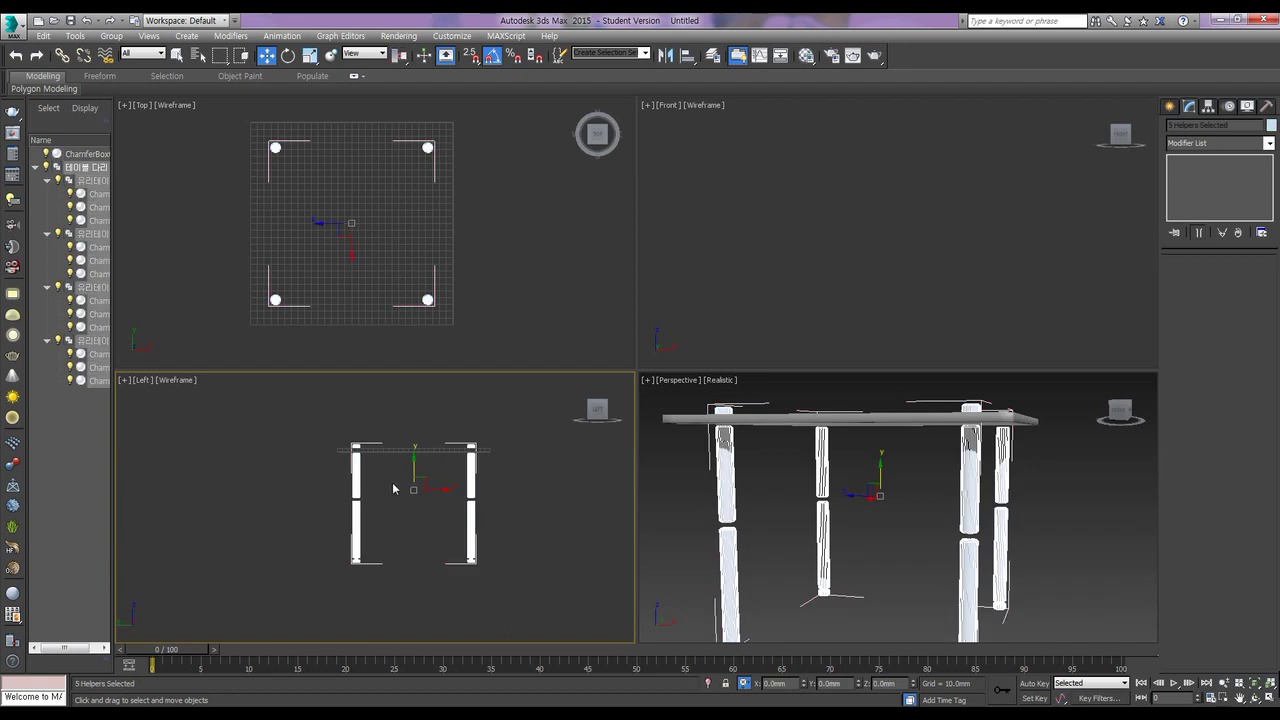
click(517, 521)
drag(517, 537, 330, 486)
scroll(383, 457, up, 5)
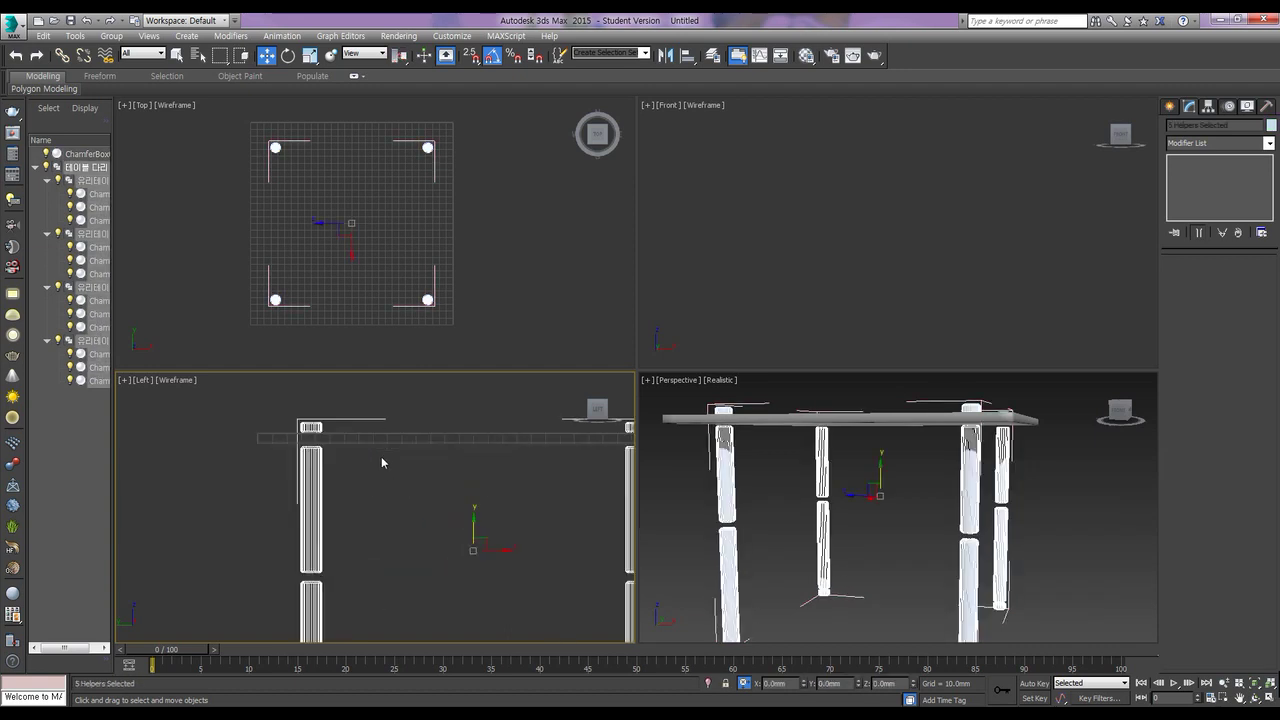
drag(598, 458, 209, 423)
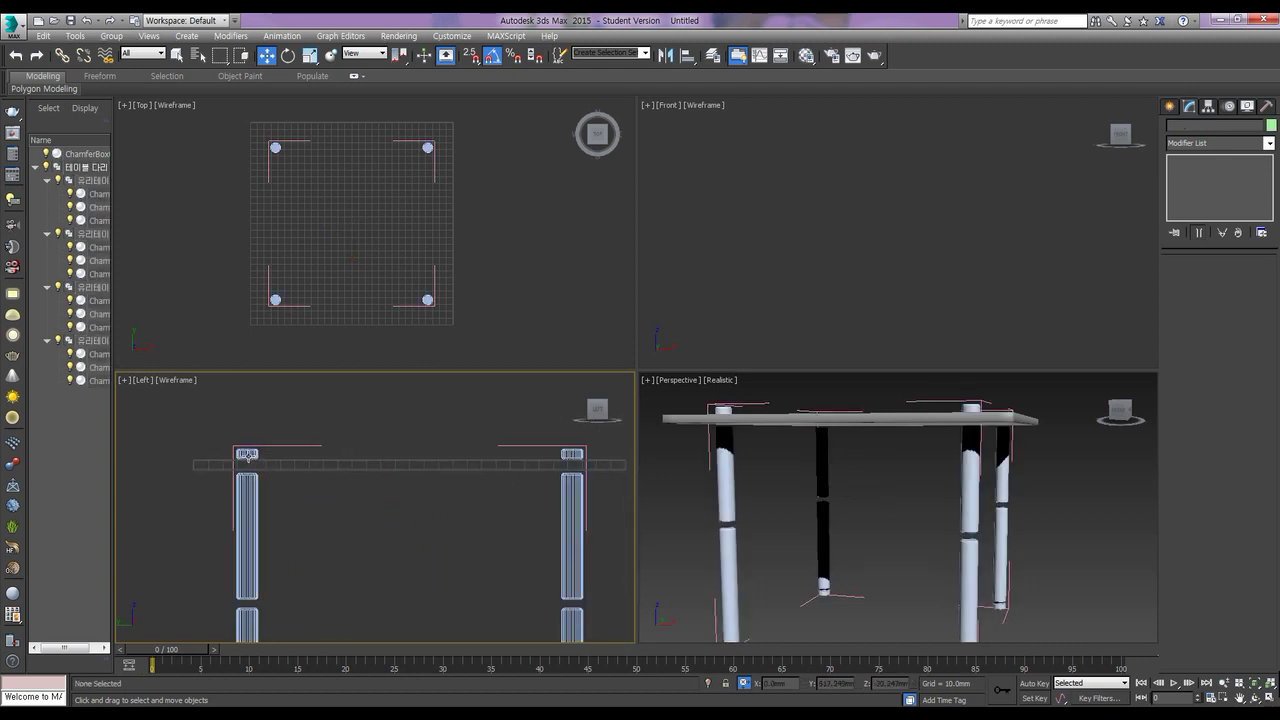
click(250, 501)
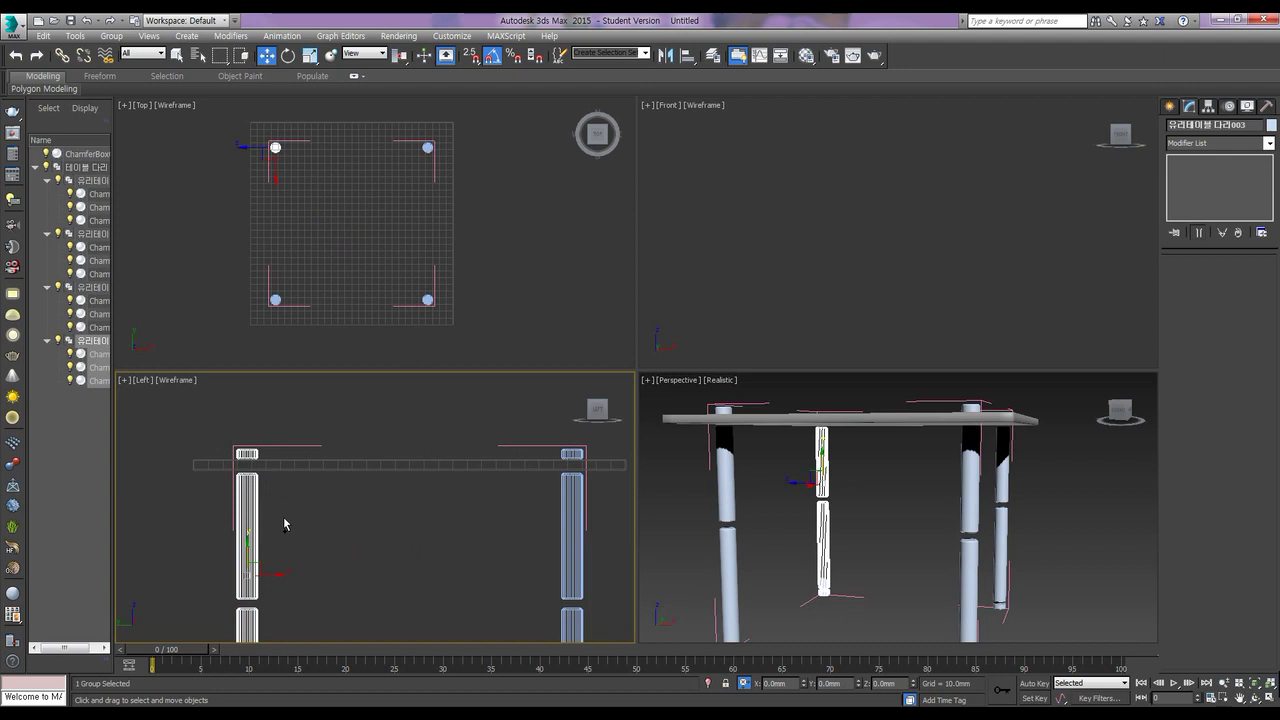
click(608, 570)
Step: Select the four nested leg groups in the left view and open them for editing
drag(318, 547, 212, 537)
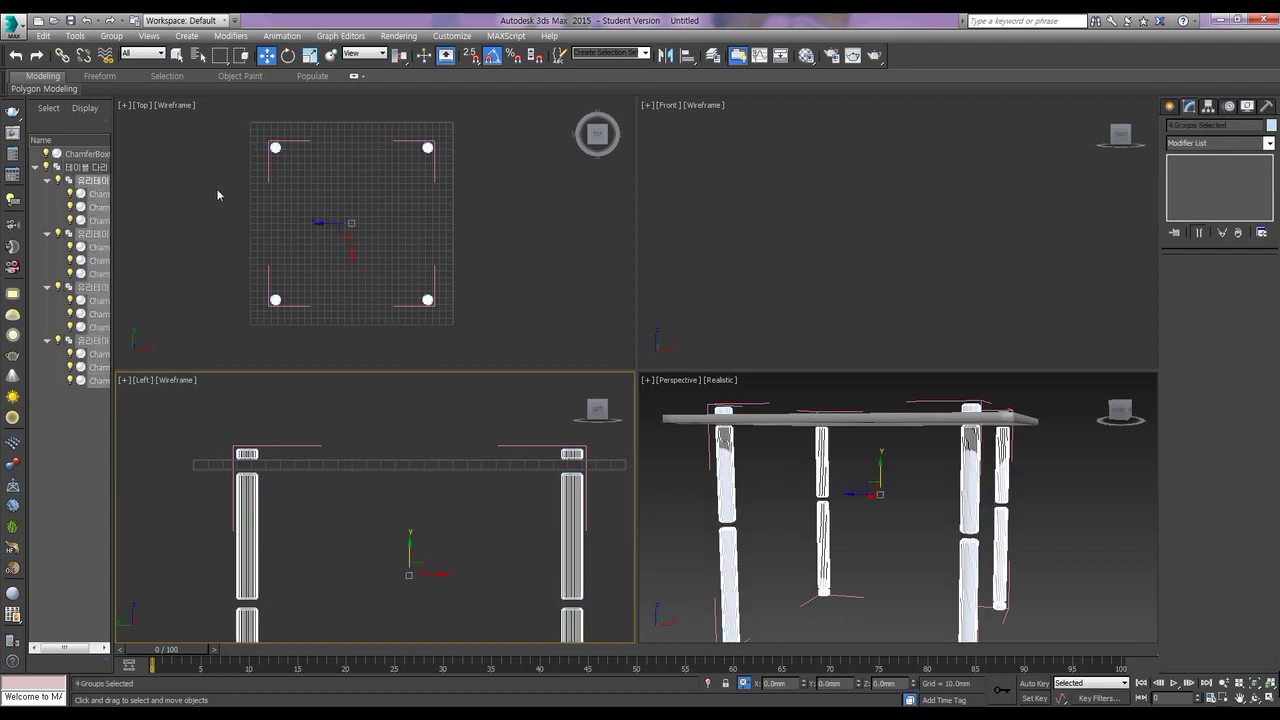
click(111, 35)
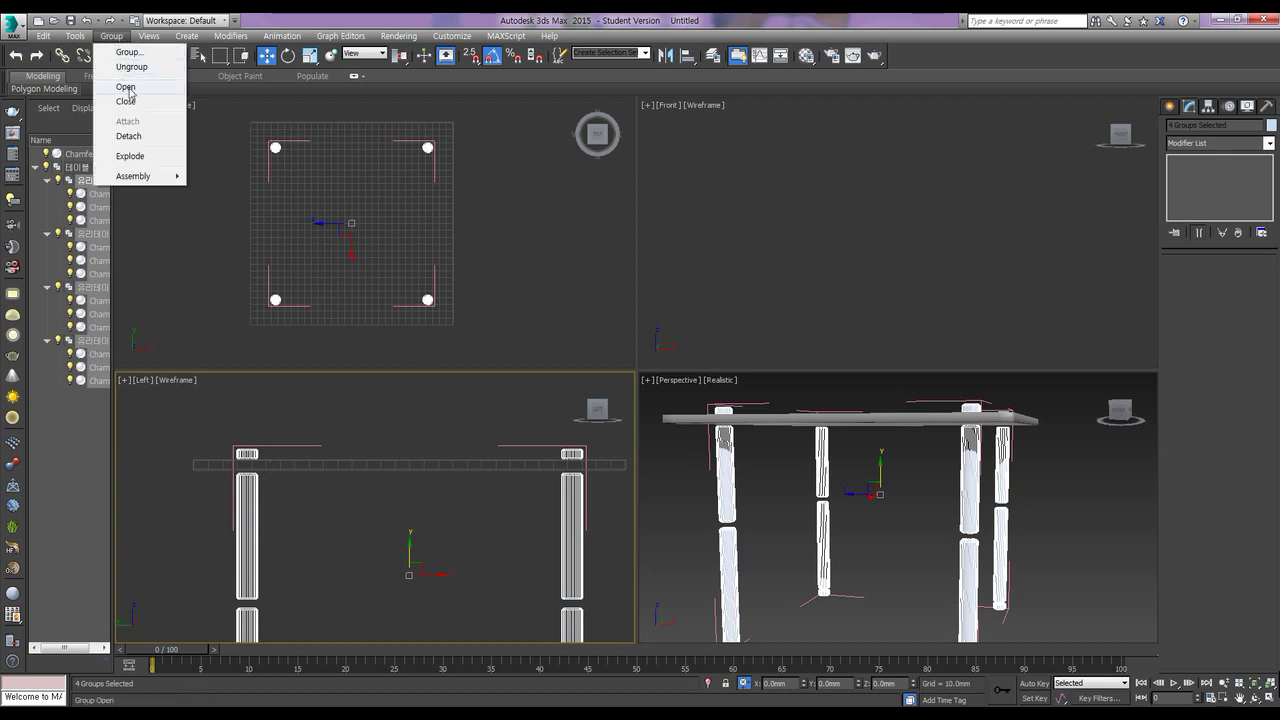
click(125, 87)
Step: Select the eight long leg cylinders and align them to the tabletop on Y Position, matching their Maximum to the tabletop's Minimum
middle_drag(392, 541, 388, 527)
scroll(370, 480, down, 2)
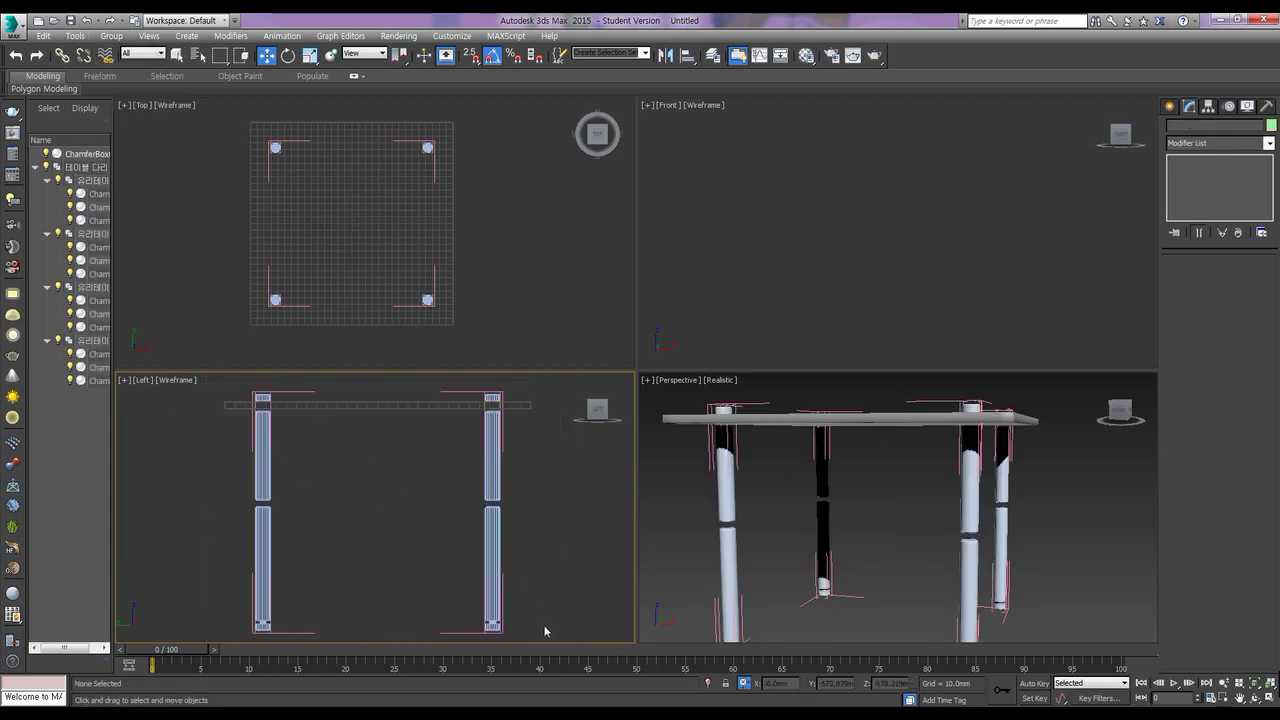
drag(528, 545, 236, 481)
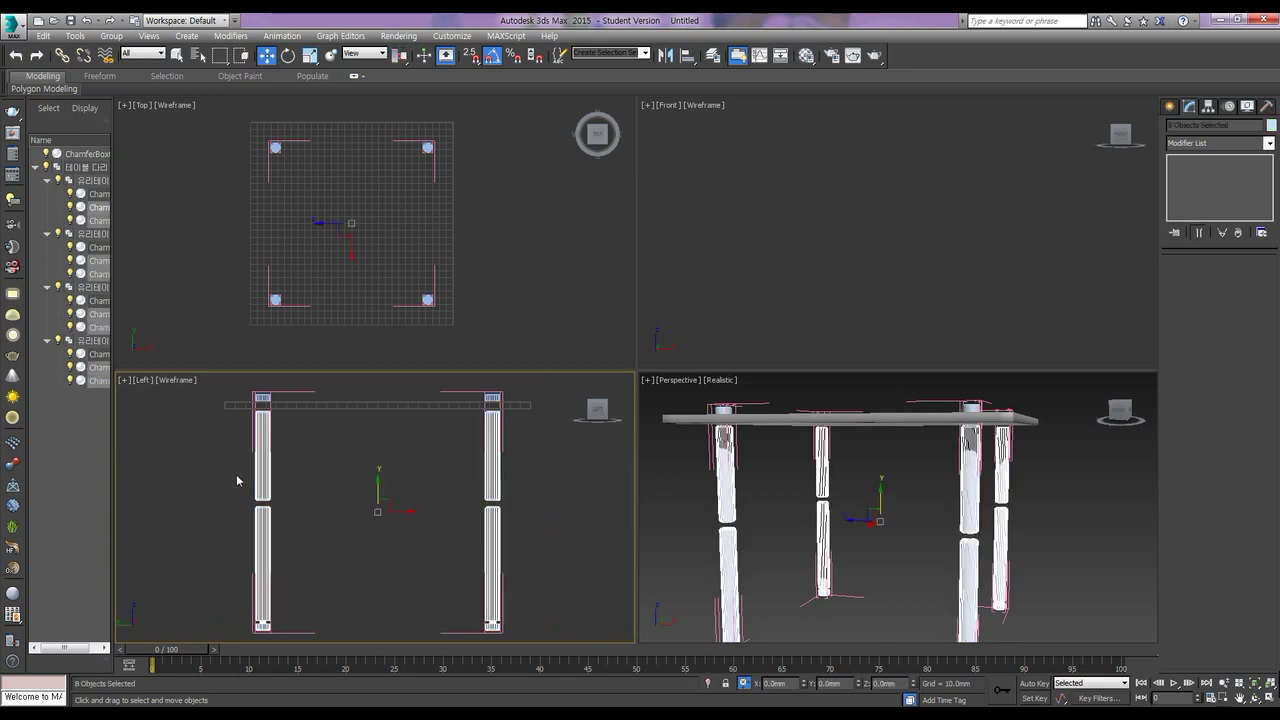
scroll(388, 441, up, 5)
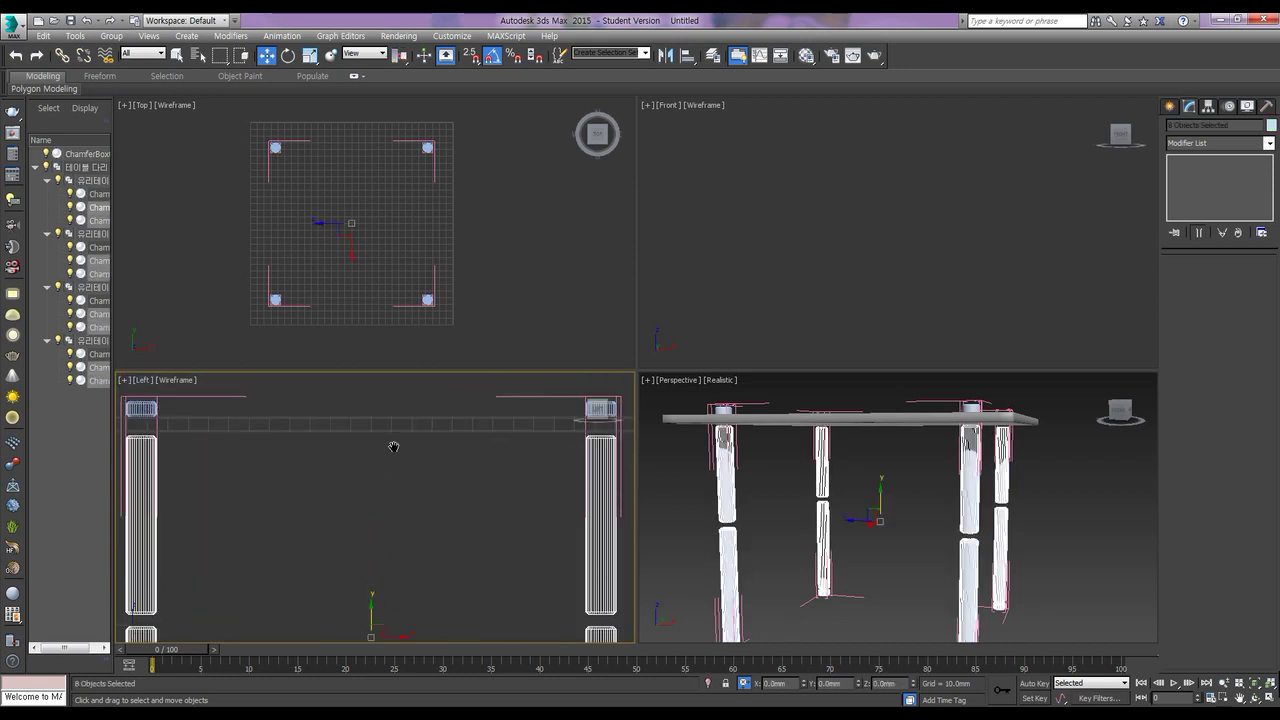
key(alt+a)
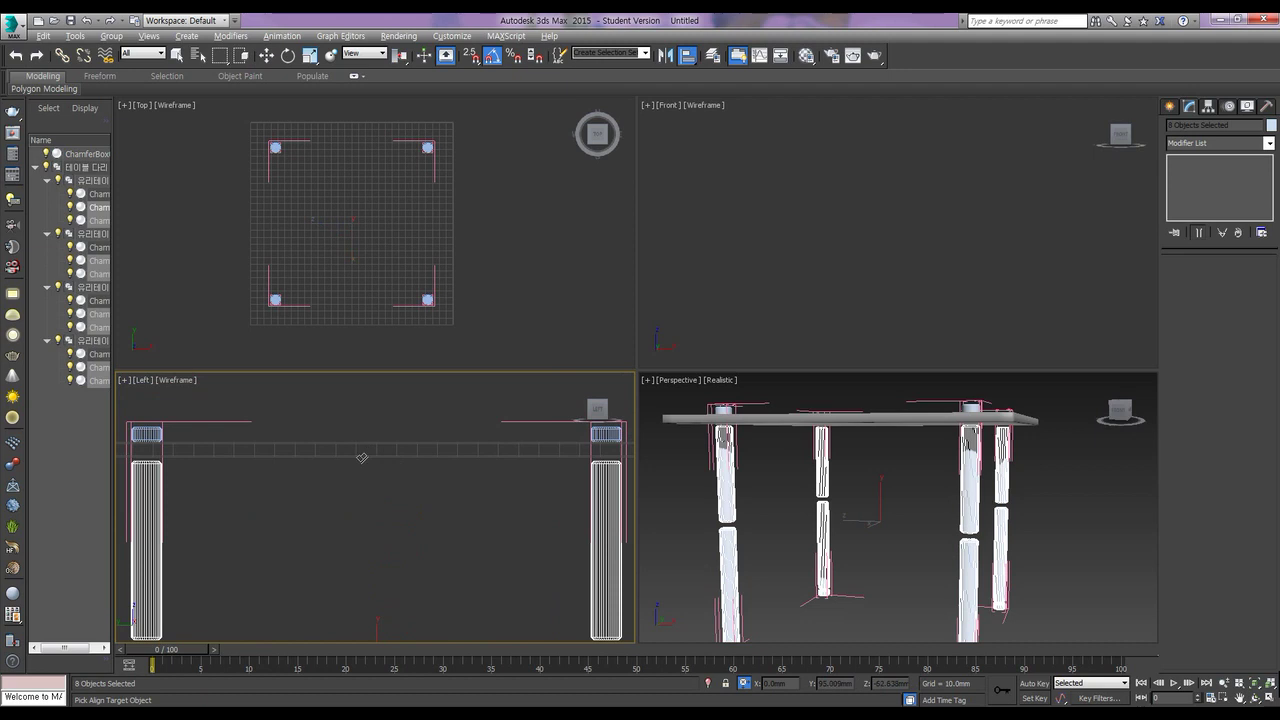
click(366, 458)
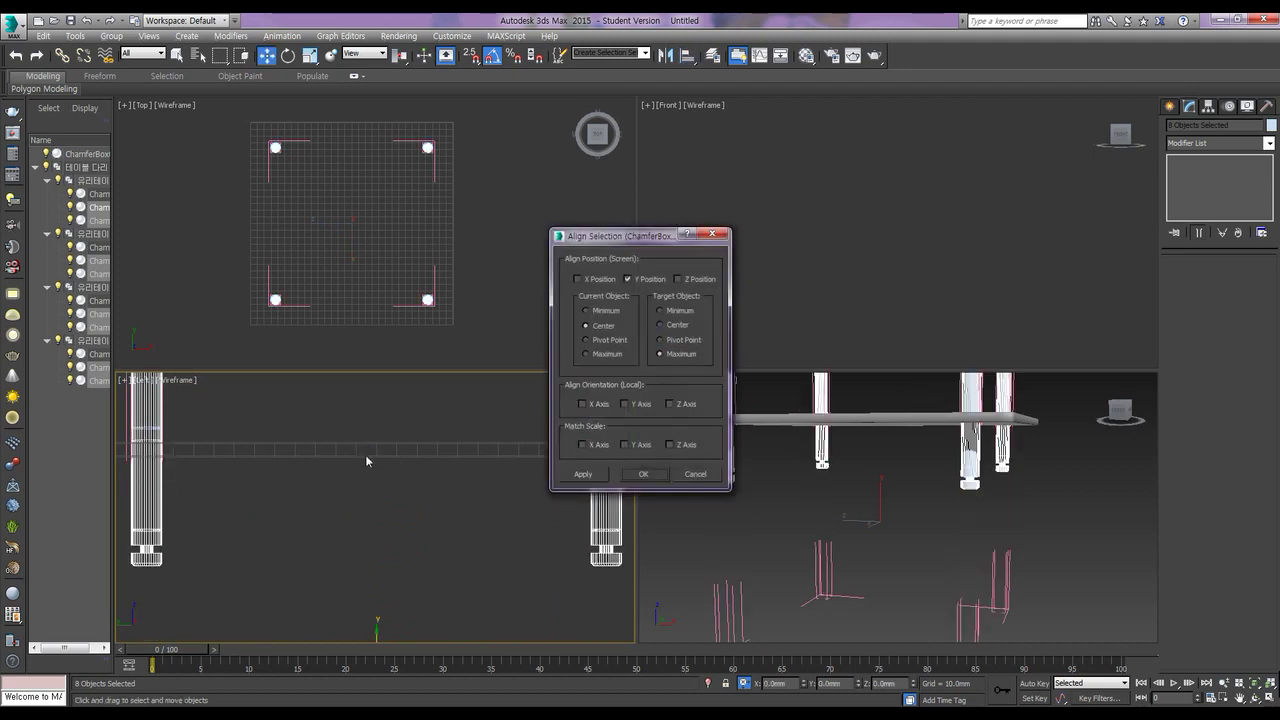
click(587, 311)
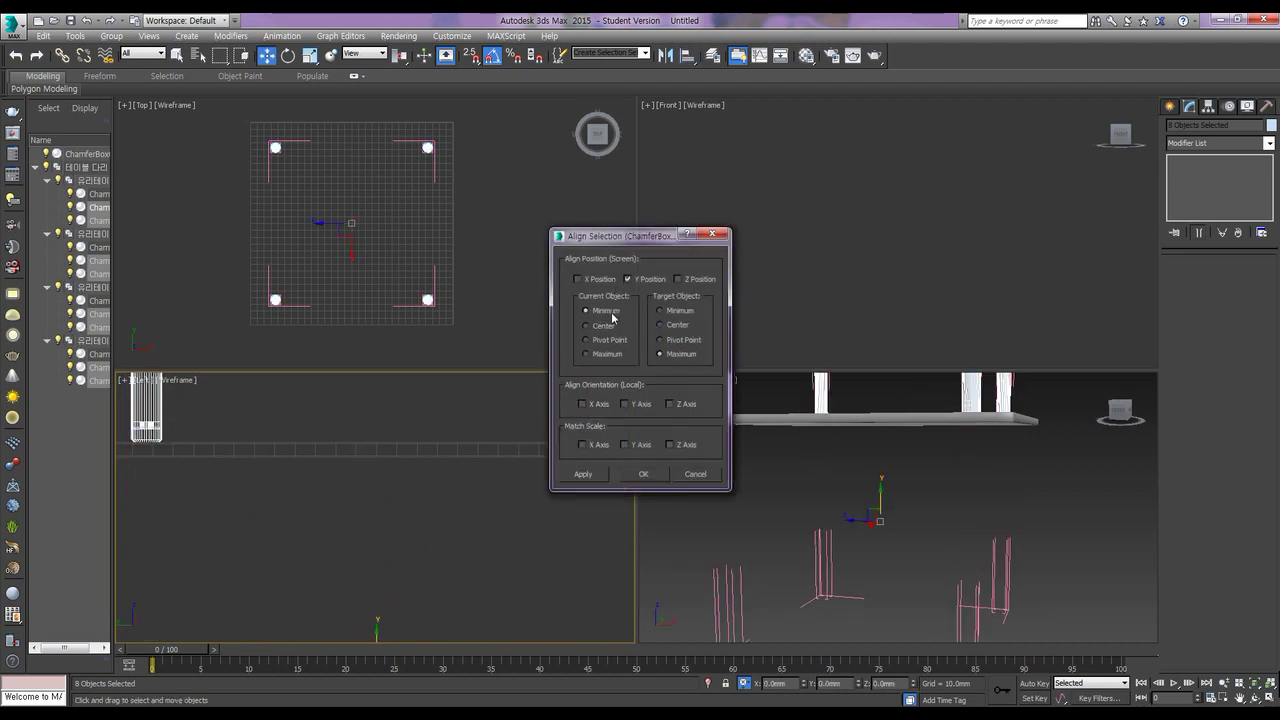
click(606, 355)
click(673, 314)
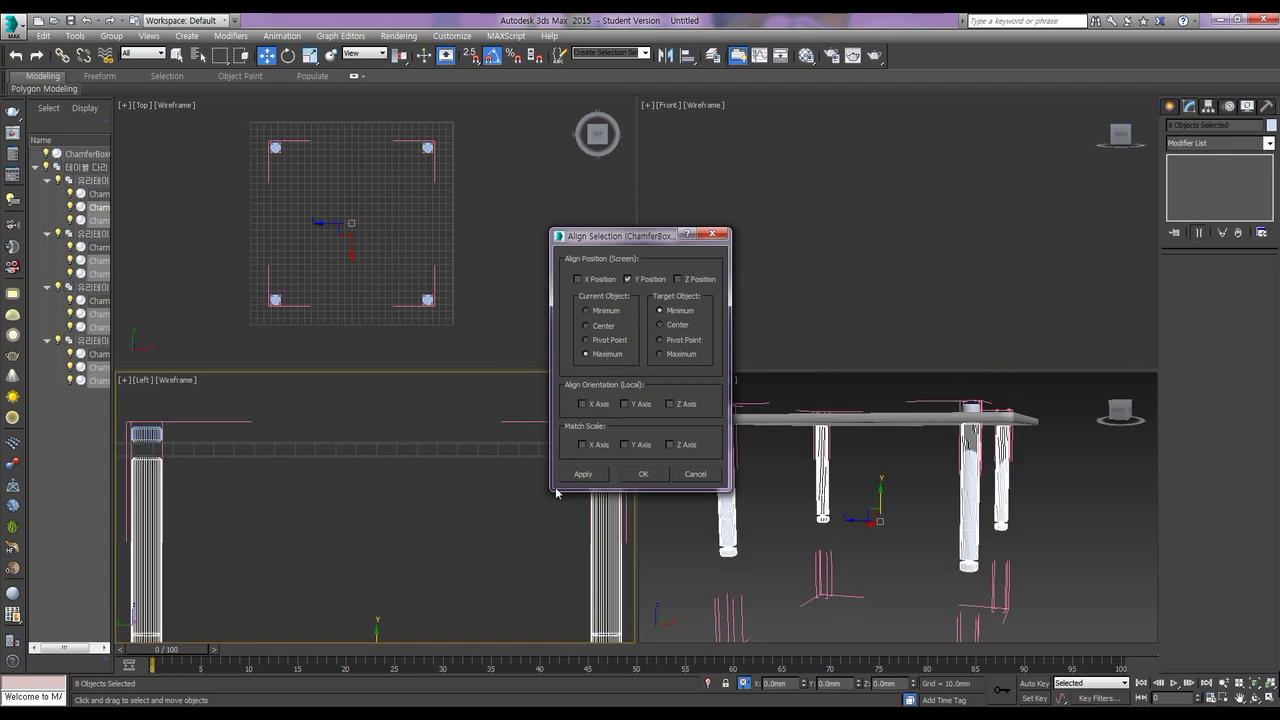
click(643, 474)
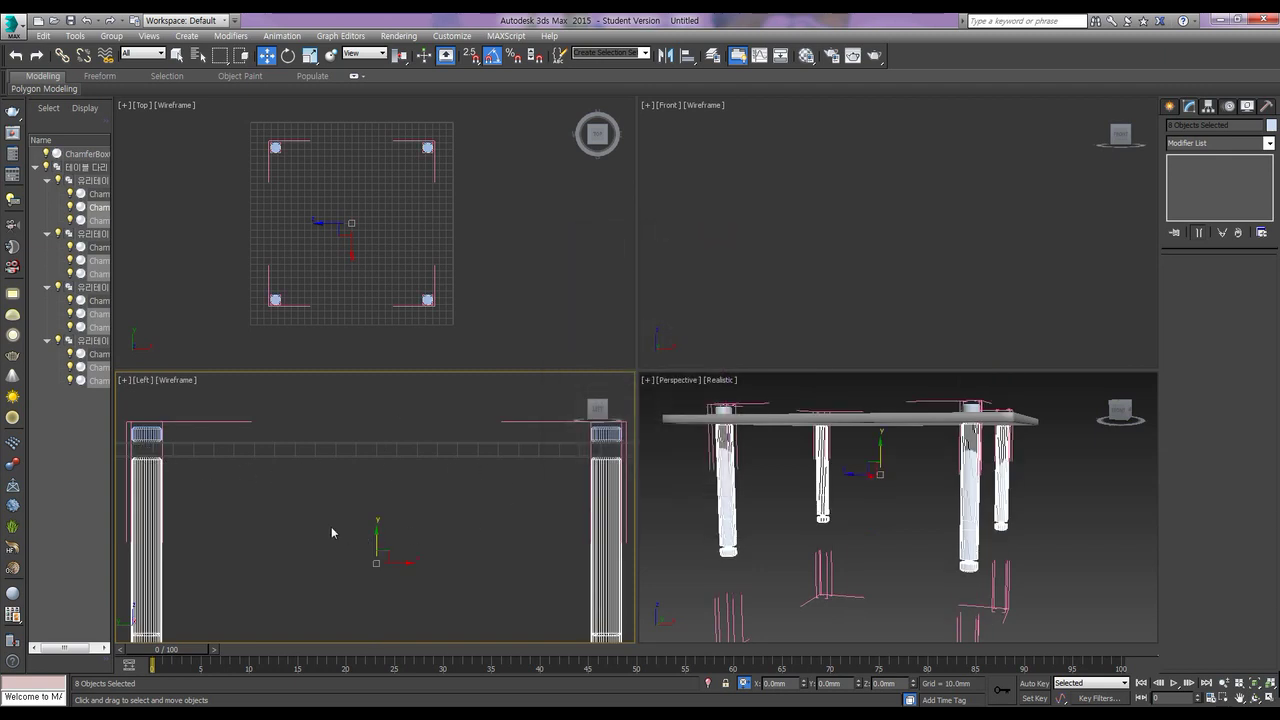
Step: Examine in the left view how the leg cylinders' upper ends meet the tabletop's underside
middle_drag(250, 505, 400, 502)
scroll(329, 480, up, 5)
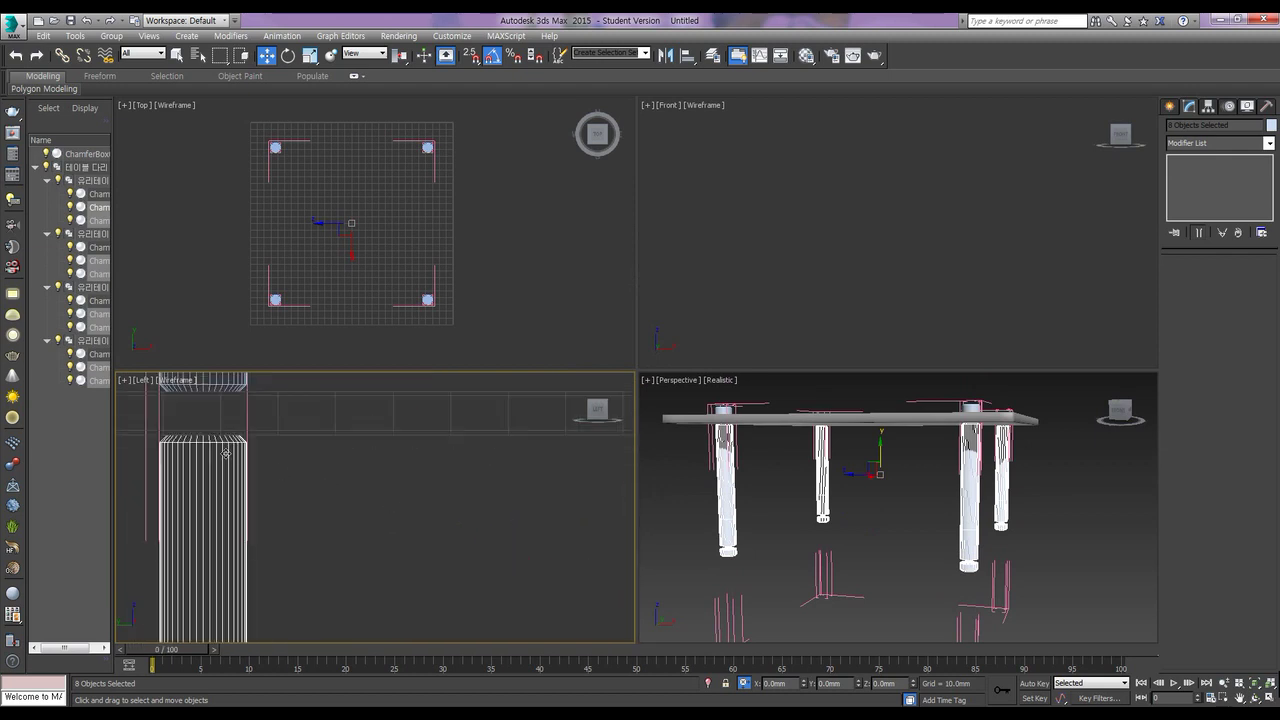
scroll(185, 424, up, 2)
middle_drag(185, 428, 334, 466)
scroll(334, 466, up, 4)
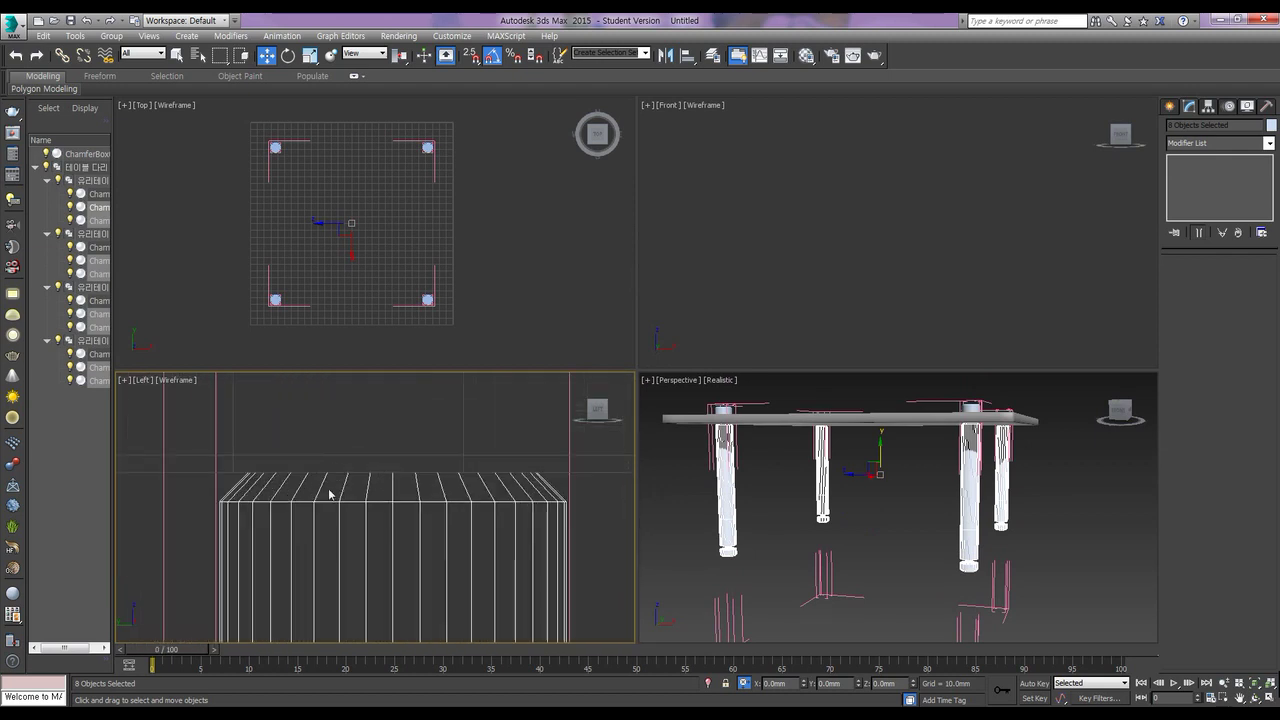
scroll(369, 490, down, 8)
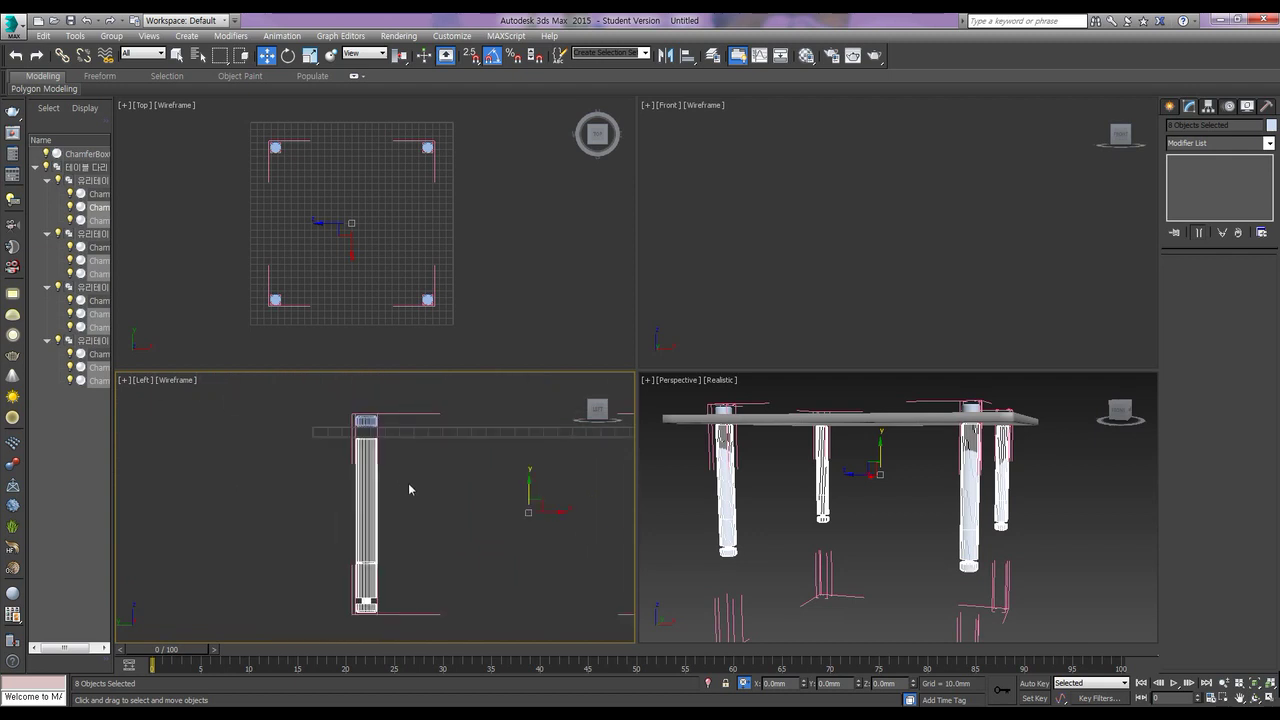
middle_drag(408, 483, 408, 467)
scroll(423, 506, down, 3)
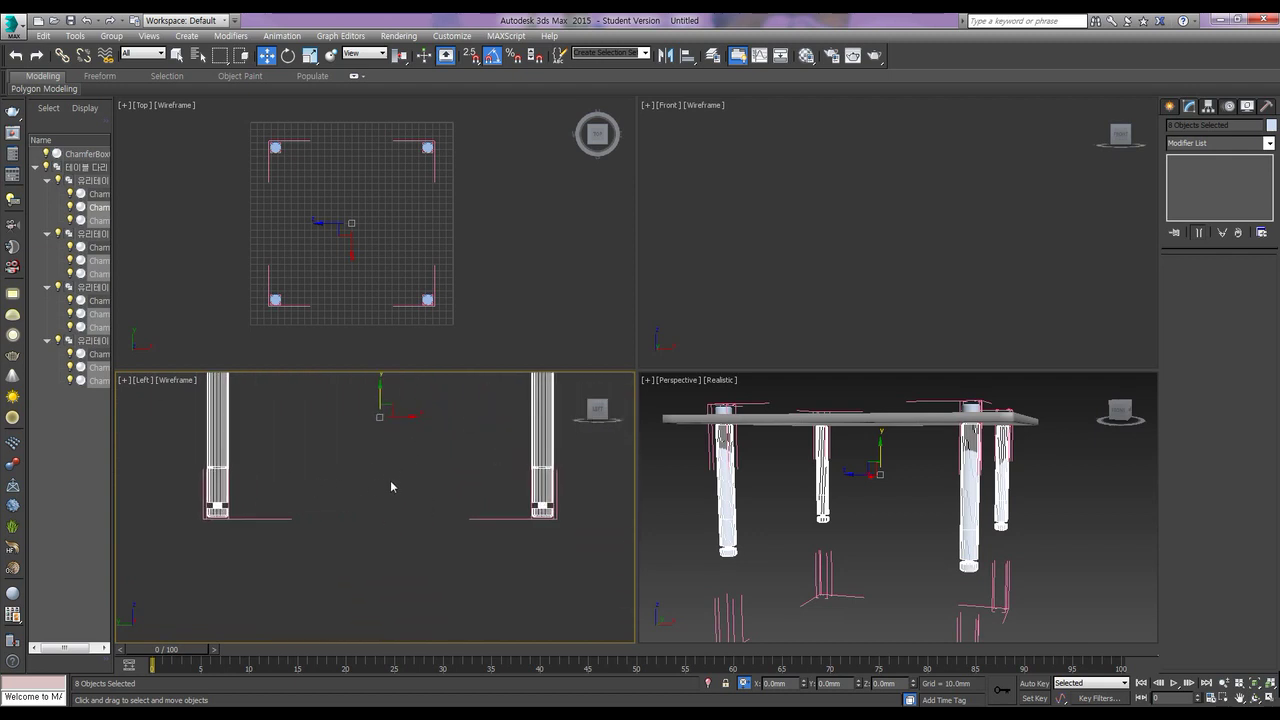
scroll(490, 502, down, 2)
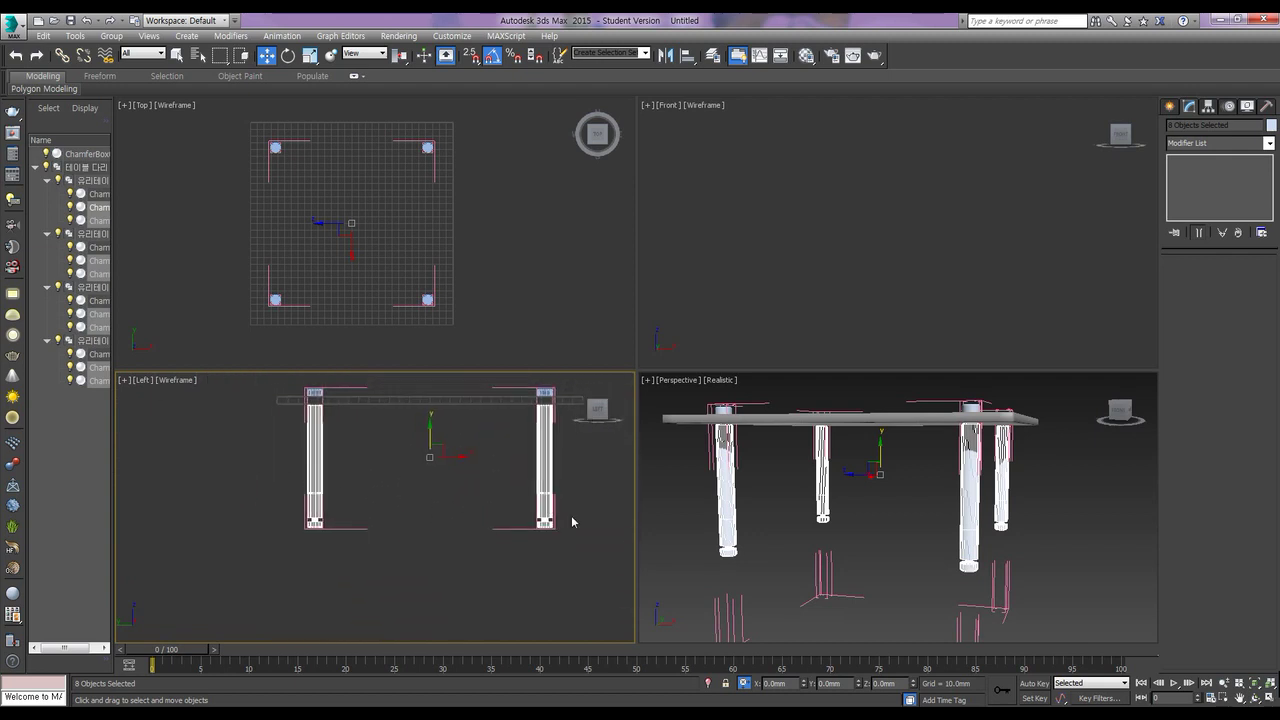
click(578, 518)
drag(582, 512, 285, 512)
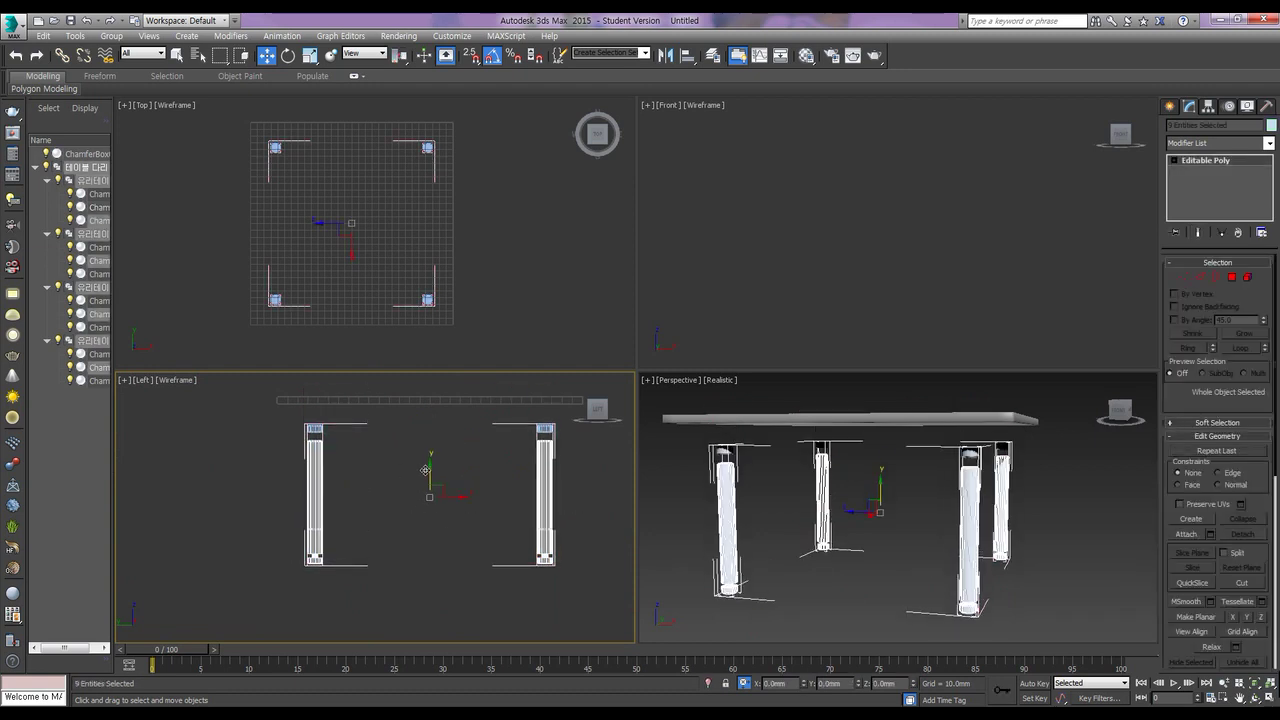
click(411, 518)
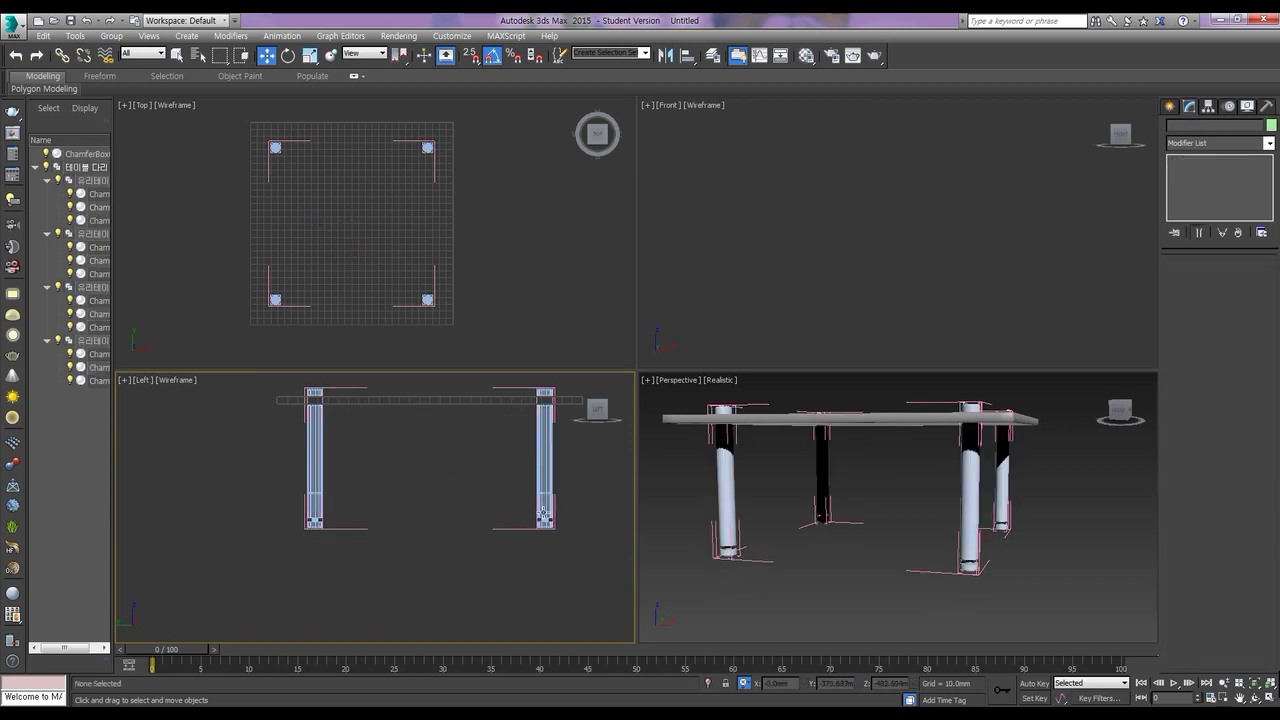
Step: Select the lower cylinder of each of the four legs and move them straight down, clear of the upper cylinders, in the left view
click(543, 513)
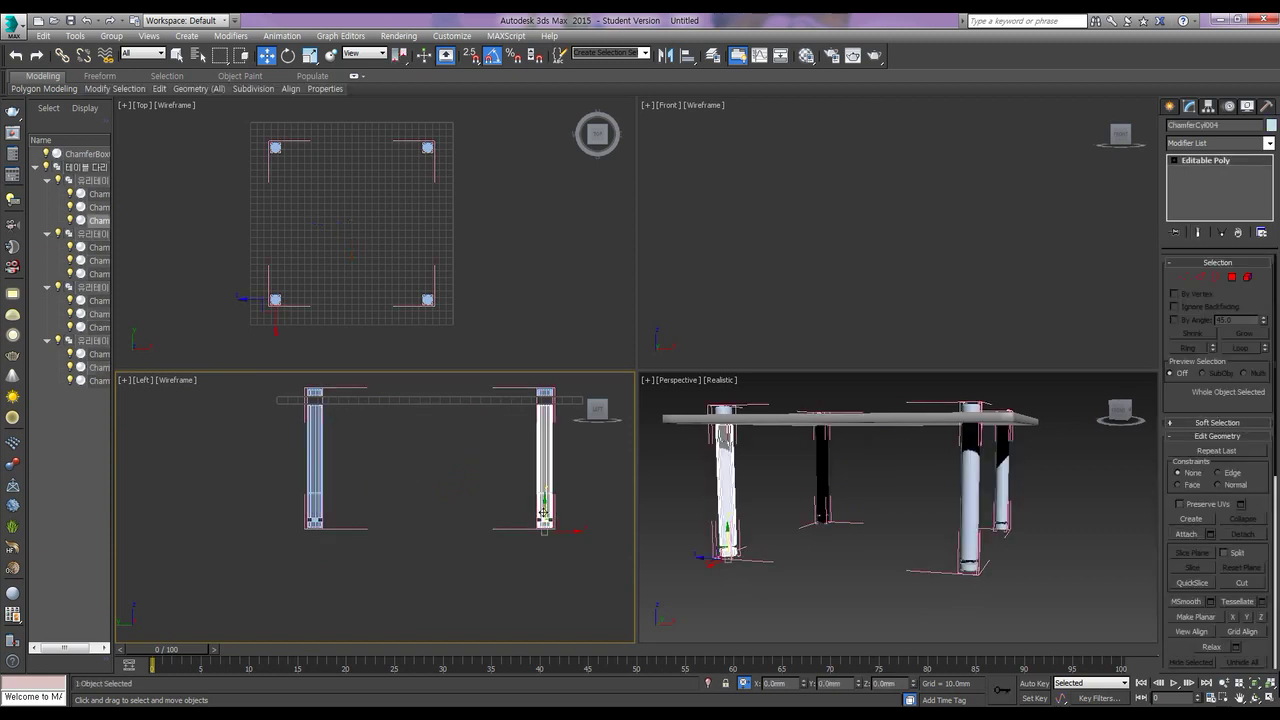
ctrl+click(315, 505)
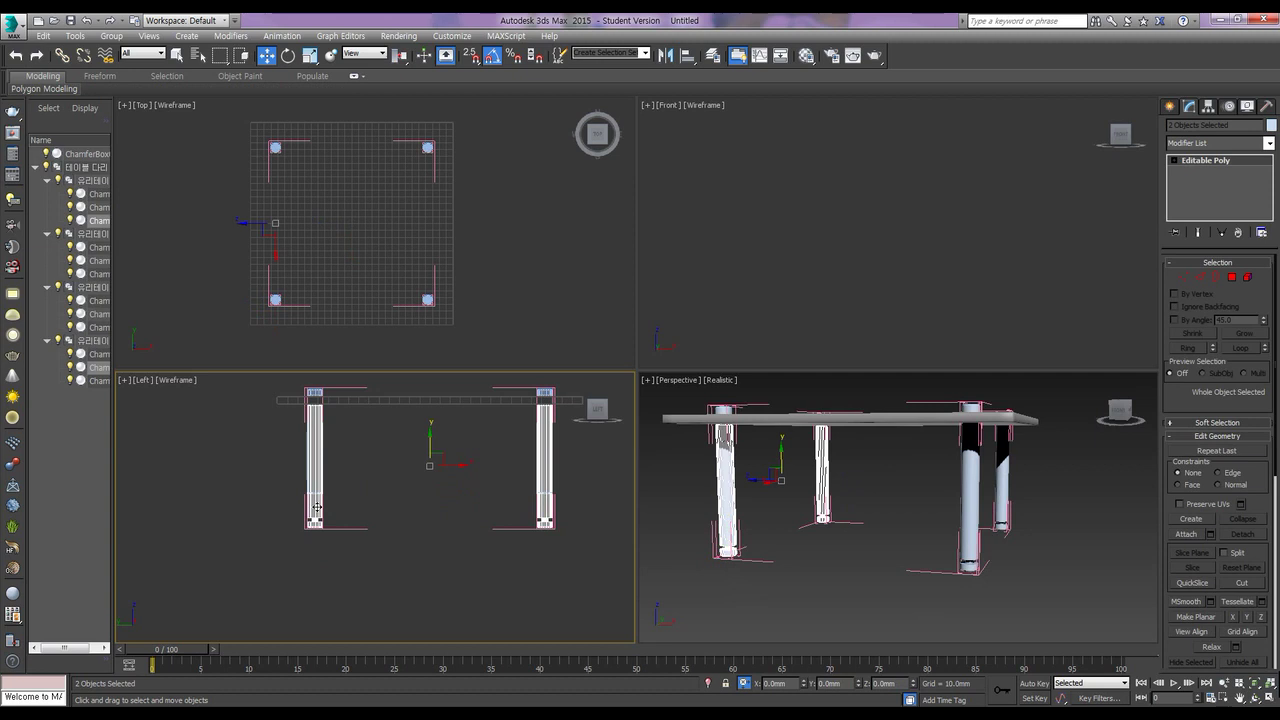
ctrl+click(968, 557)
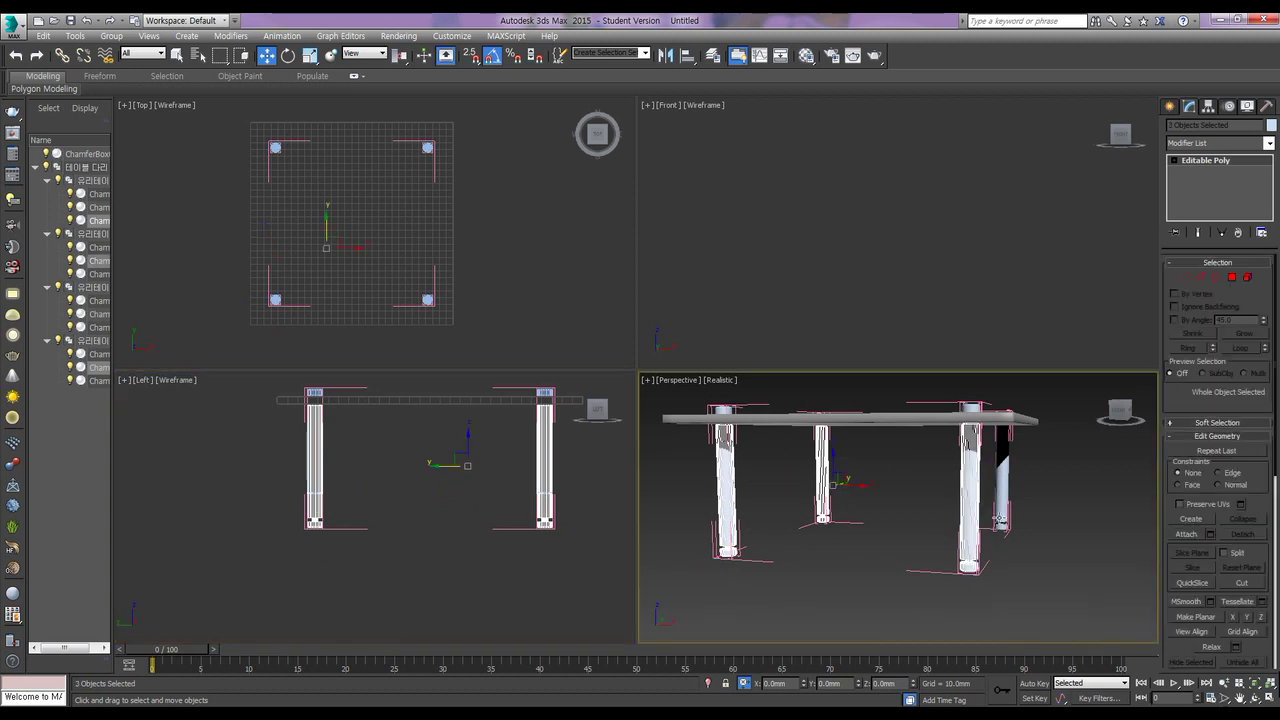
ctrl+click(1002, 513)
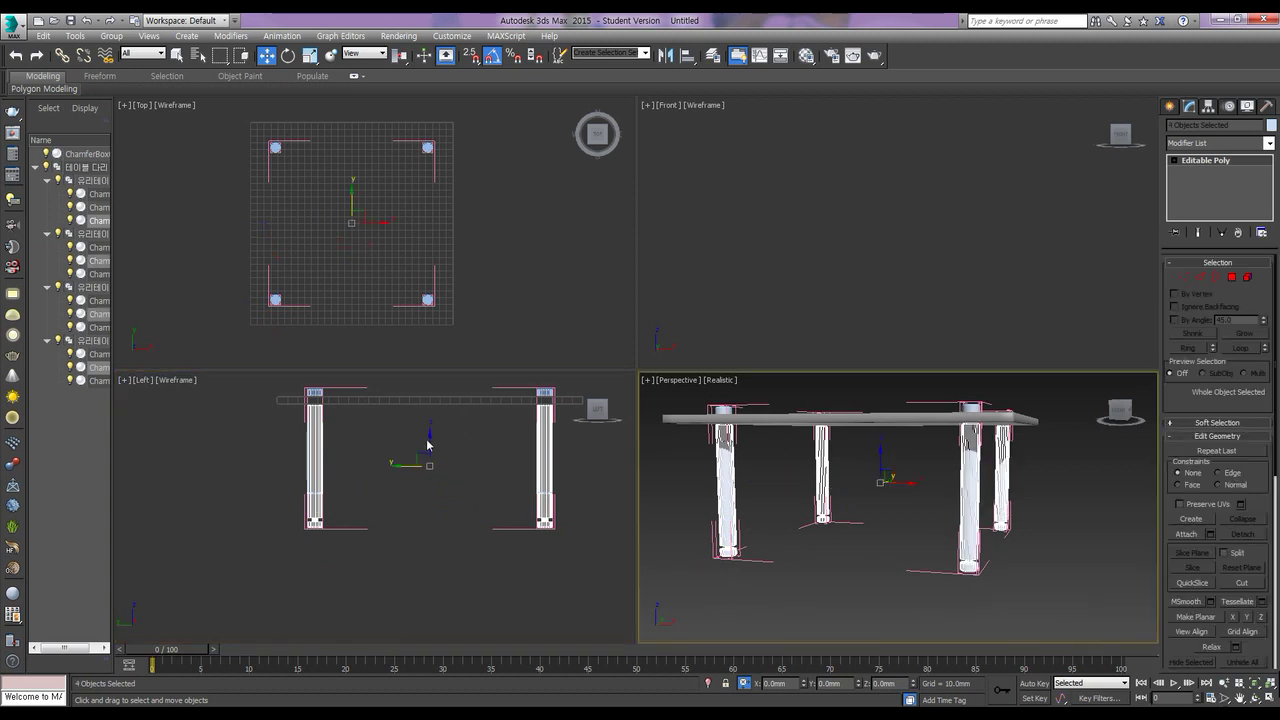
shift+drag(428, 440, 419, 554)
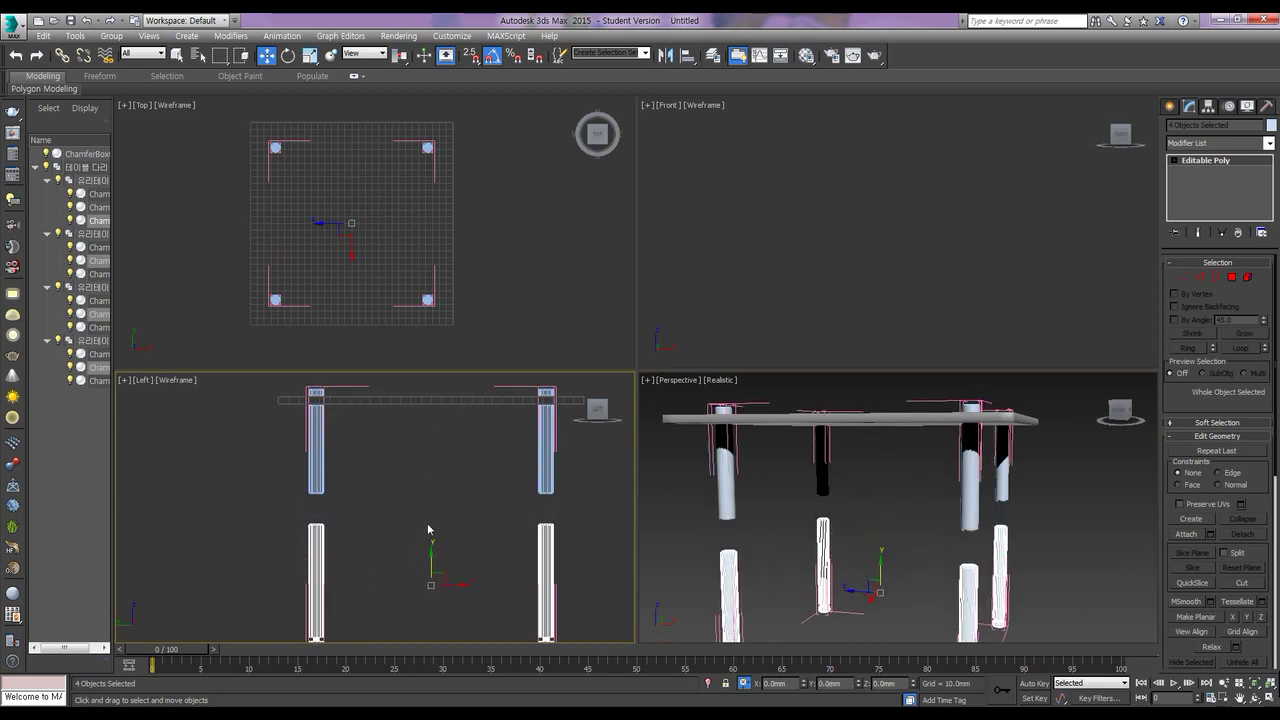
Step: Clone the glass tabletop straight down as one instance, into the gap between the upper and lower leg cylinders
click(471, 431)
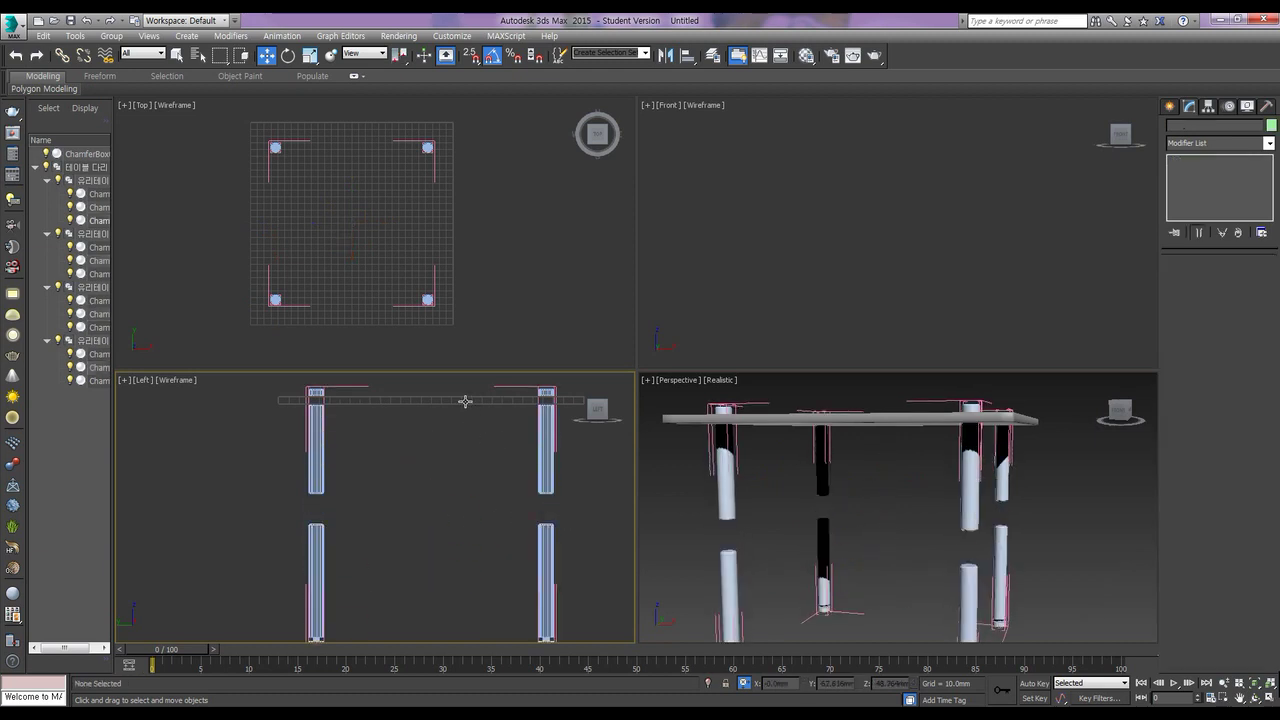
click(465, 401)
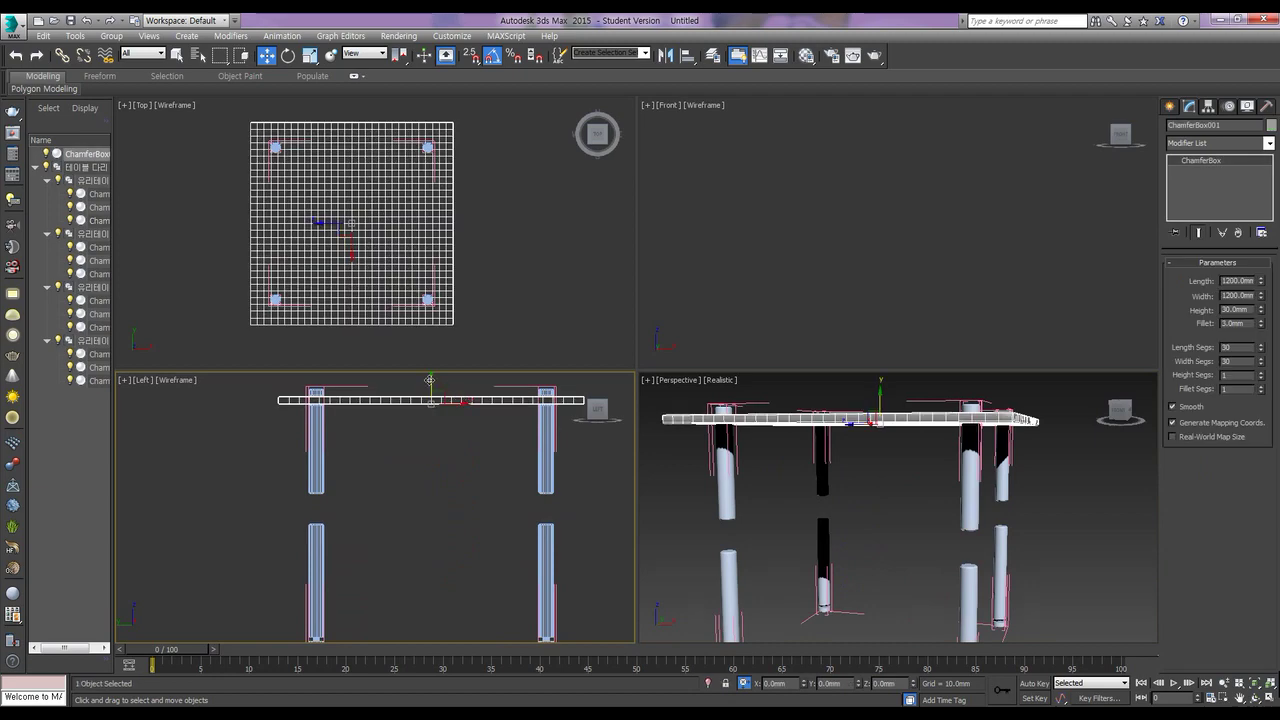
shift+drag(429, 380, 429, 485)
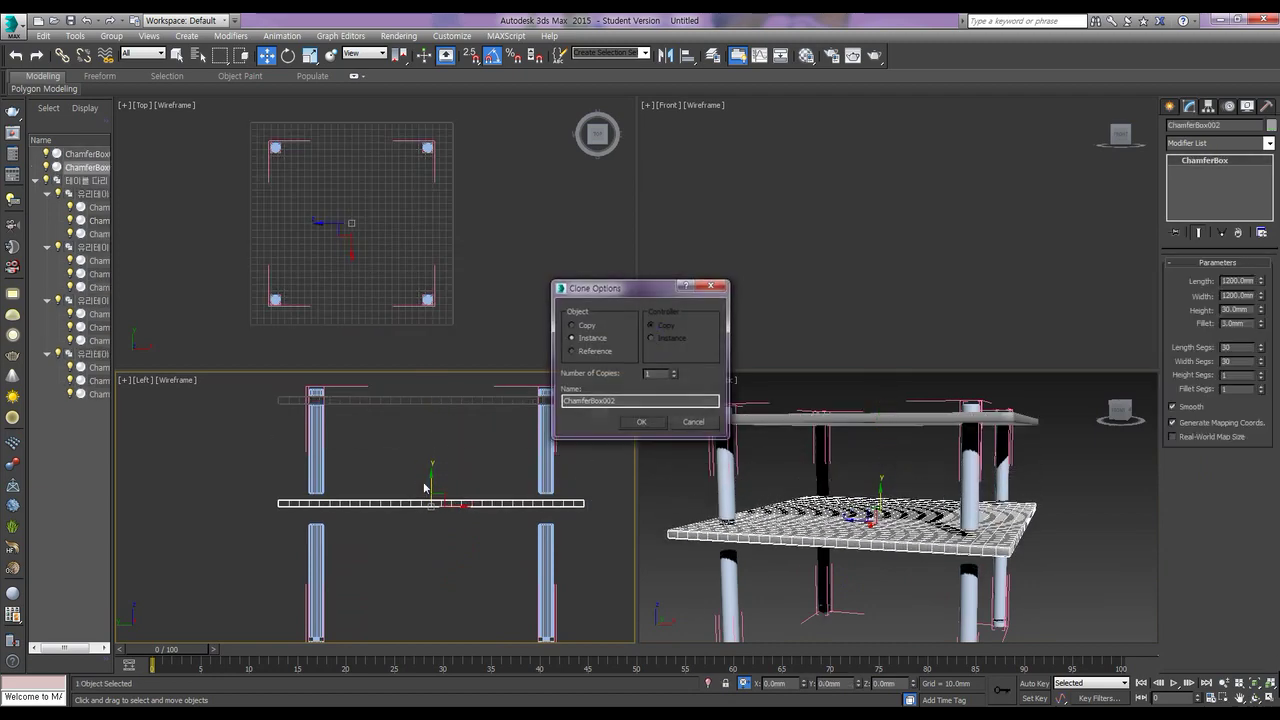
click(641, 422)
Step: Align the glass copy to an upper leg cylinder on Y Position, matching its Maximum to the cylinder's Minimum, and deselect it
key(alt+a)
click(318, 462)
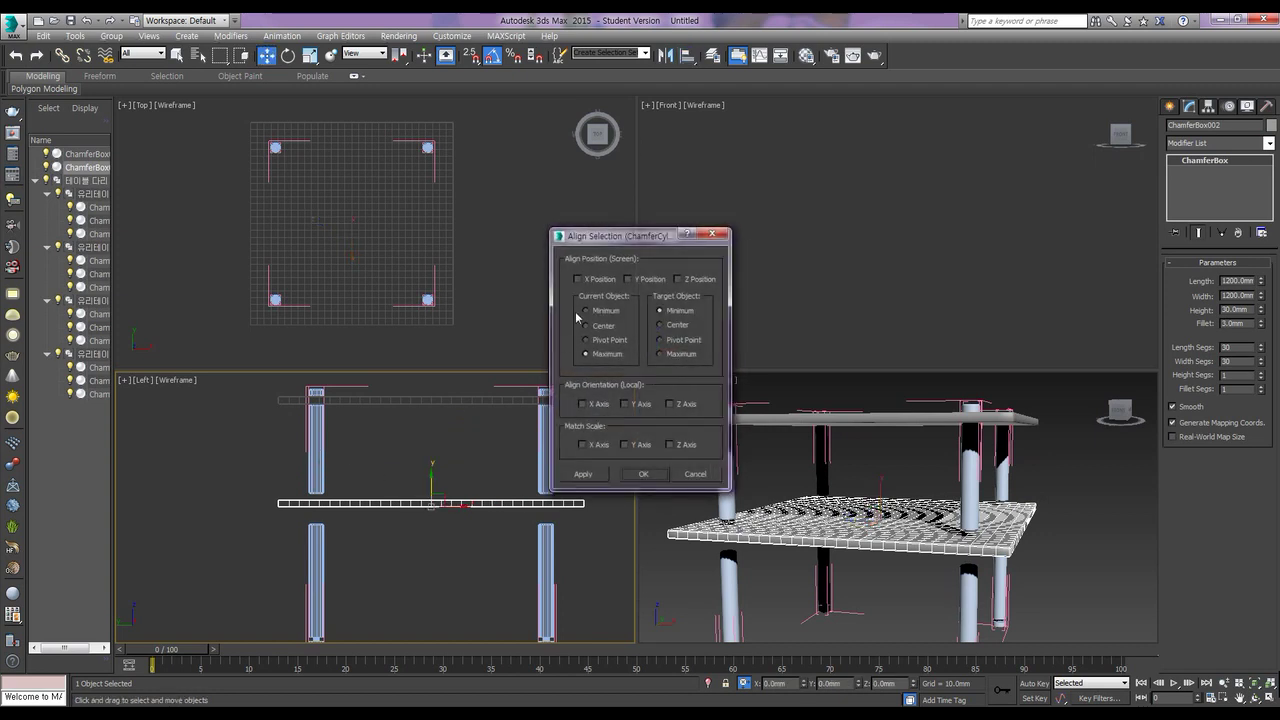
click(628, 280)
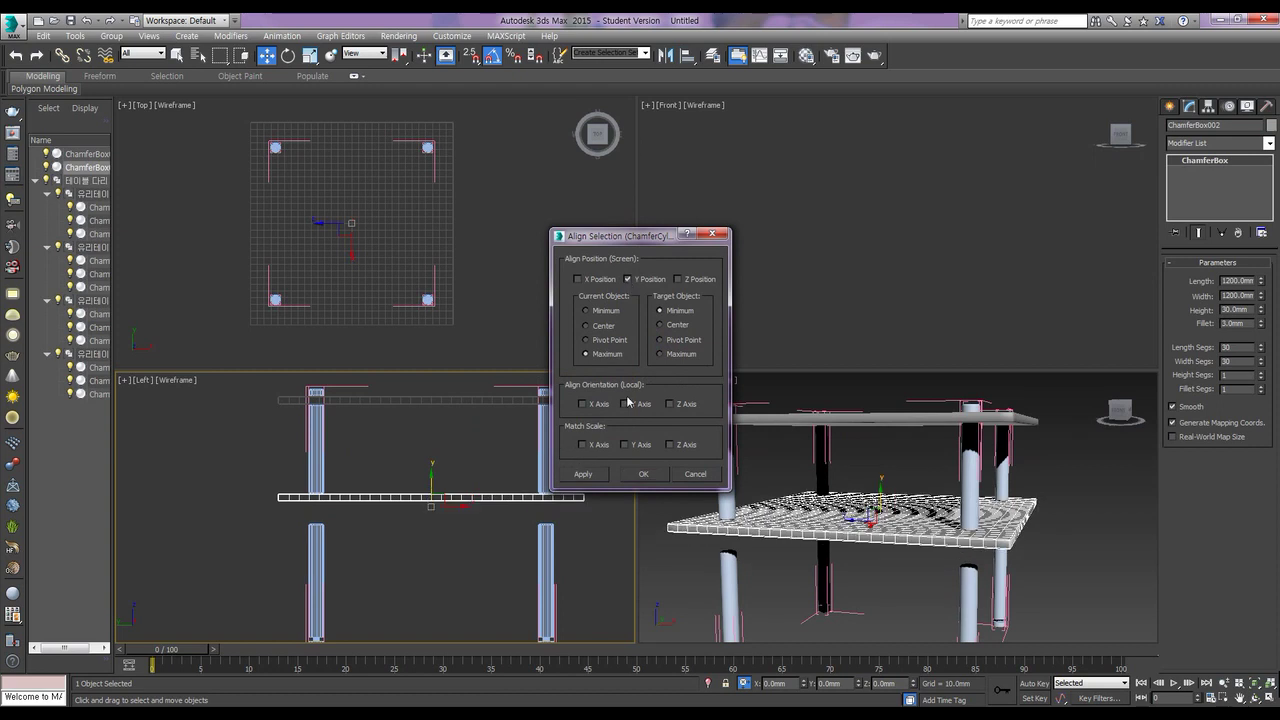
click(637, 476)
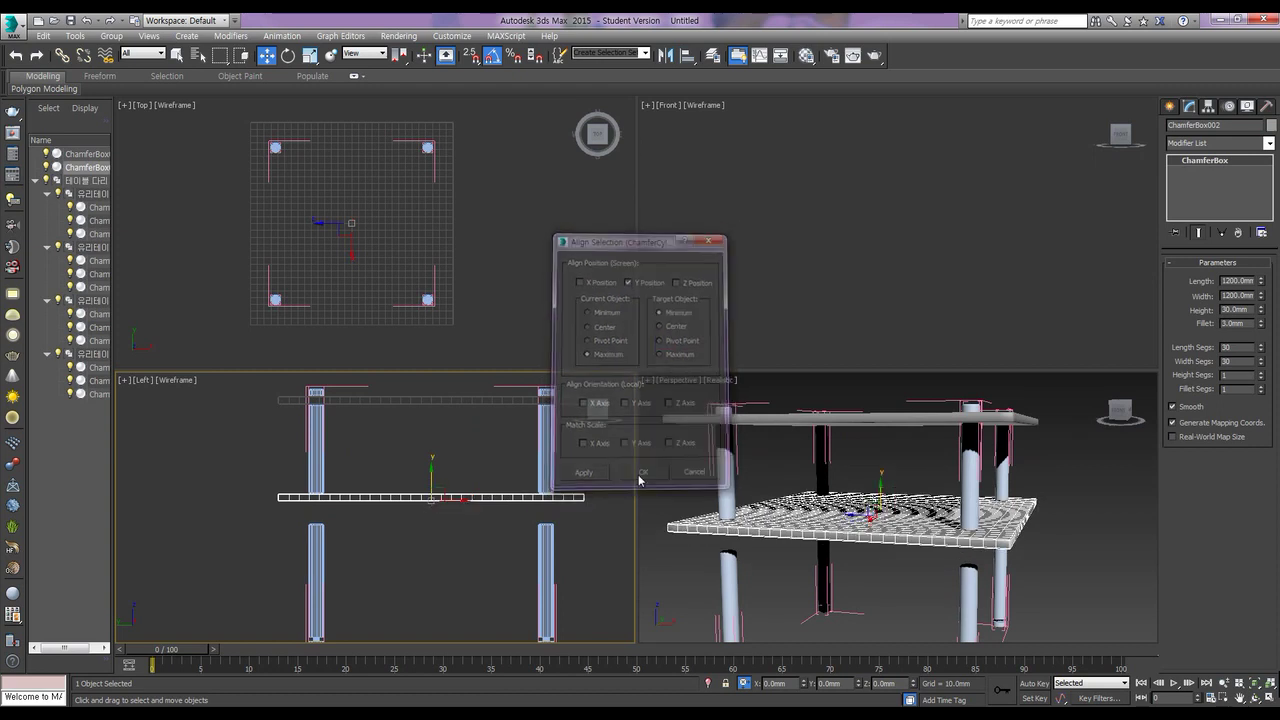
click(385, 543)
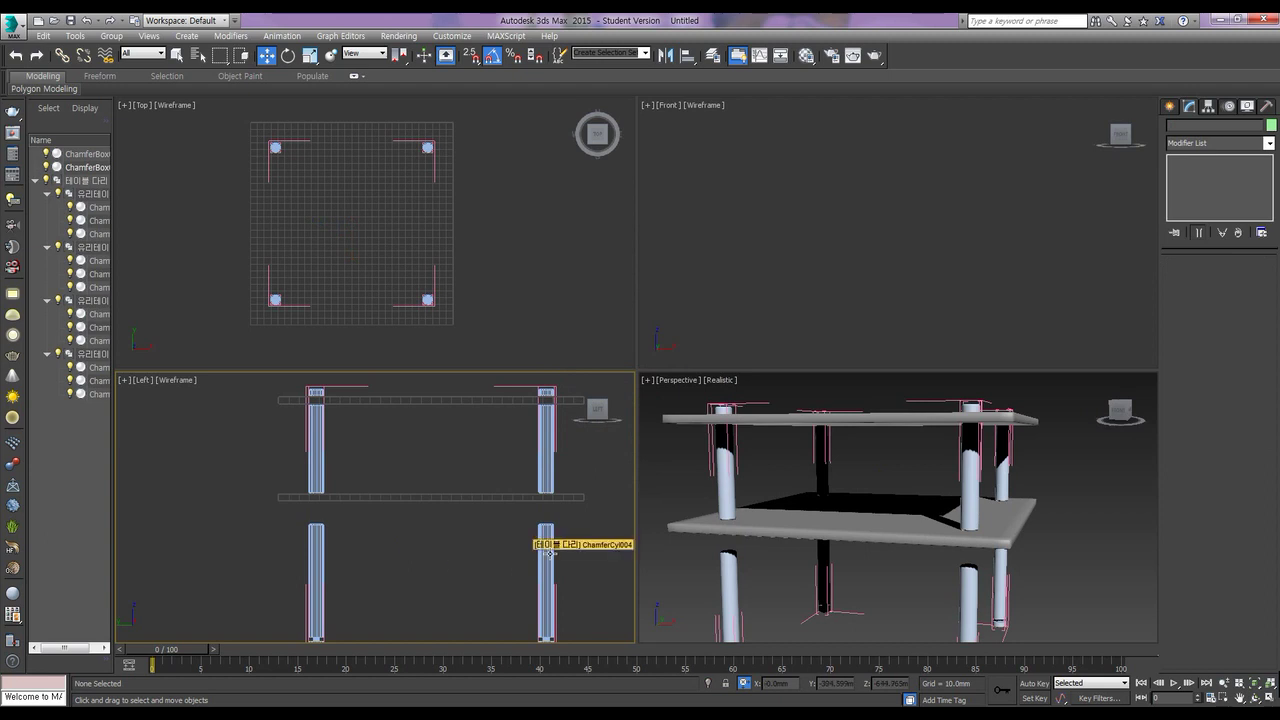
Step: Select the four lower leg cylinders and align them to the lower glass on Y Position, matching their Maximum to the glass's Minimum
drag(370, 555, 318, 548)
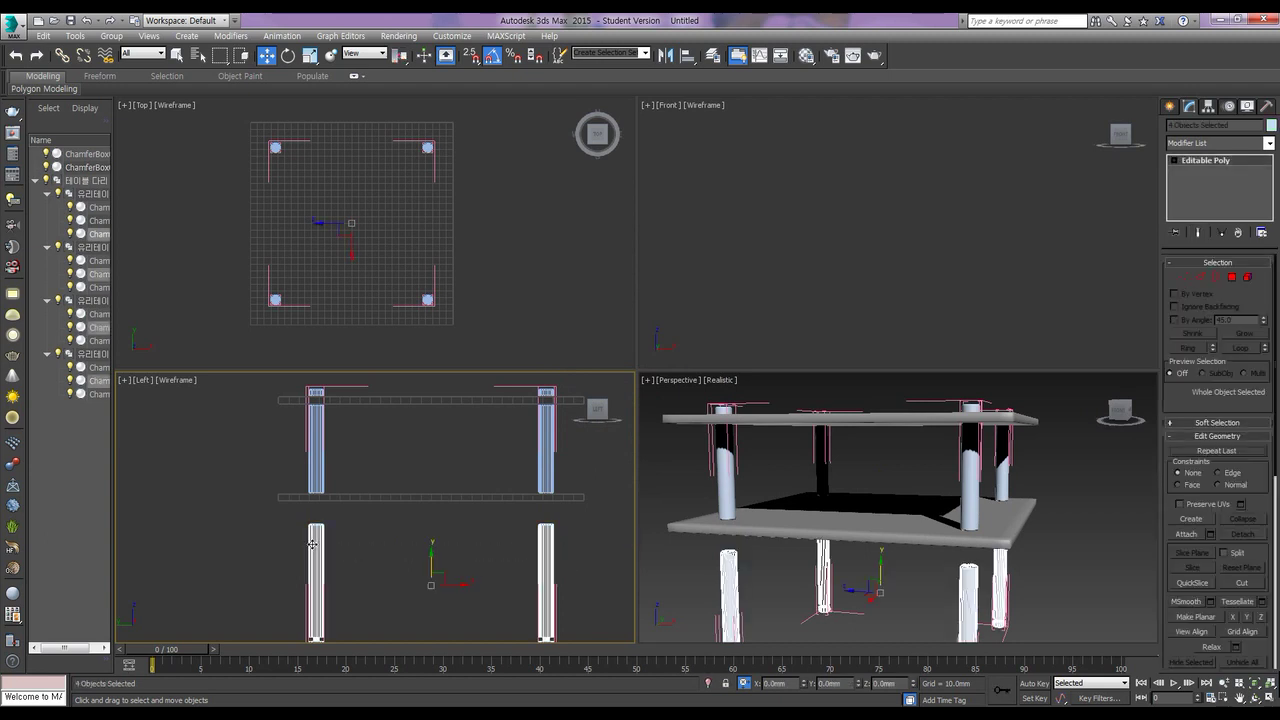
key(alt+a)
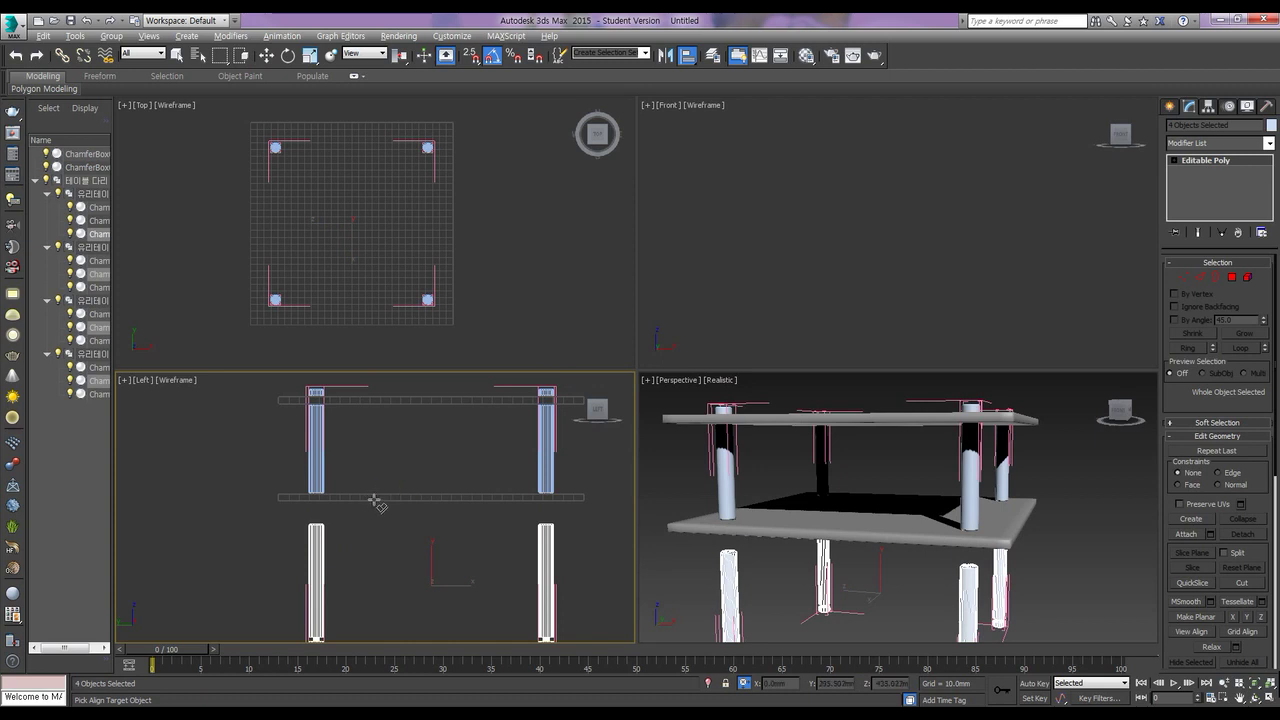
click(374, 499)
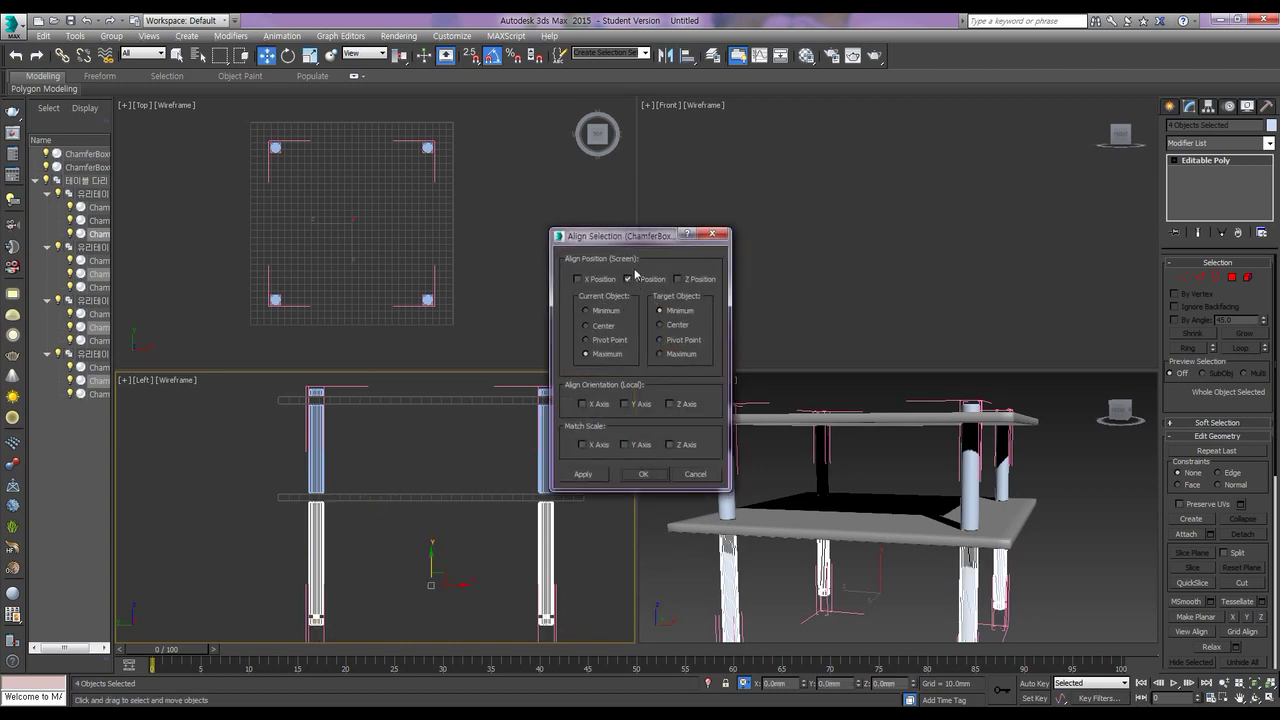
click(643, 474)
click(495, 547)
Step: Select the lower and upper leg cylinders in the left view and close their open leg groups
scroll(495, 547, down, 3)
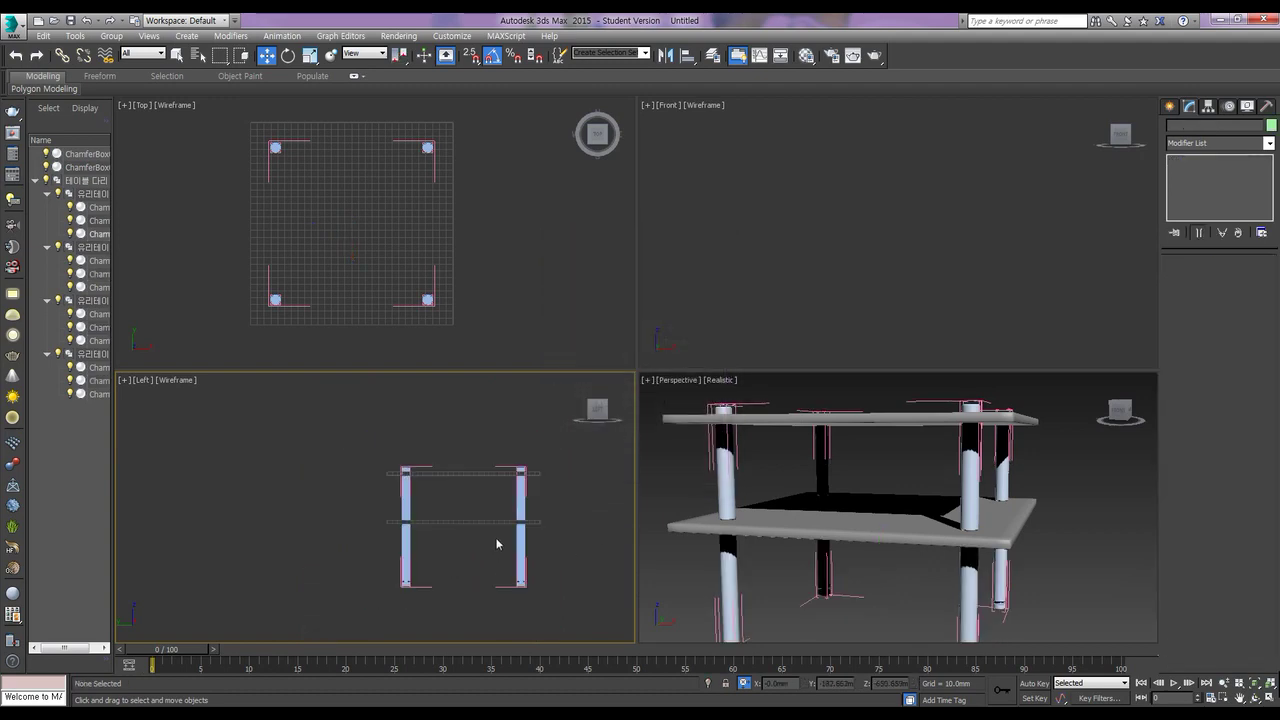
middle_drag(495, 537, 477, 518)
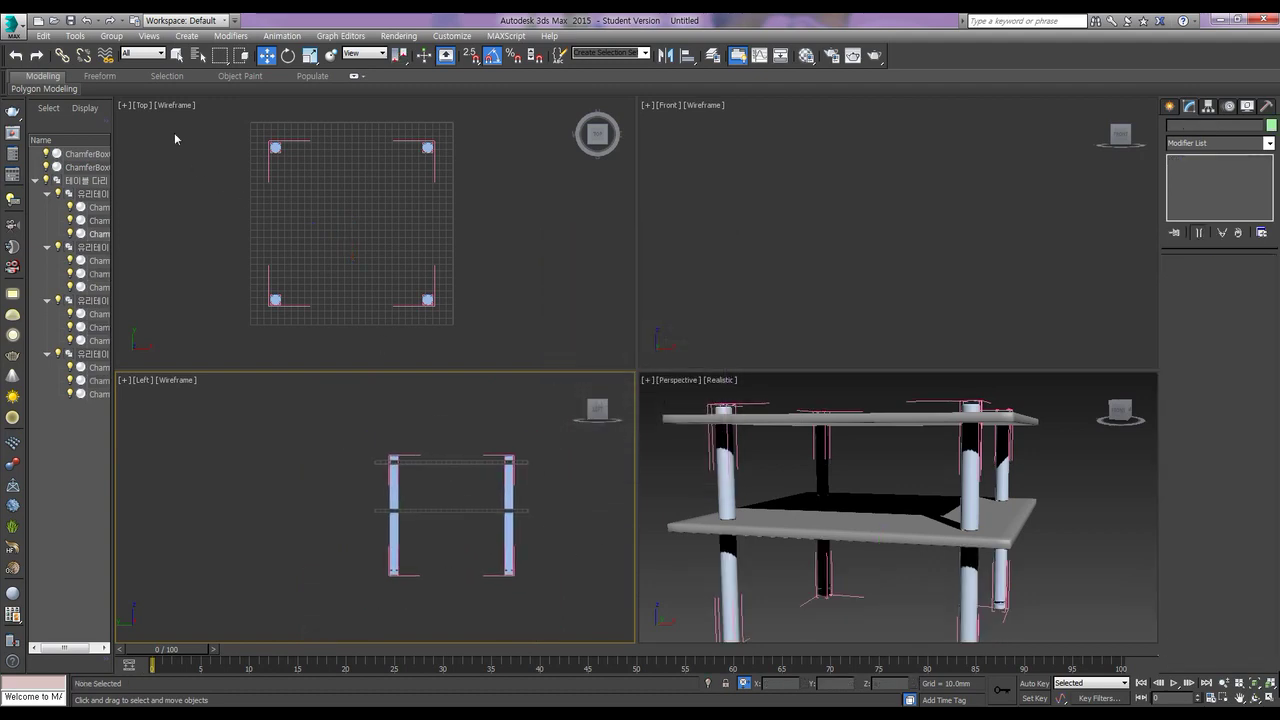
click(111, 36)
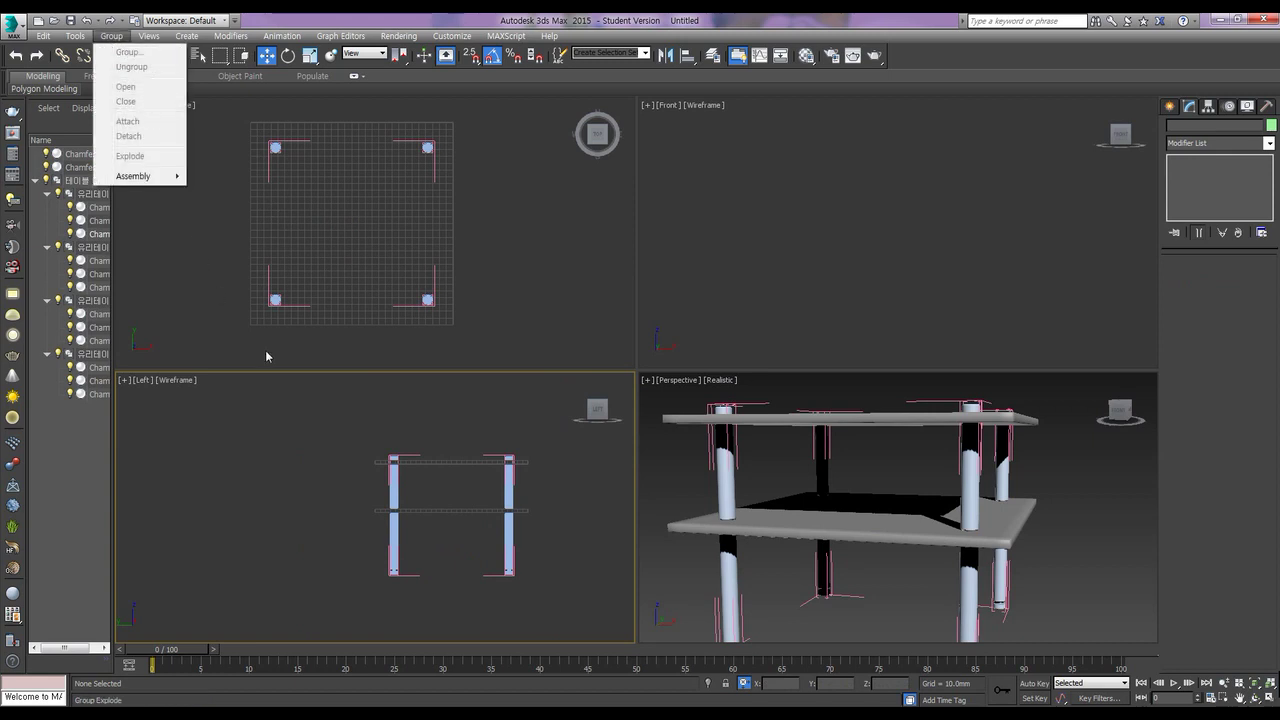
click(305, 308)
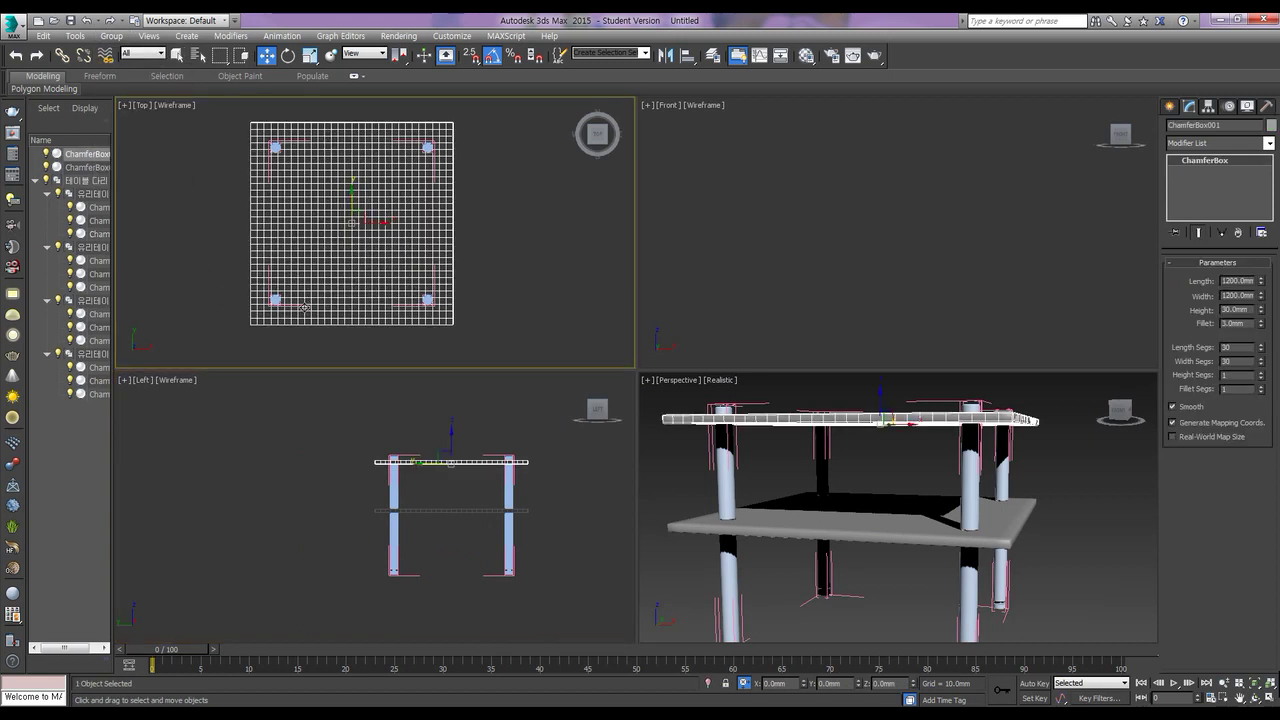
click(394, 553)
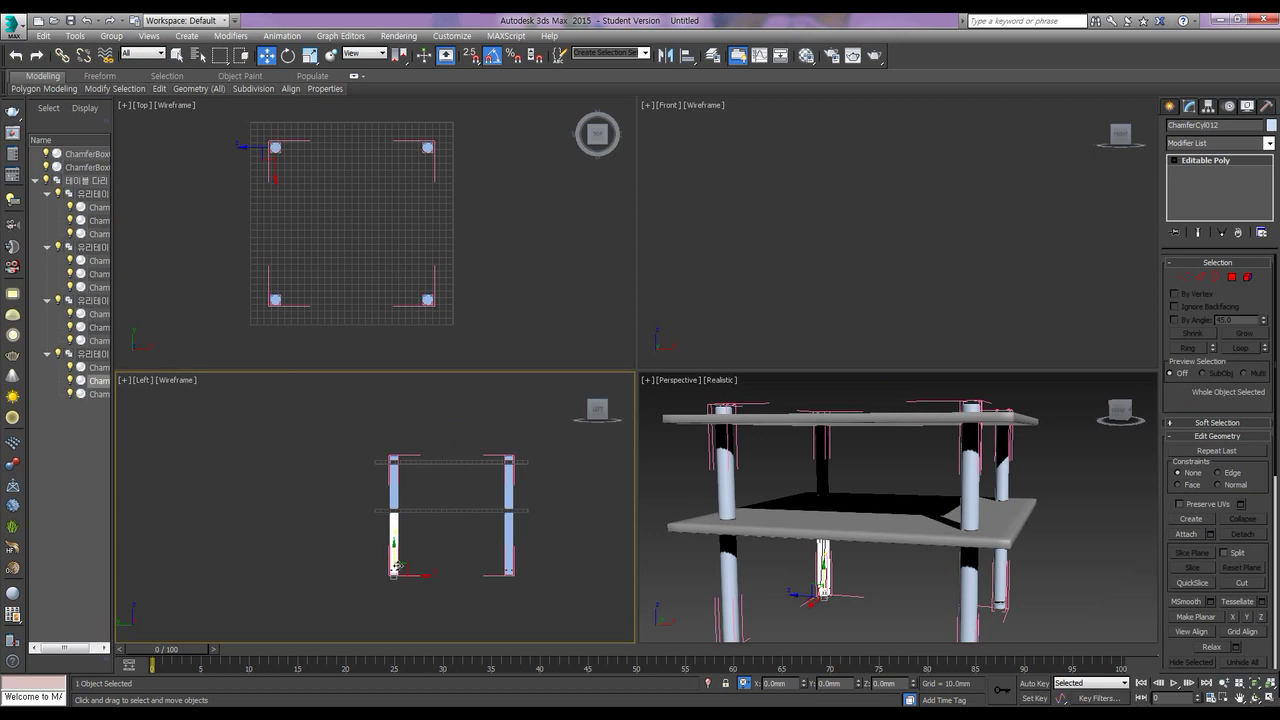
drag(407, 557, 349, 527)
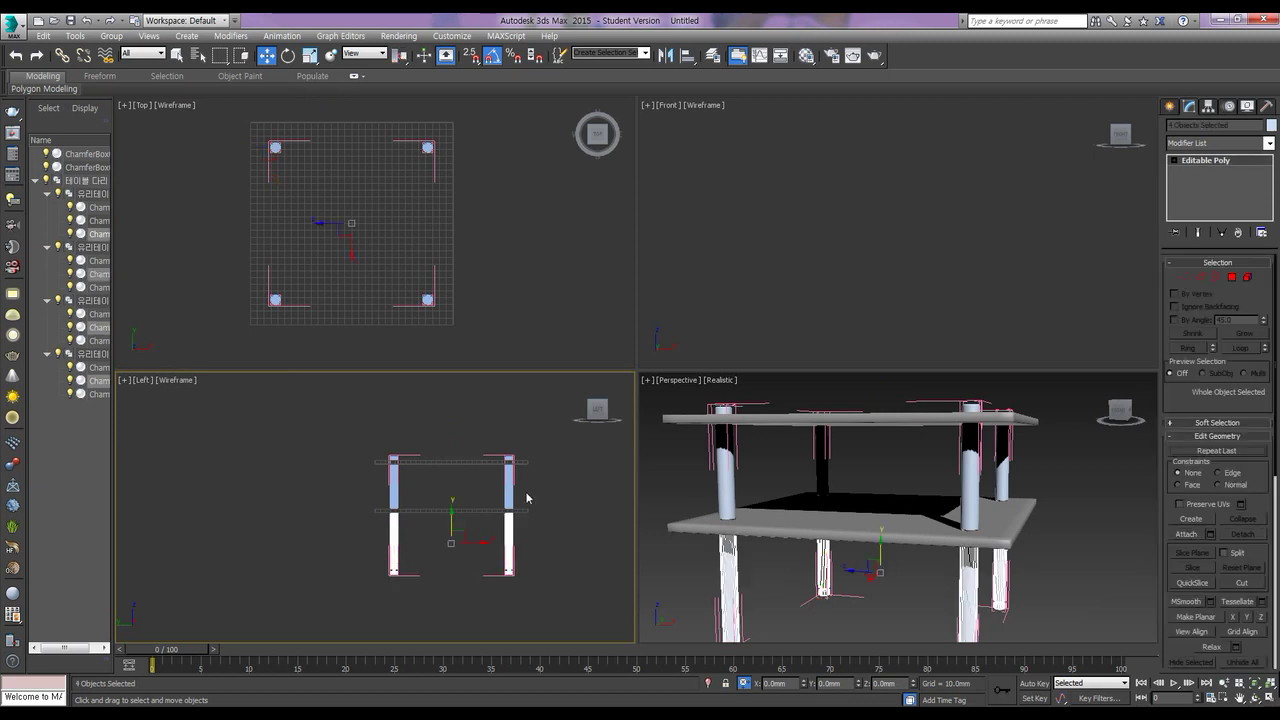
click(397, 486)
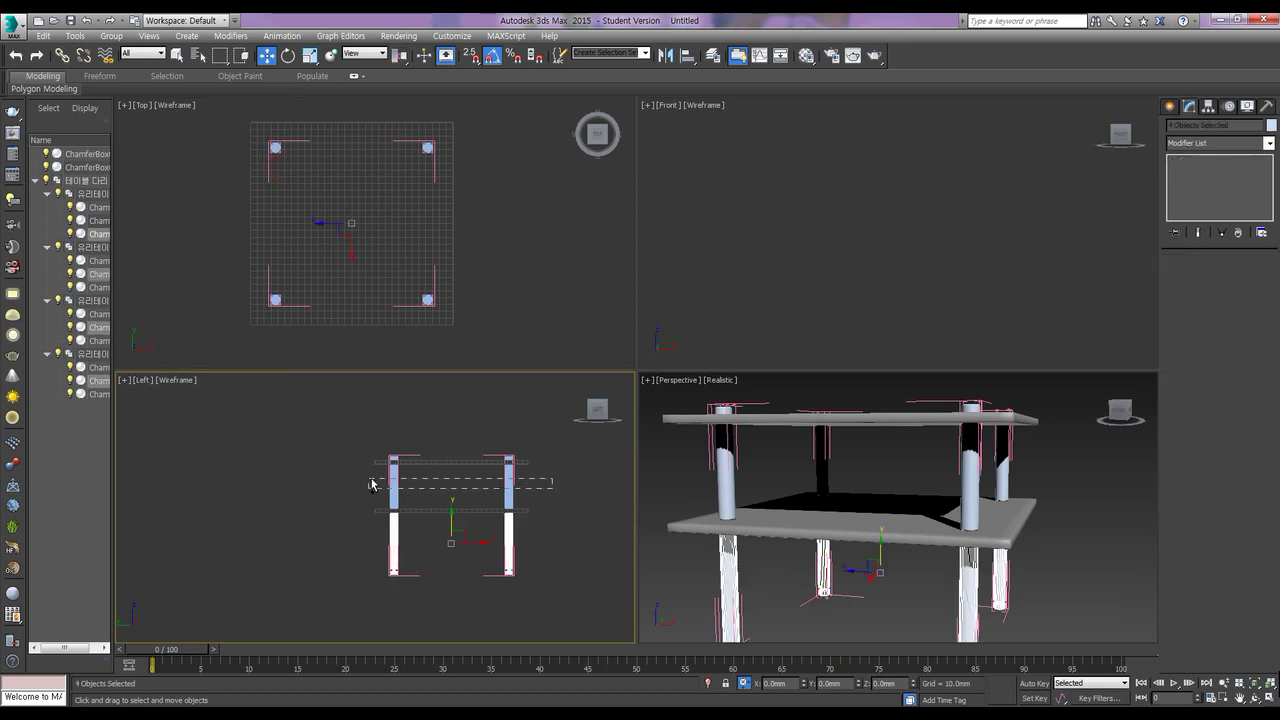
click(111, 36)
click(132, 107)
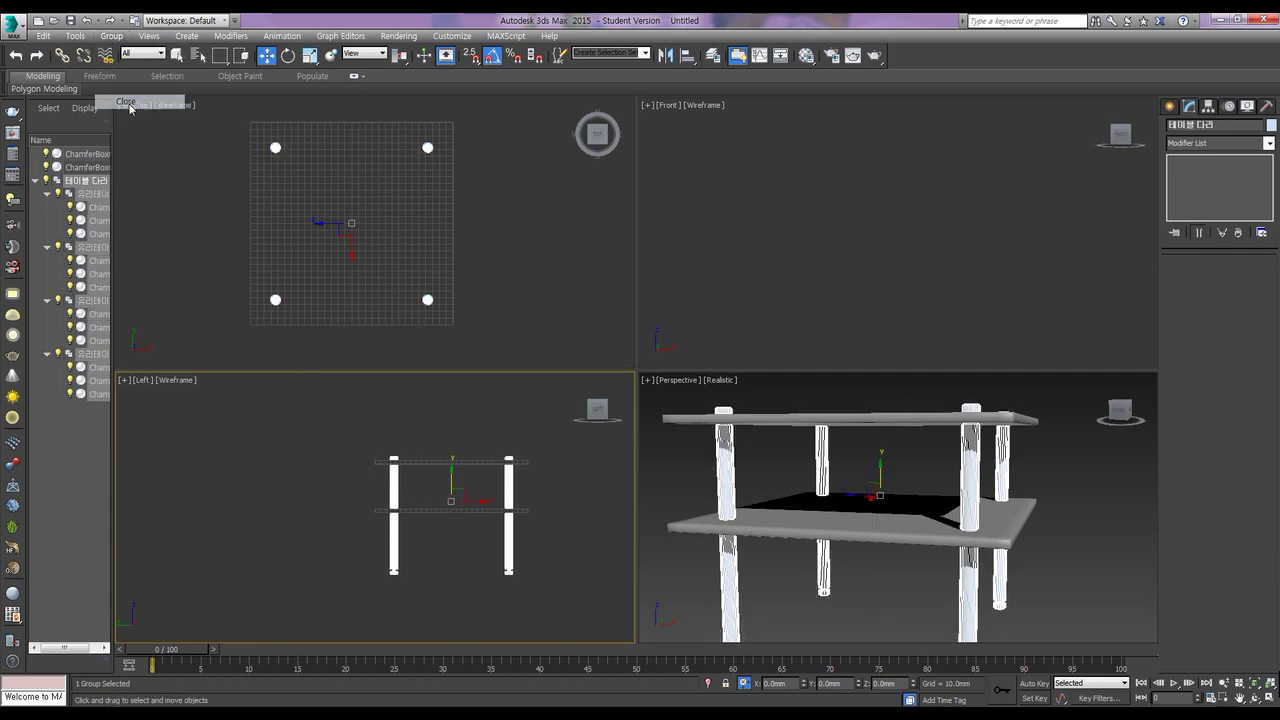